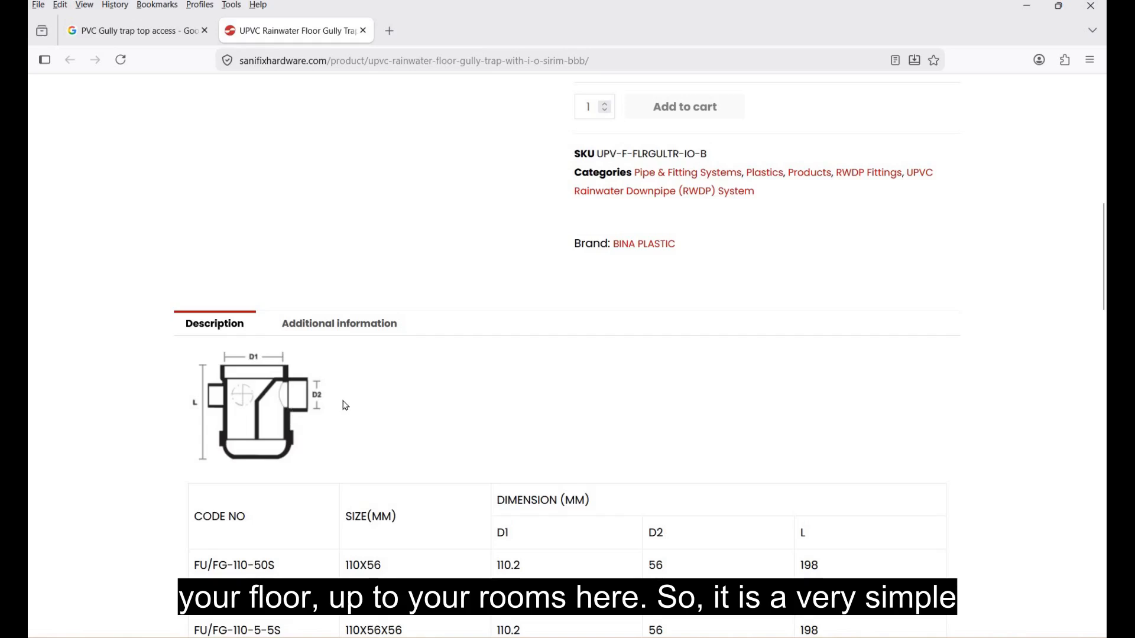
Examine the floor gully trap's dimension drawing and size table, plus the image results and installation drawing for top-access gully traps.
scroll(362, 418, up, 1)
scroll(362, 418, down, 3)
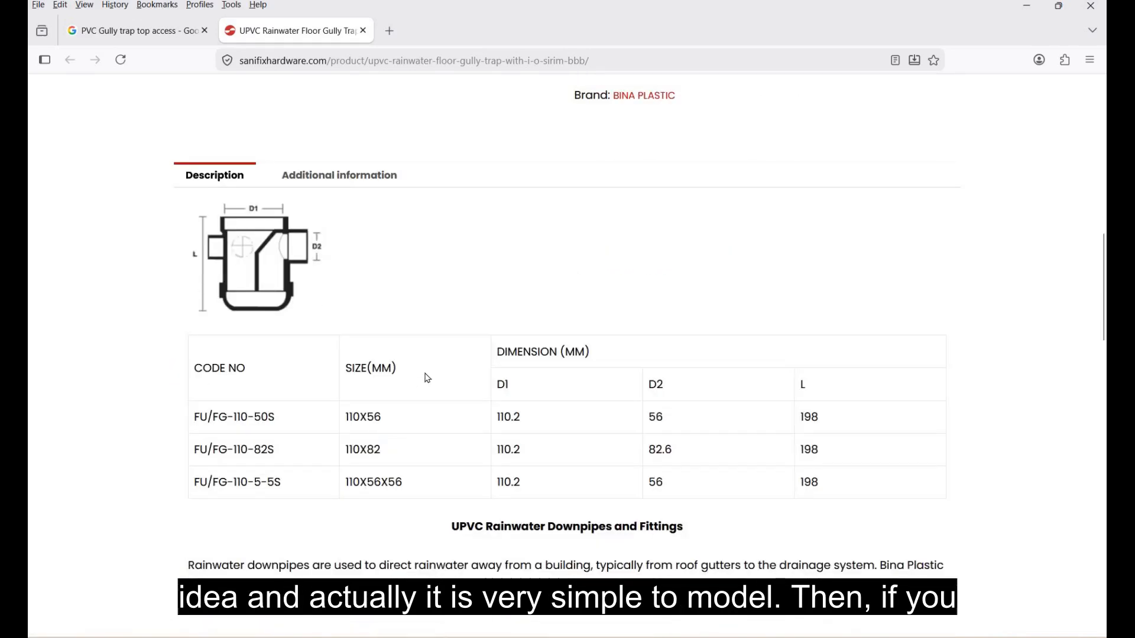
scroll(428, 378, up, 1)
click(148, 39)
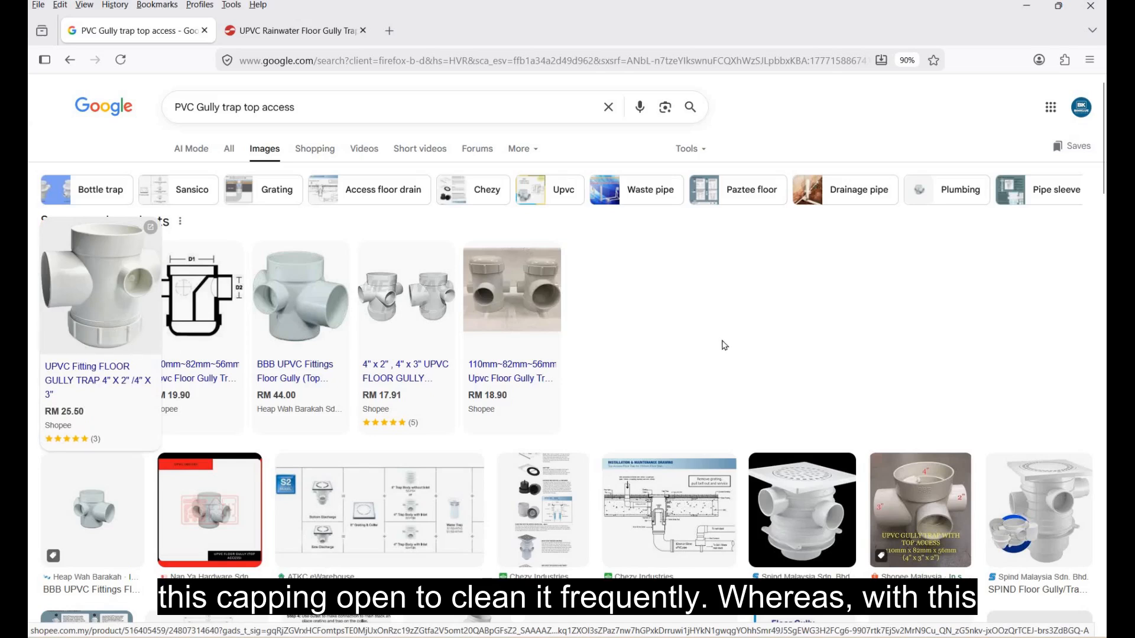
scroll(706, 378, down, 2)
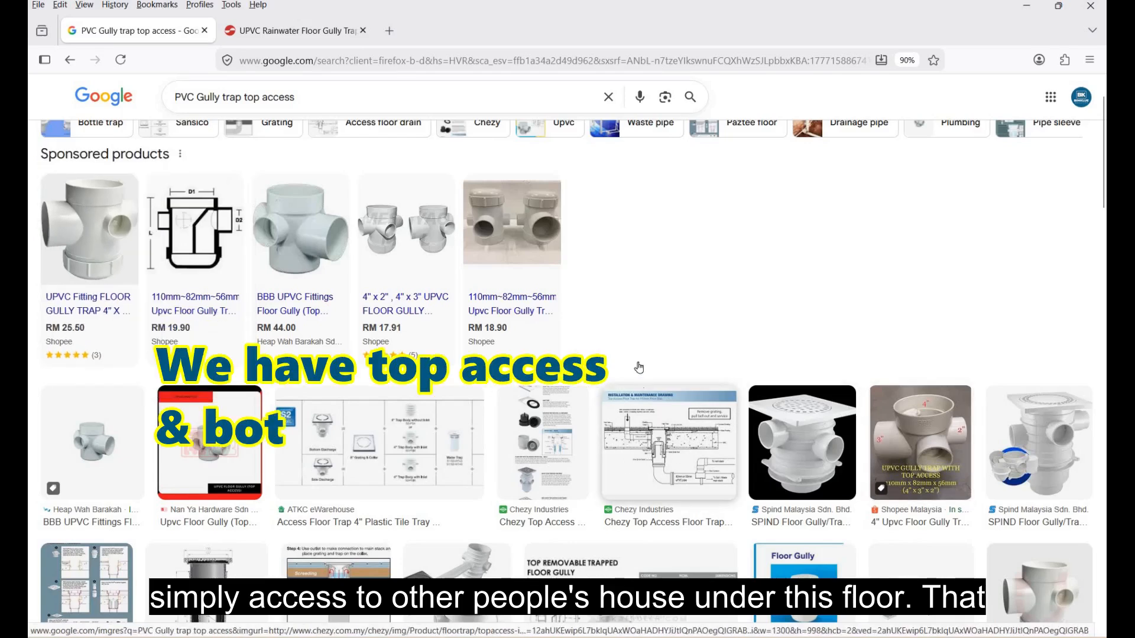
scroll(802, 393, down, 2)
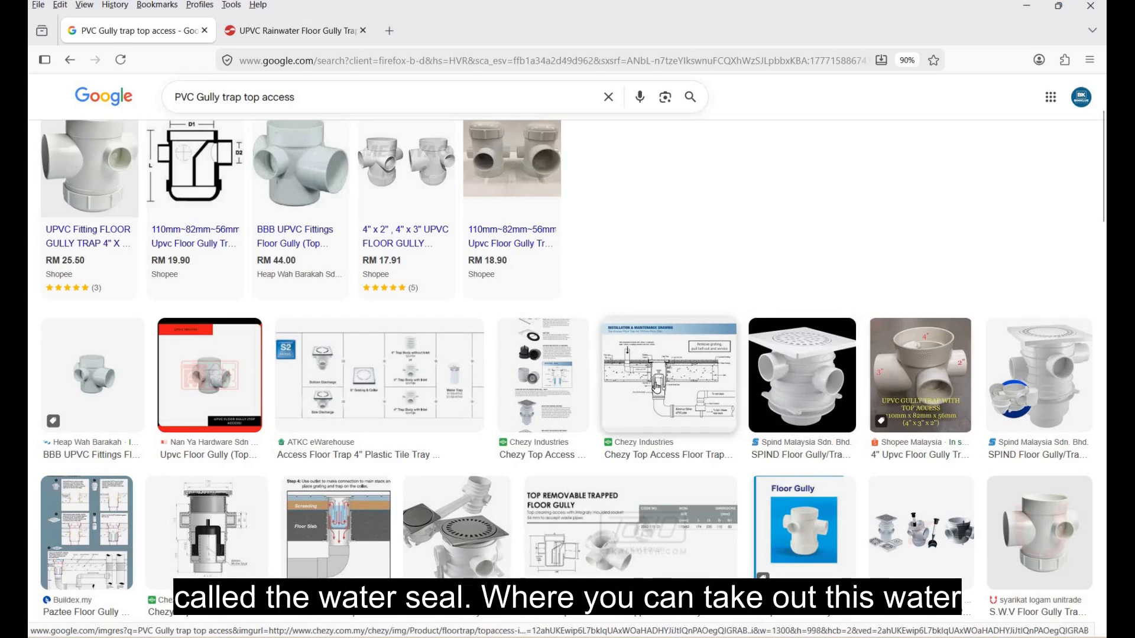
click(872, 329)
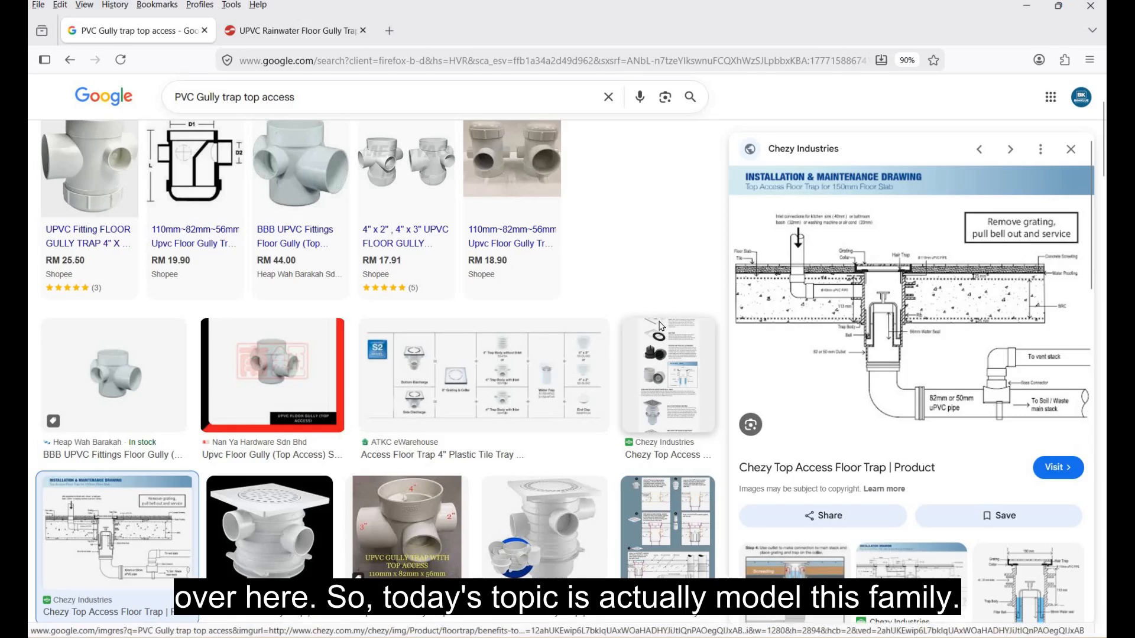
scroll(662, 326, up, 3)
key(ctrl+Tab)
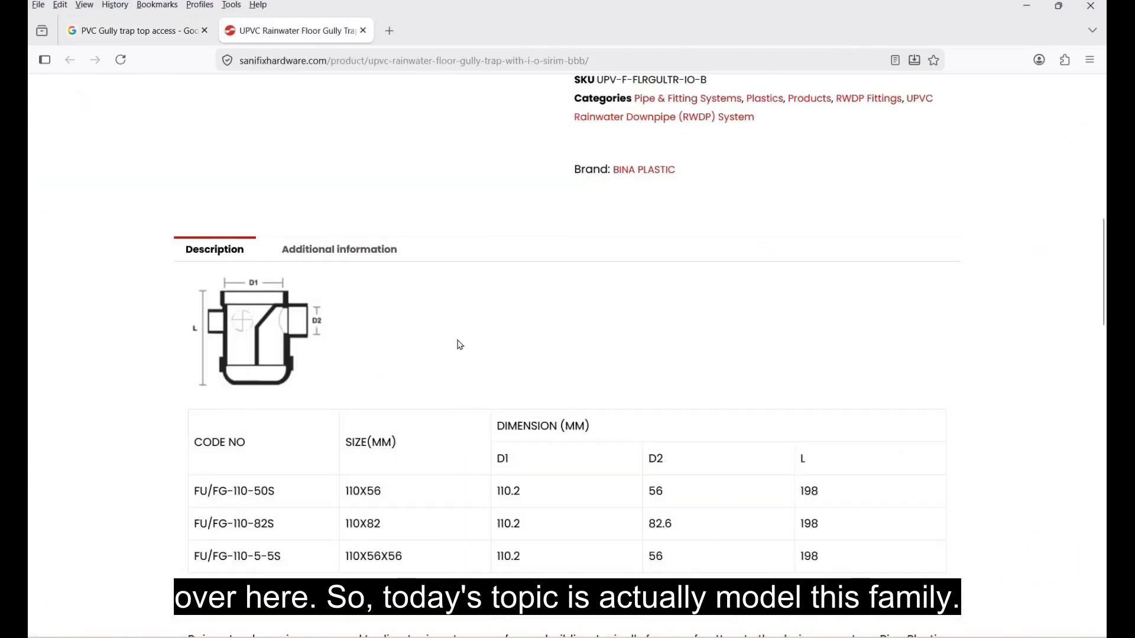
scroll(461, 345, down, 1)
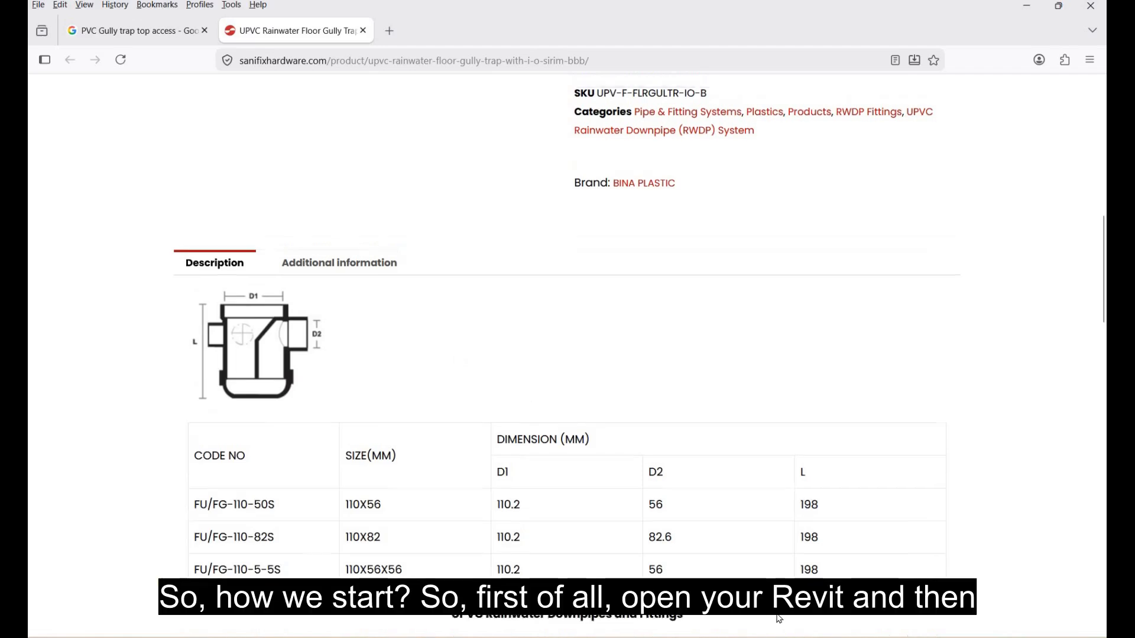
Switch to Revit and inspect the floor slab in the 3D view, returning to the Level 0 floor plan.
key(alt+Tab)
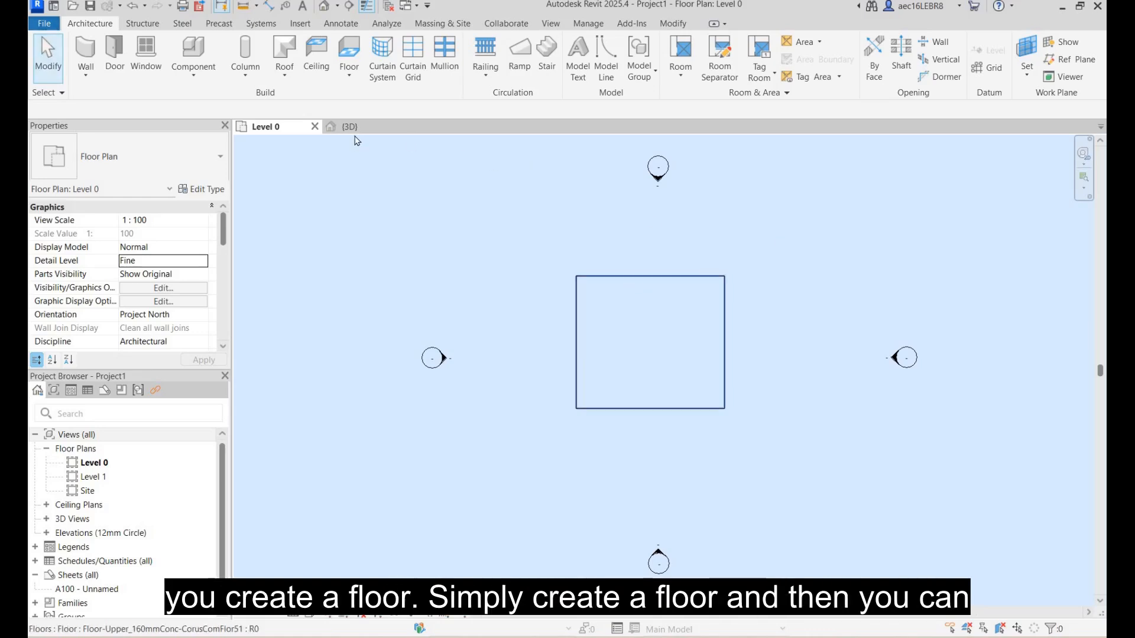
click(576, 271)
click(350, 126)
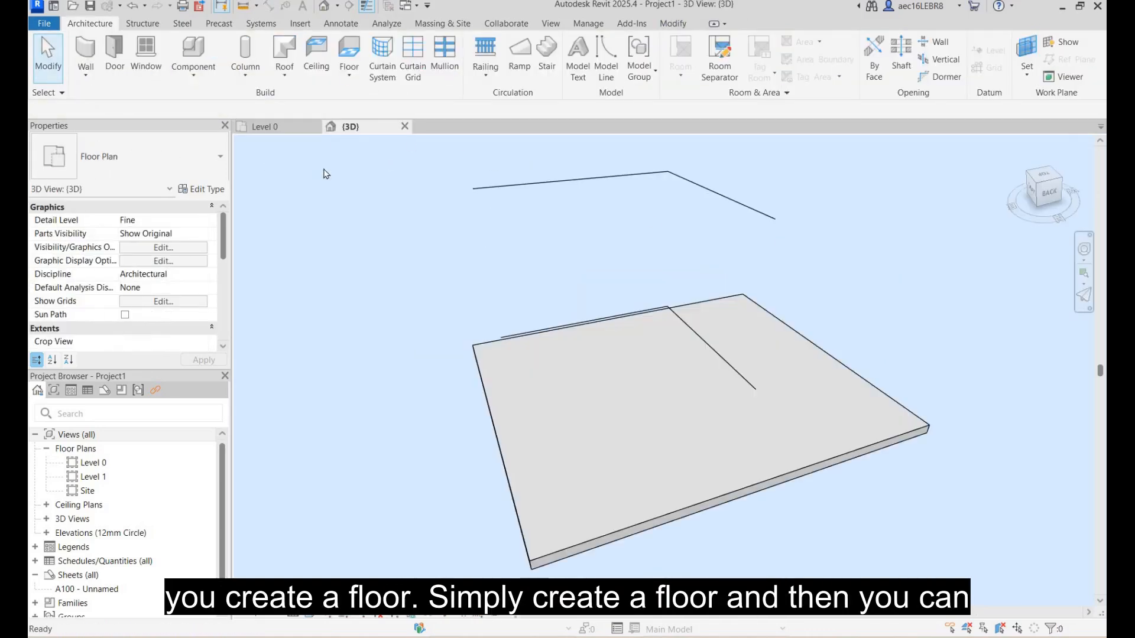
click(269, 127)
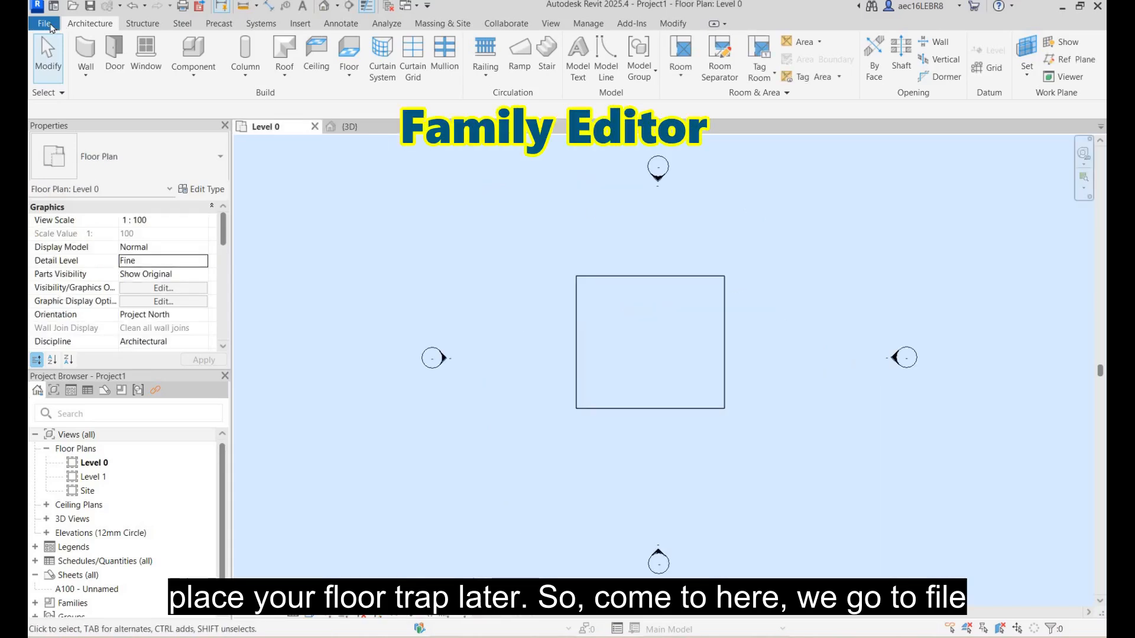
Create a new family from the Metric Generic Model template.
click(44, 23)
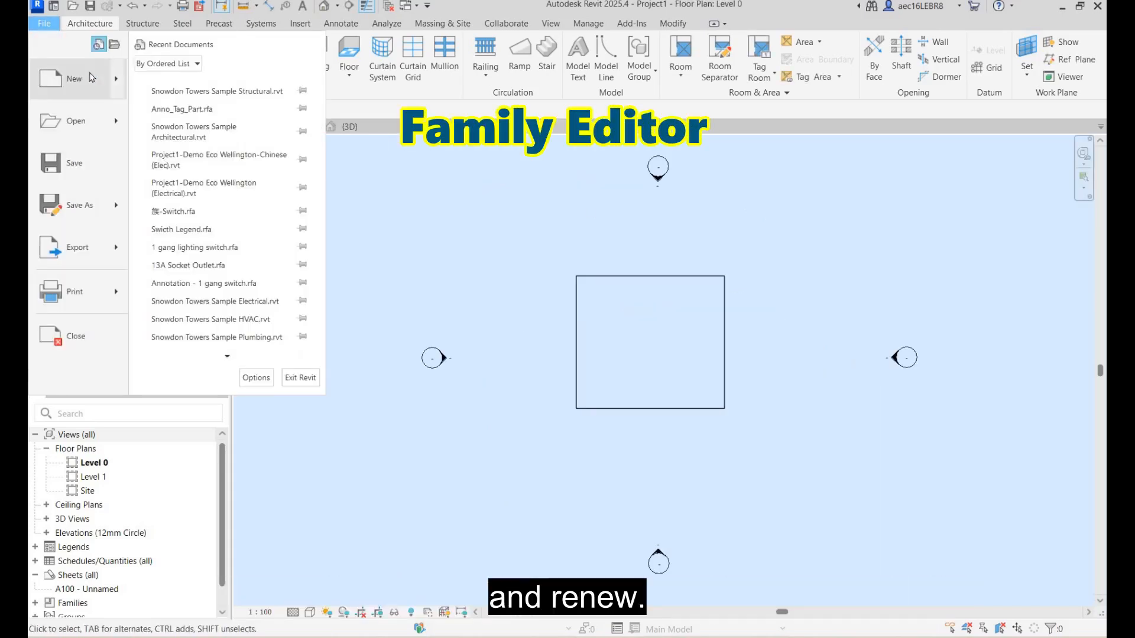
mouse_move(93, 97)
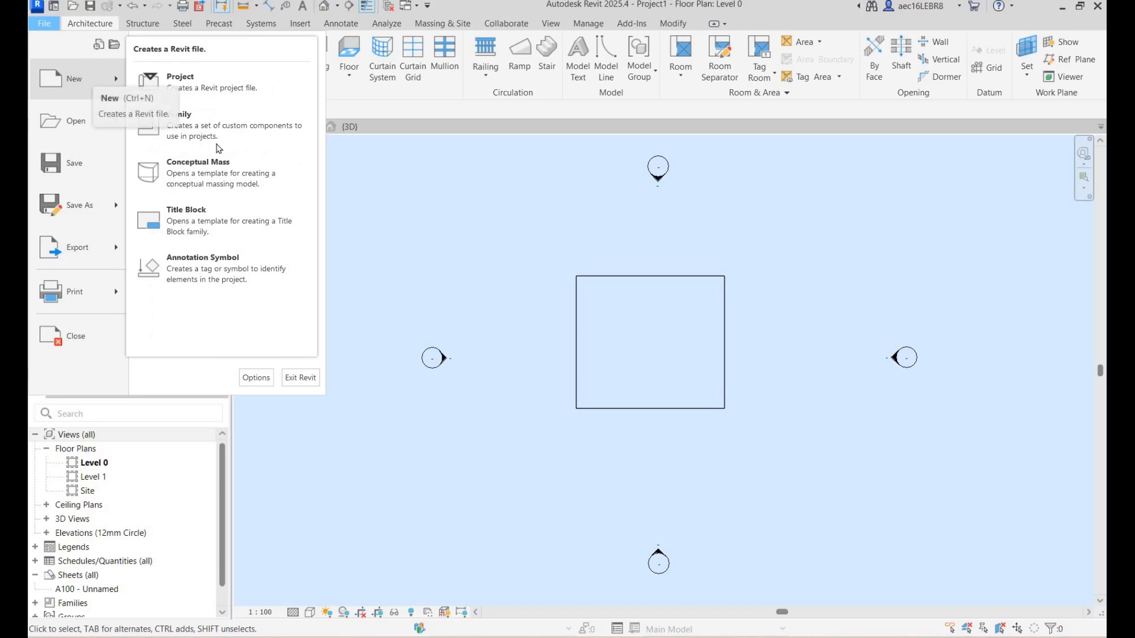
click(216, 137)
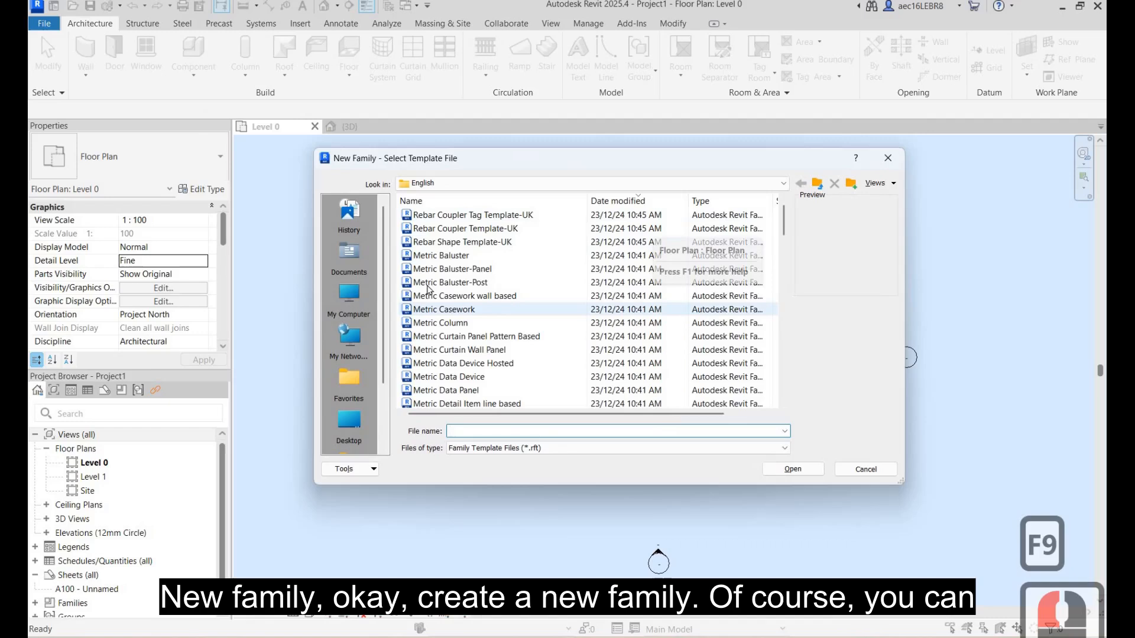
scroll(529, 319, down, 5)
scroll(534, 332, down, 5)
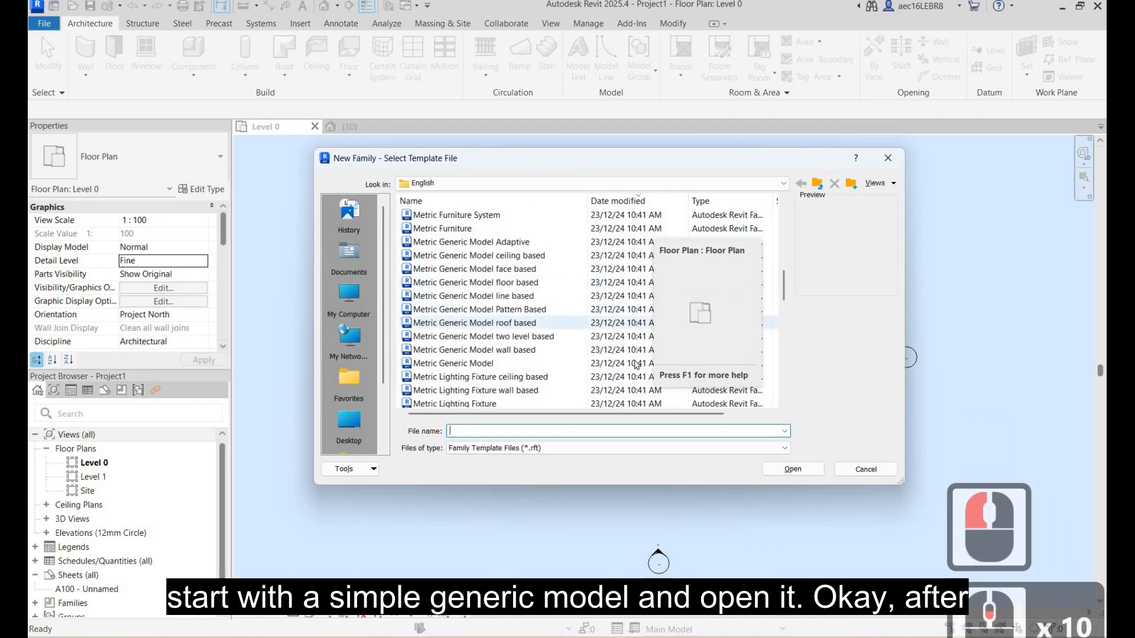
click(461, 363)
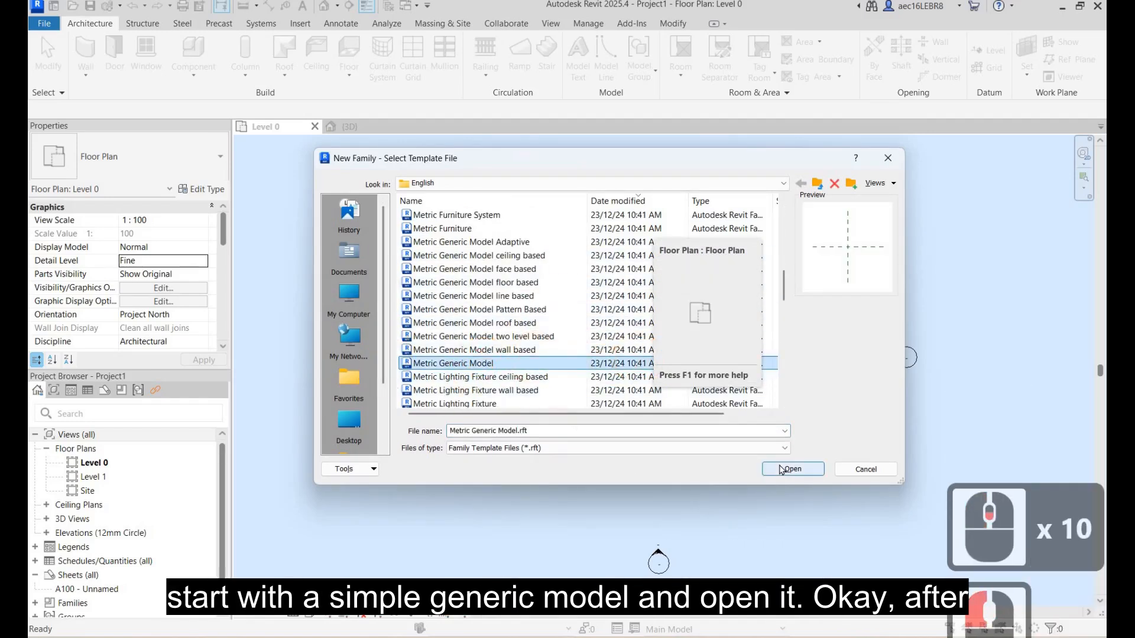
click(792, 469)
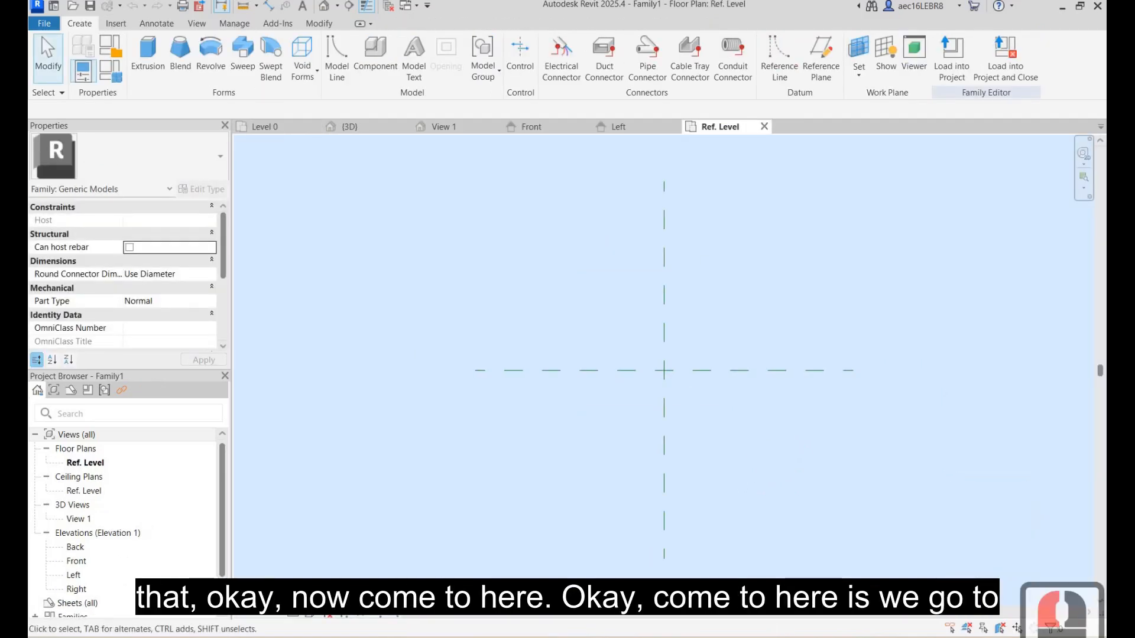
Switch to the browser and review the D1, D2 and L dimensions of the rainwater floor gully trap.
key(alt+Tab)
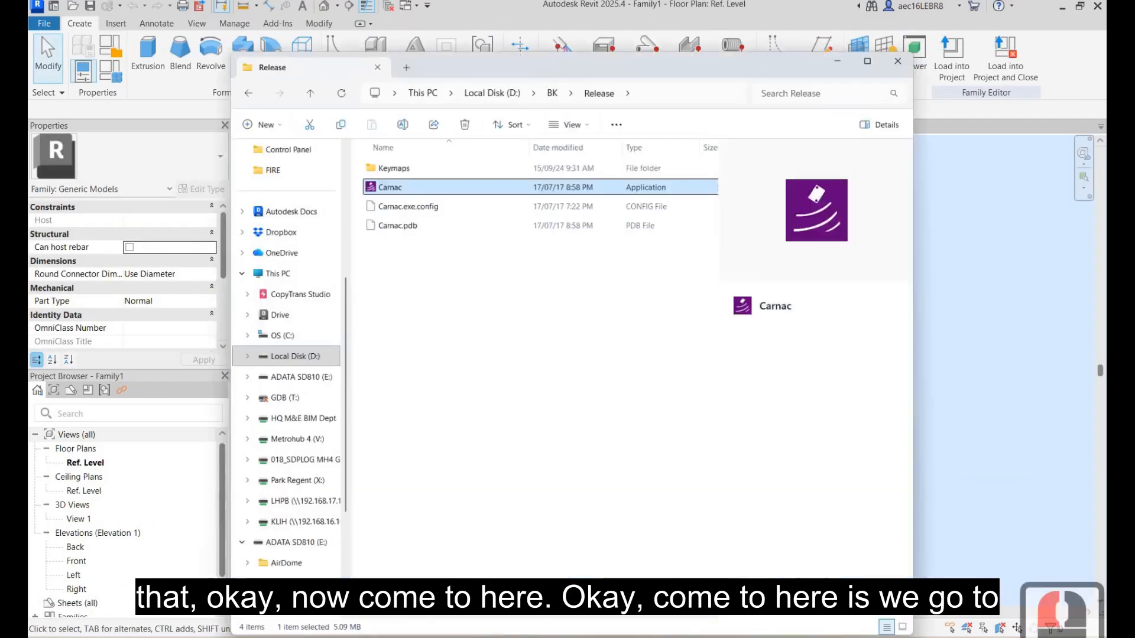
key(alt+Tab)
click(614, 636)
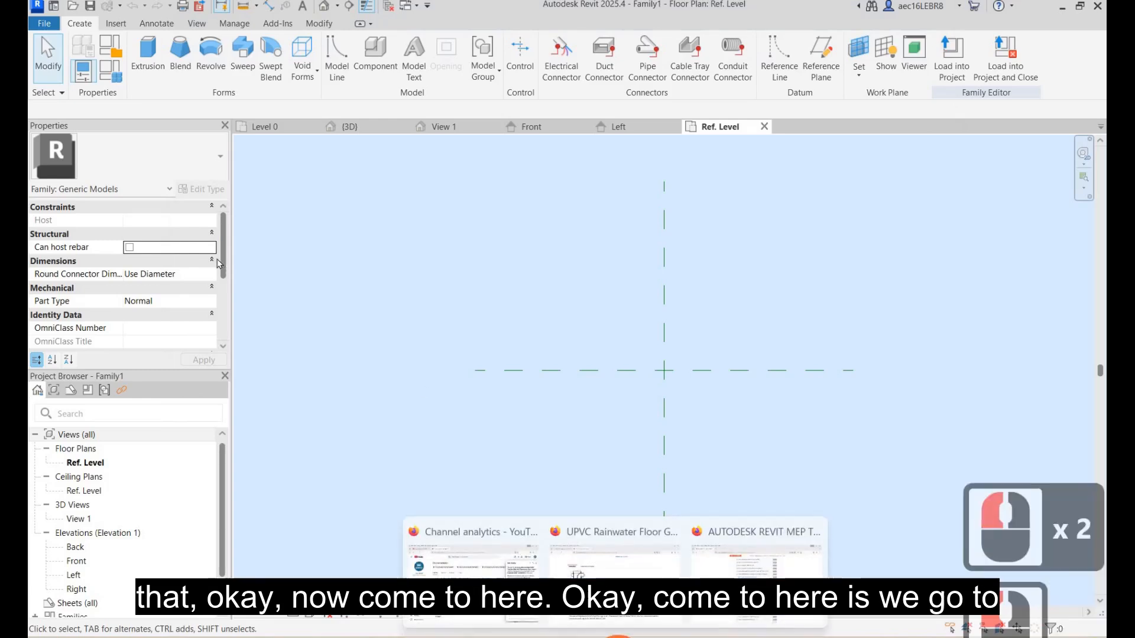
click(614, 567)
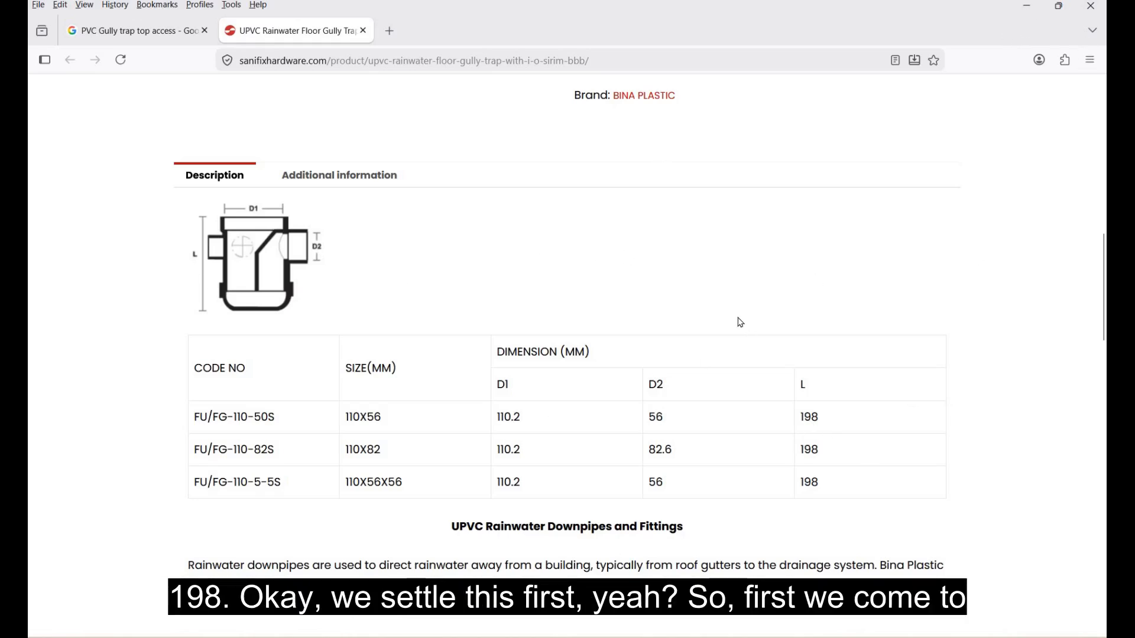
click(1027, 6)
In the Front elevation, start a Revolve and sketch a 119 mm boundary line upward from the reference plane intersection.
double_click(76, 561)
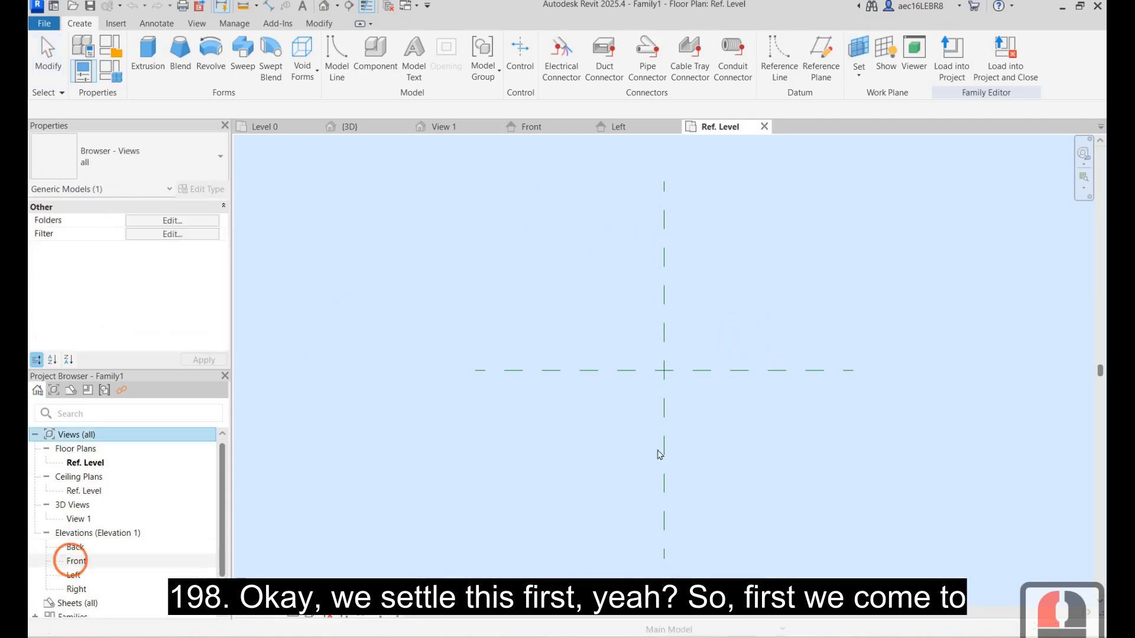
middle_drag(583, 470, 590, 400)
click(211, 58)
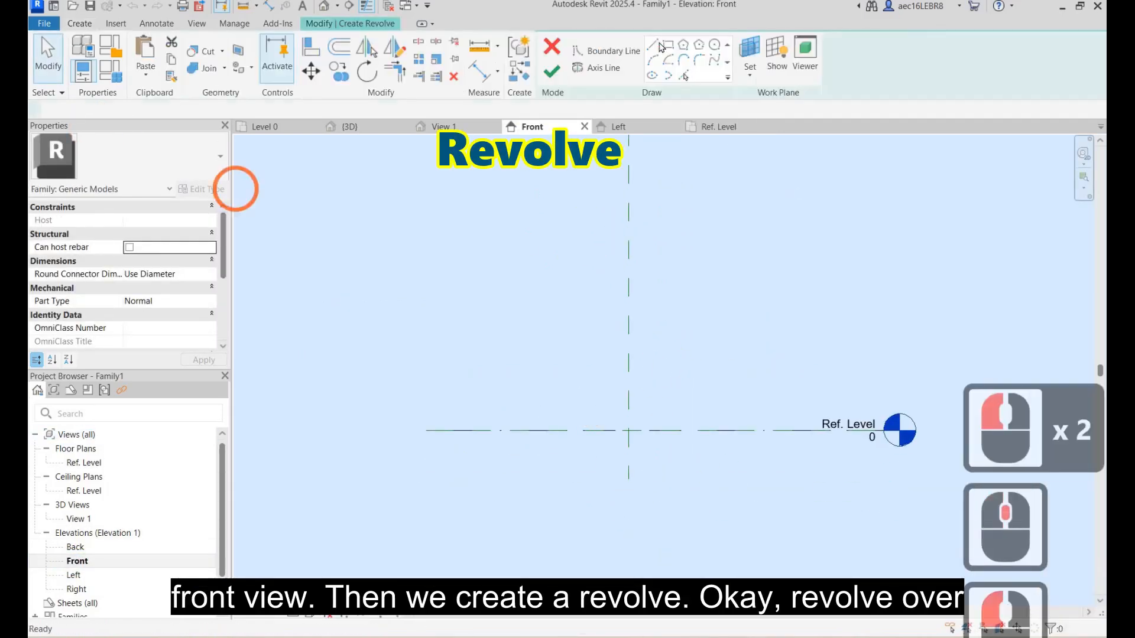
click(656, 45)
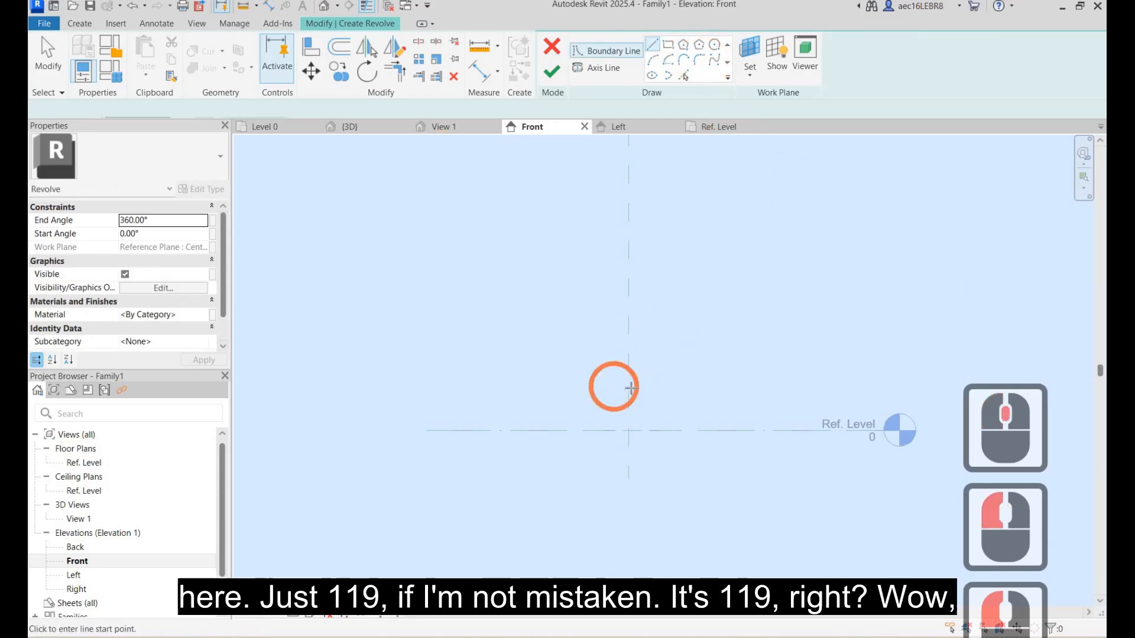
click(628, 430)
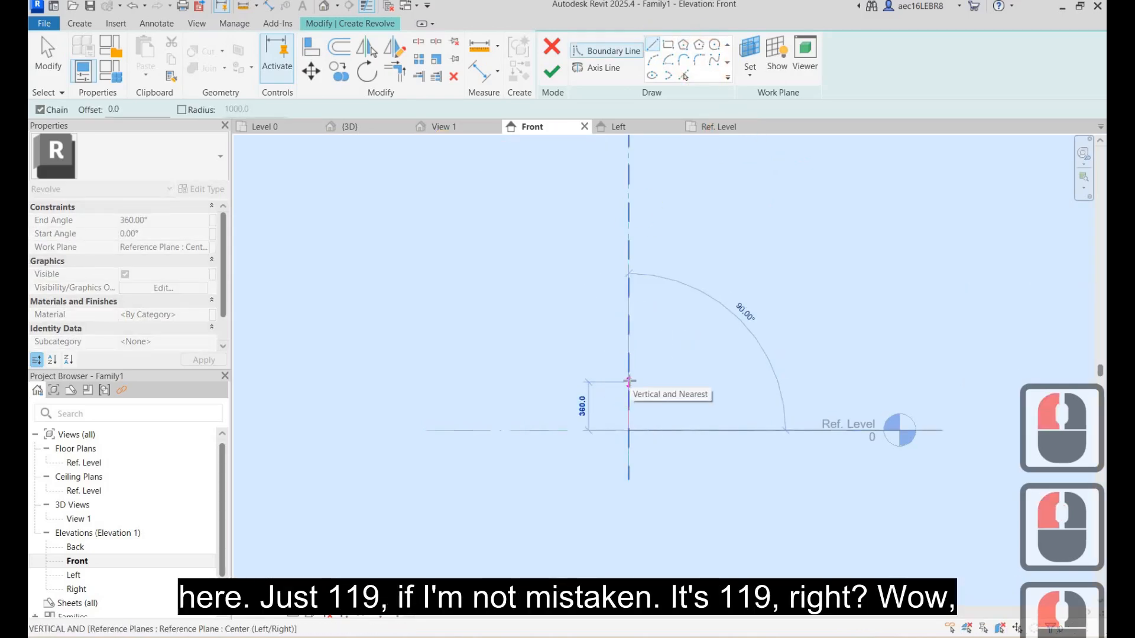
text(119)
key(Return)
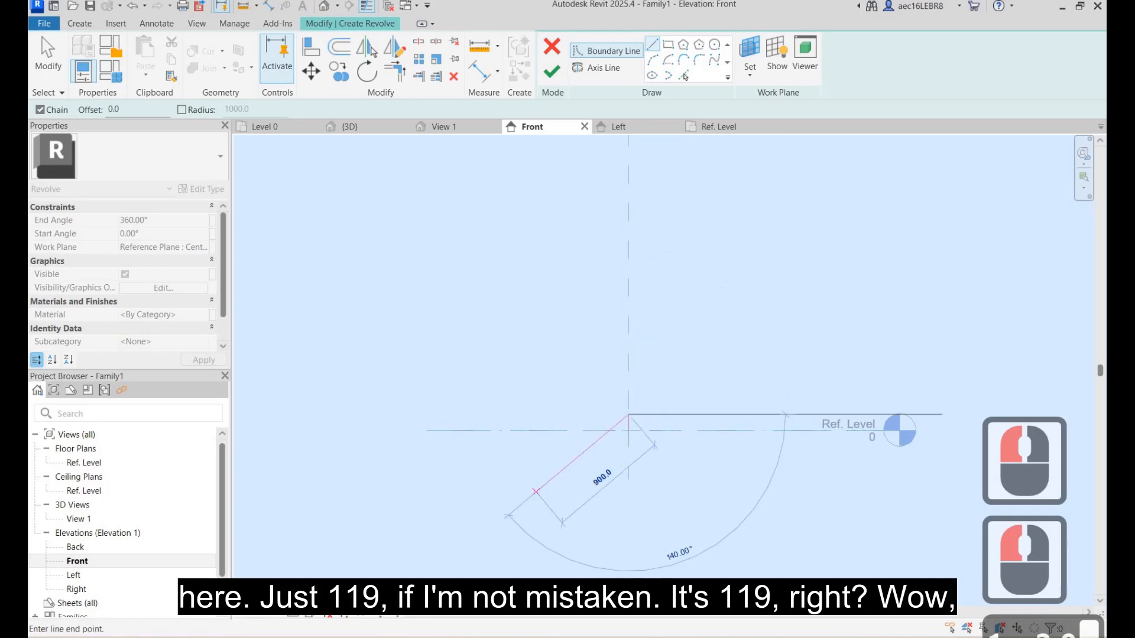
Check length L in the product's dimension table and set the vertical boundary line's length to 198 mm.
mouse_move(615, 637)
click(615, 582)
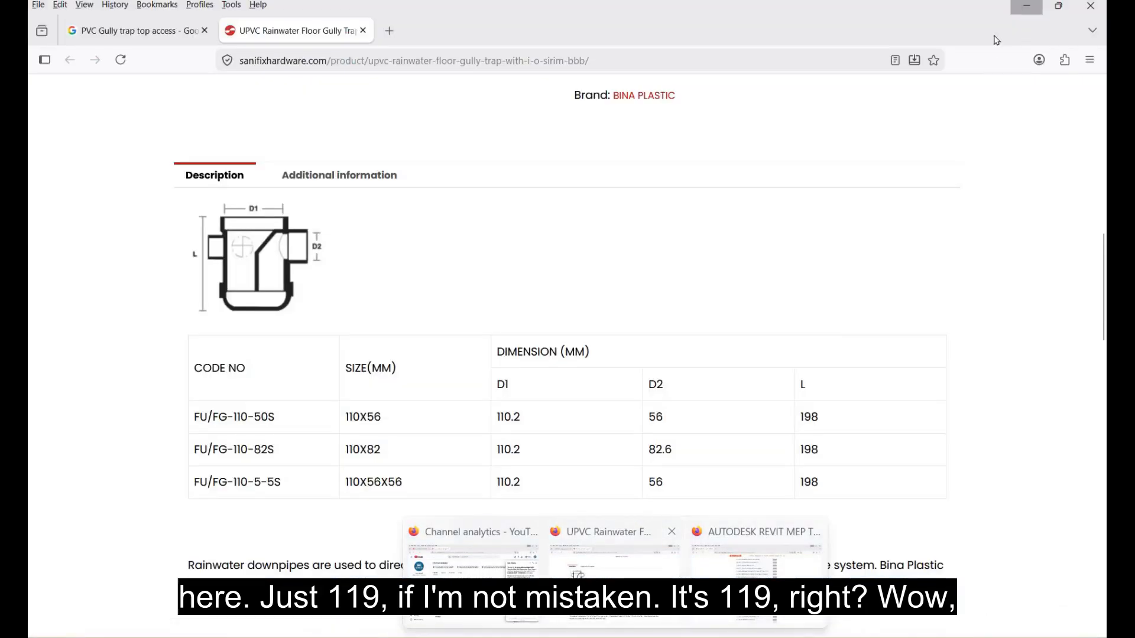
click(628, 556)
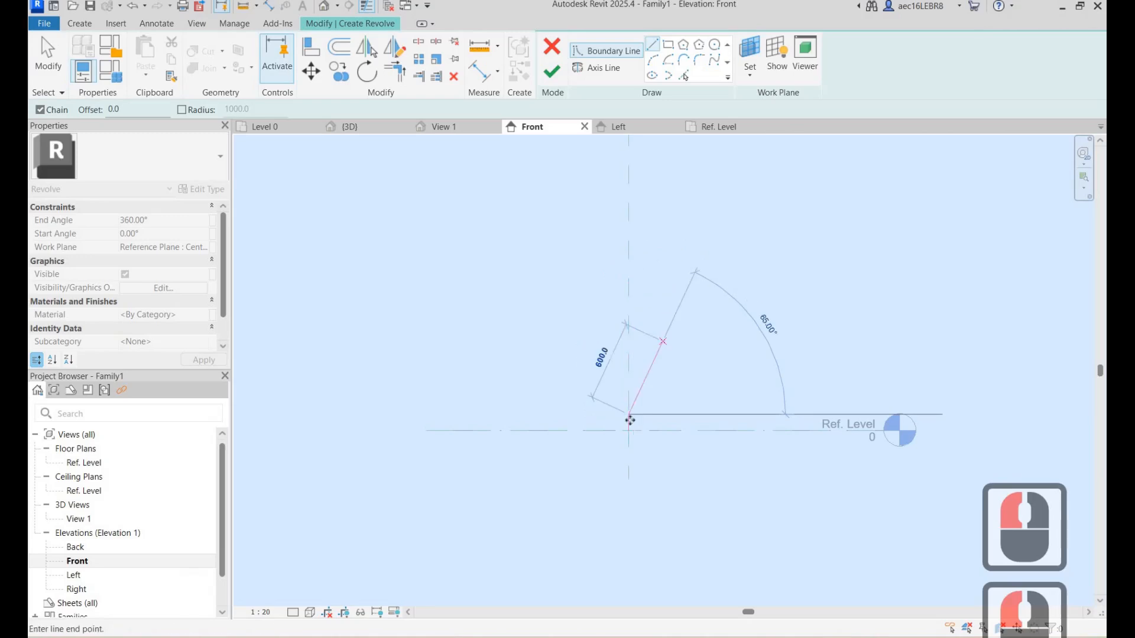
key(Escape)
click(628, 423)
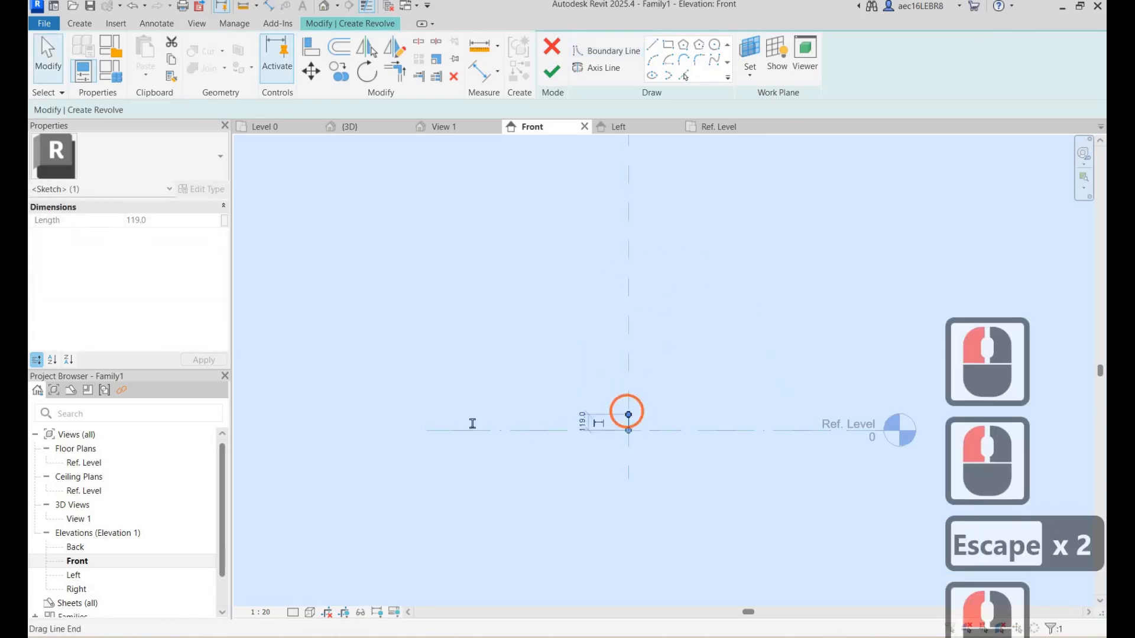
scroll(628, 423, up, 9)
click(473, 423)
text(198)
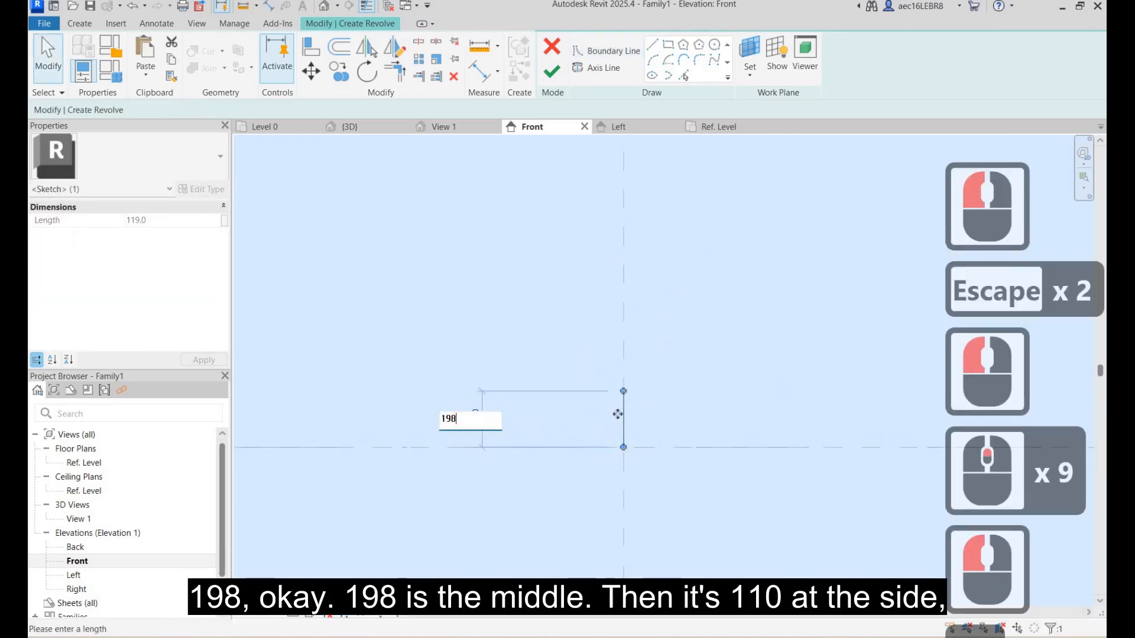
key(Return)
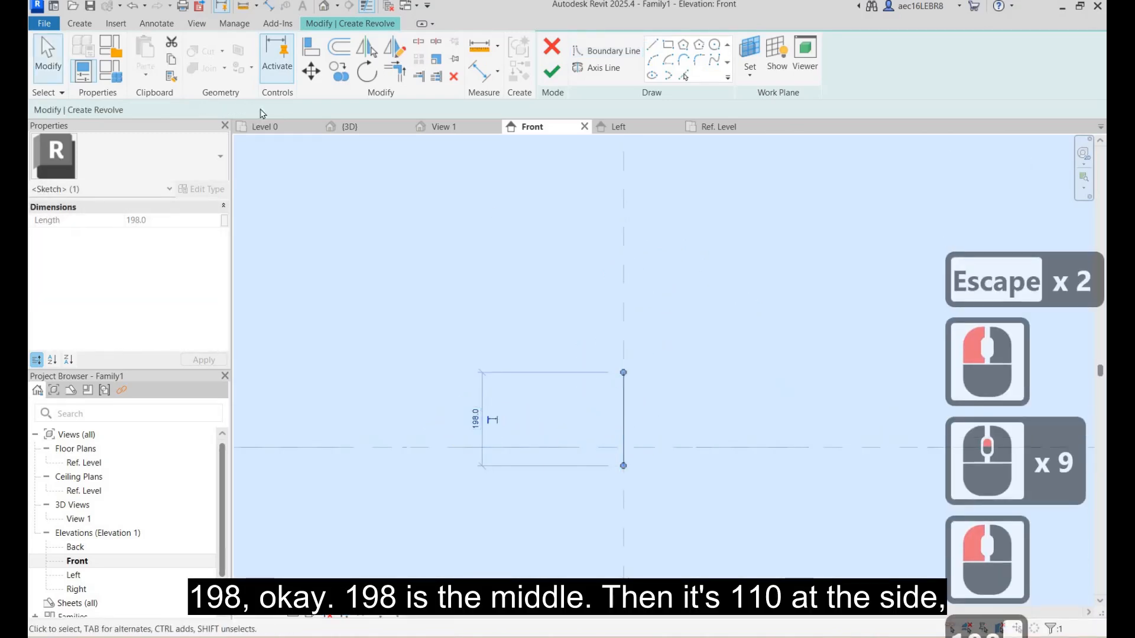
Move the vertical boundary line so its lower end sits on the intersection of the centre plane and Ref. Level.
key(Escape)
click(311, 72)
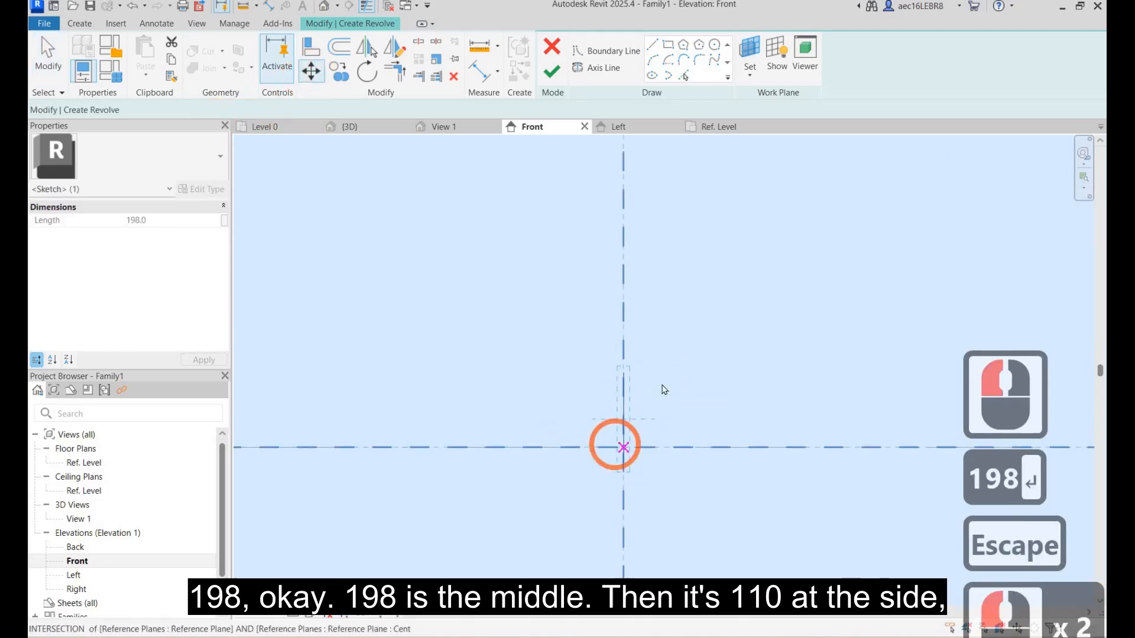
click(623, 466)
click(623, 447)
click(673, 366)
key(Escape)
Draw a horizontal boundary line leftward from the vertical line's upper end with a length of =110.2/2.
click(612, 51)
click(653, 45)
click(623, 354)
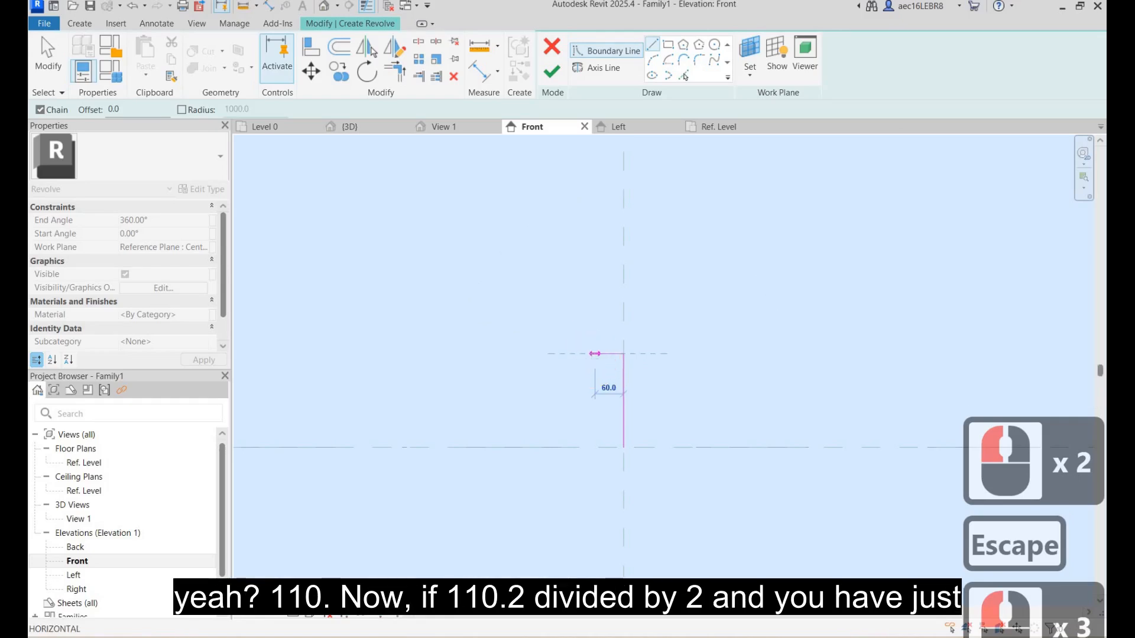
text(=110)
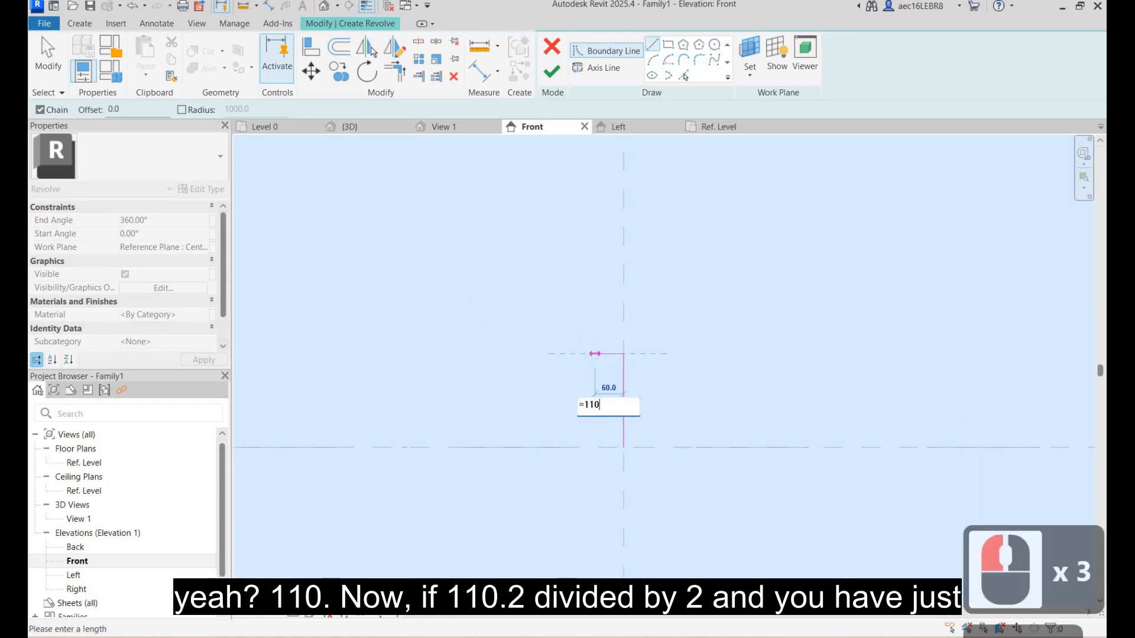
text(.2)
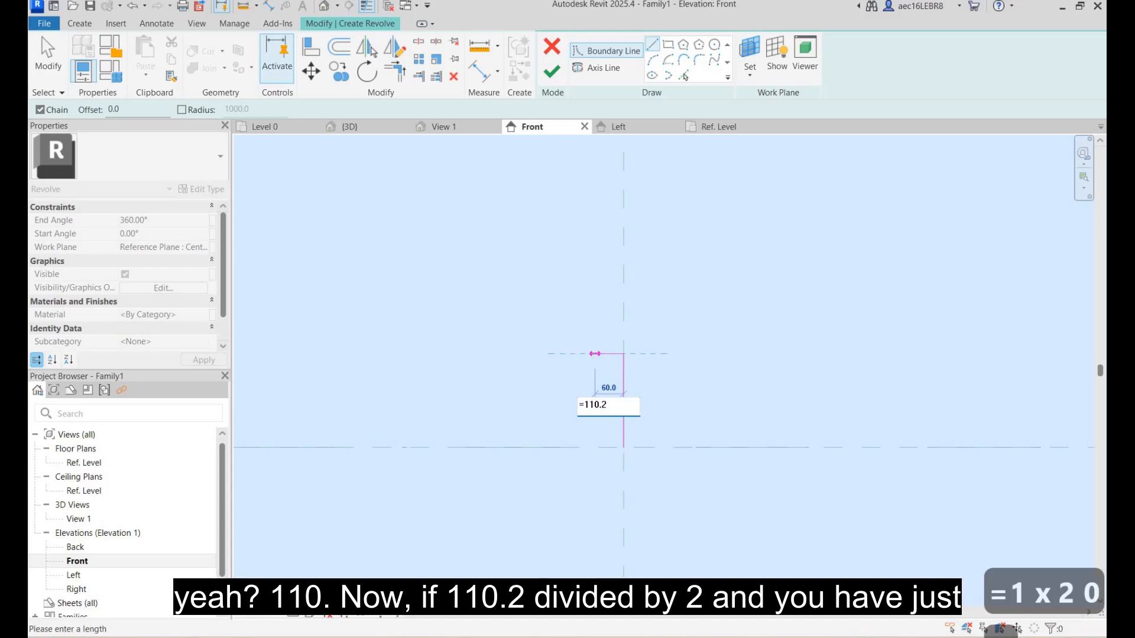
text(/2)
key(Return)
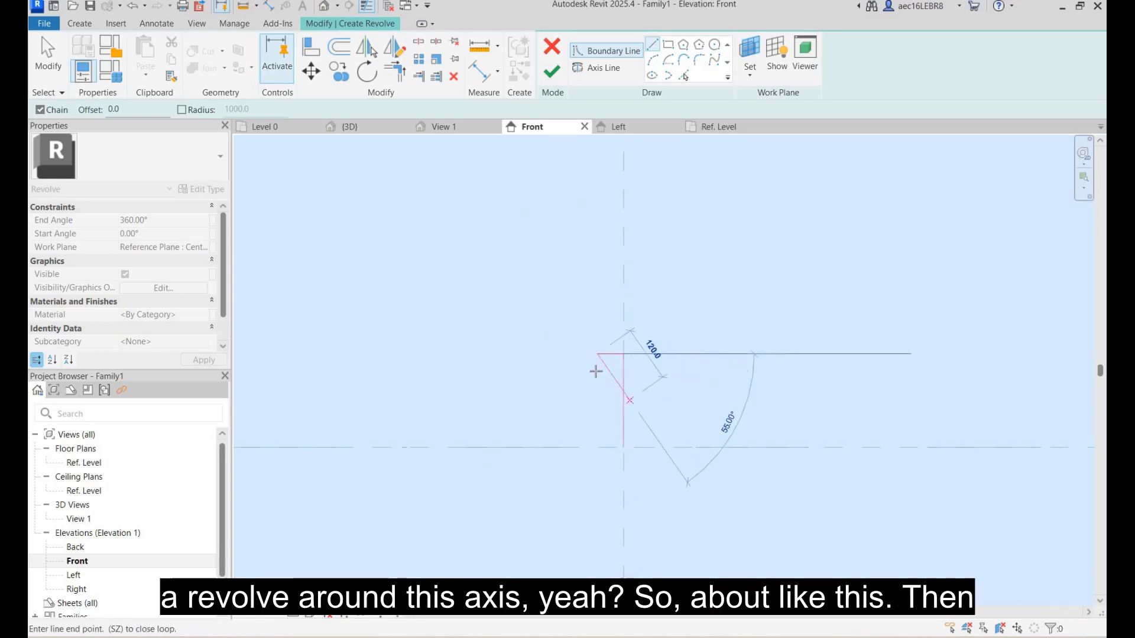
scroll(599, 366, up, 6)
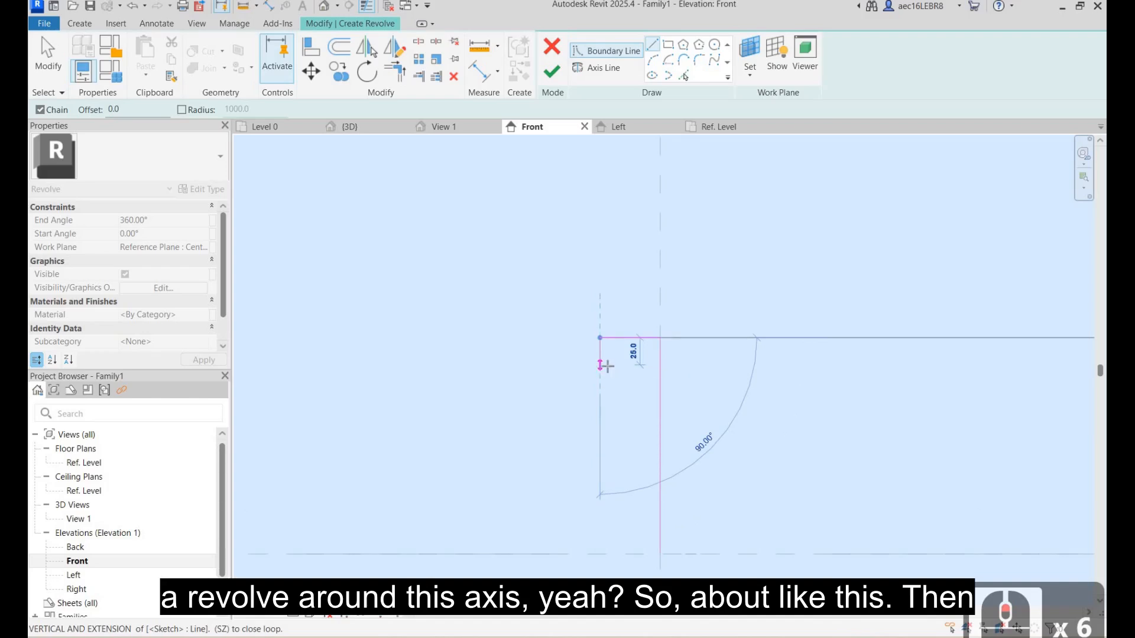
Draw the upper rim's outer edge 25 mm down from the top line's outer end, followed by an inward step of about 2 mm.
click(601, 364)
scroll(599, 364, up, 5)
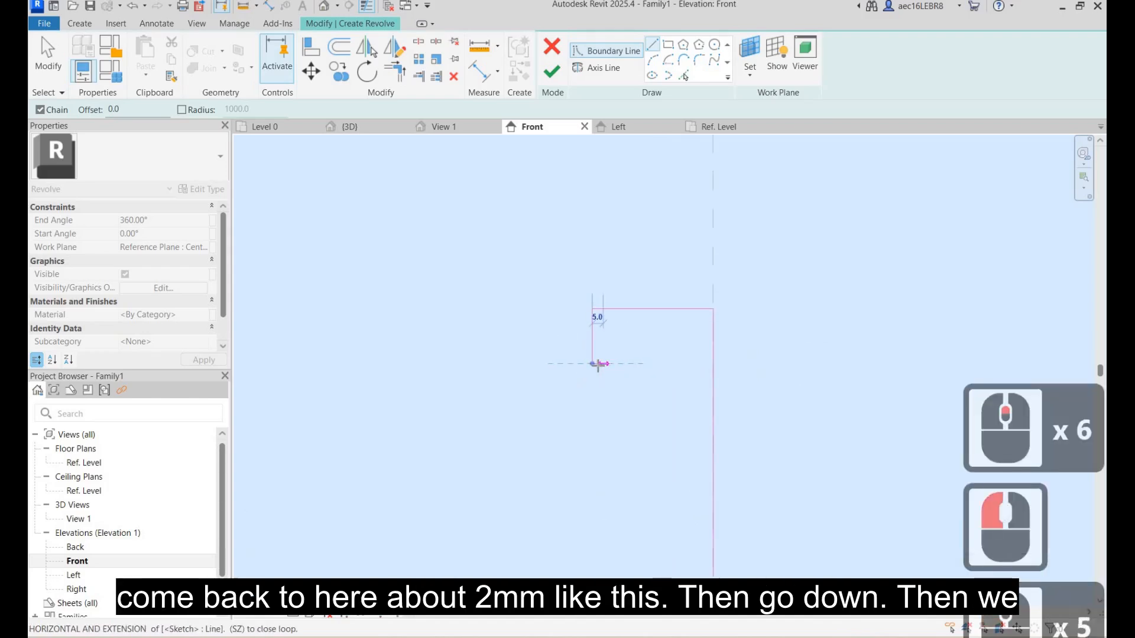
scroll(596, 358, up, 5)
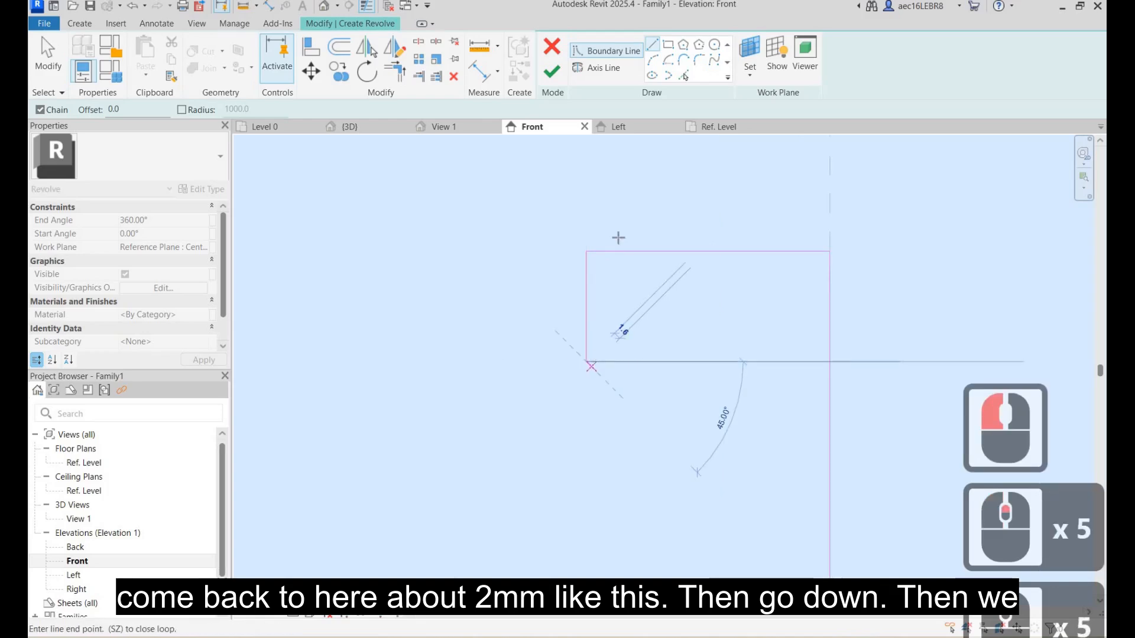
click(607, 326)
scroll(603, 431, down, 10)
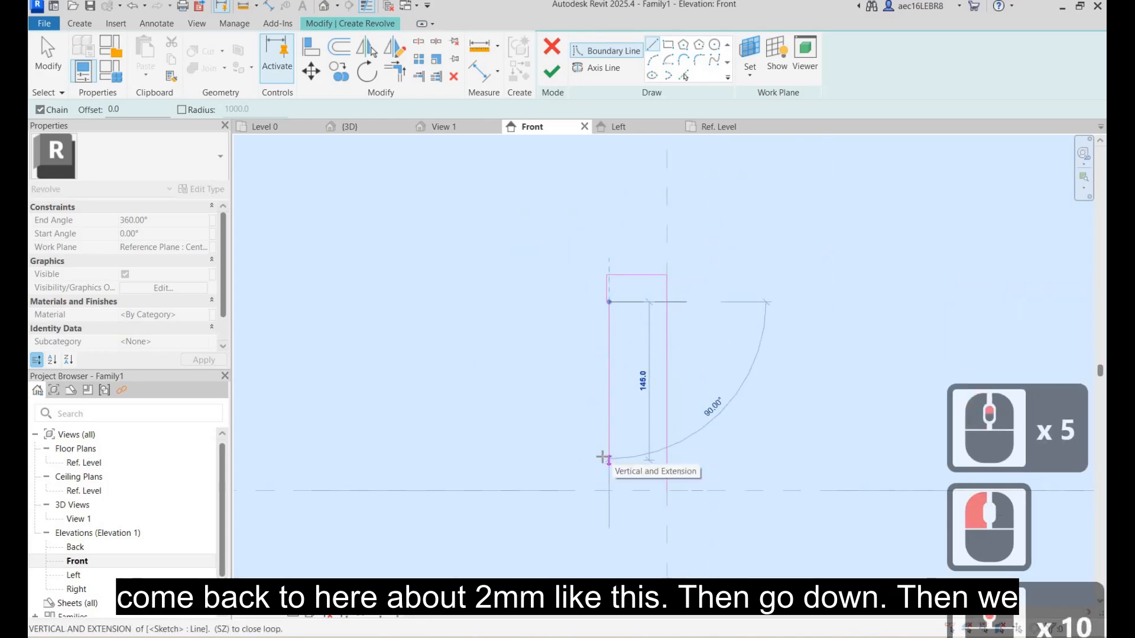
Draw the body's side wall about 145 mm straight down from the inward step and end the line chain.
click(609, 461)
key(Escape)
key(Escape)
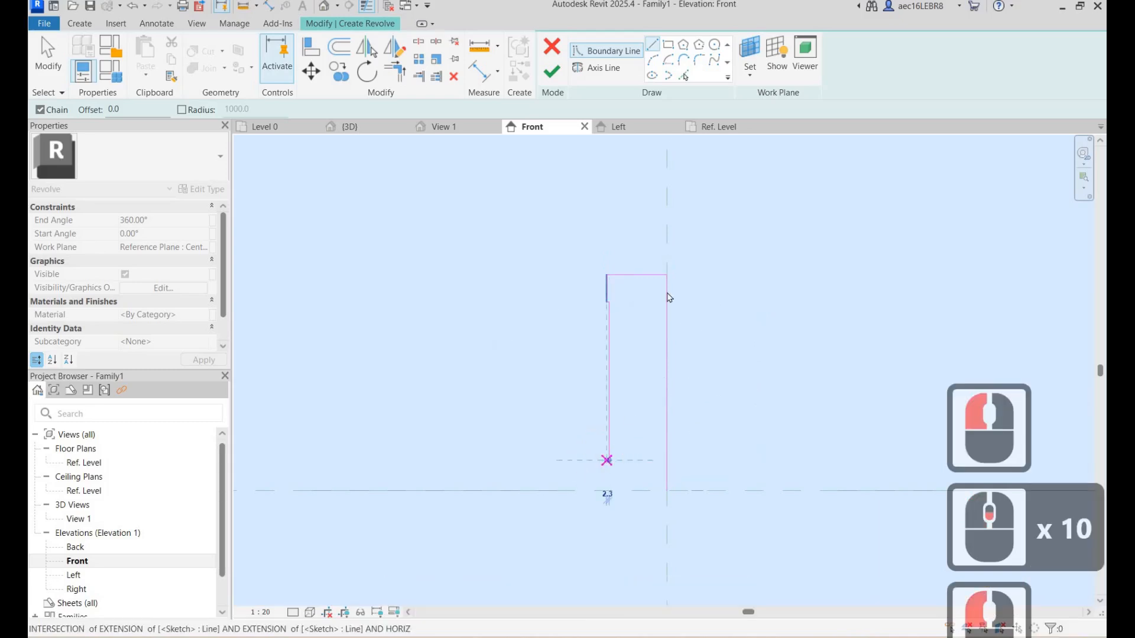
Close the profile with a lower rim about 28 mm high, stepping outward, down to Ref. Level and across to the vertical boundary line's lower end.
scroll(609, 463, up, 2)
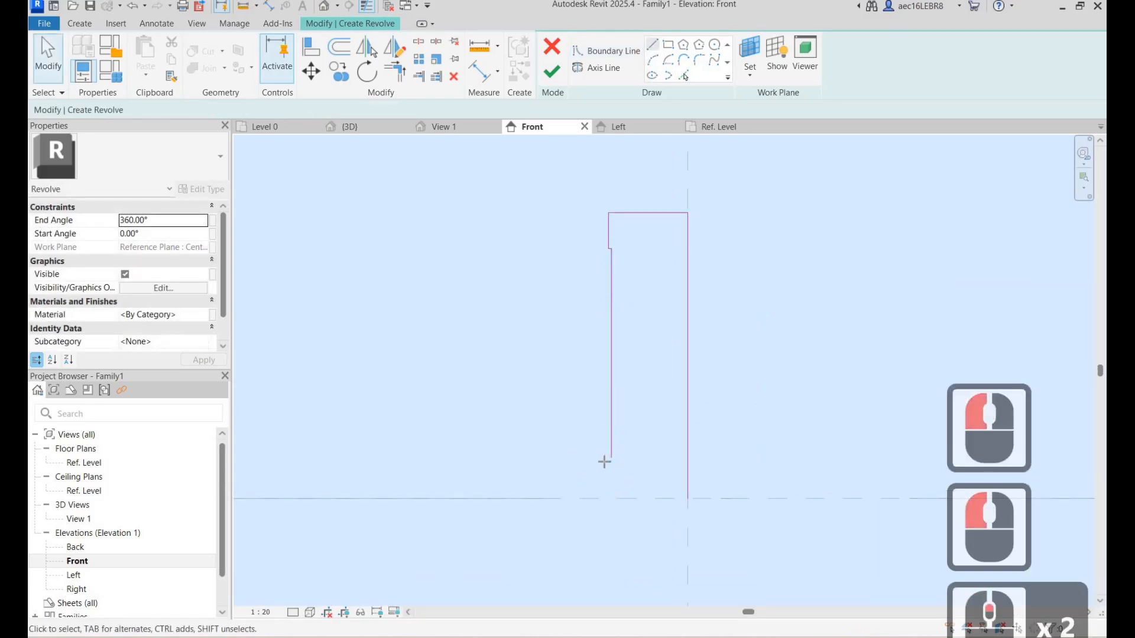
click(652, 45)
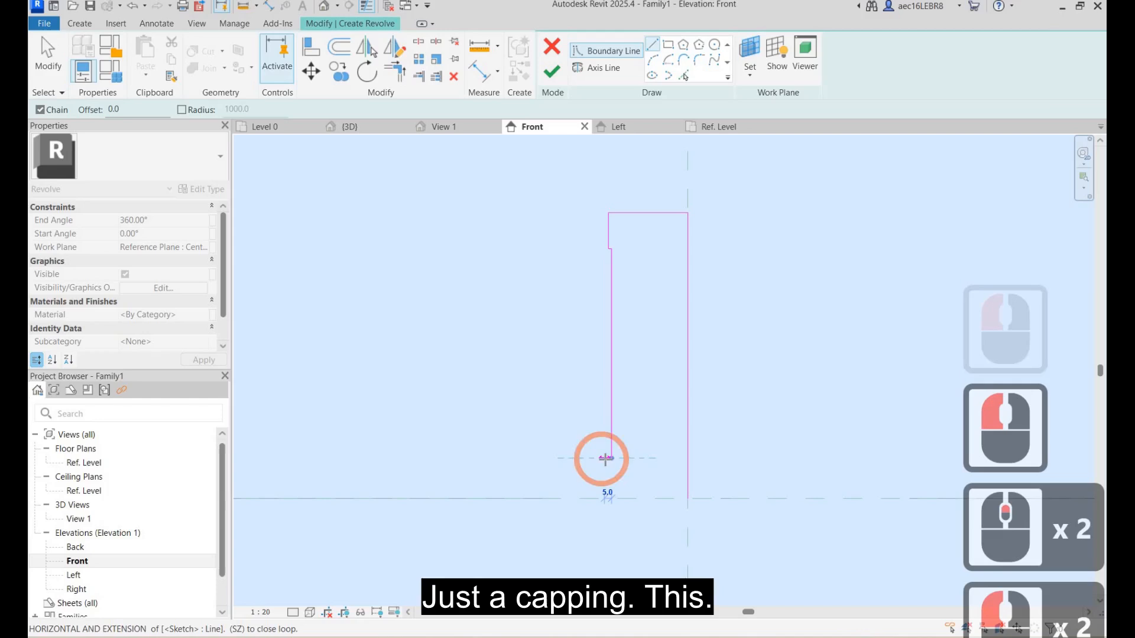
scroll(614, 458, up, 6)
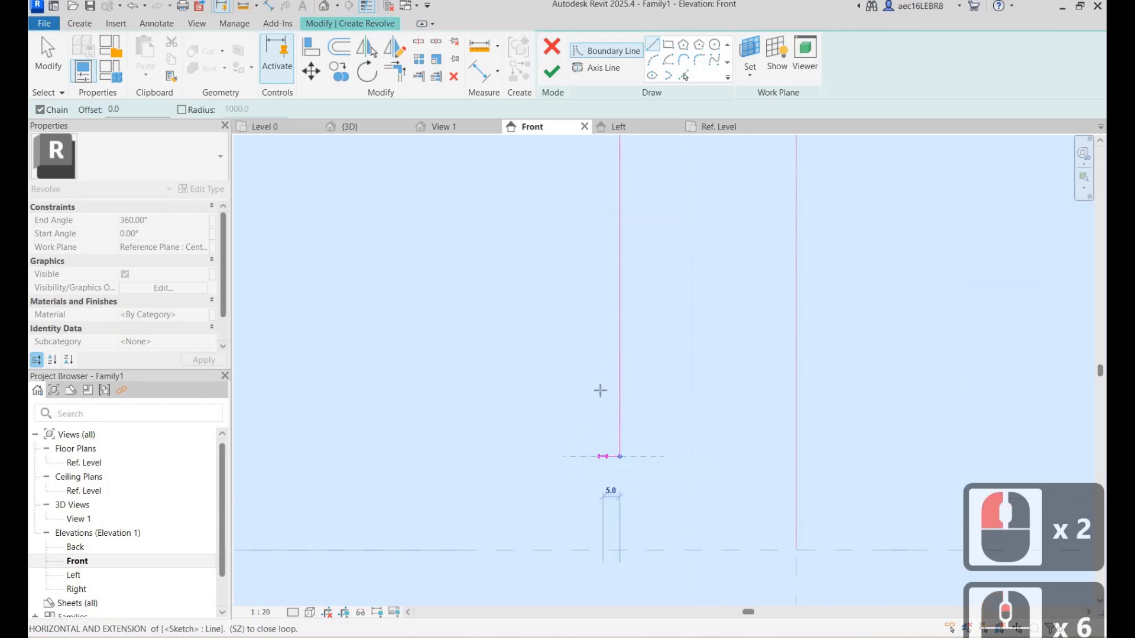
click(610, 458)
scroll(610, 460, down, 5)
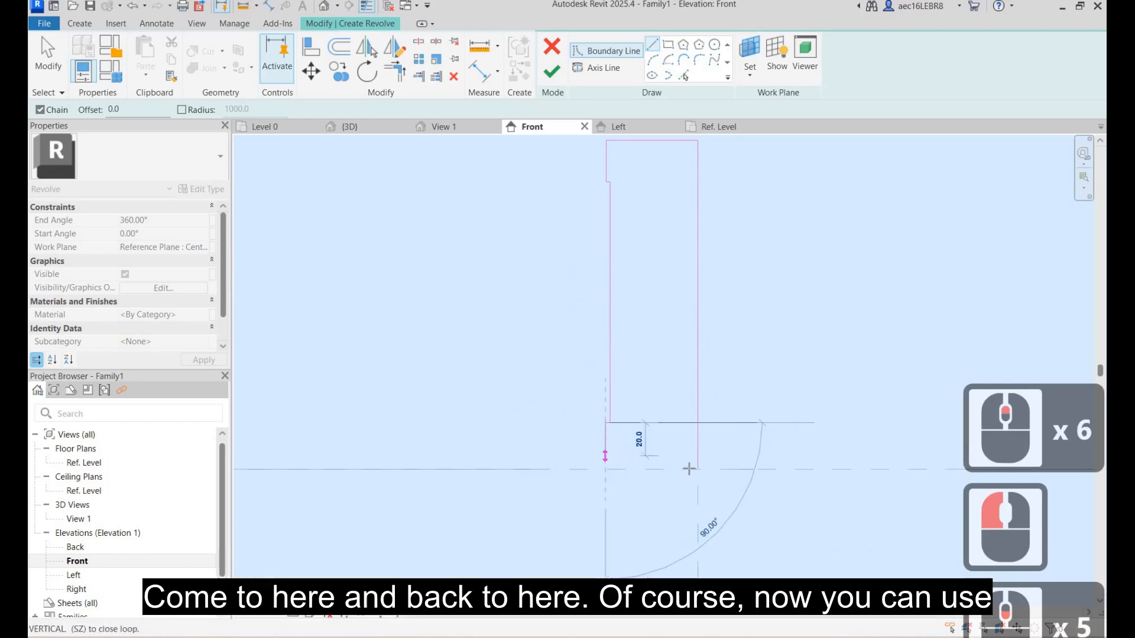
click(611, 464)
click(697, 468)
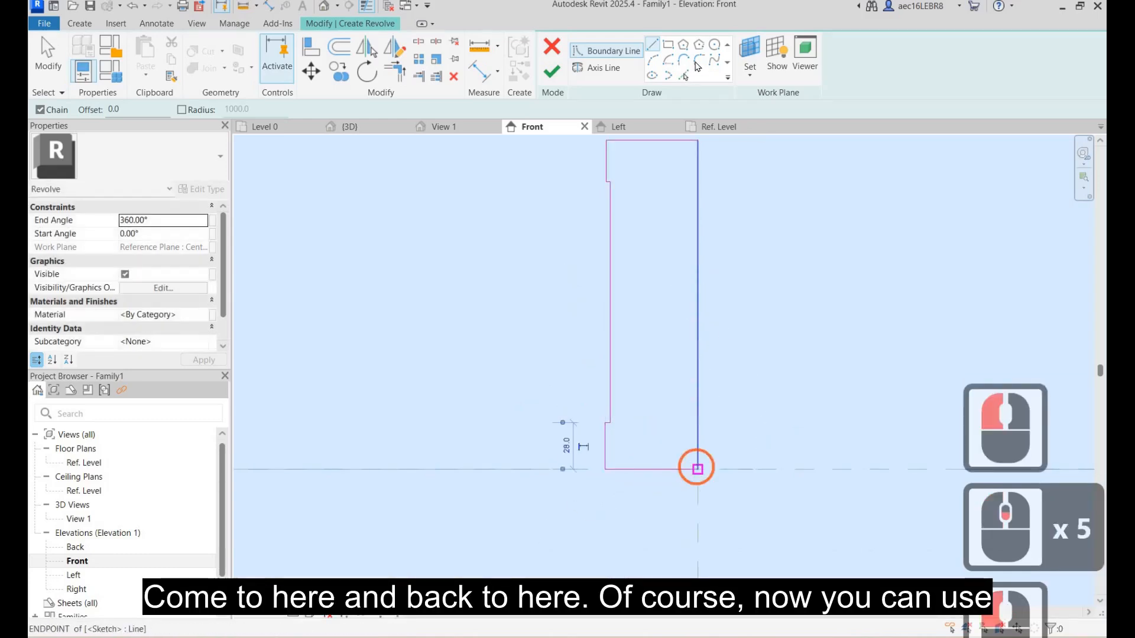
key(Escape)
Round the profile's lower outer corner with a Fillet Arc of about 14 mm radius.
click(698, 62)
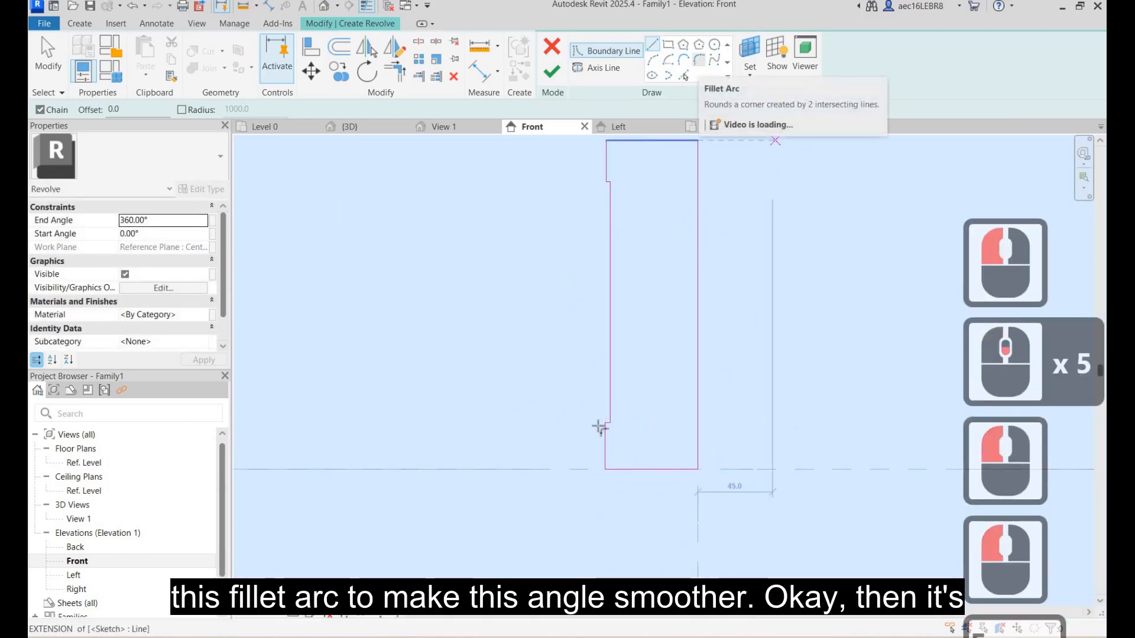
click(615, 471)
scroll(613, 468, up, 5)
scroll(594, 473, up, 3)
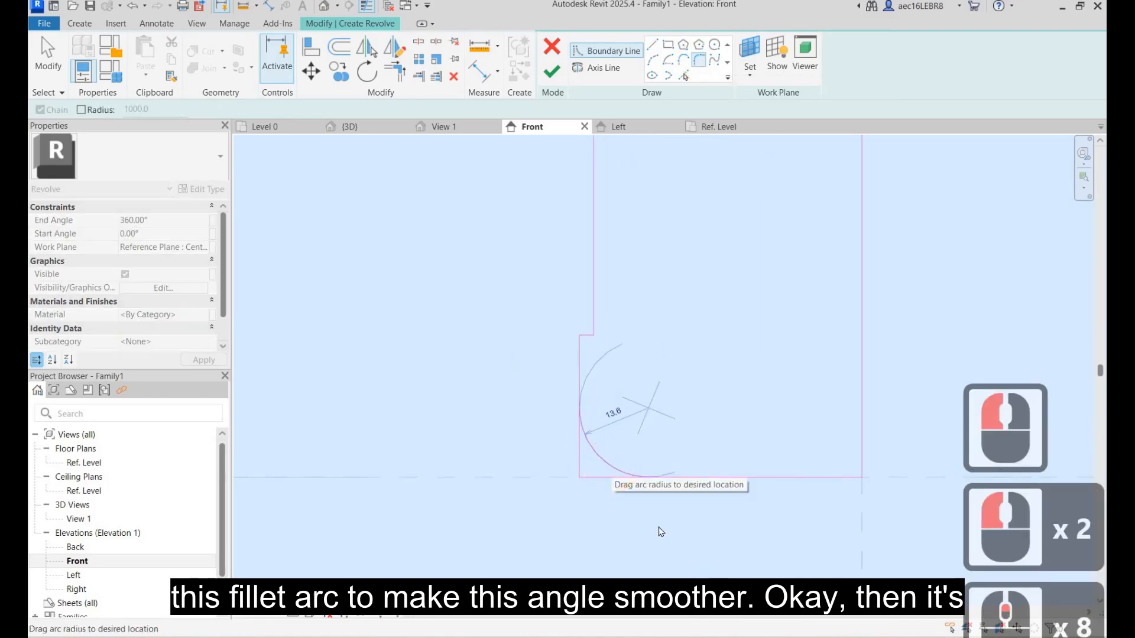
click(603, 457)
scroll(677, 358, down, 5)
key(Escape)
key(Escape)
scroll(678, 355, down, 6)
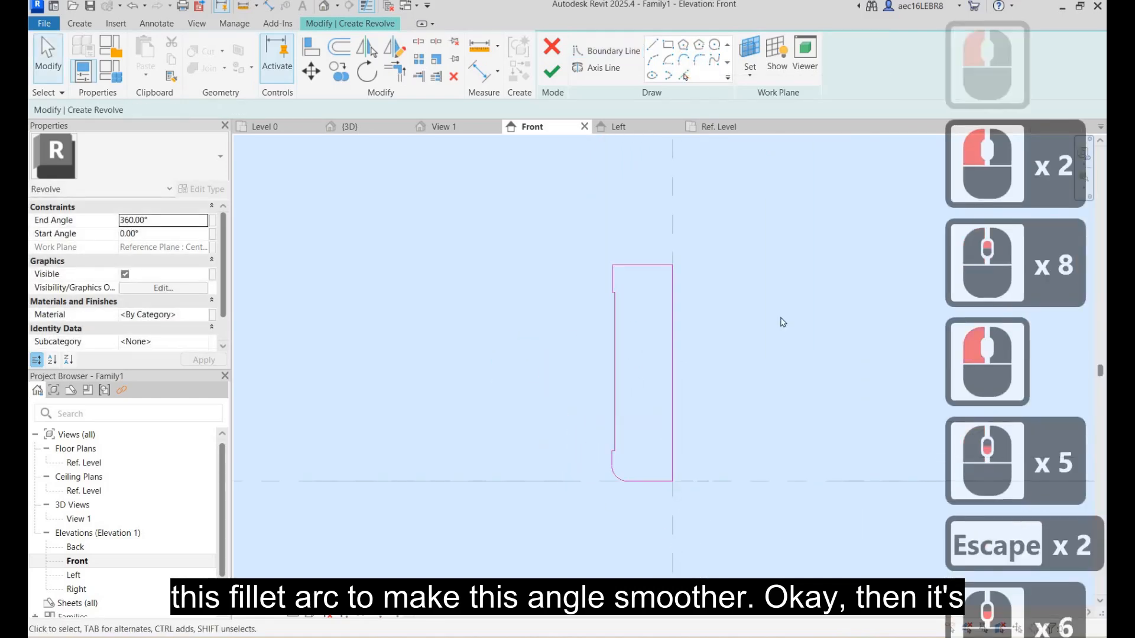
Draw a 95 mm axis line along the Center (Left/Right) reference plane and finish the 360° revolve of the trap body.
double_click(672, 279)
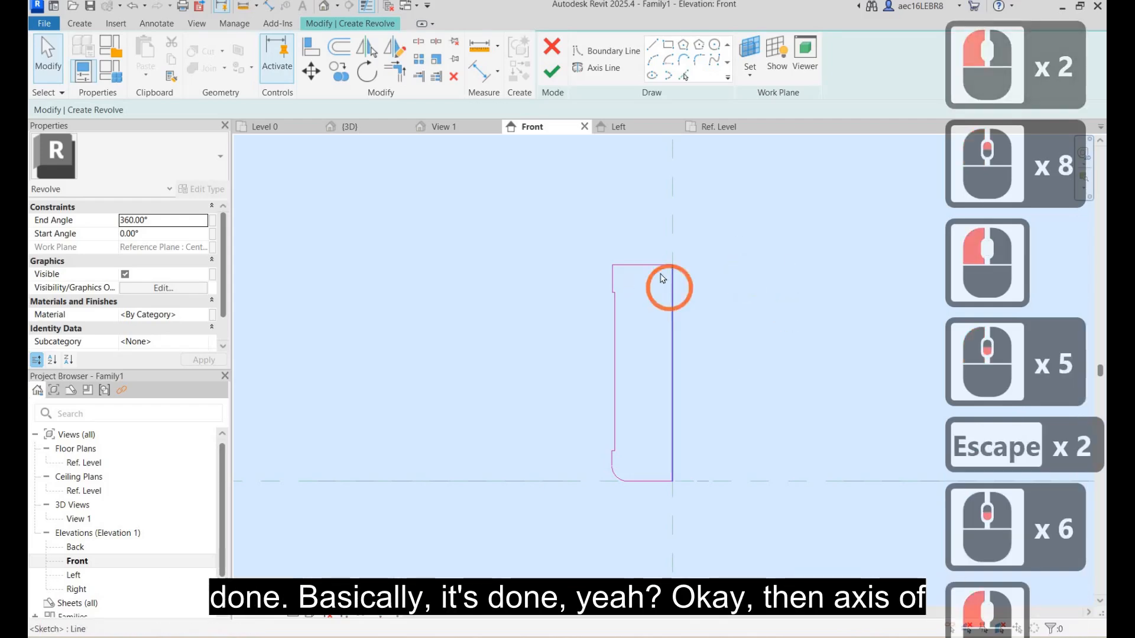
key(Escape)
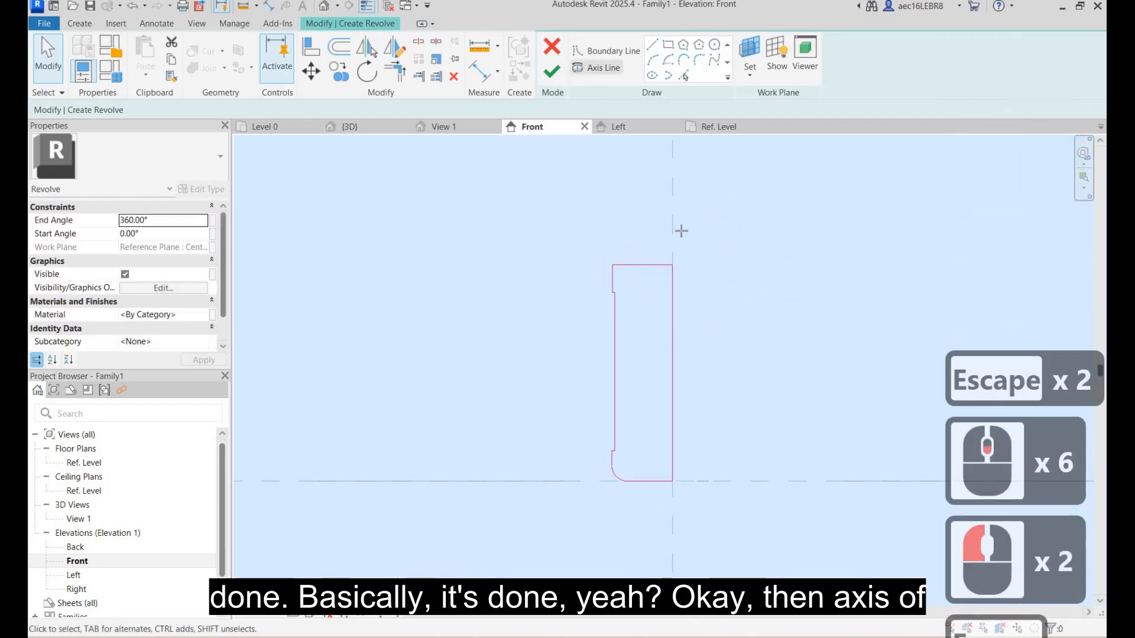
click(597, 68)
click(672, 329)
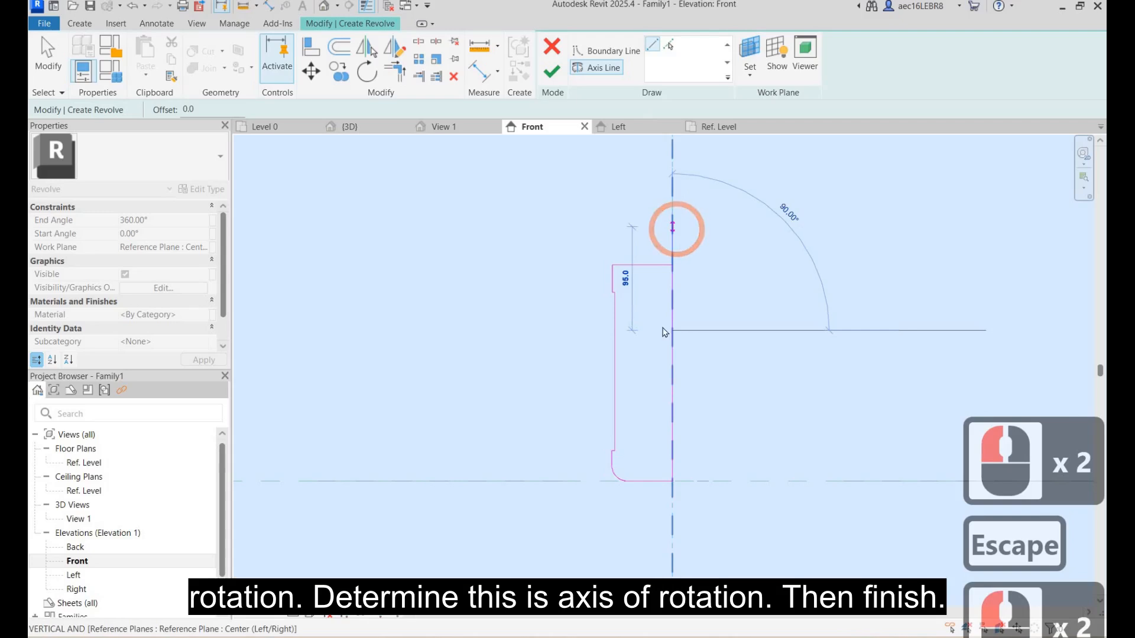
click(672, 227)
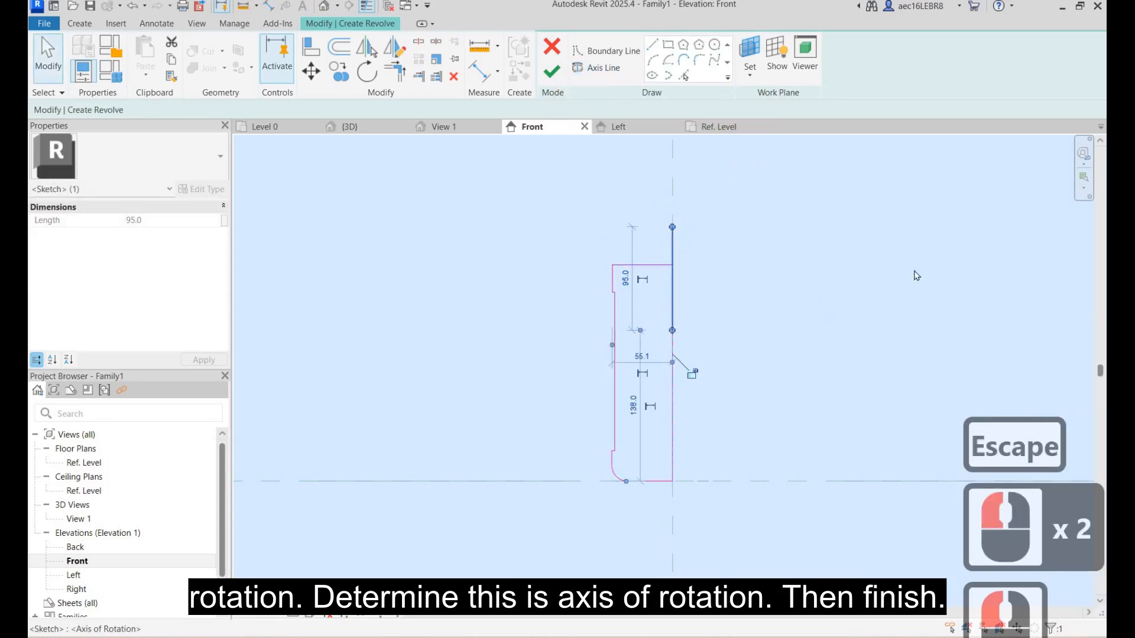
click(551, 72)
click(983, 269)
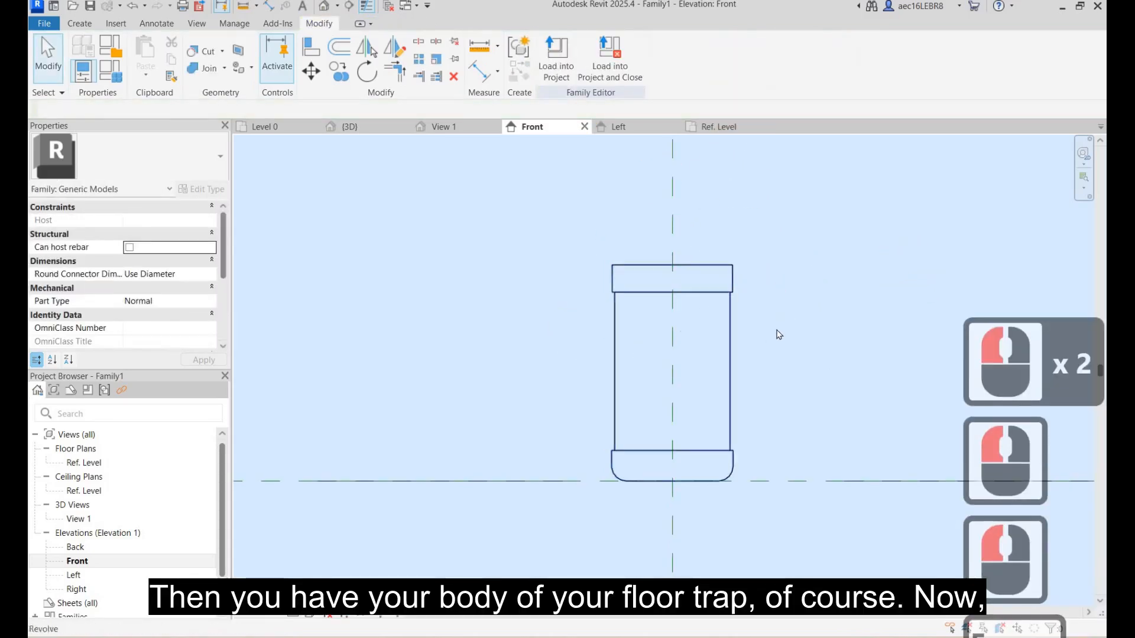
click(846, 378)
Switch to the browser's gully trap product page and examine the inlet and outlet photo and the D2 dimensions in the size table.
click(652, 637)
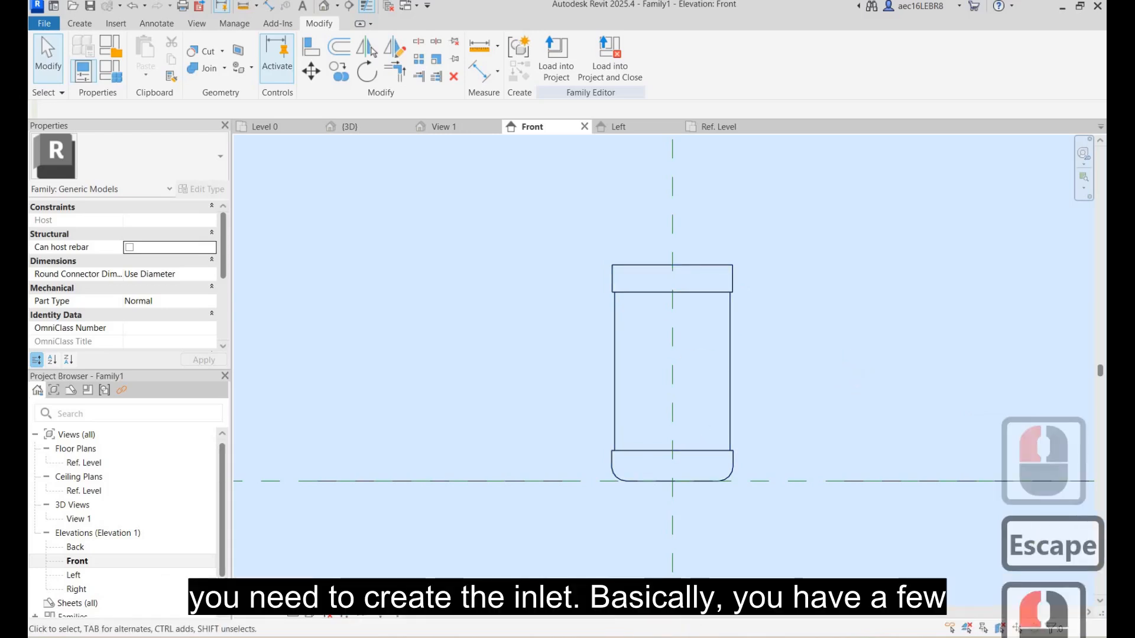
click(650, 561)
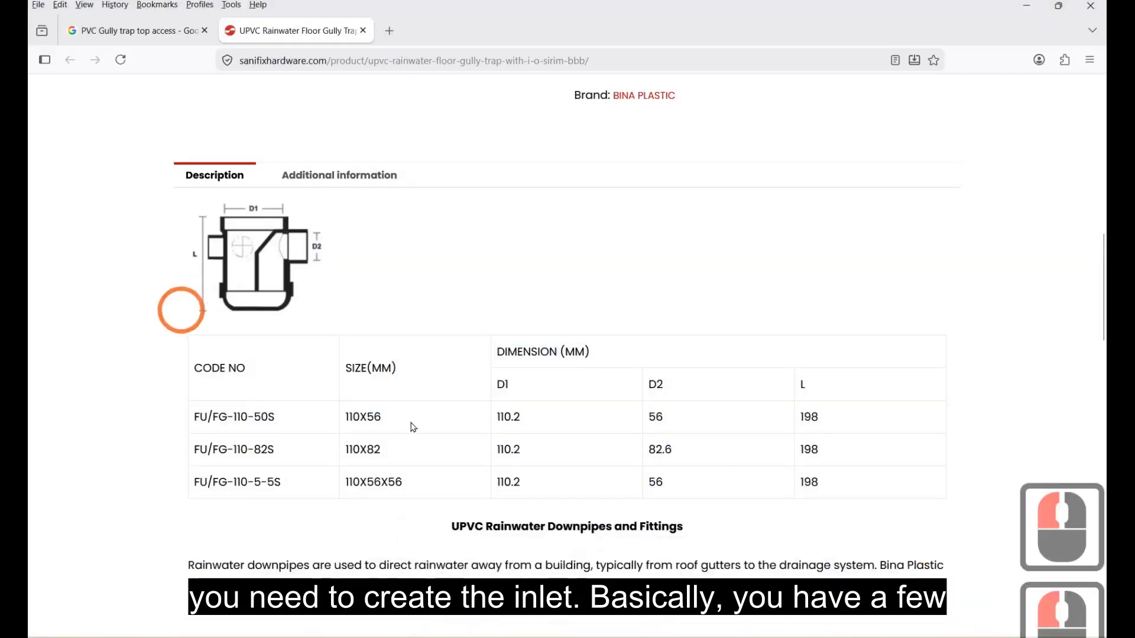
scroll(423, 408, up, 10)
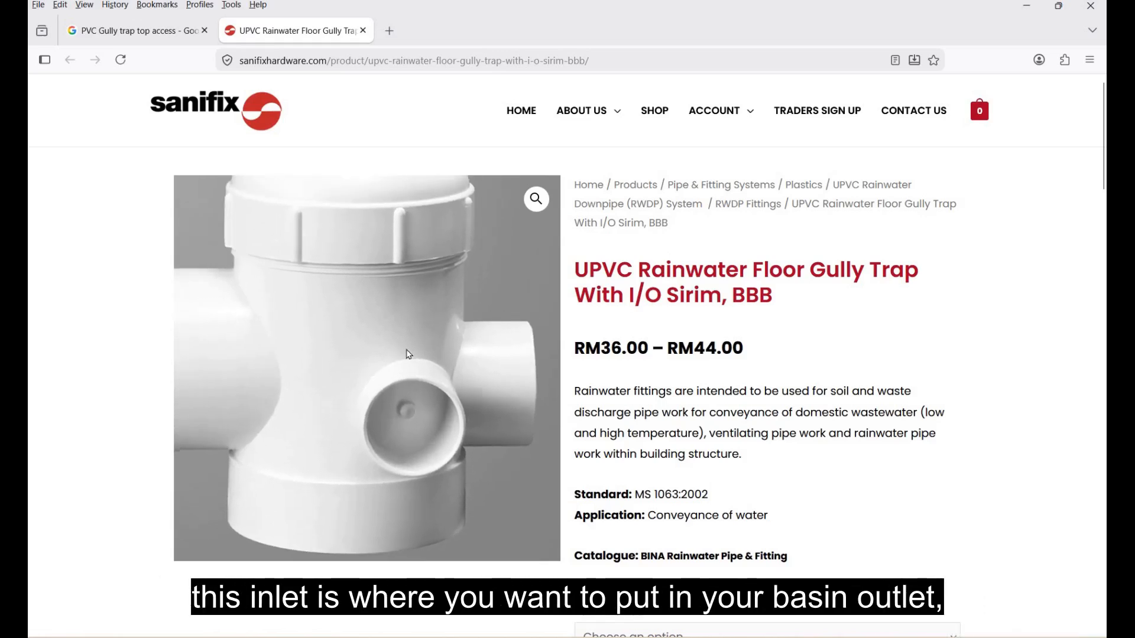
scroll(431, 361, down, 2)
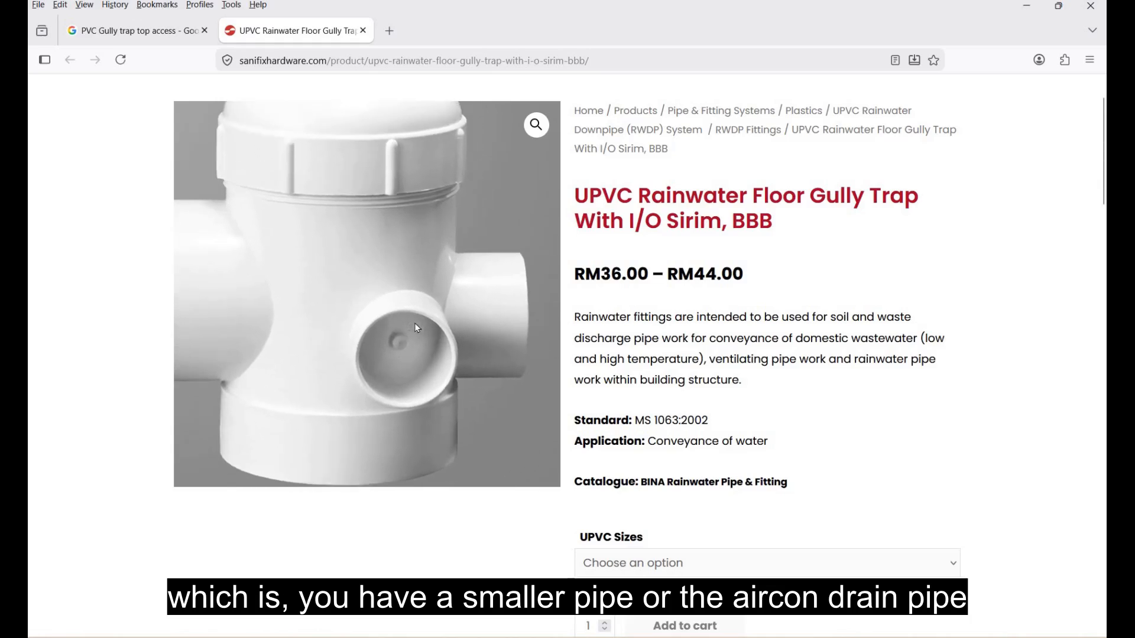
scroll(411, 308, down, 1)
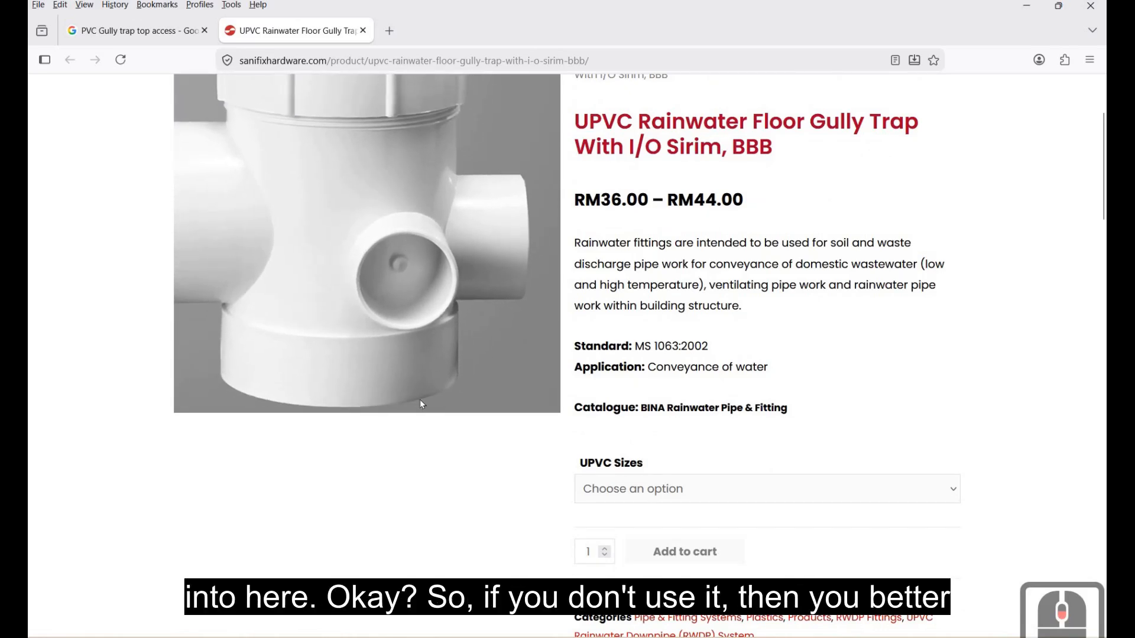
scroll(419, 399, down, 2)
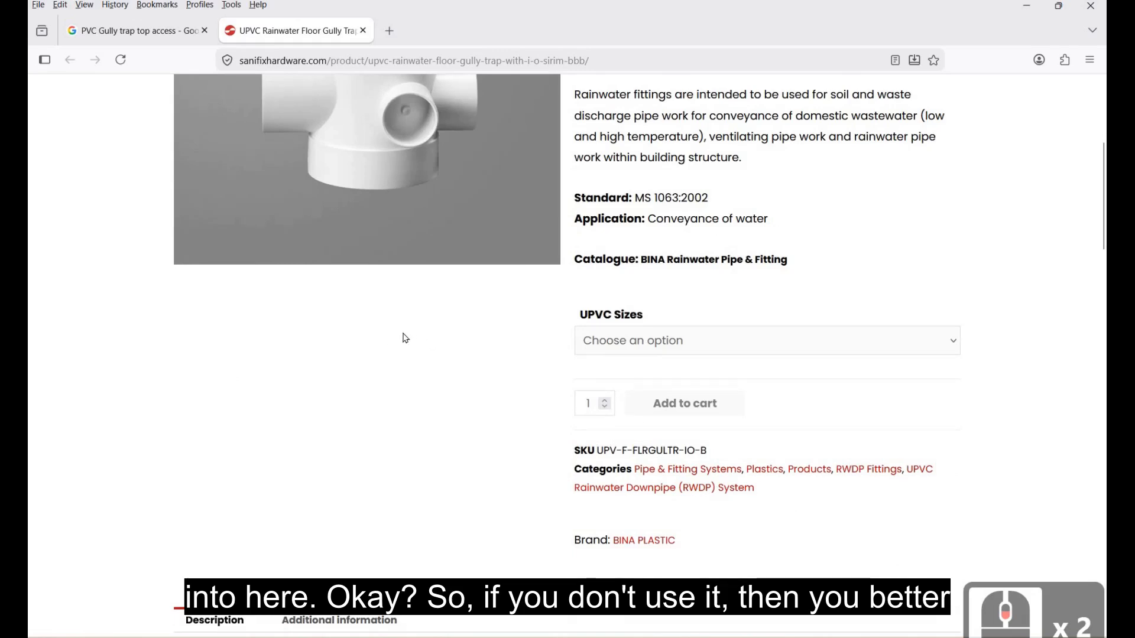
scroll(393, 327, up, 3)
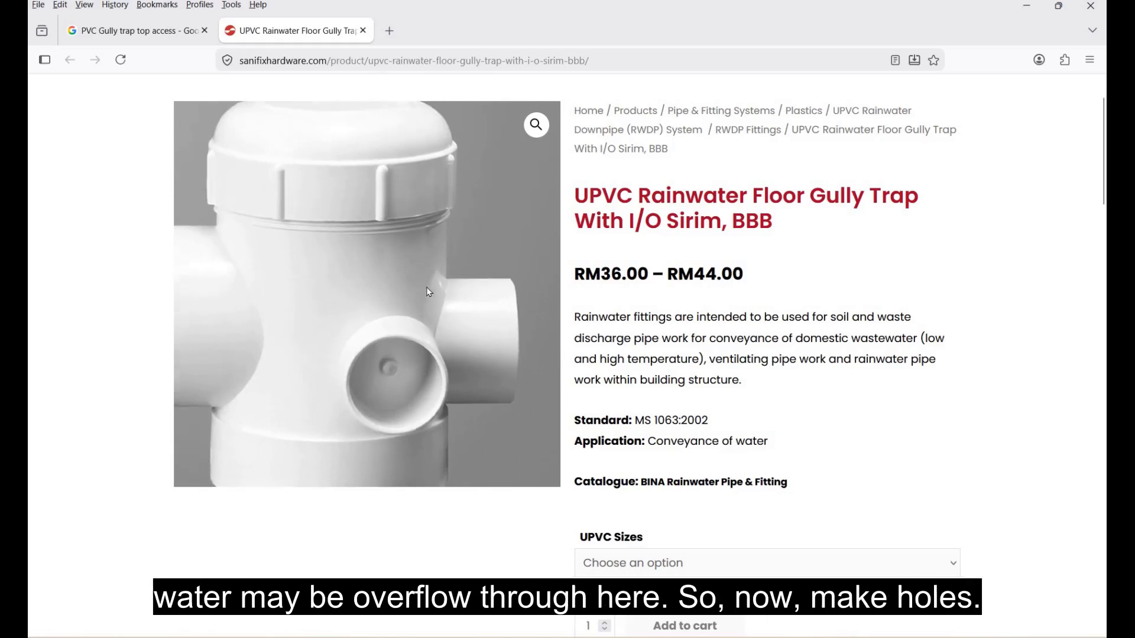
scroll(446, 421, down, 2)
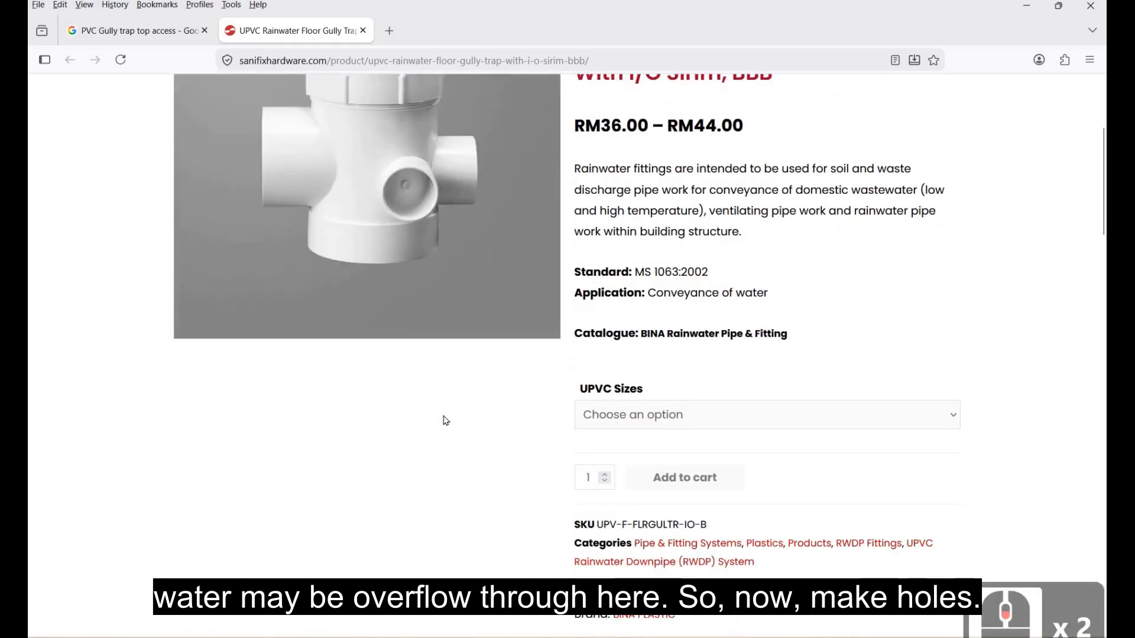
scroll(423, 443, down, 2)
scroll(420, 441, up, 3)
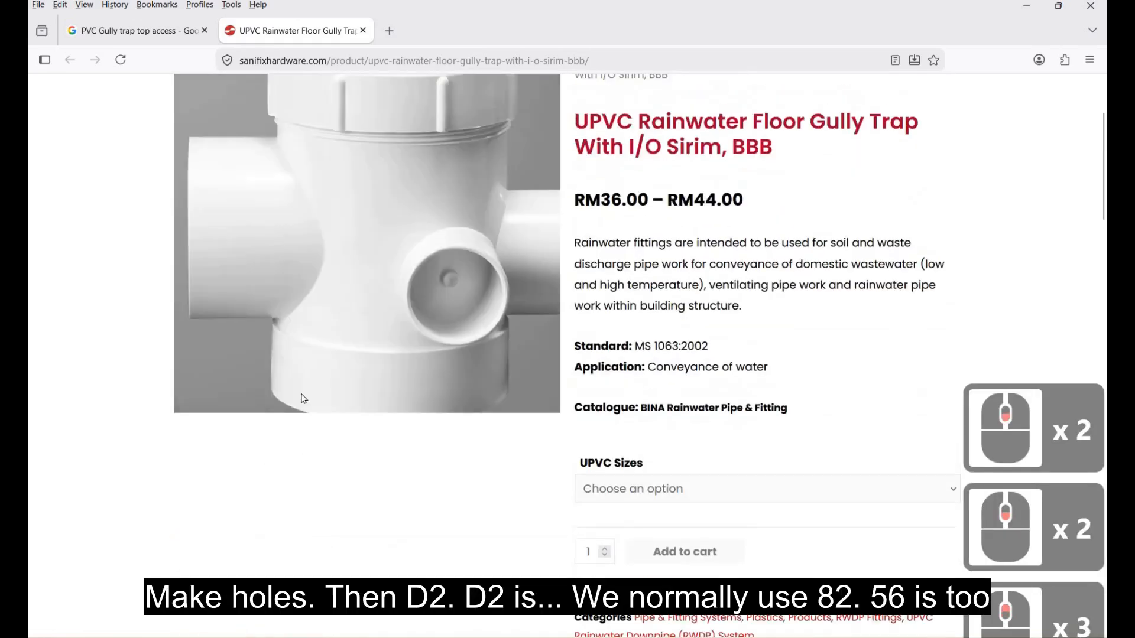
scroll(299, 397, down, 6)
scroll(680, 439, down, 2)
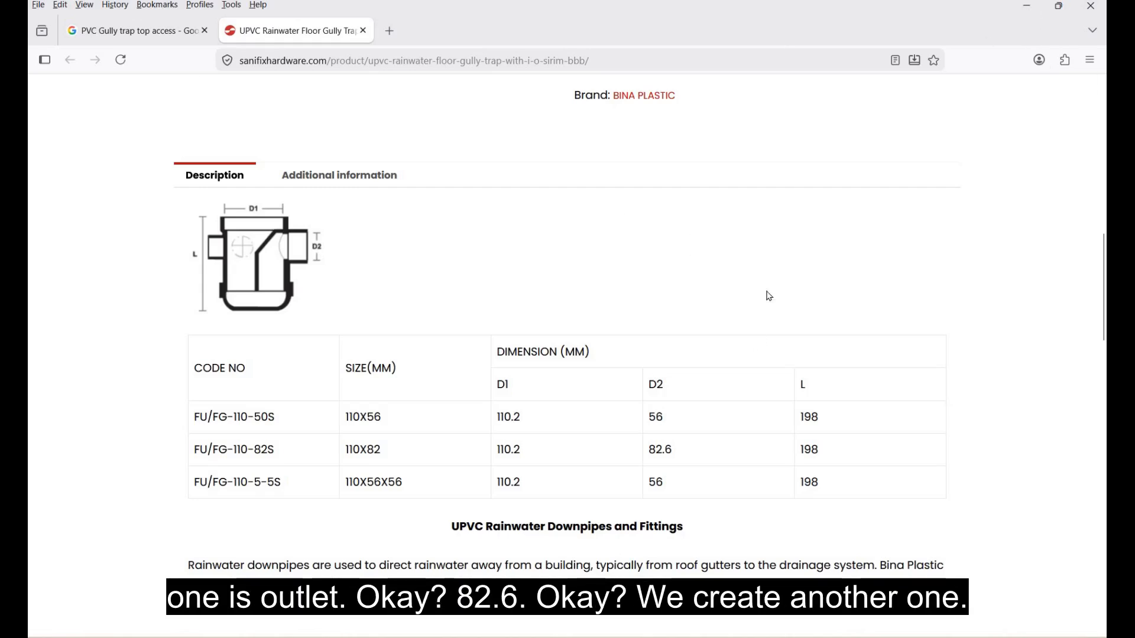
Back in Revit, start an Extrusion and sketch the outlet circle on the vertical centre plane in the body's upper part, with radius =82.6/2.
click(1027, 7)
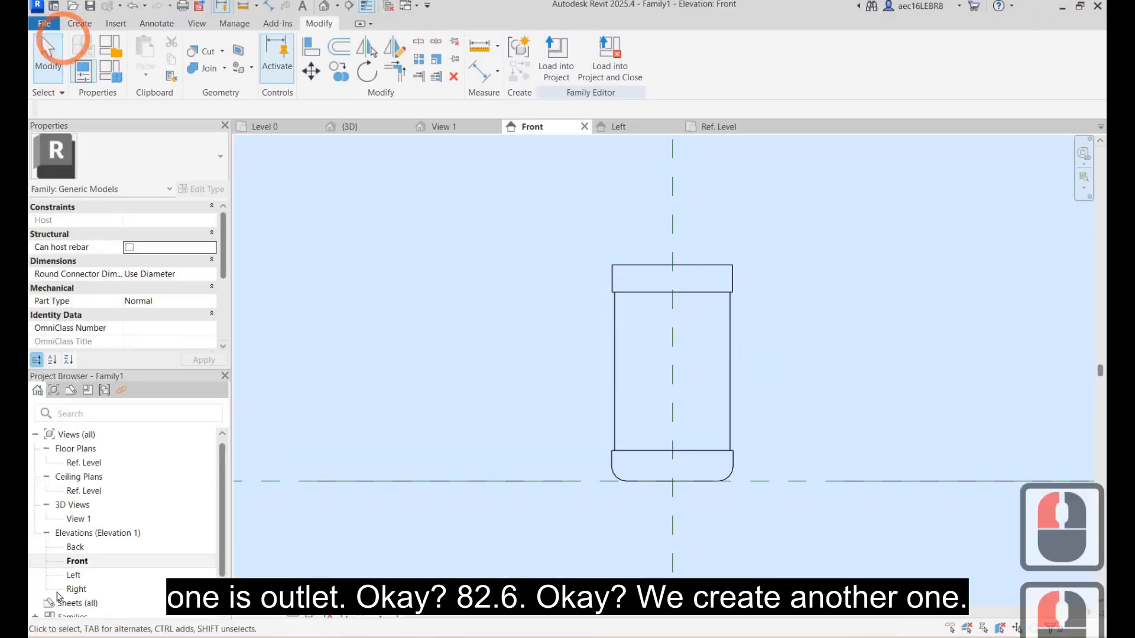
click(79, 23)
click(139, 50)
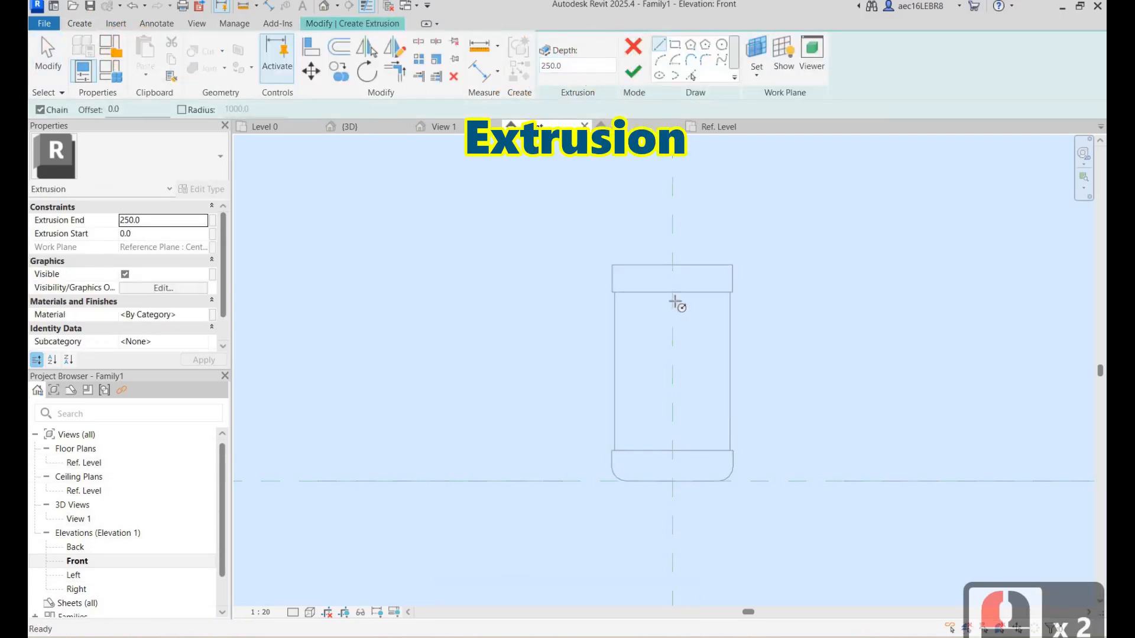
click(672, 324)
click(672, 298)
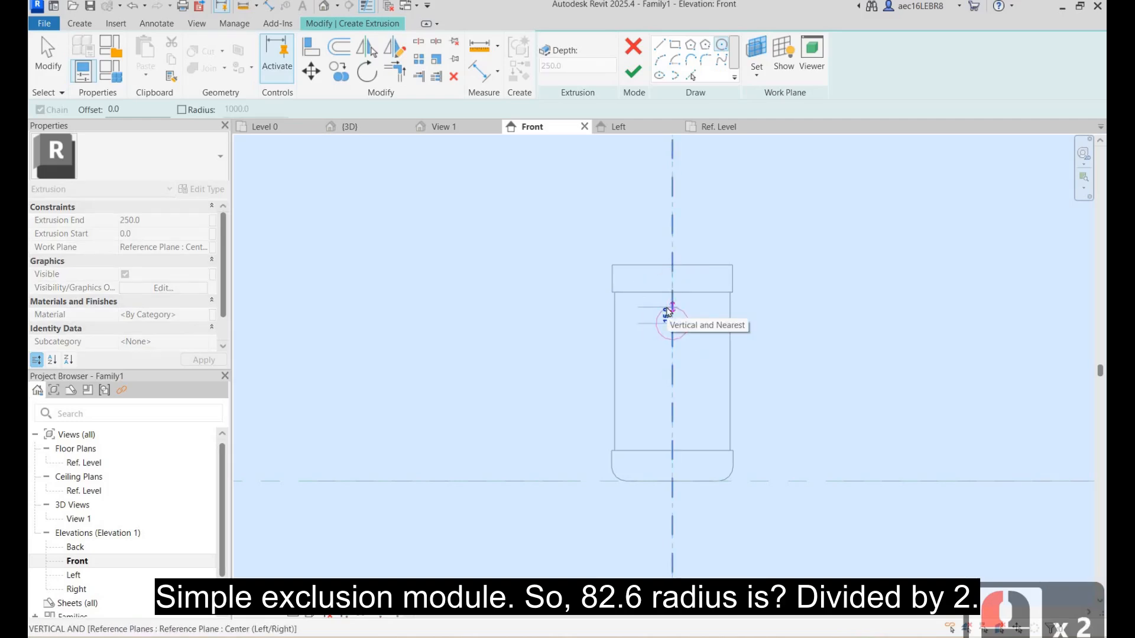
text(=8)
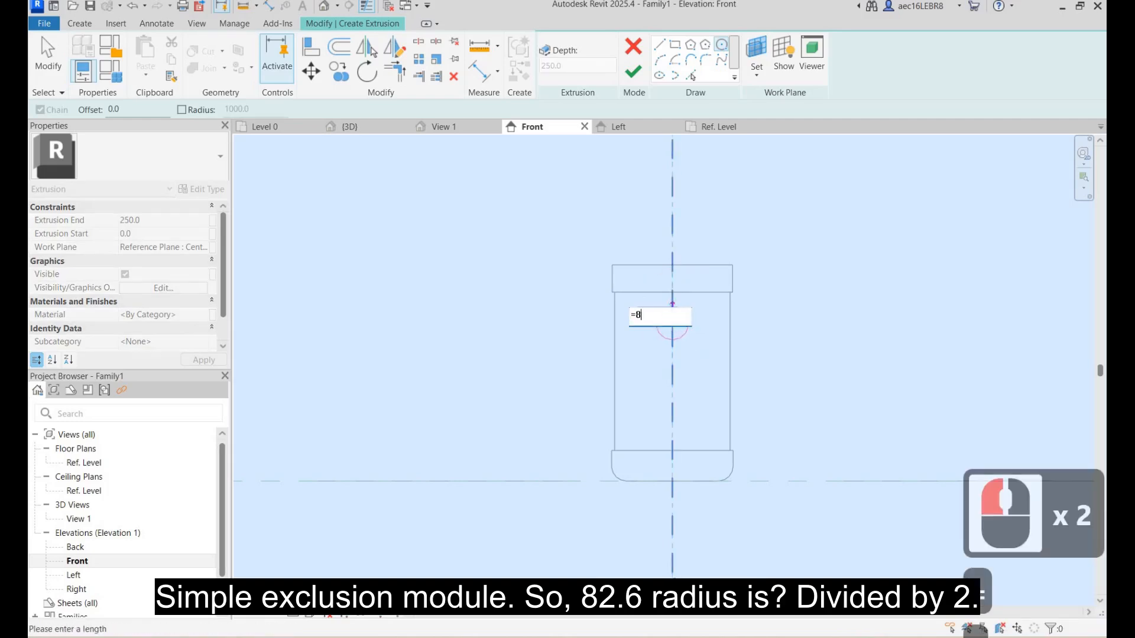
text(2.6/2)
key(Return)
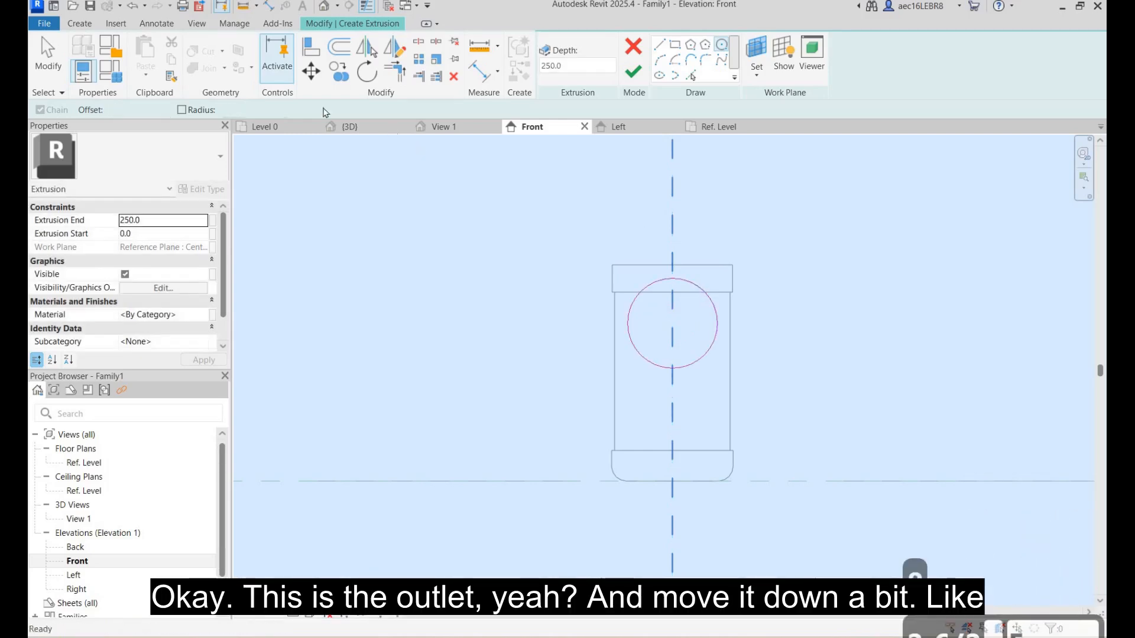
key(Escape)
key(Escape)
Move the outlet circle straight down along the centre plane so its top sits just below the body's upper rim.
click(674, 280)
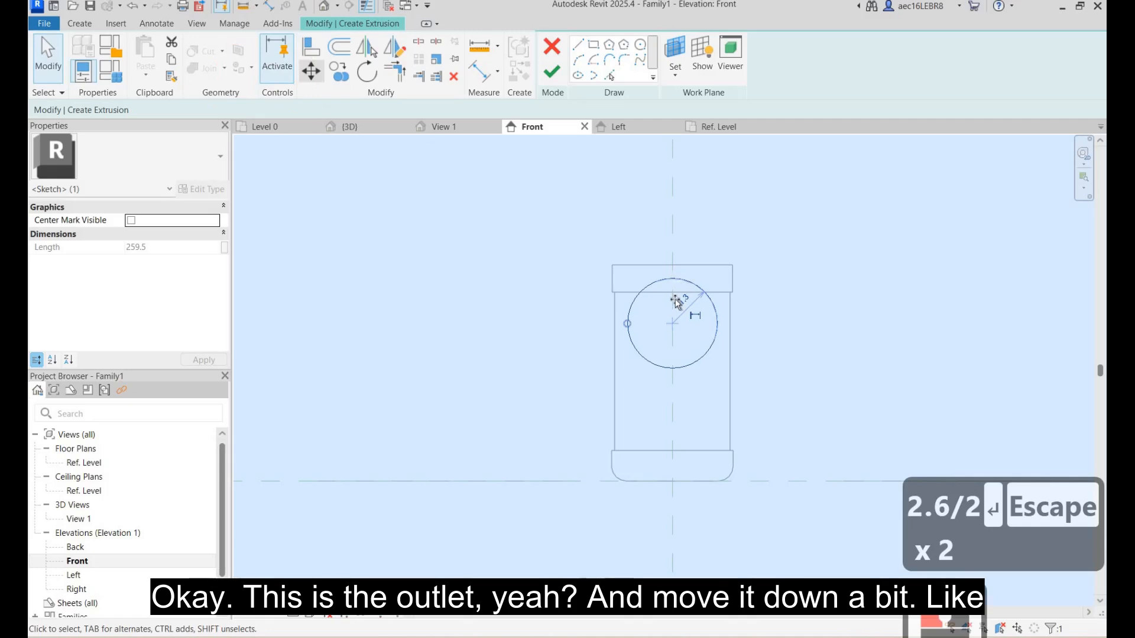
click(311, 71)
click(673, 278)
click(674, 300)
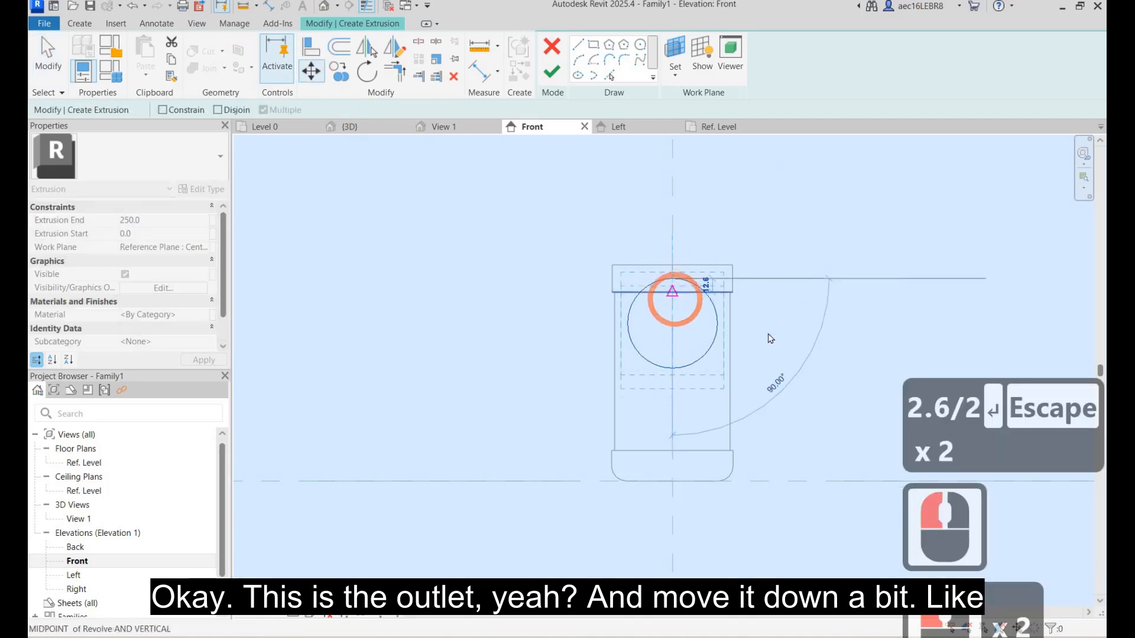
click(768, 334)
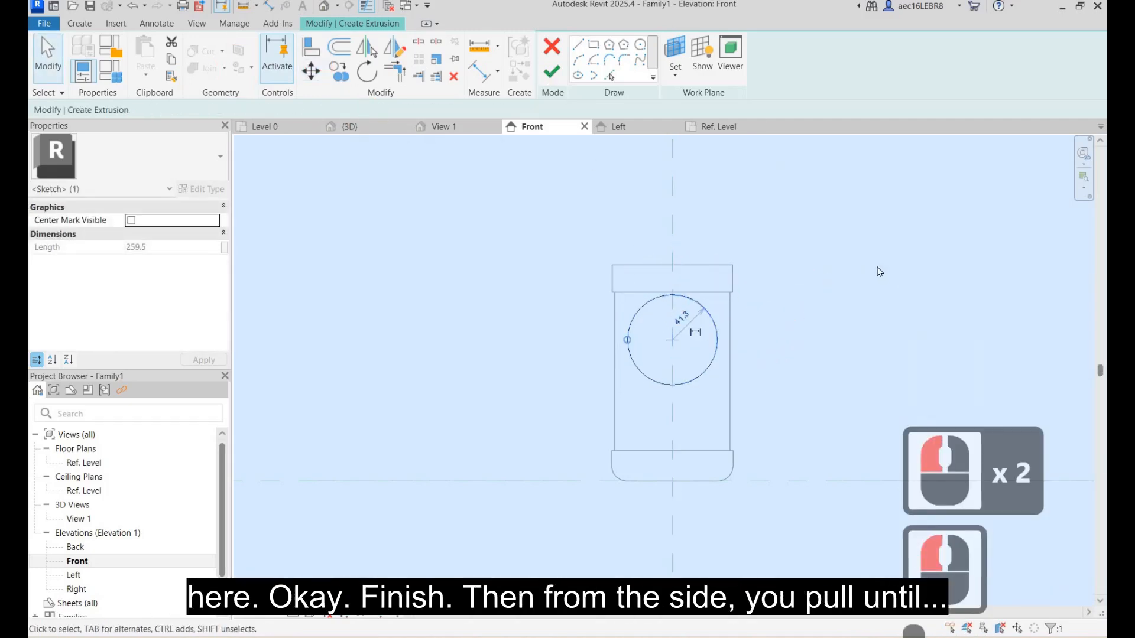
Finish the outlet extrusion and, in the Left elevation, adjust its ends to about 39.9 mm start and 100.7 mm end.
click(551, 71)
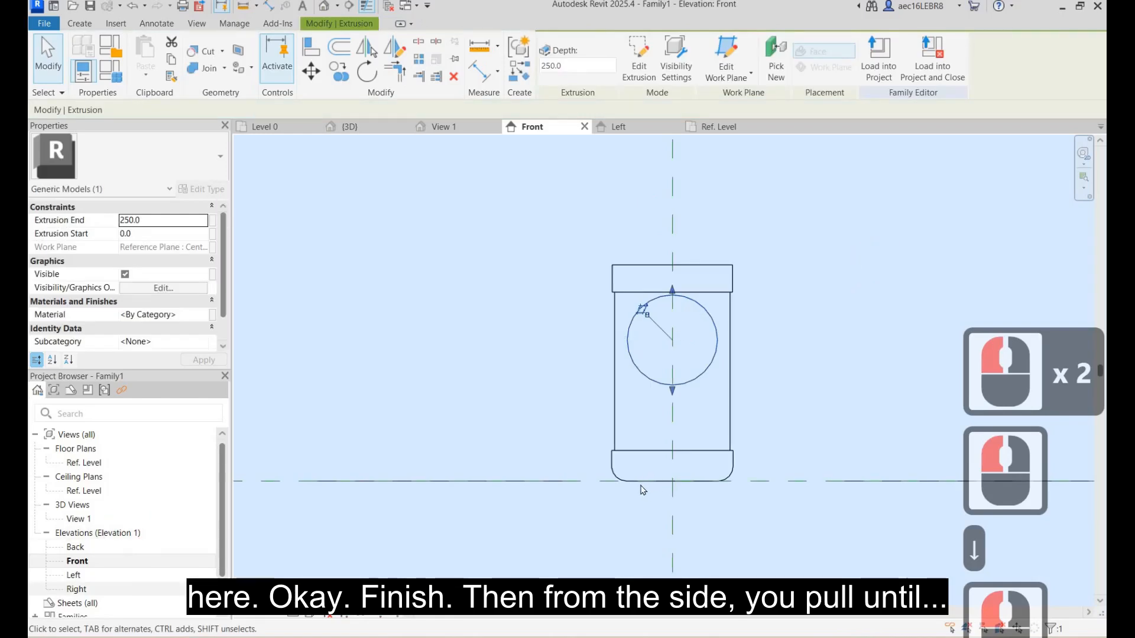
double_click(73, 576)
scroll(639, 482, up, 15)
scroll(517, 418, up, 1)
drag(470, 404, 523, 414)
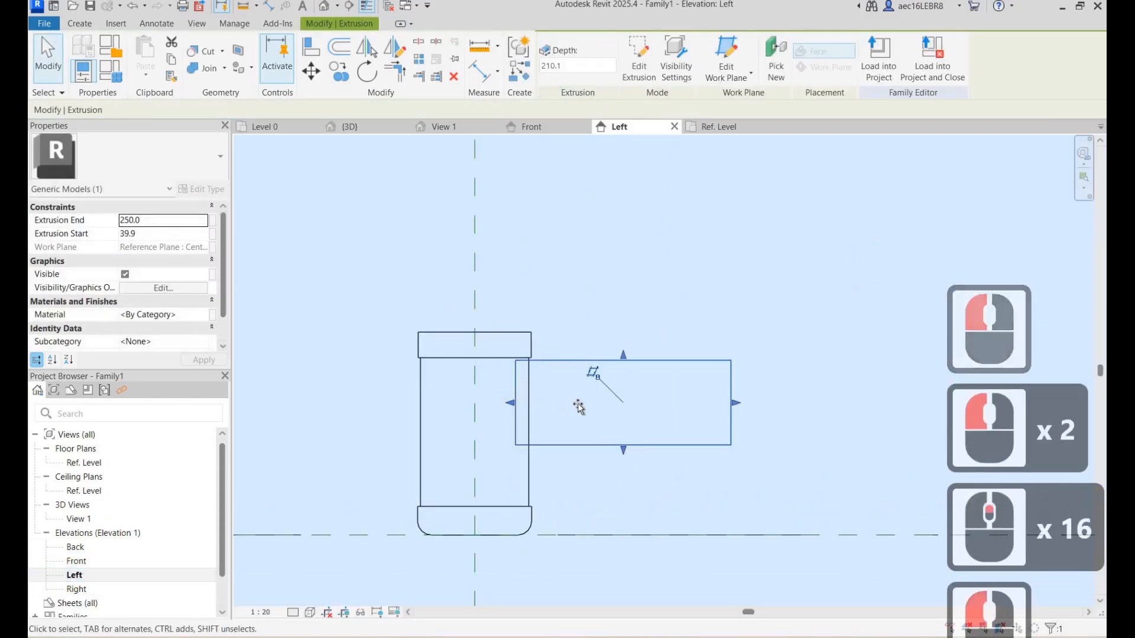
drag(735, 403, 734, 404)
drag(580, 405, 581, 404)
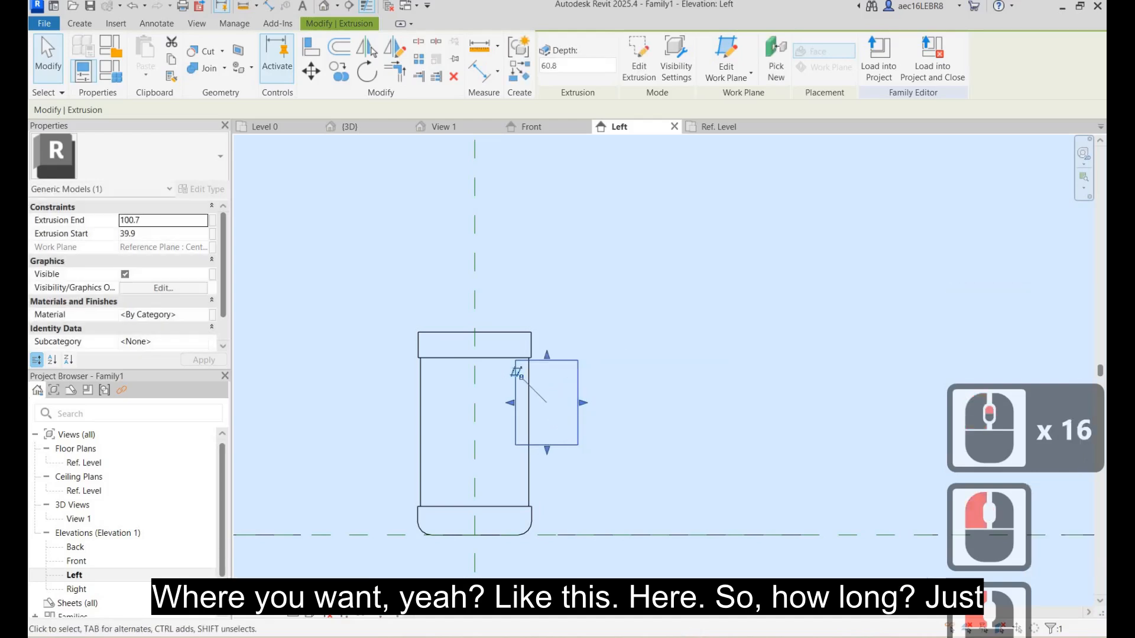
Switch to the browser's gully trap product page and examine the outlet's length in the product photo.
click(615, 637)
click(595, 576)
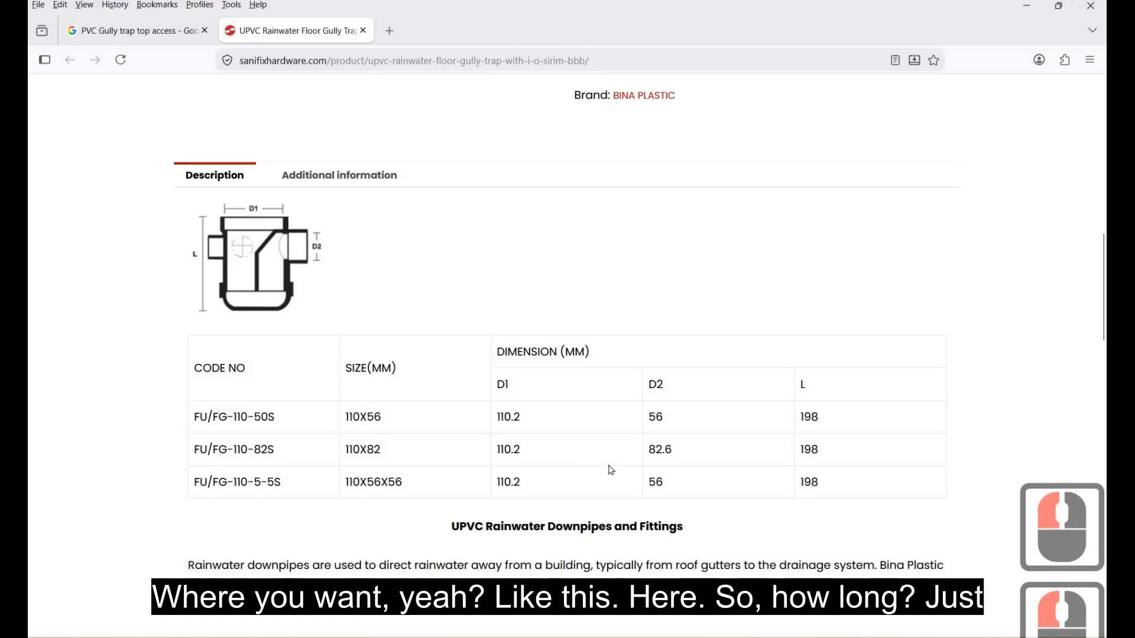
scroll(388, 562, up, 9)
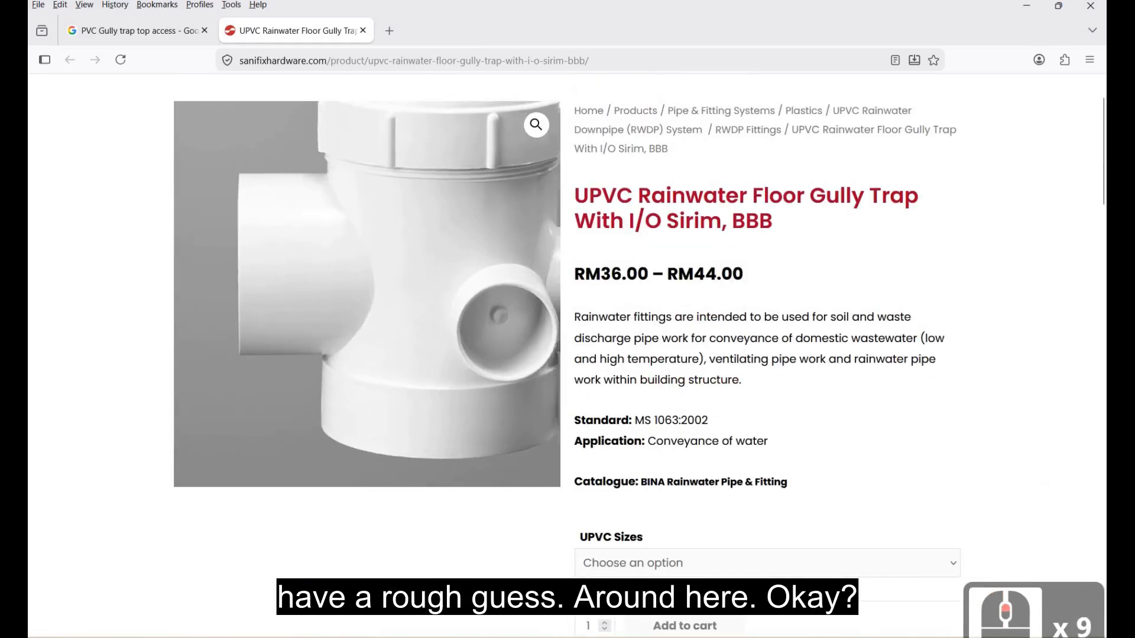
key(Escape)
scroll(590, 439, down, 1)
Back in Revit, extend the outlet extrusion's inner end further into the trap body in the Left elevation.
click(625, 637)
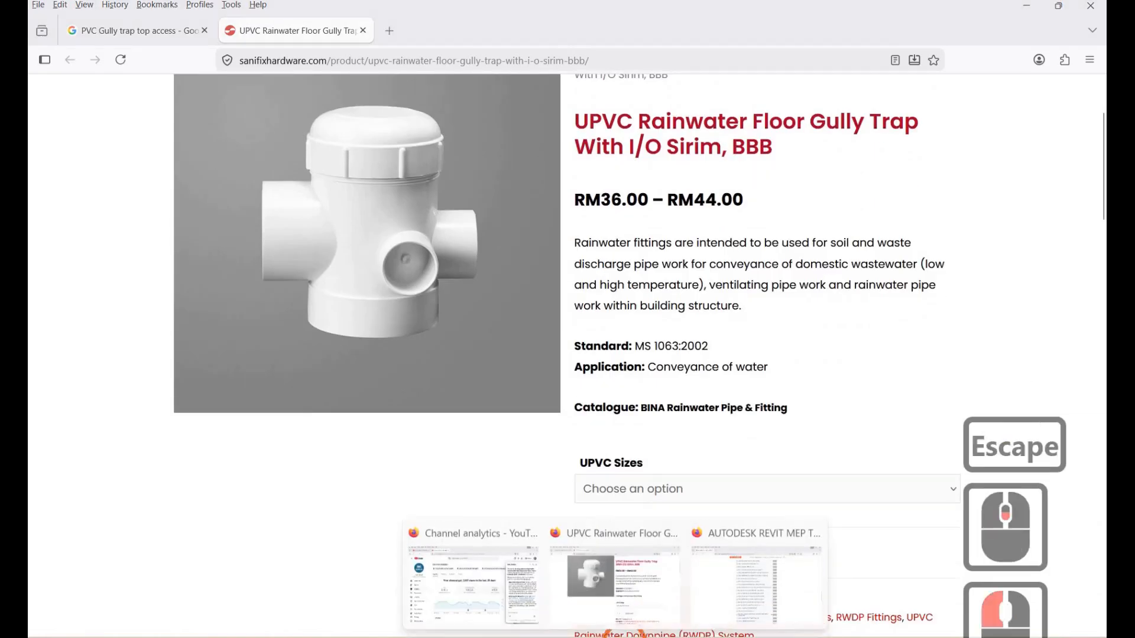
click(604, 494)
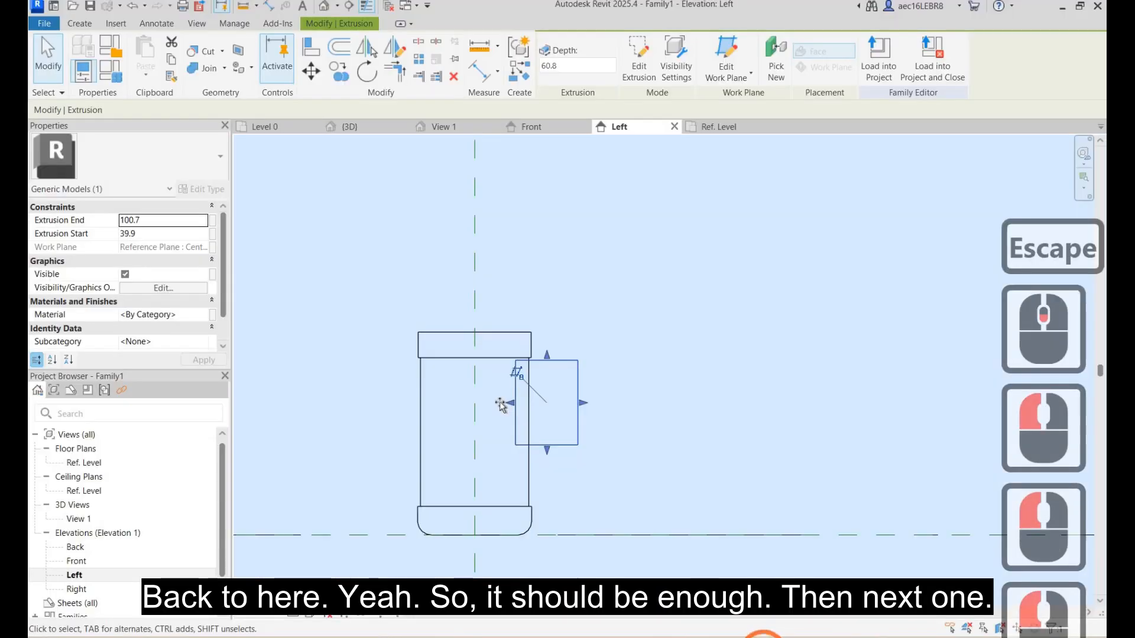
click(511, 403)
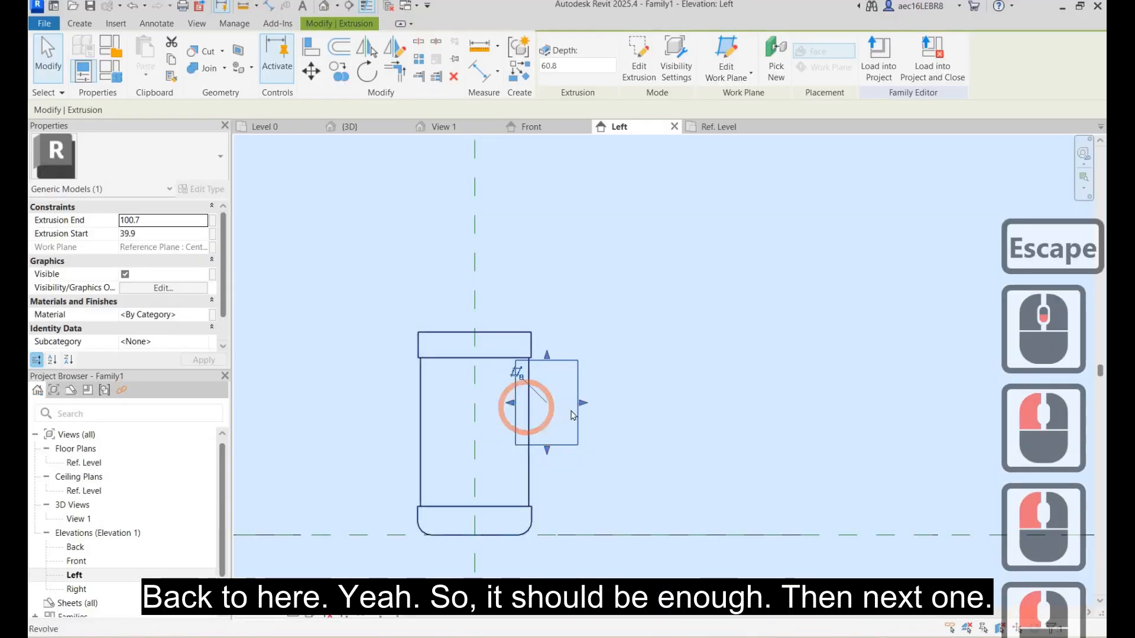
click(652, 386)
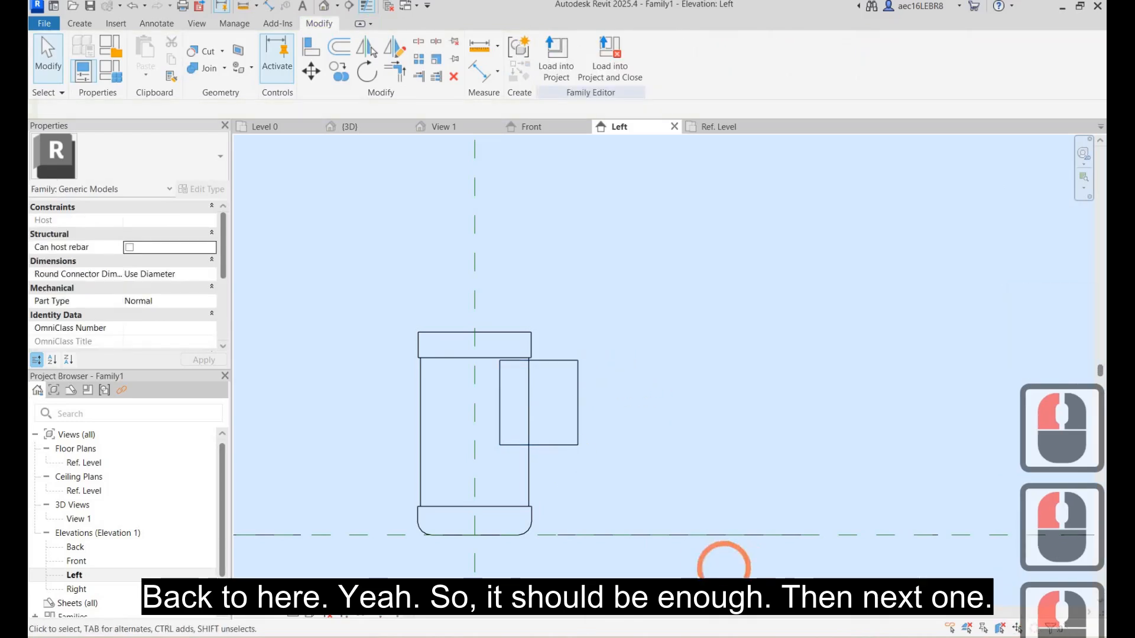
Switch to the browser's product page and examine the remaining inlets in the photo and the D2 sizes in the table.
key(alt+Tab)
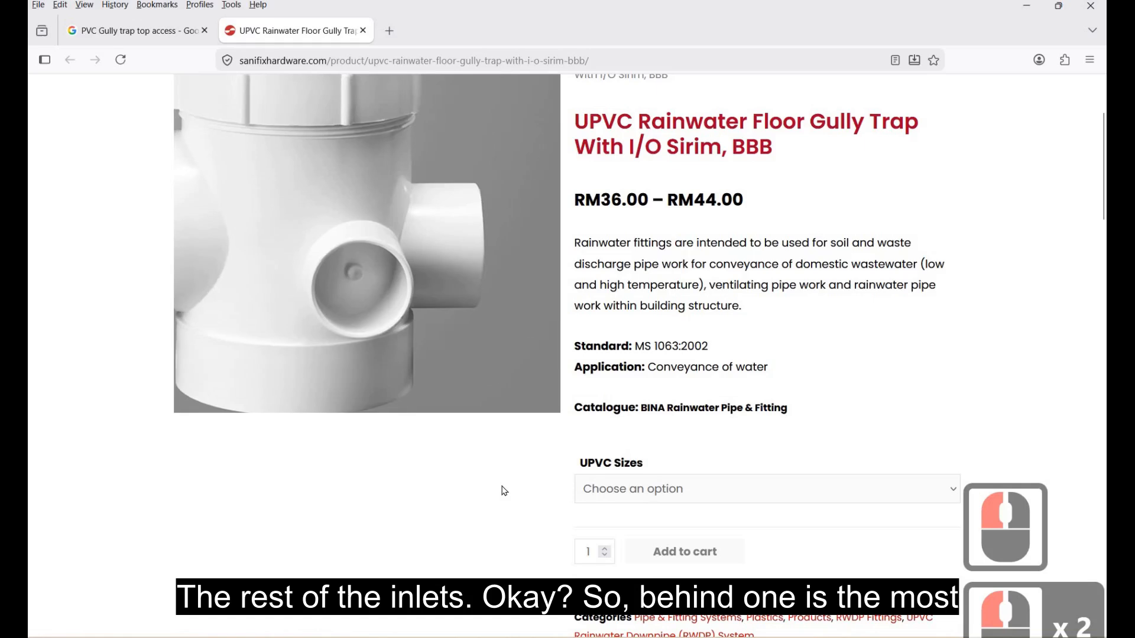
scroll(220, 337, down, 7)
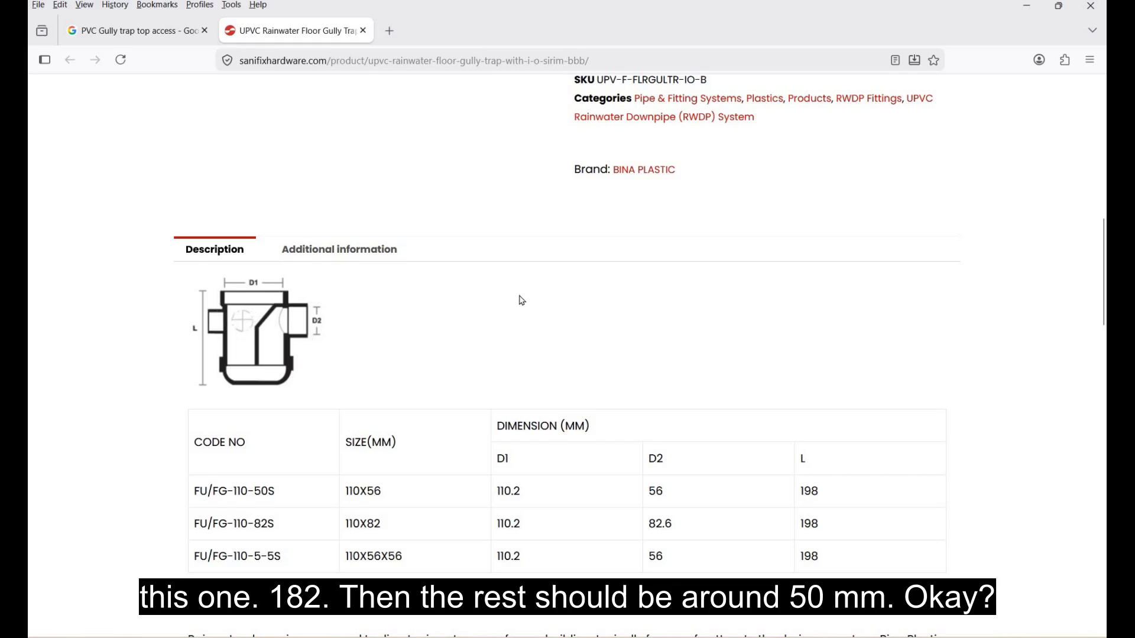
scroll(480, 256, up, 7)
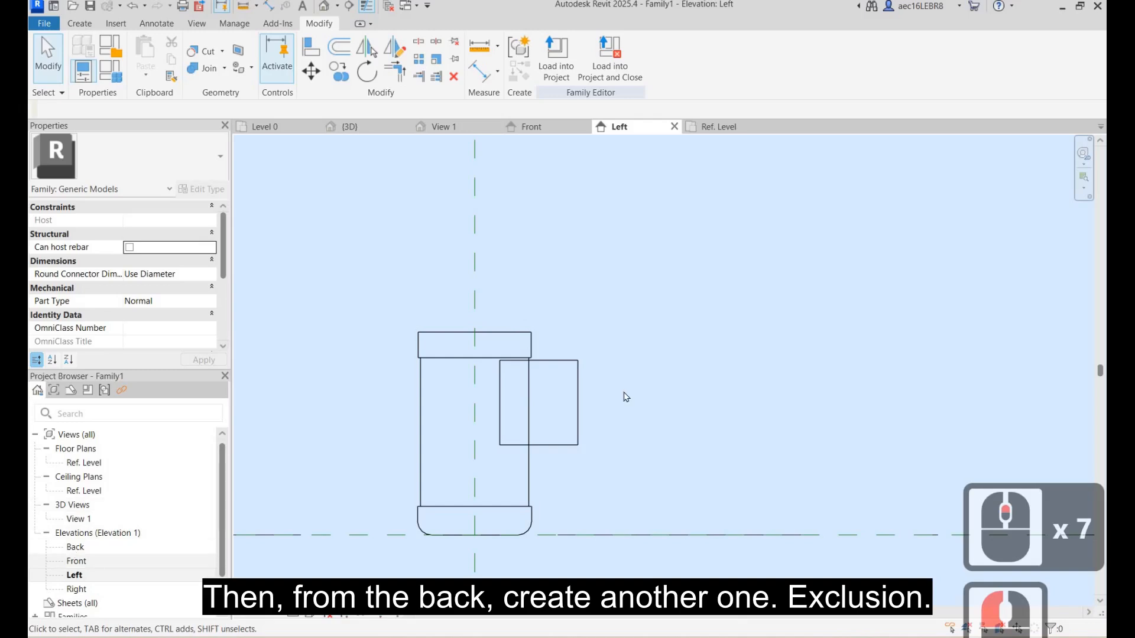
Back in Revit, start an Extrusion in the Back elevation and sketch a 25 mm radius inlet circle on the vertical centre plane.
double_click(76, 547)
scroll(621, 476, up, 8)
click(79, 23)
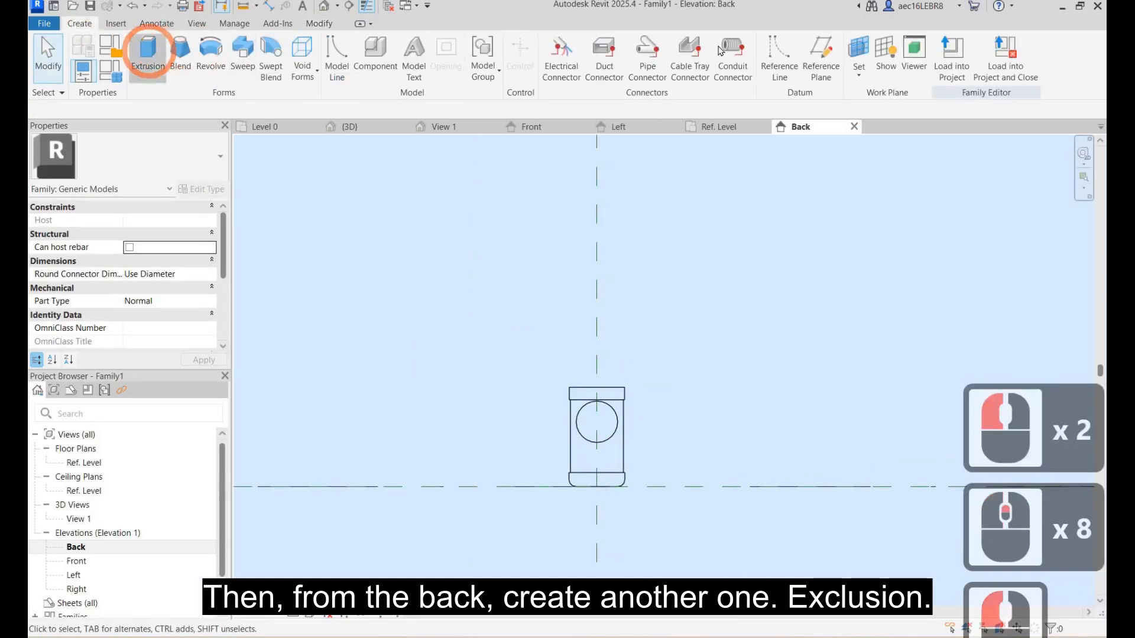
click(150, 52)
click(596, 421)
scroll(597, 421, up, 8)
click(599, 415)
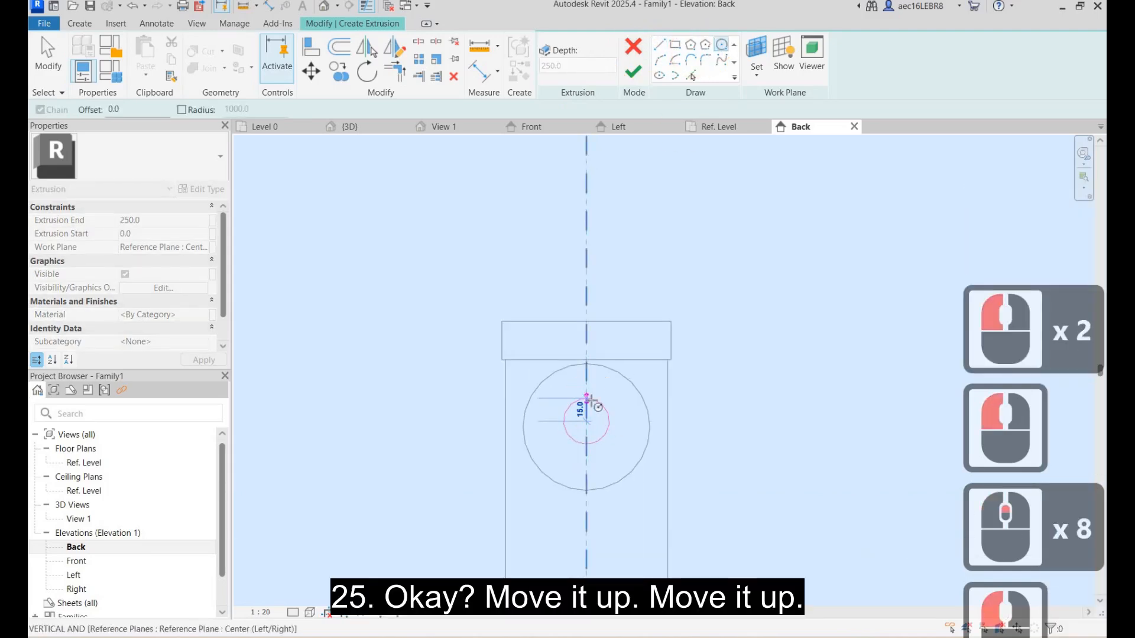
text(25)
key(Return)
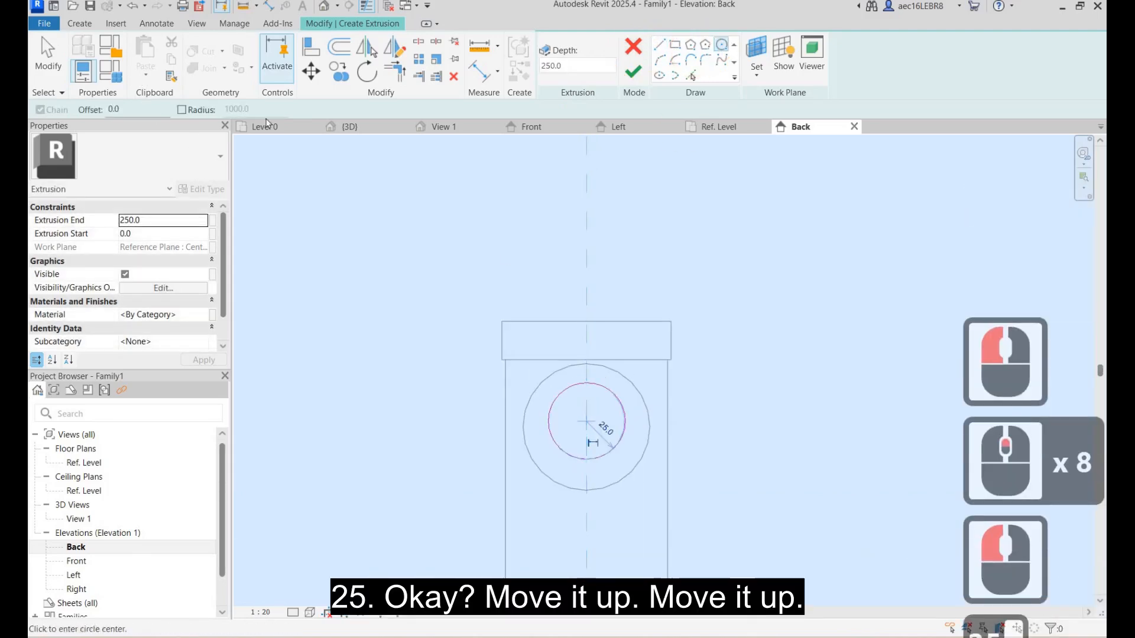
key(Escape)
key(Escape)
Move the inlet circle straight up so its top meets the top of the outlet circle, and finish the extrusion.
click(376, 111)
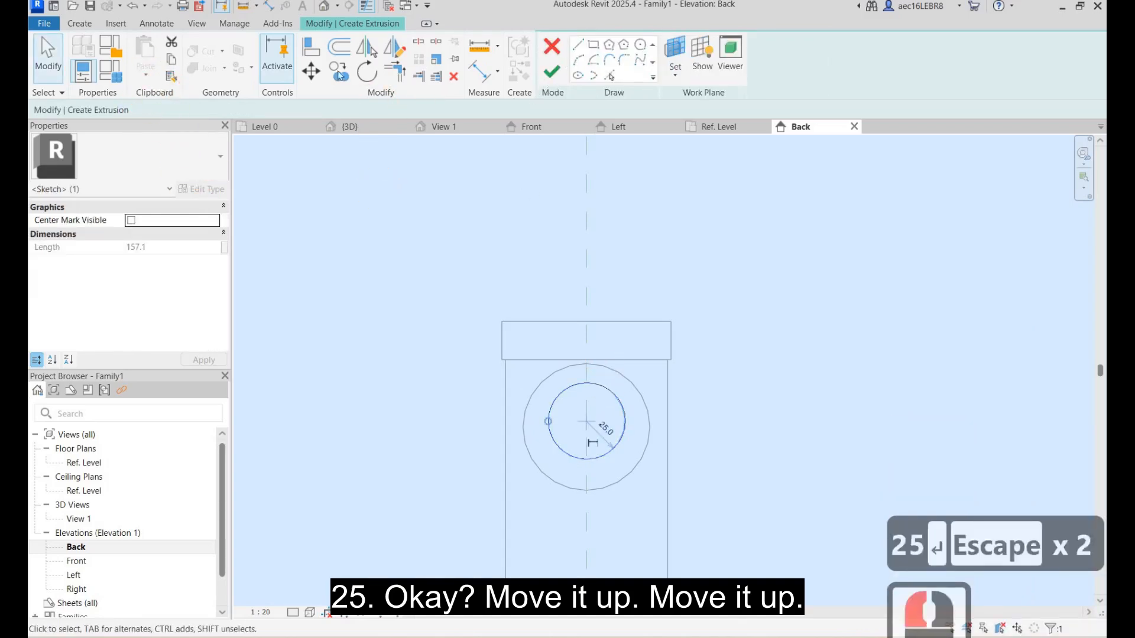
click(311, 71)
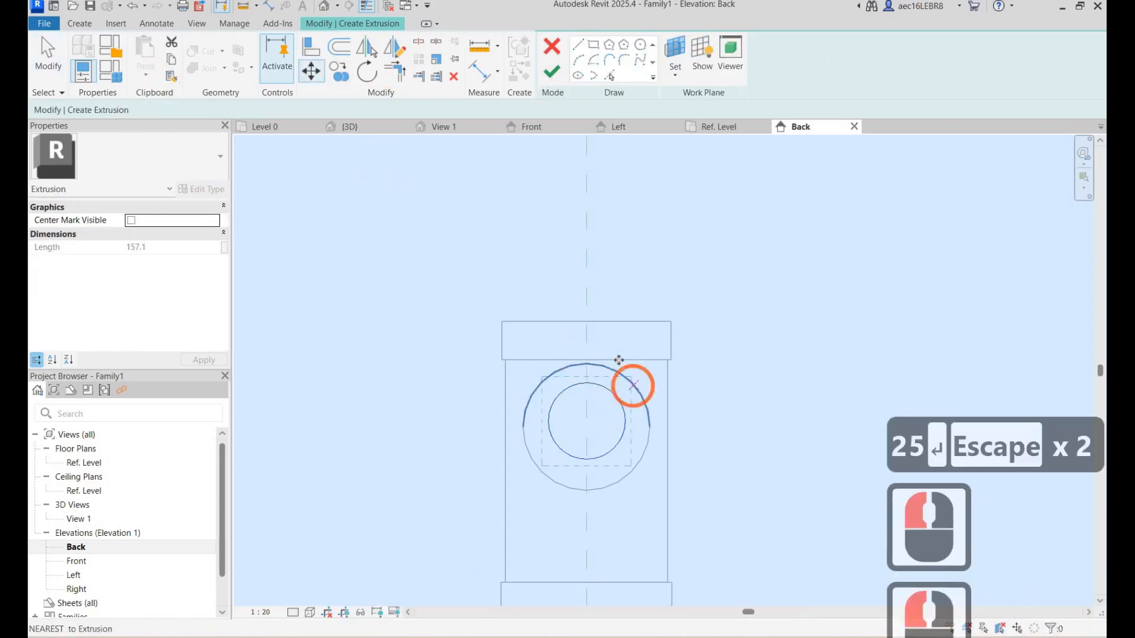
click(586, 381)
click(588, 369)
key(Escape)
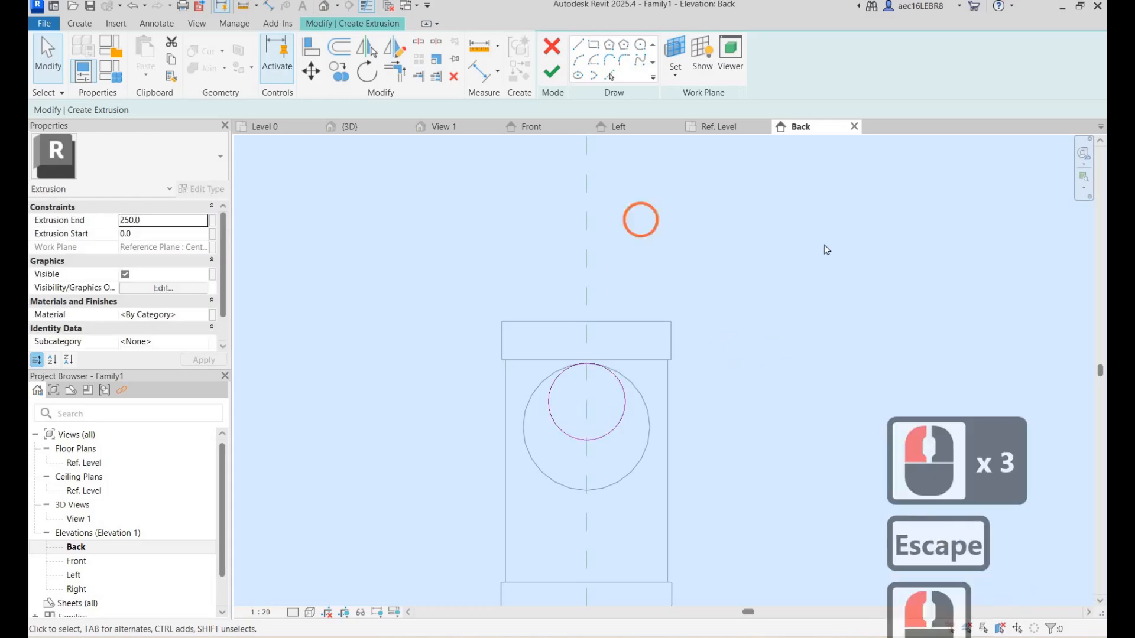
click(552, 71)
click(872, 239)
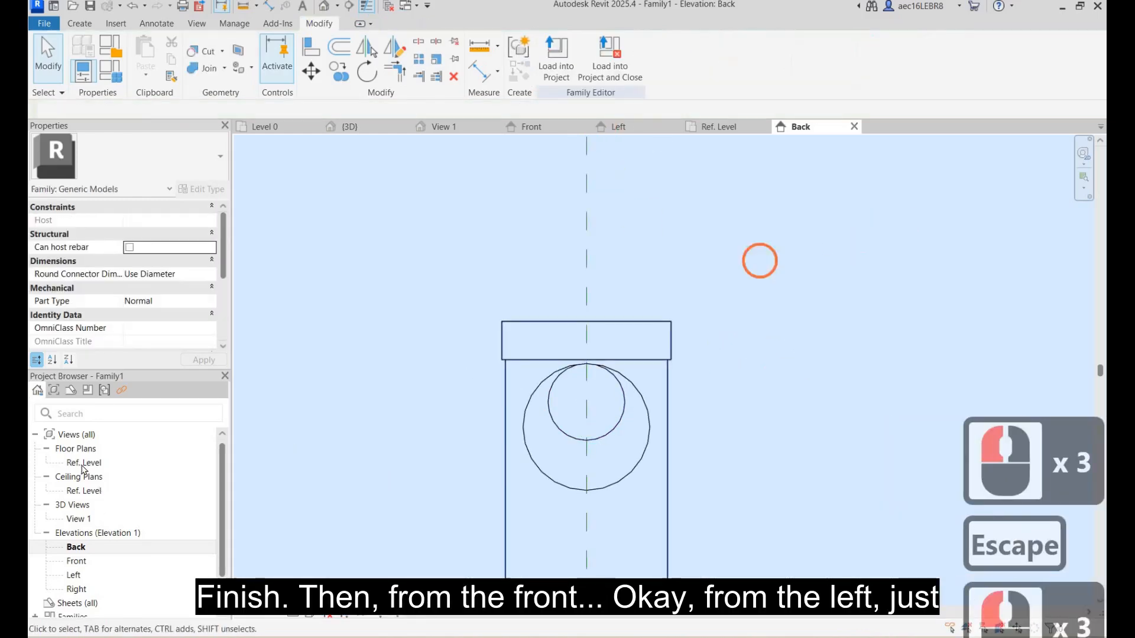
In the Left elevation, adjust the rear inlet extrusion's ends to about -89.4 mm start and -29.7 mm end, opposite the outlet.
click(601, 435)
double_click(77, 561)
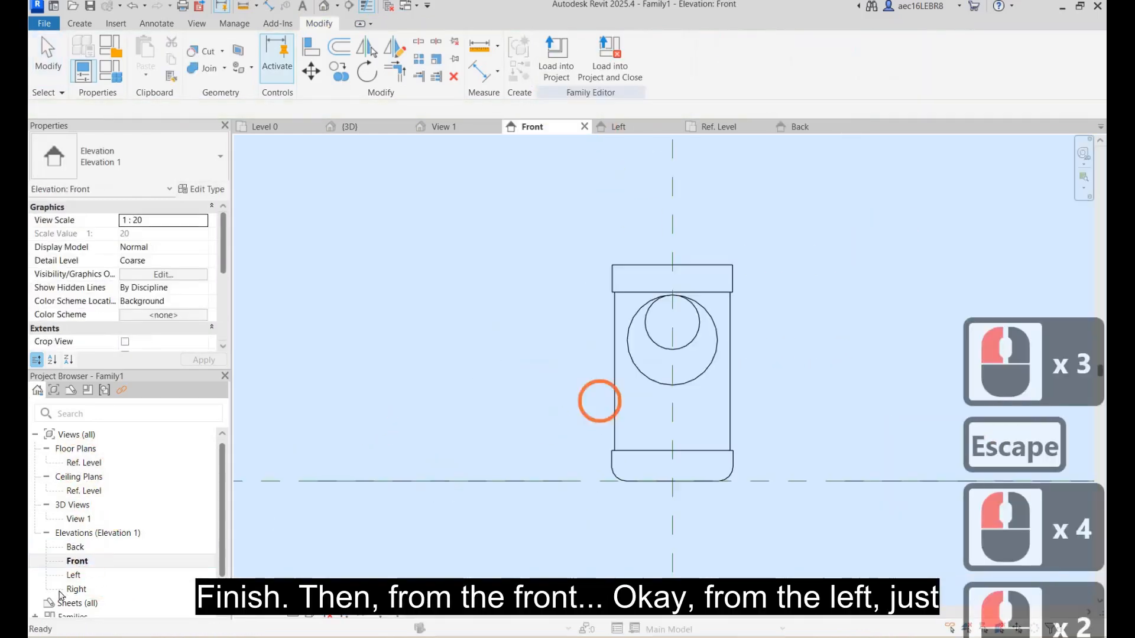
scroll(638, 373, up, 4)
double_click(73, 575)
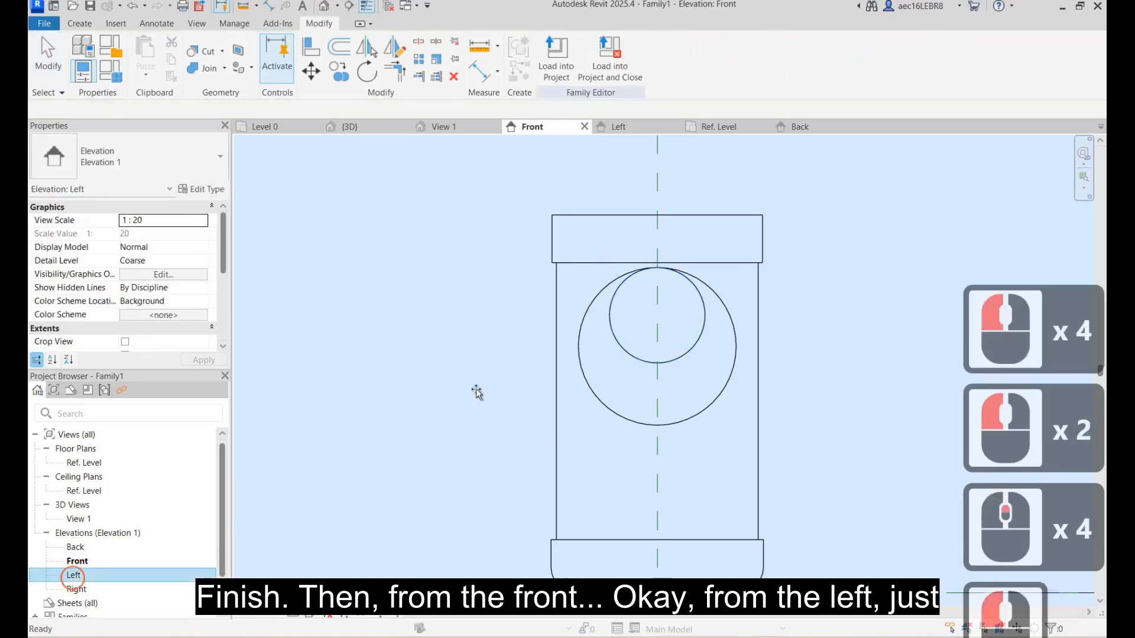
drag(474, 387, 590, 399)
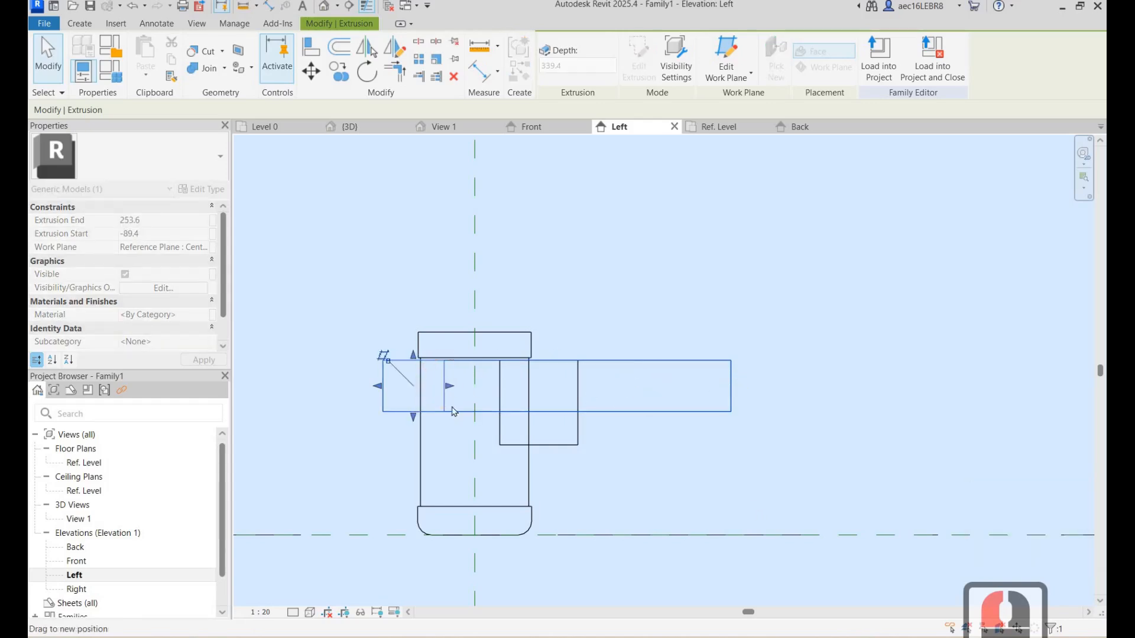
drag(454, 410, 454, 410)
key(Escape)
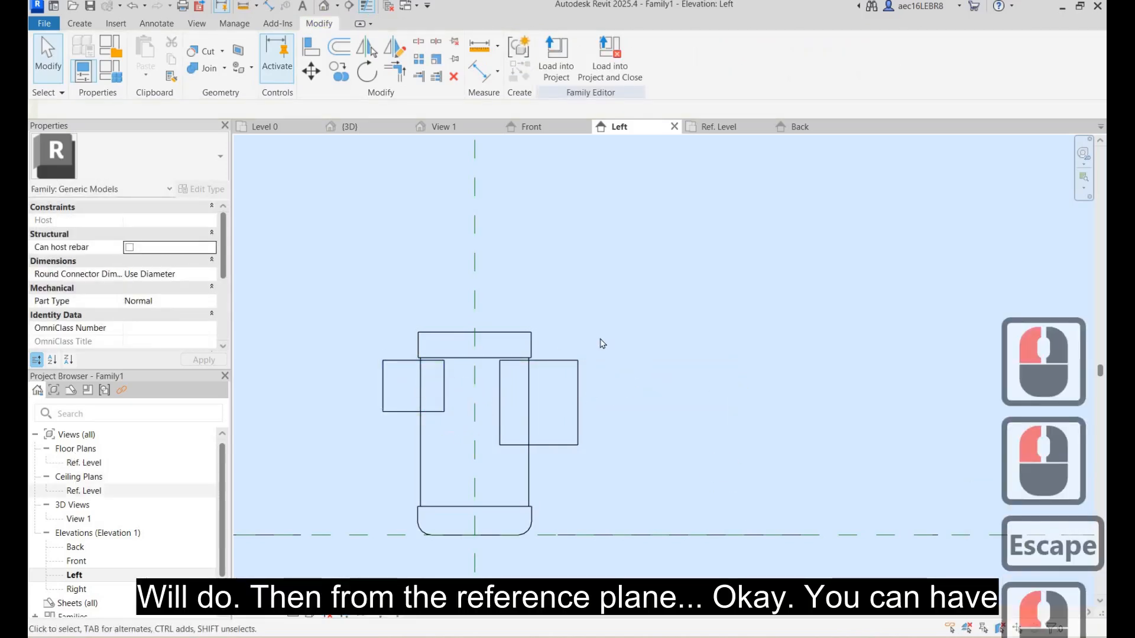
Examine the positions of the rear inlet and outlet around the trap body in the Ref. Level plan.
double_click(83, 463)
click(600, 338)
scroll(665, 367, up, 13)
scroll(558, 380, up, 2)
click(542, 404)
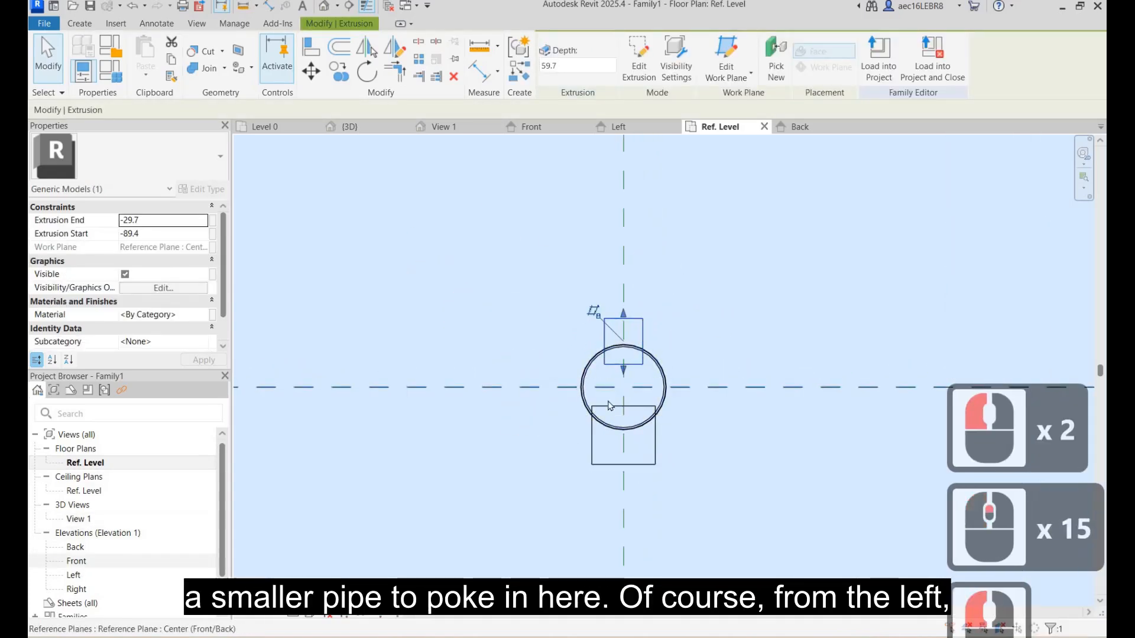
In the Left elevation, start an Extrusion and sketch a 20 mm radius side inlet circle on the centre plane between rear inlet and outlet.
double_click(75, 576)
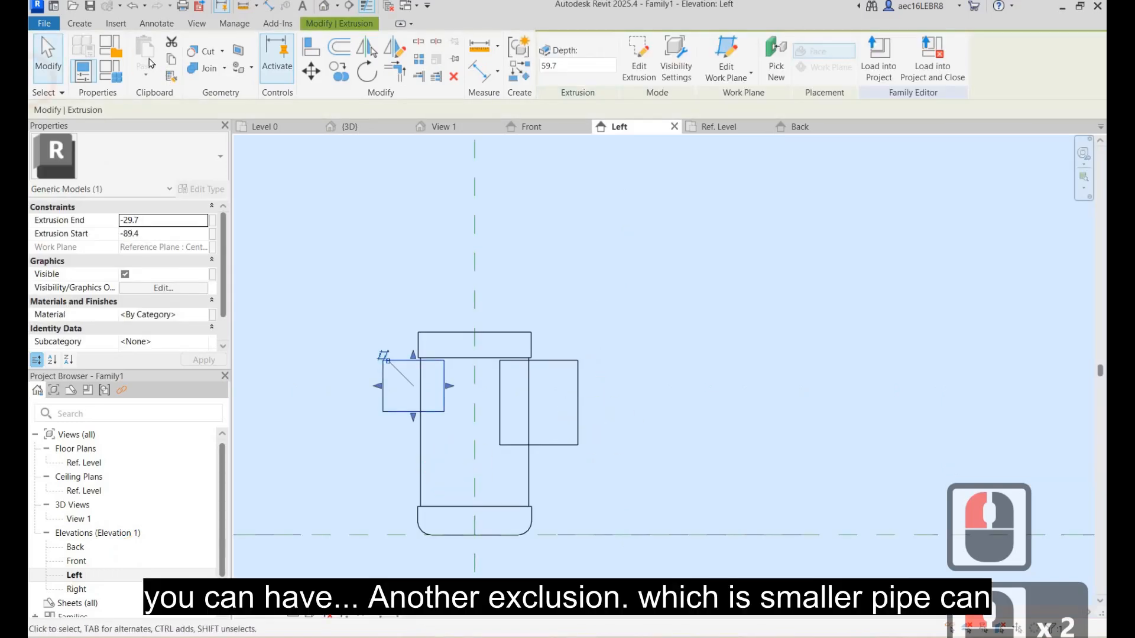
click(80, 23)
click(721, 44)
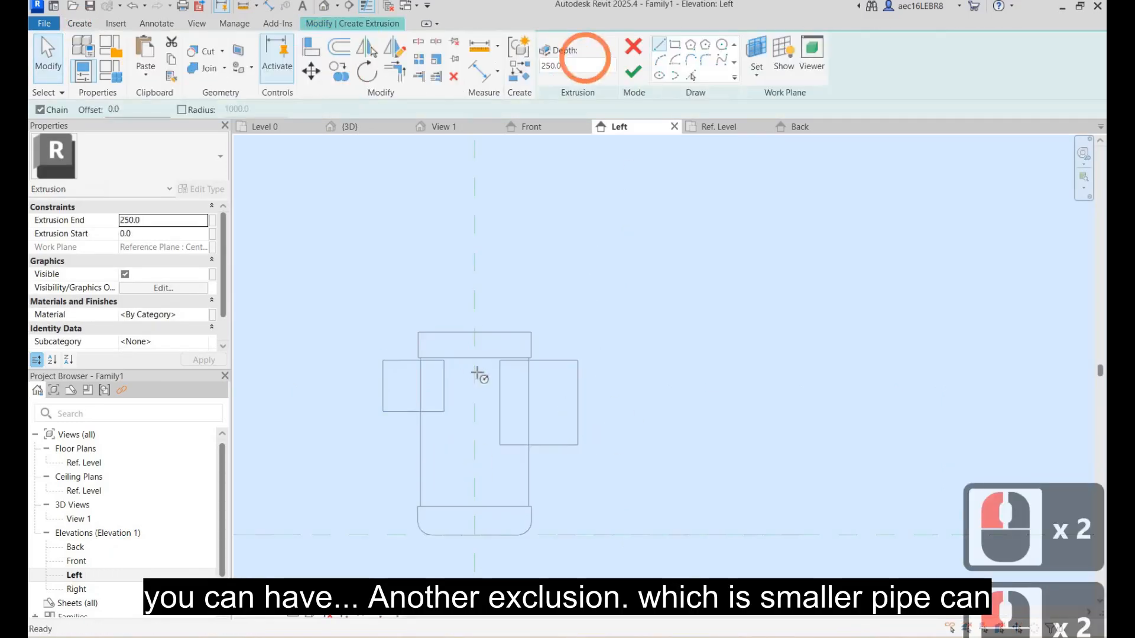
click(475, 372)
scroll(486, 355, up, 4)
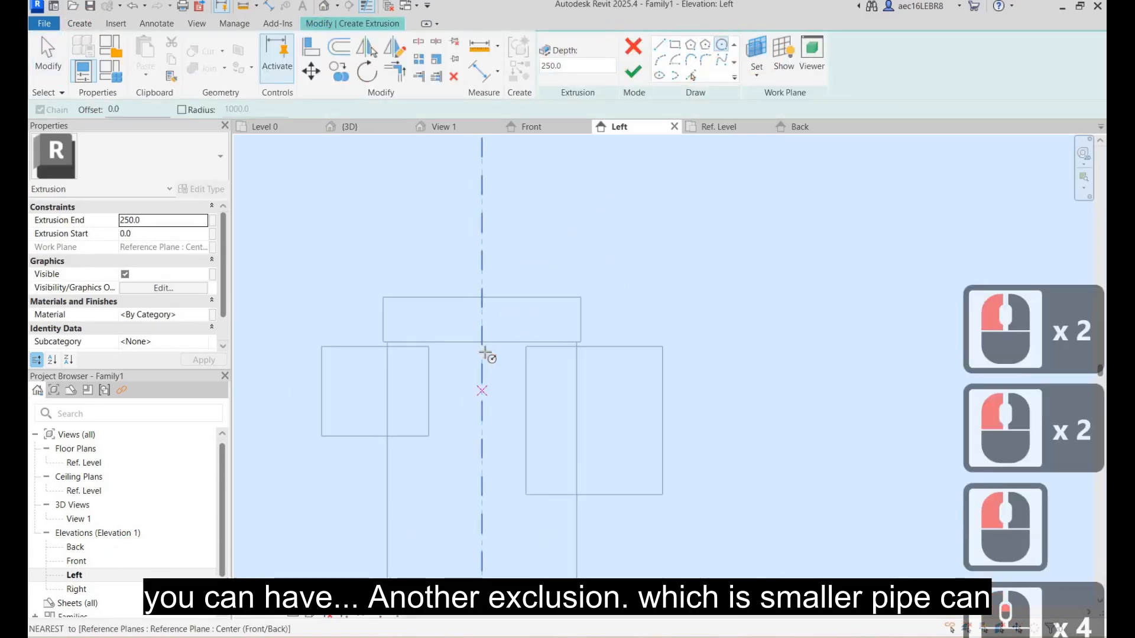
click(483, 354)
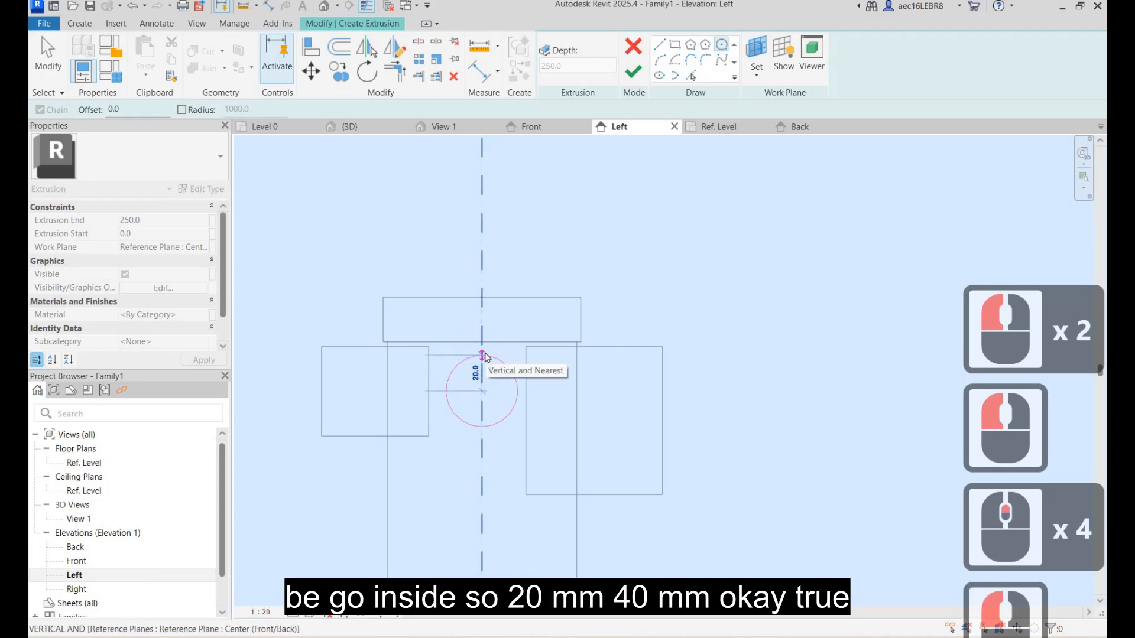
text(4)
key(BackSpace)
text(2)
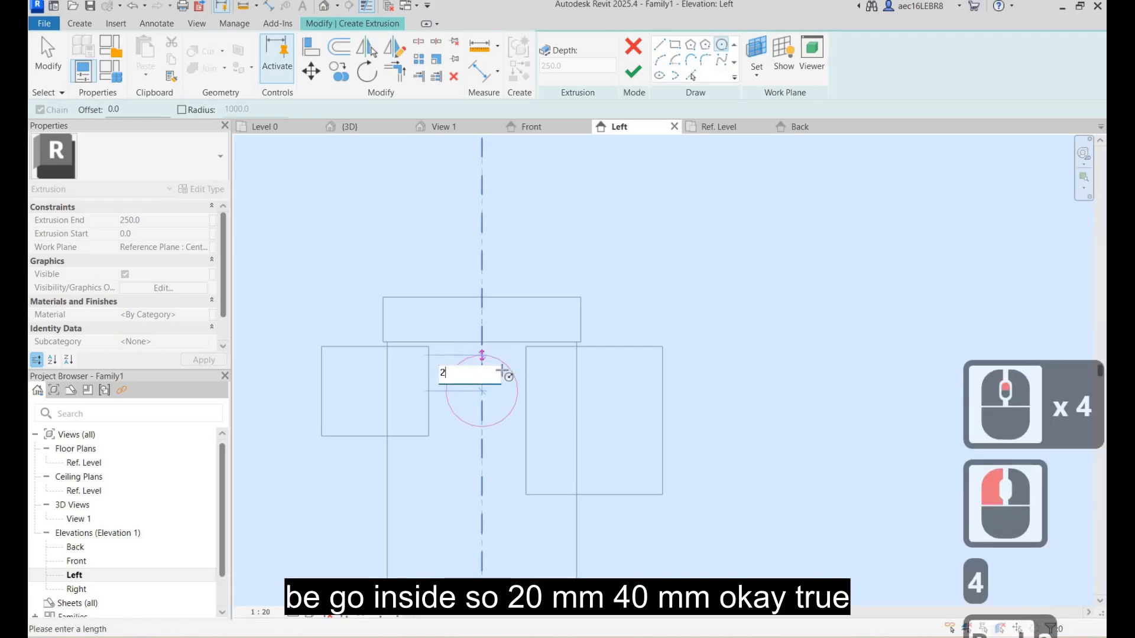
text(0)
key(Return)
key(Escape)
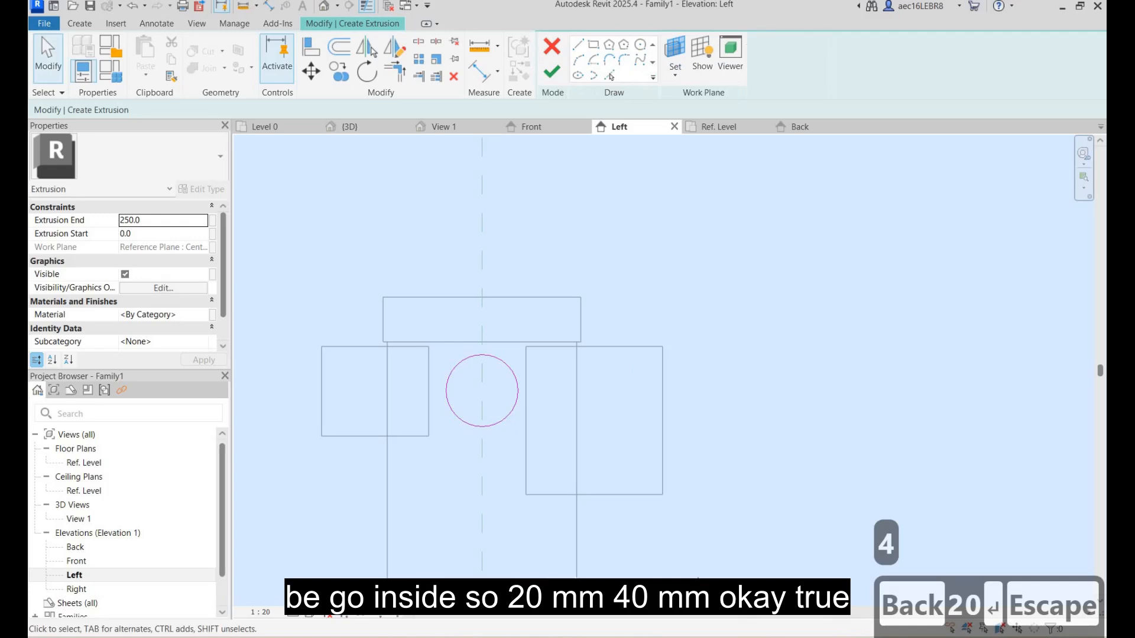
key(Escape)
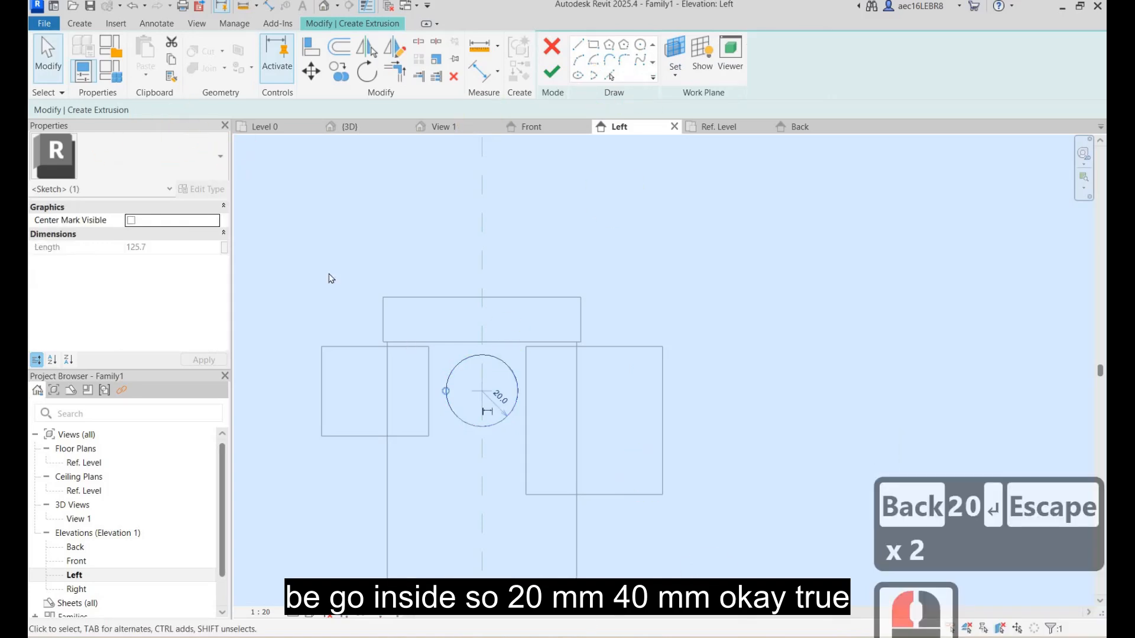
Nudge the side inlet circle slightly up along the centre plane towards the body's upper rim, and finish the extrusion.
click(613, 637)
click(613, 582)
click(319, 260)
click(417, 300)
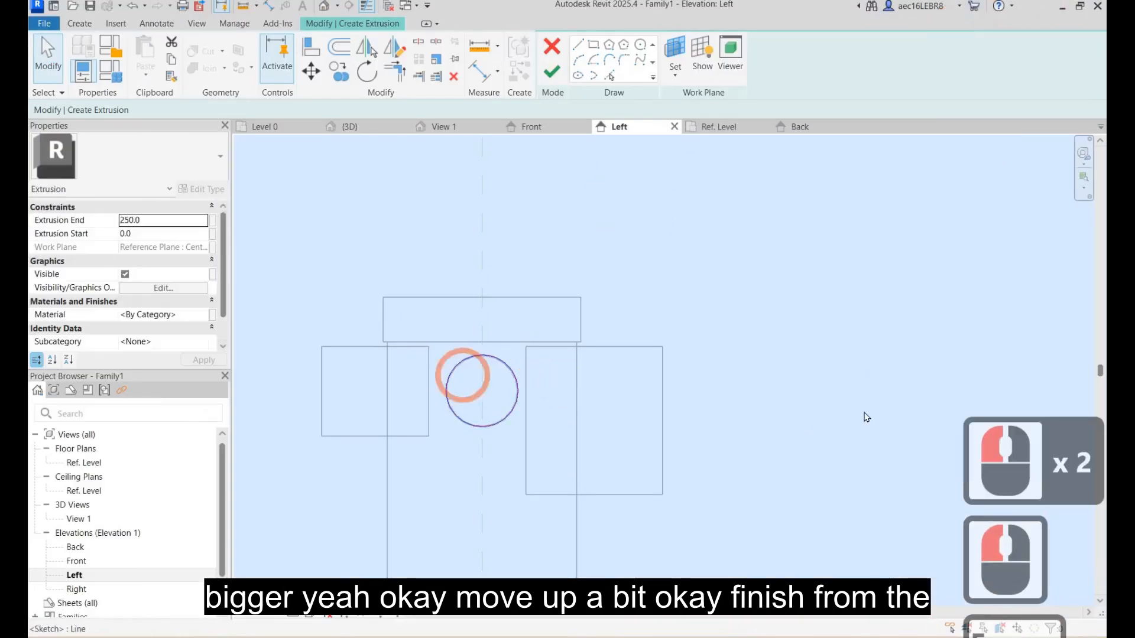
key(Escape)
key(Escape)
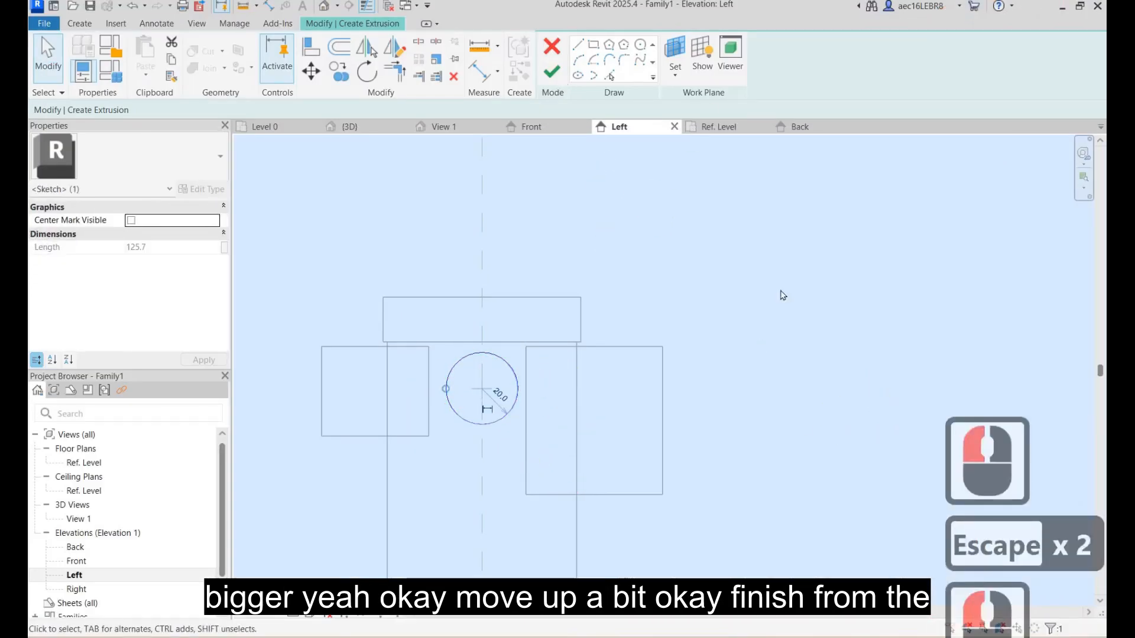
key(Up)
key(Up)
key(Up)
click(551, 71)
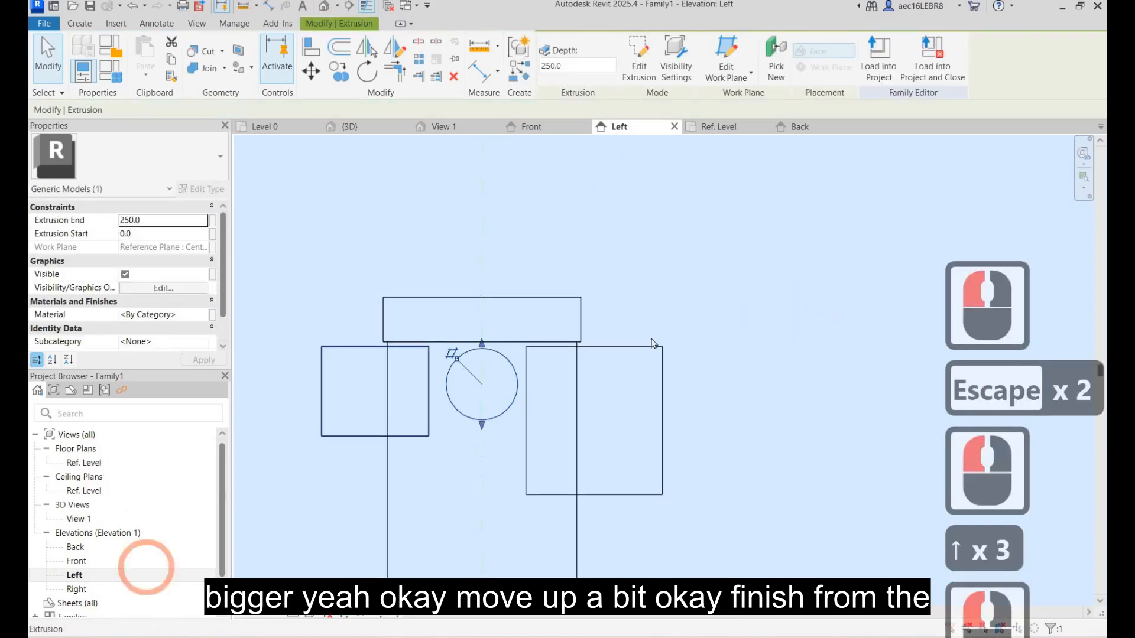
In the Ref. Level plan, adjust the side inlet extrusion's ends to about -87.5 mm start and -41.8 mm end.
double_click(99, 460)
click(661, 399)
scroll(662, 398, up, 3)
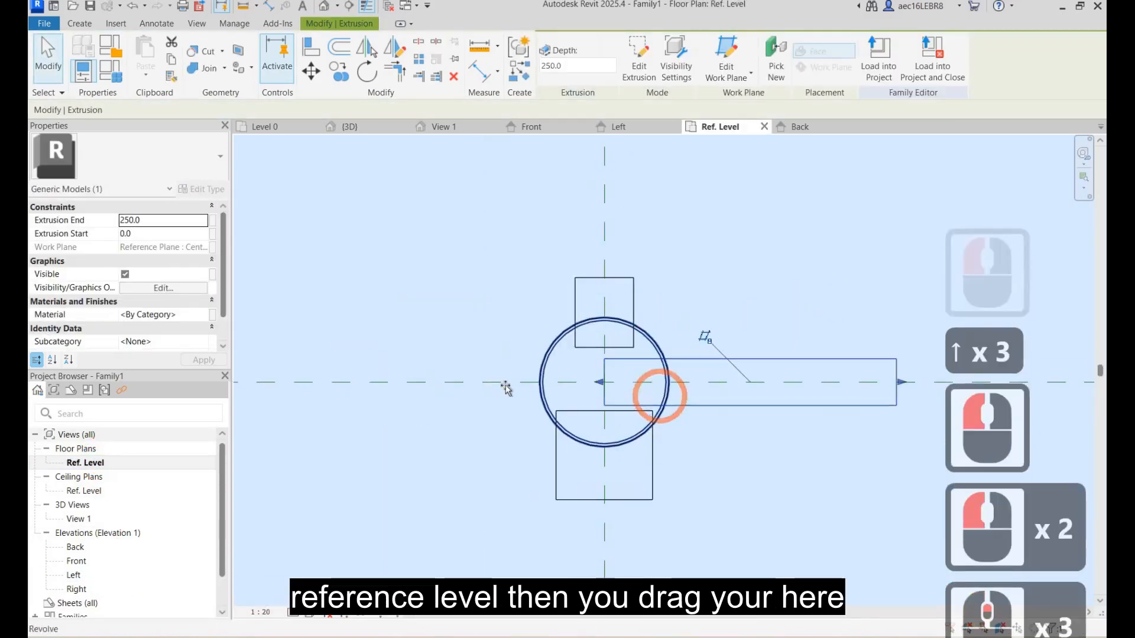
drag(599, 382, 503, 383)
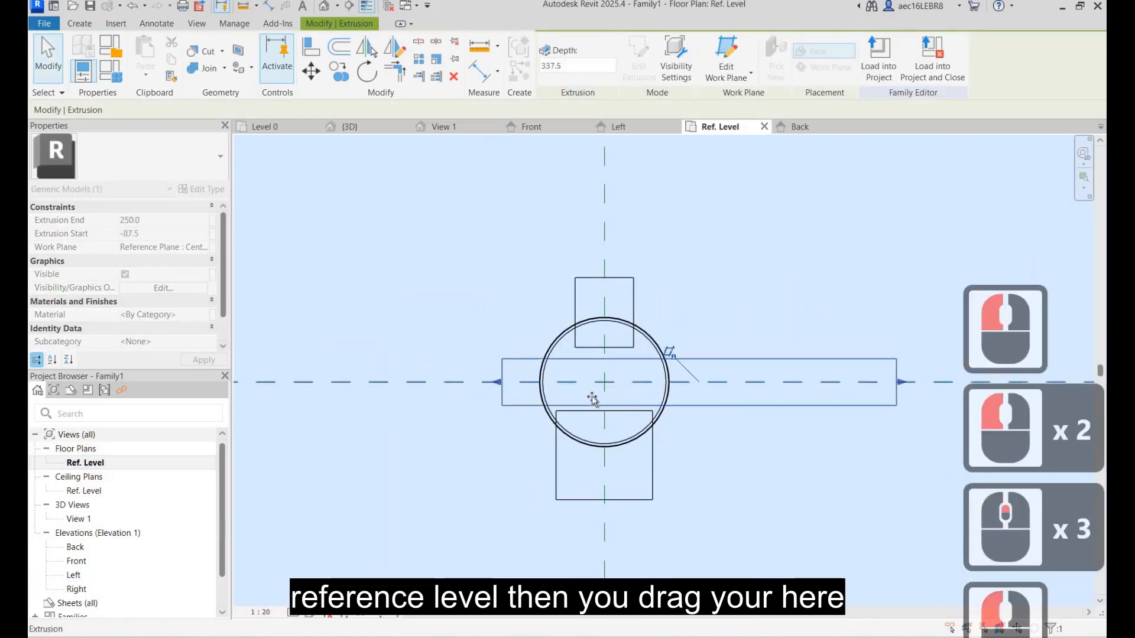
drag(901, 383, 556, 395)
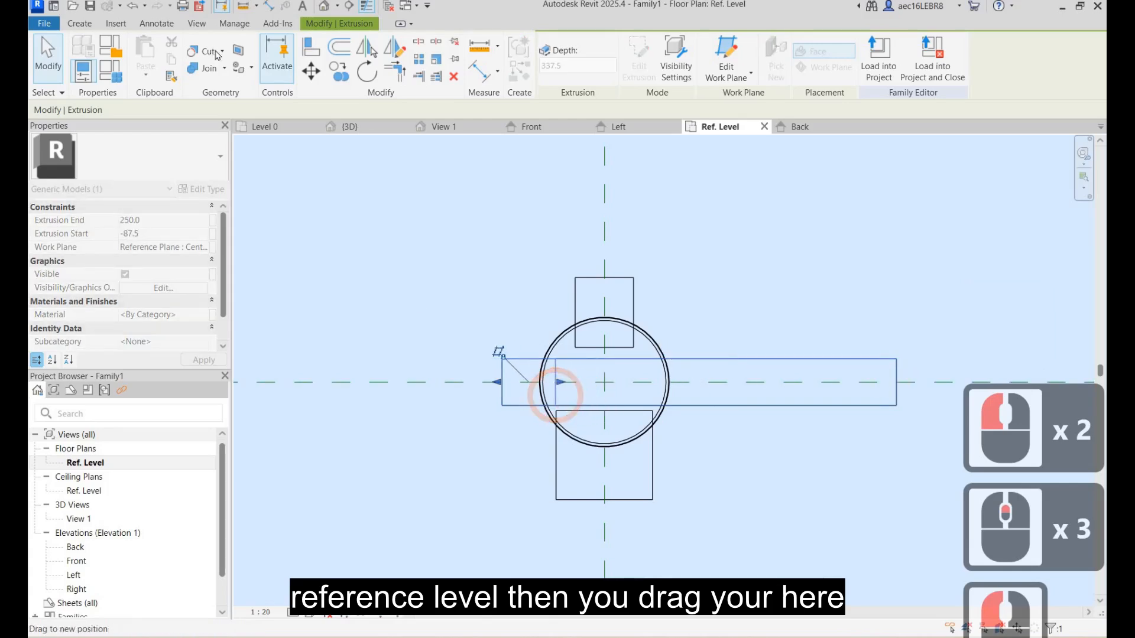
Mirror the side inlet about the Center (Left/Right) reference plane to the opposite side of the trap body.
click(368, 49)
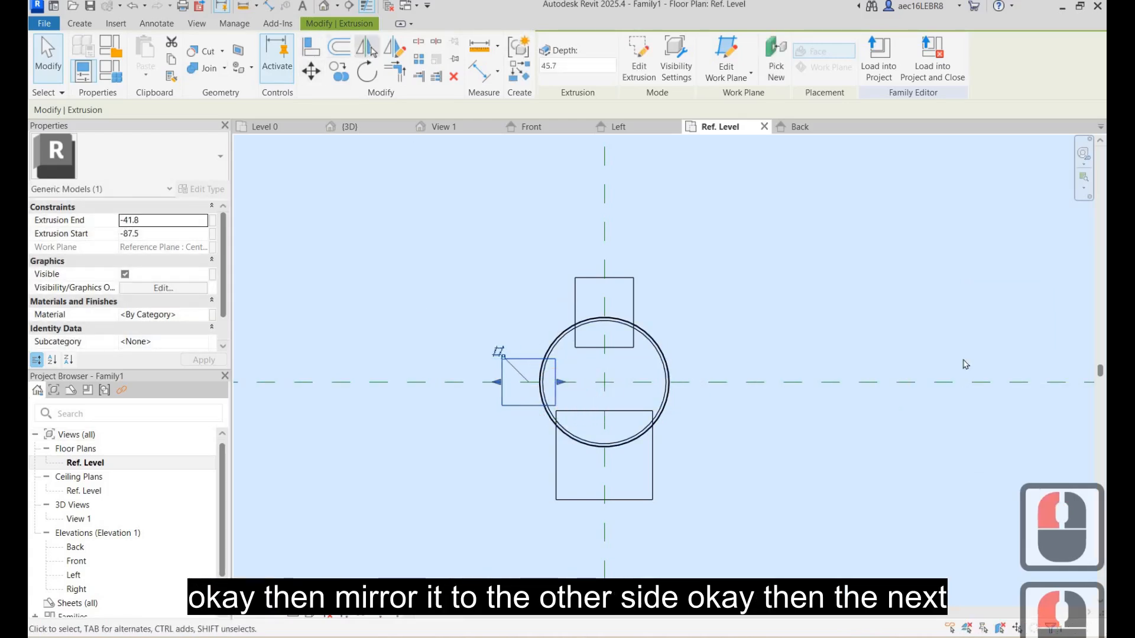
click(604, 379)
click(760, 271)
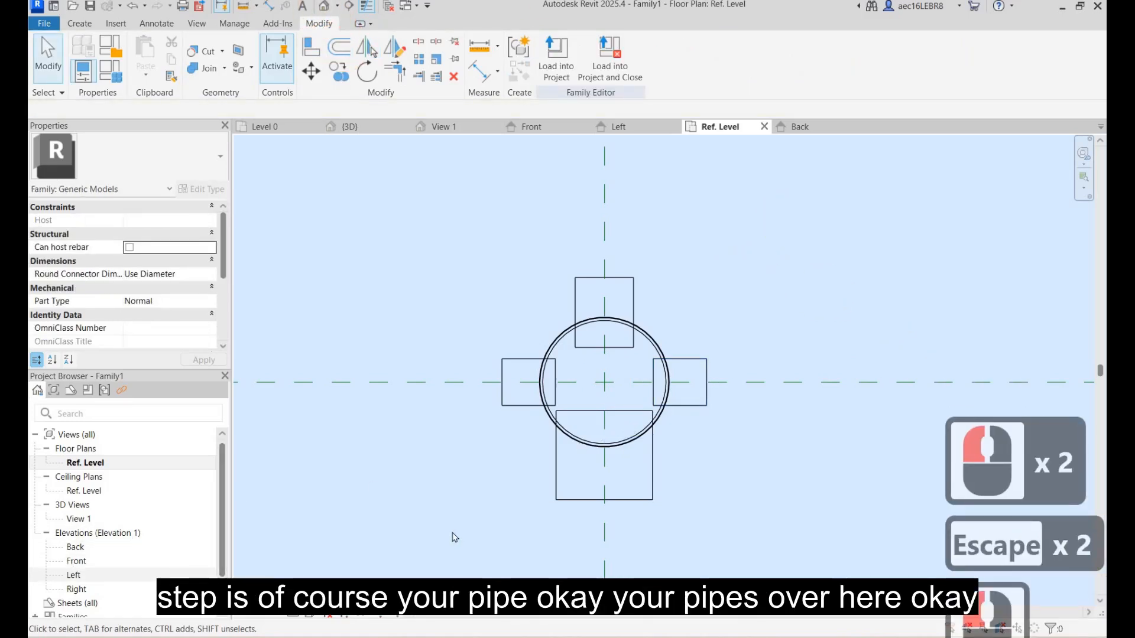
In the Left elevation, draw a horizontal reference plane along the upper edge of the trap body's rim.
double_click(76, 561)
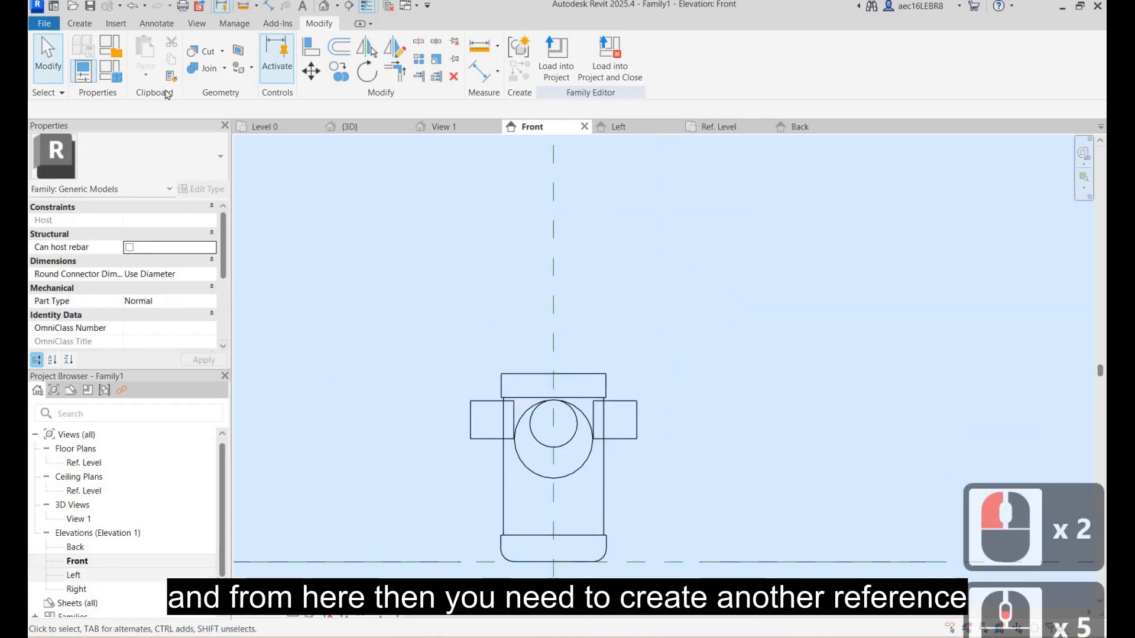
scroll(648, 508, down, 5)
click(80, 23)
click(826, 78)
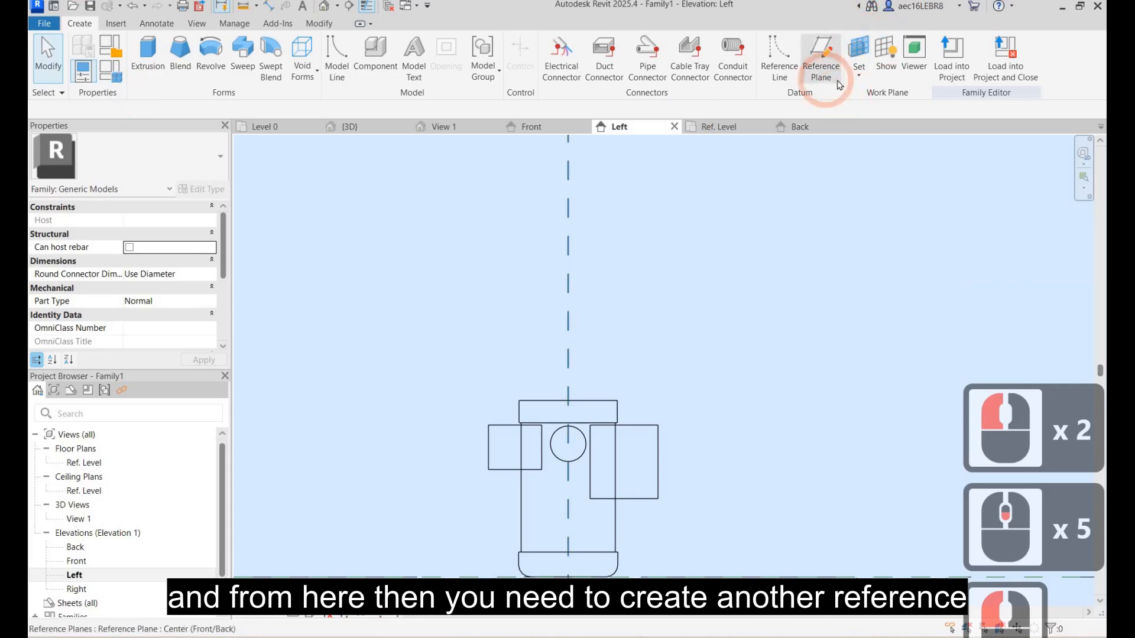
click(519, 401)
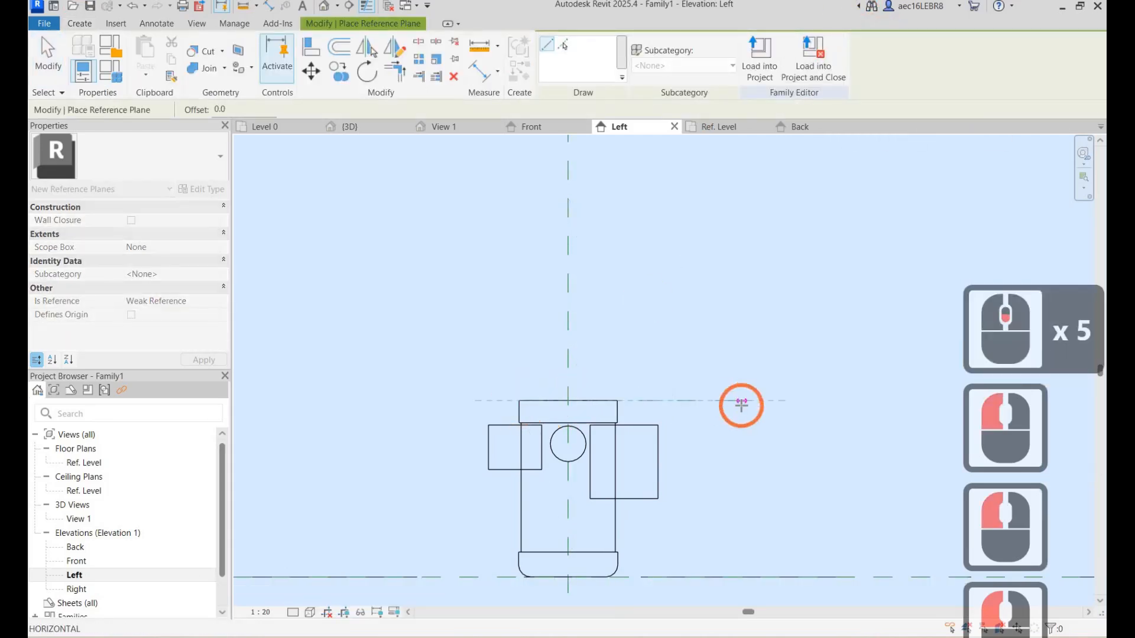
click(741, 402)
key(Escape)
key(Escape)
key(Escape)
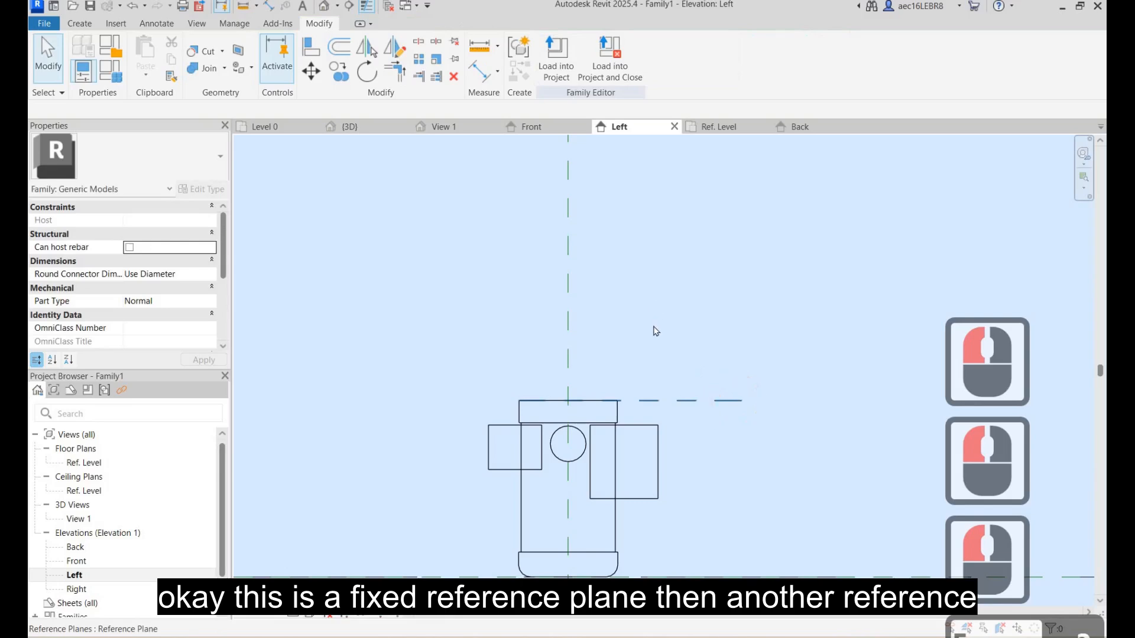
Draw a second horizontal reference plane about 215 mm above the rim plane.
click(712, 401)
middle_click(729, 399)
middle_click(729, 399)
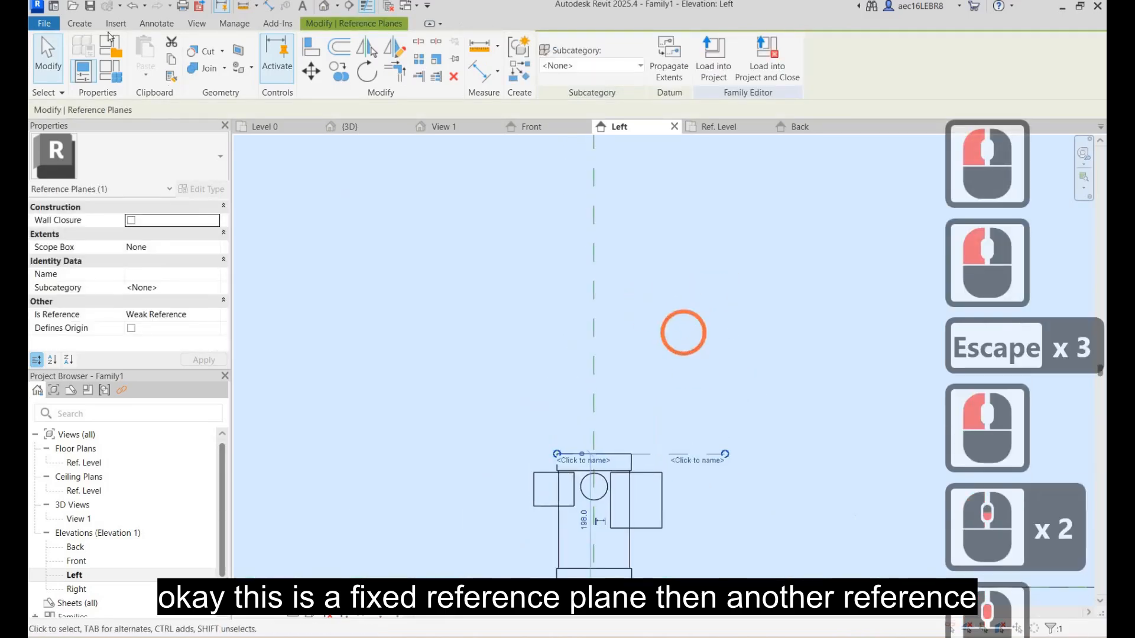
middle_click(727, 448)
key(Escape)
click(79, 23)
click(816, 47)
click(557, 309)
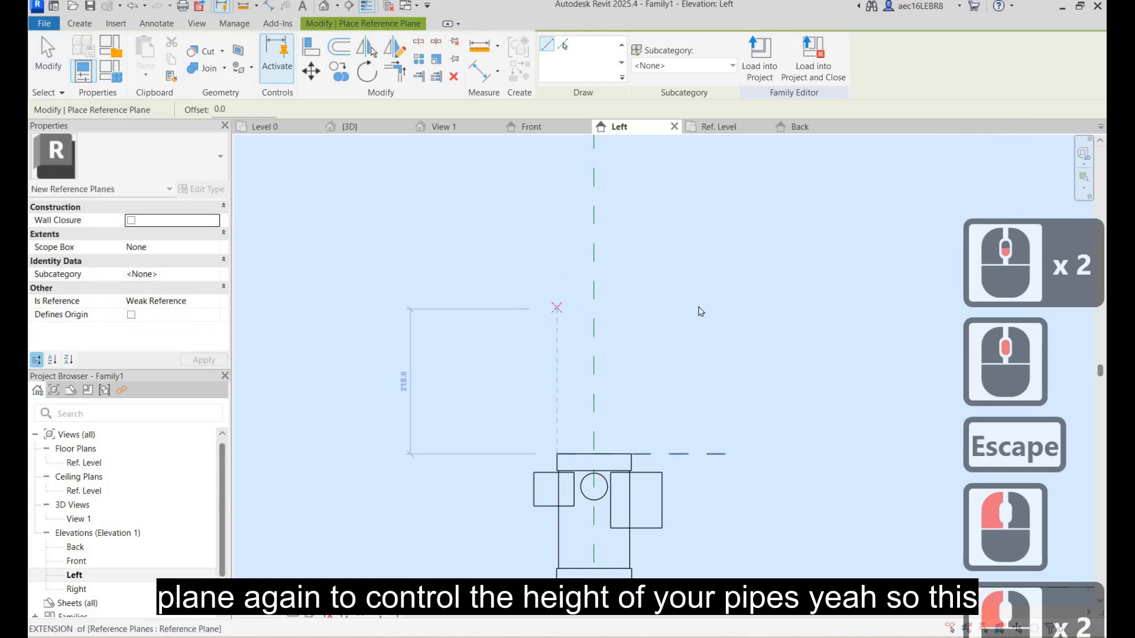
click(770, 308)
key(Escape)
key(Escape)
key(Escape)
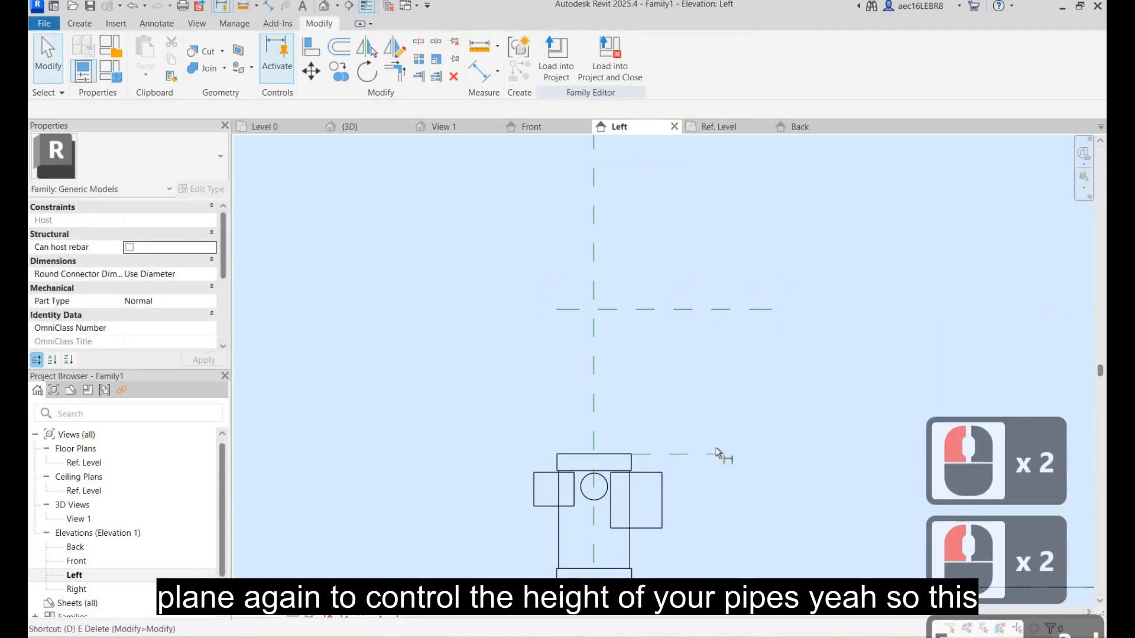
Place an aligned dimension between the rim reference plane and the upper reference plane, beside the trap.
key(d)
key(i)
click(703, 309)
click(717, 452)
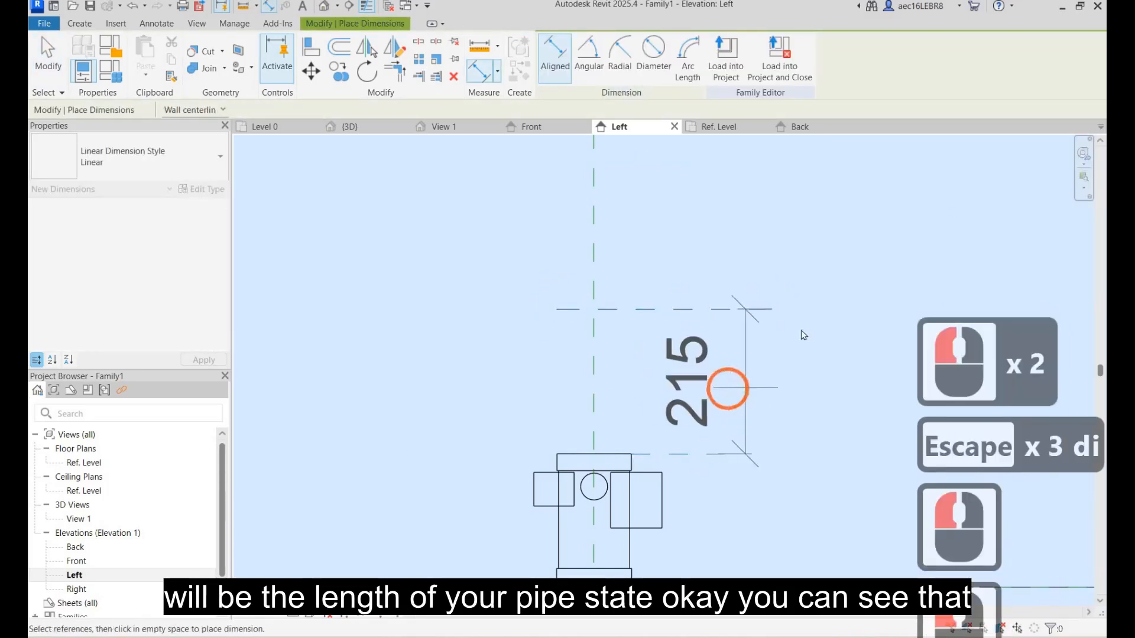
click(780, 378)
key(Escape)
key(Escape)
Move the upper reference plane up and then down to about 180 mm above the rim plane.
click(794, 320)
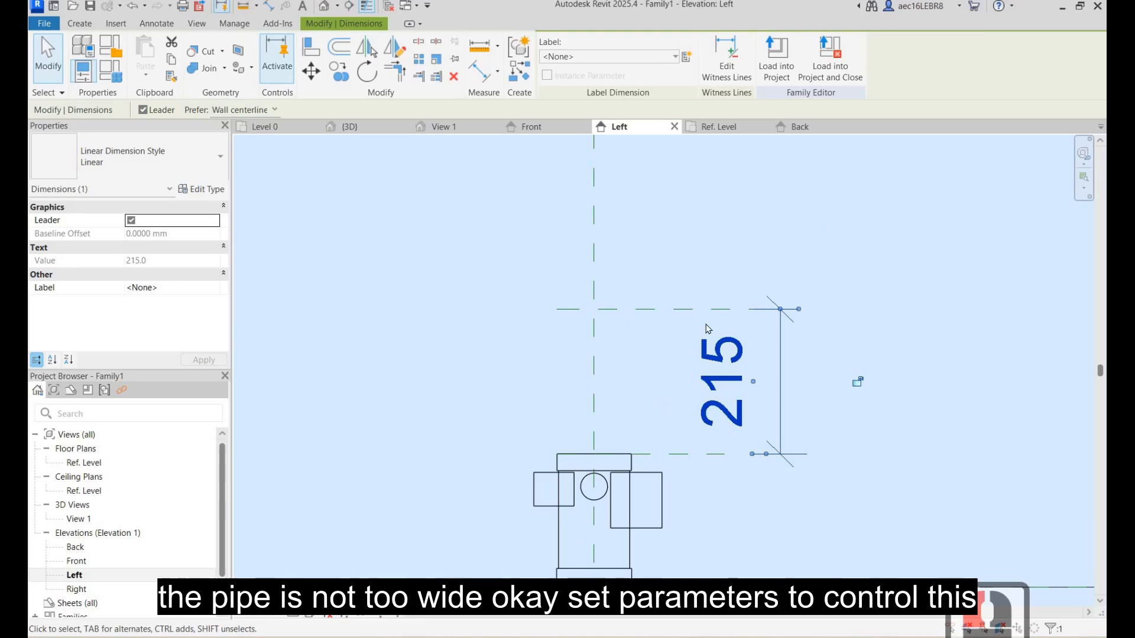
drag(642, 307, 716, 299)
click(799, 351)
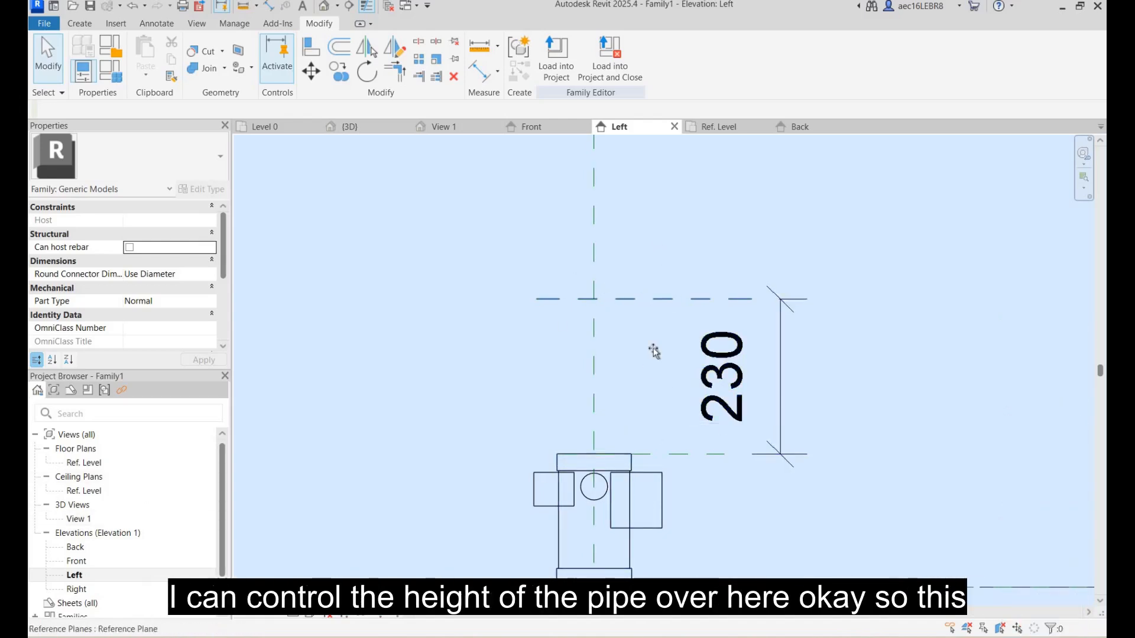
click(646, 298)
drag(665, 299, 665, 333)
click(293, 279)
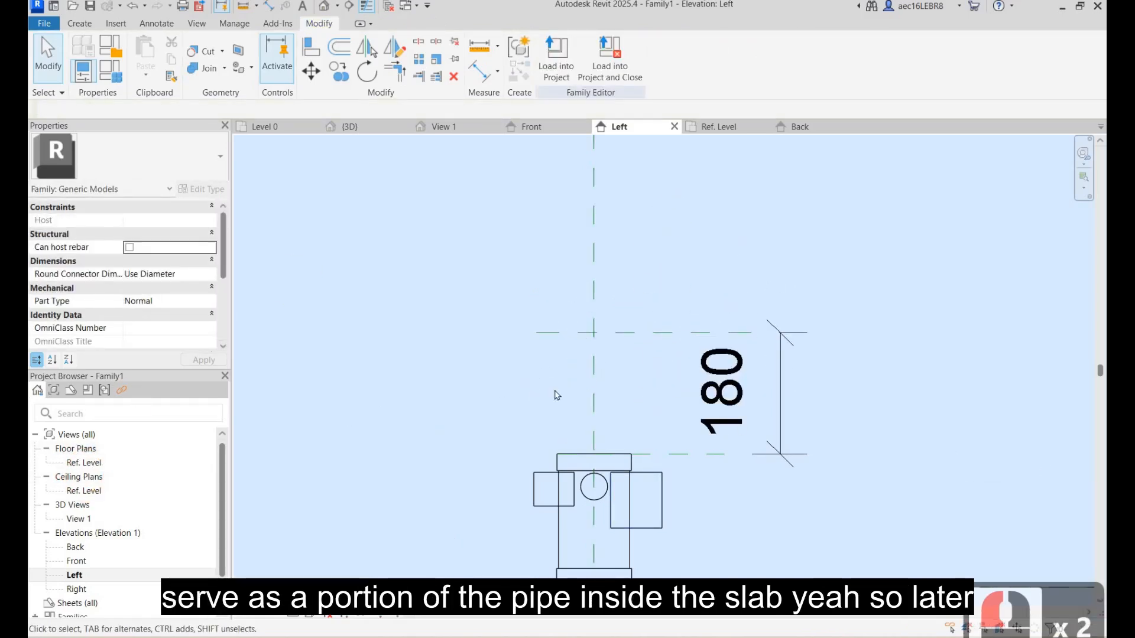
In the Ref. Level plan, create an extrusion from a circle of about 51.2 mm radius centred on the trap body.
click(81, 463)
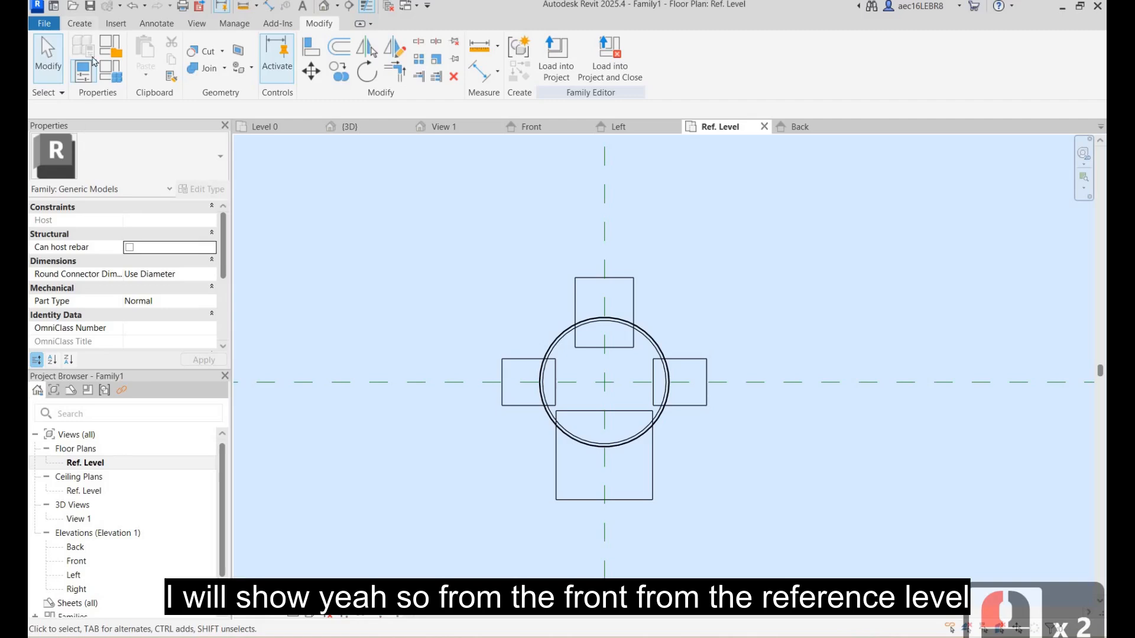
click(79, 23)
click(145, 56)
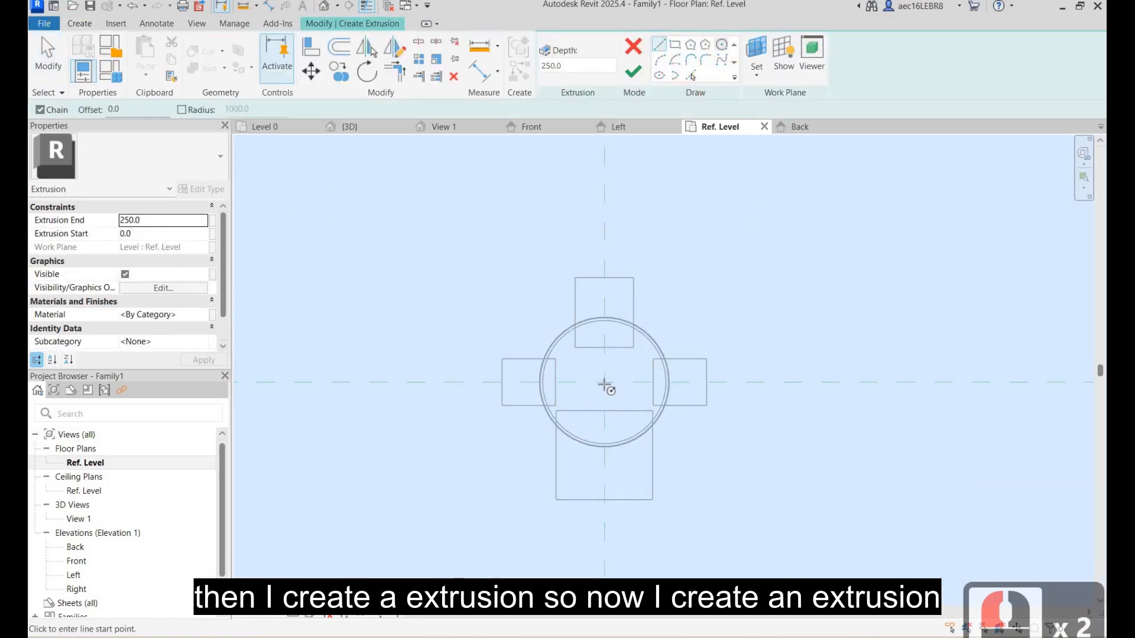
click(721, 45)
click(604, 383)
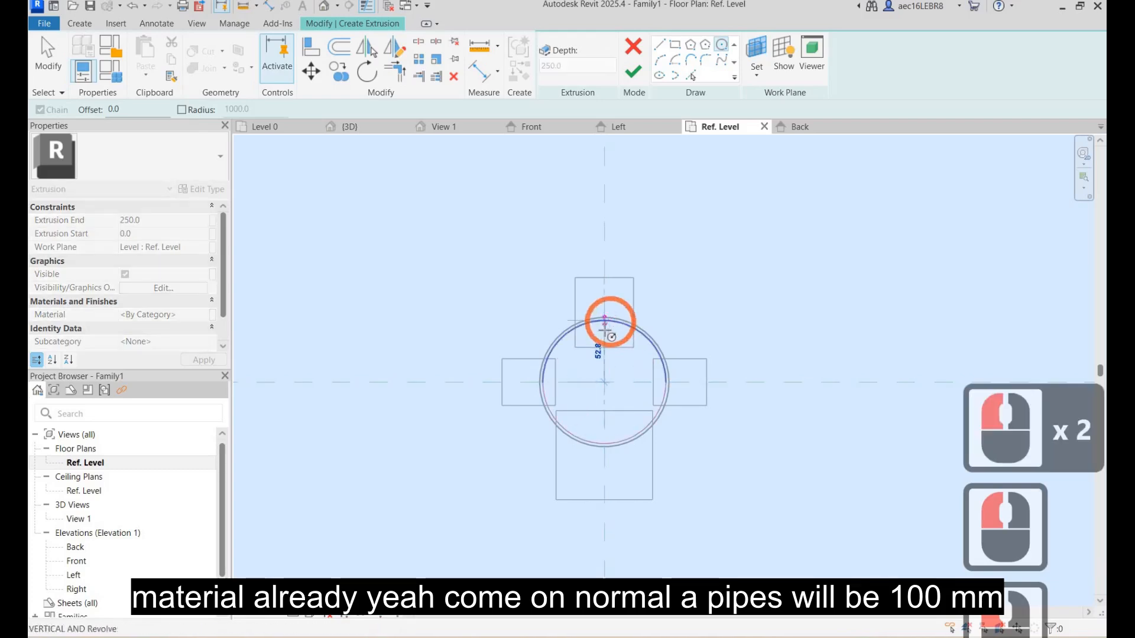
scroll(605, 325, up, 3)
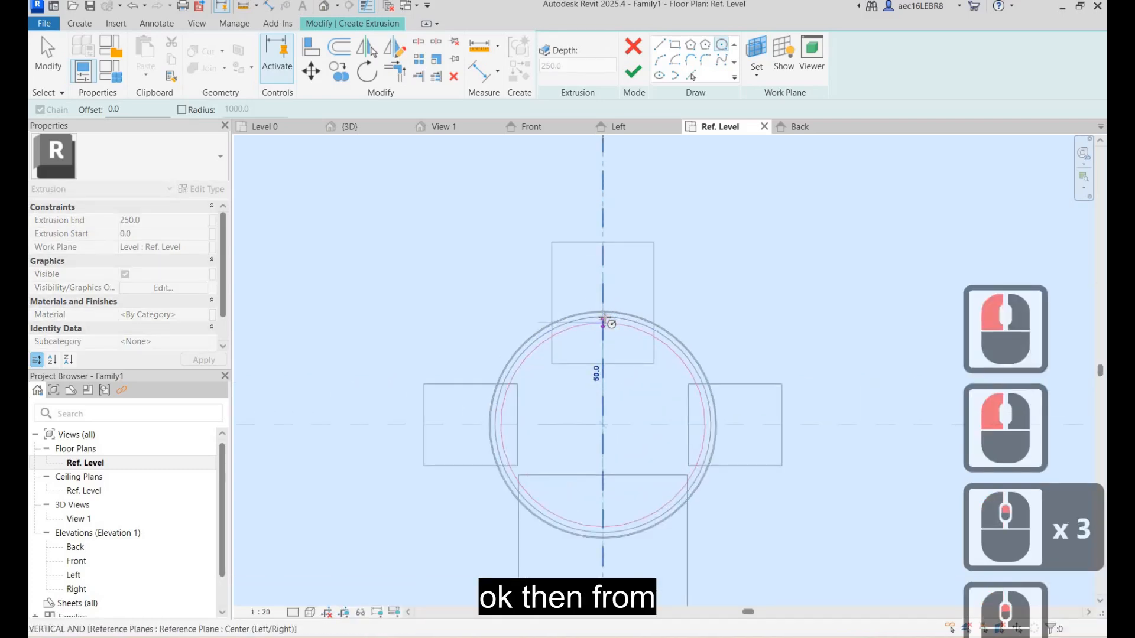
scroll(604, 322, up, 3)
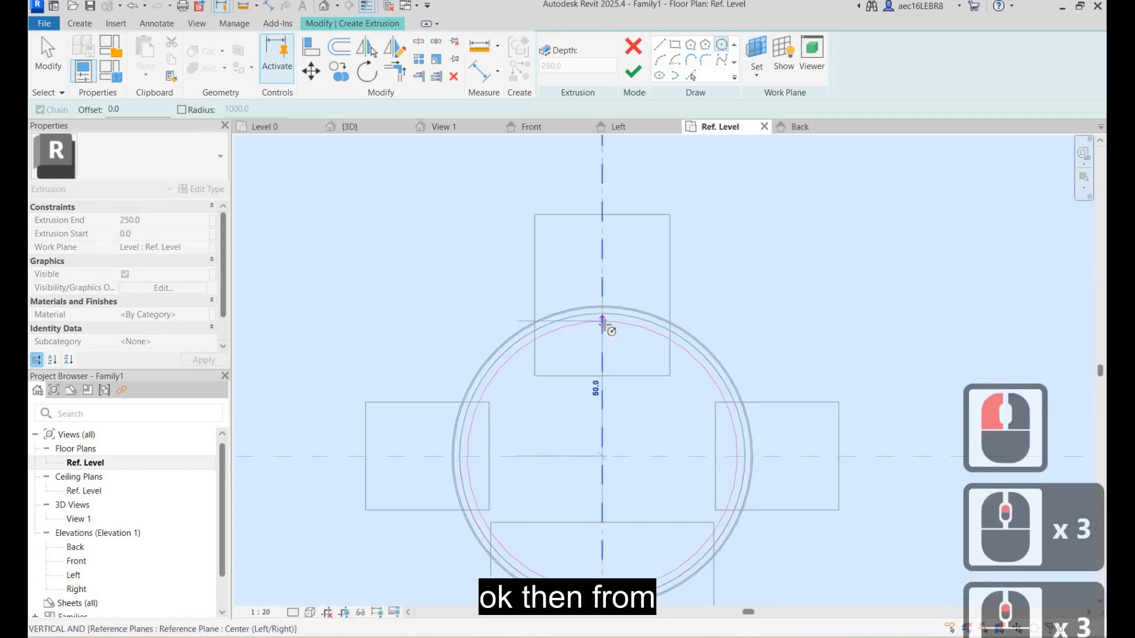
scroll(601, 319, up, 8)
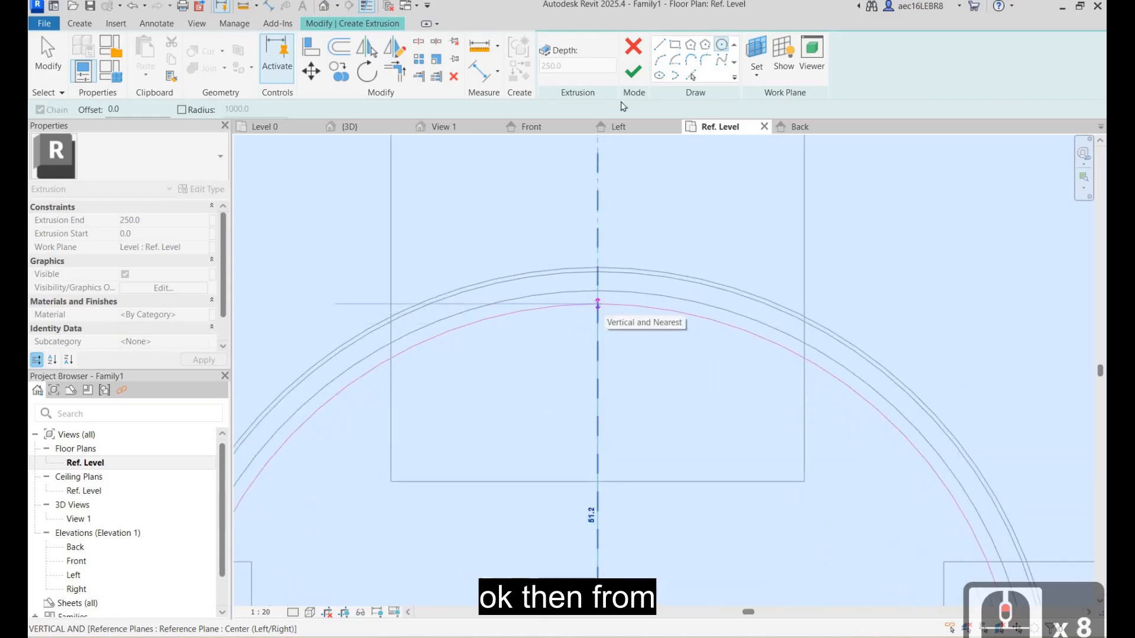
click(597, 304)
click(631, 73)
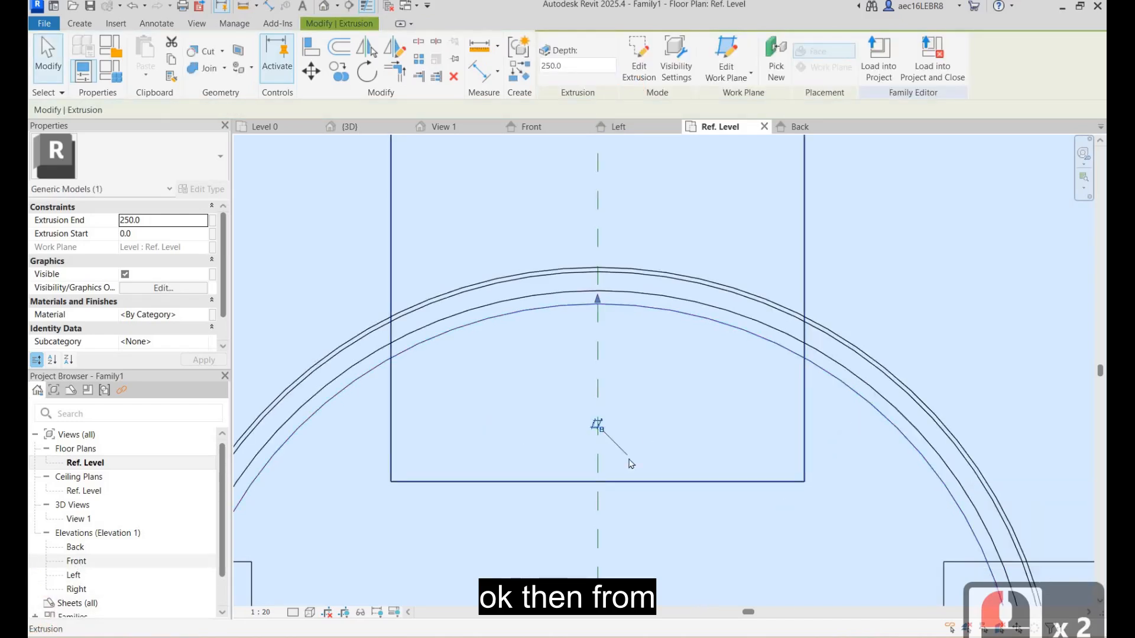
In the Front elevation, stretch the vertical pipe's upper end to the upper reference plane and lock it there.
double_click(76, 561)
click(525, 447)
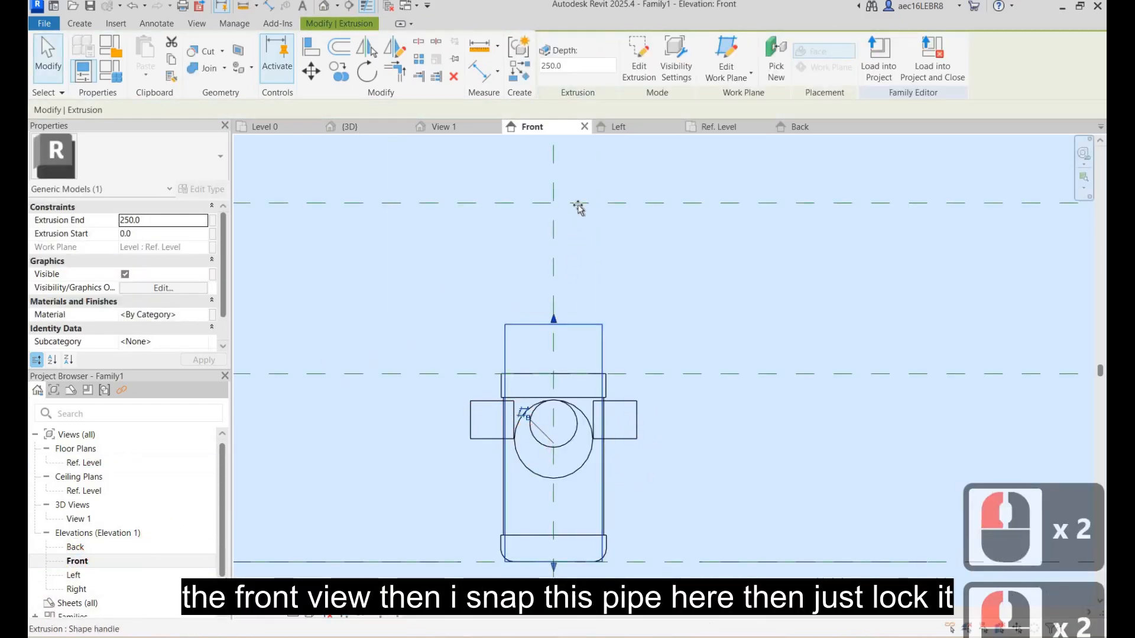
mouse_move(587, 196)
mouse_down()
mouse_move(570, 248)
mouse_move(579, 201)
mouse_up()
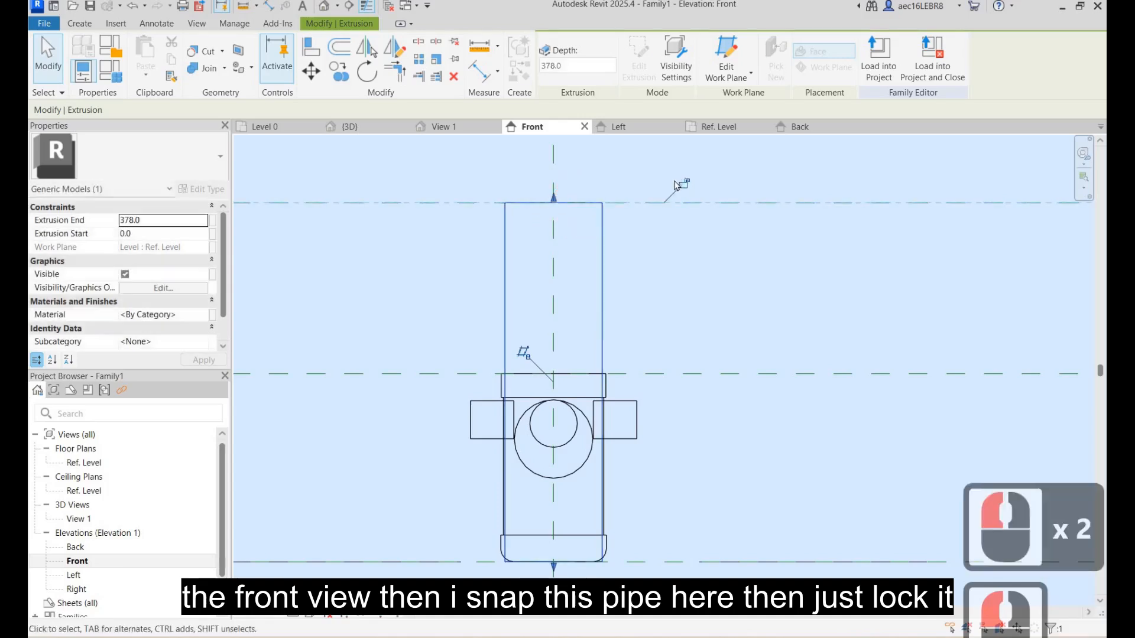
click(682, 183)
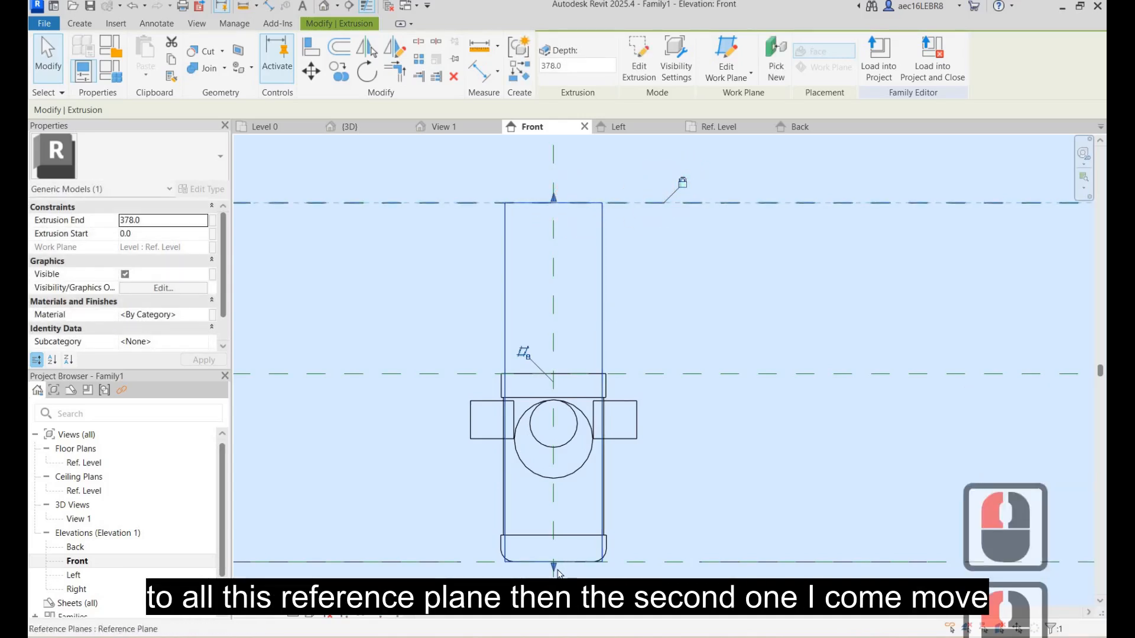
Raise the pipe's lower end above the trap body, then align it to the rim reference plane and lock it.
drag(603, 532, 546, 329)
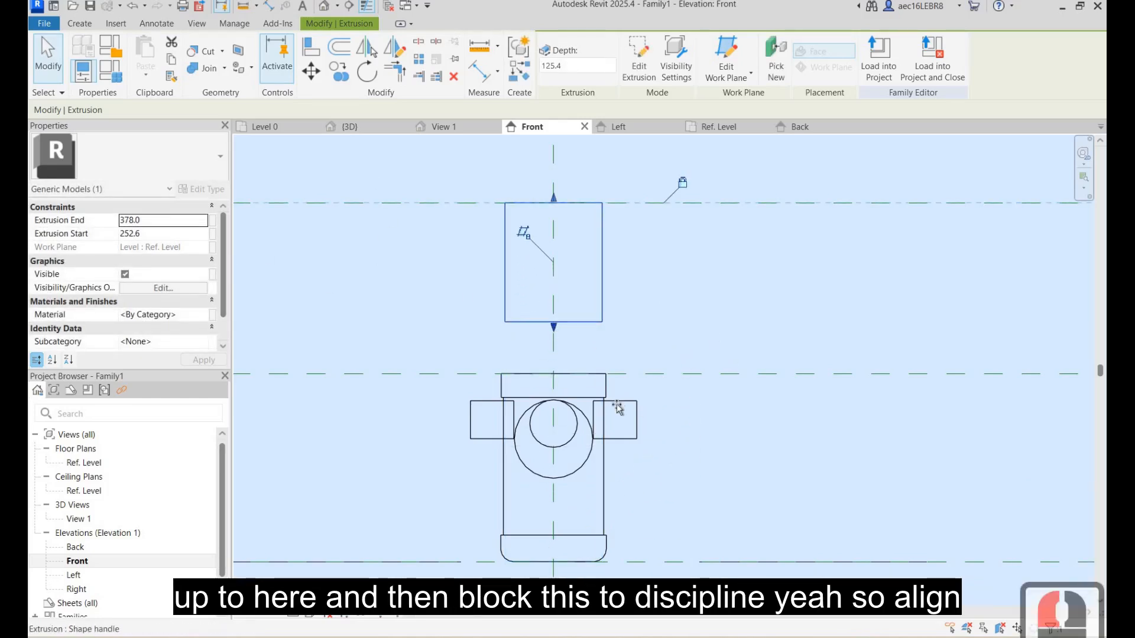
click(585, 350)
click(727, 350)
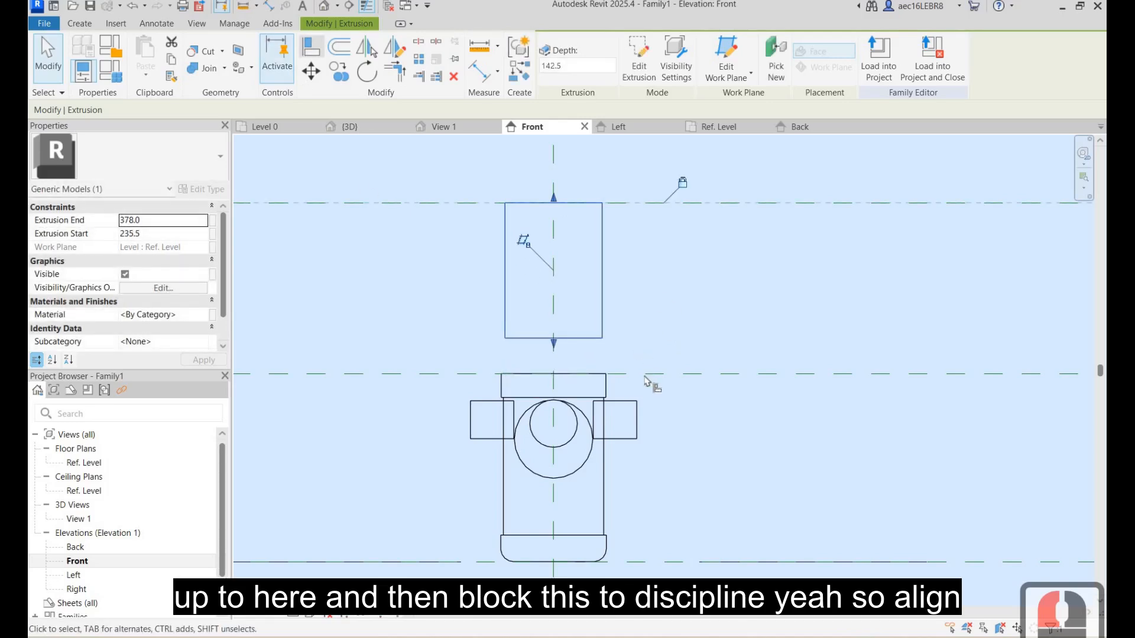
click(308, 50)
click(644, 370)
click(583, 337)
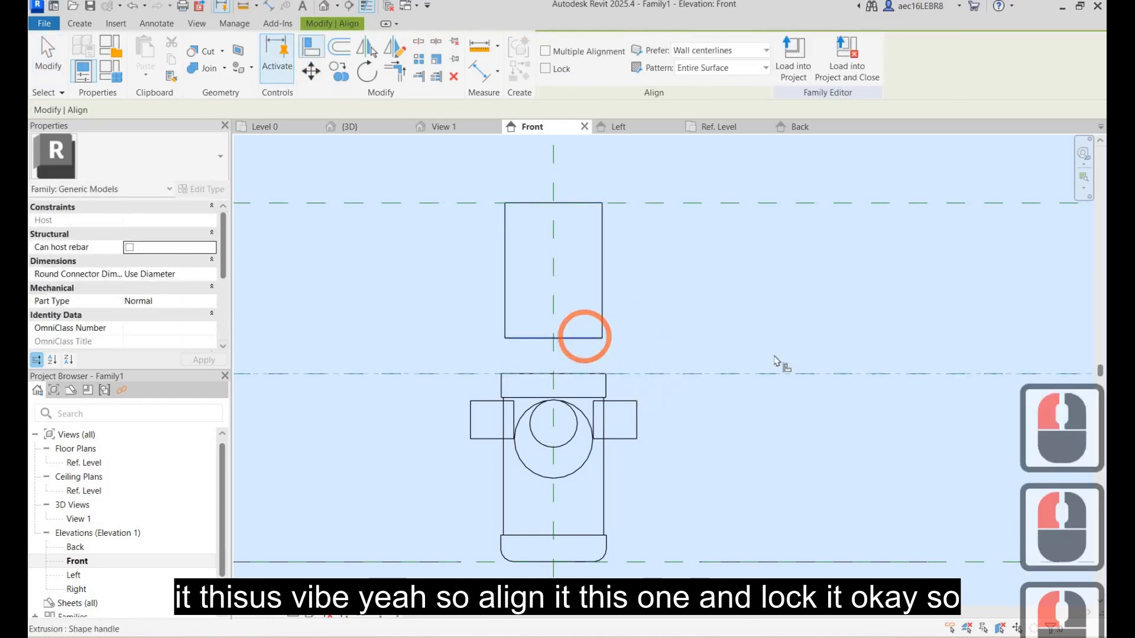
click(643, 393)
key(Escape)
key(Escape)
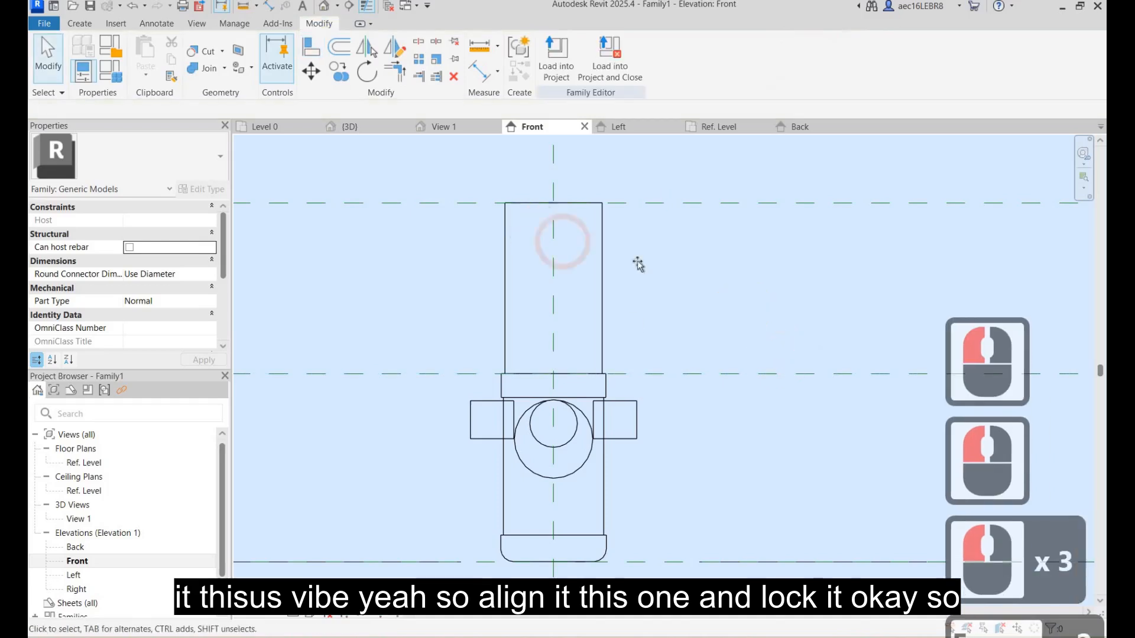
Move the upper reference plane to about 190 mm above the rim plane to flex the pipe, and return to the Left elevation.
click(654, 203)
drag(634, 320, 638, 194)
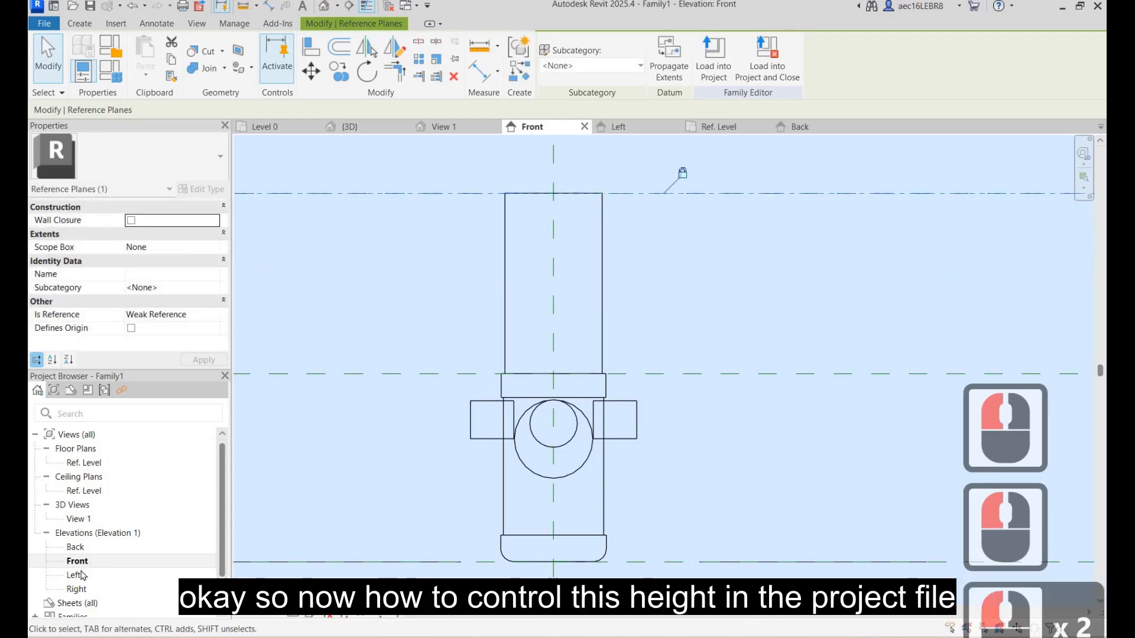
double_click(717, 322)
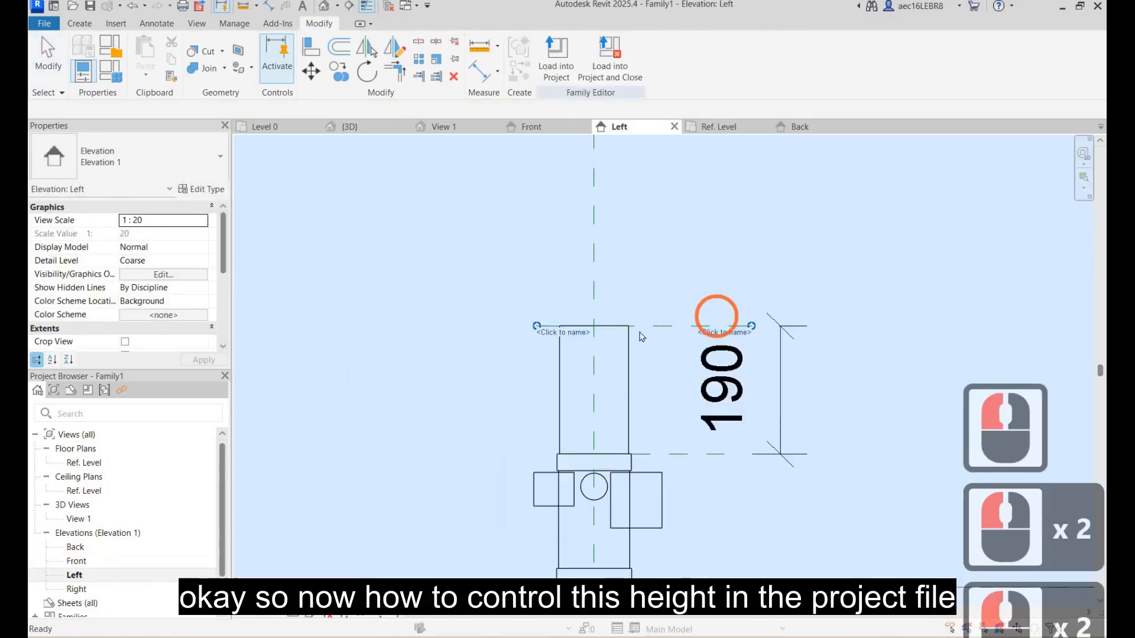
Label the vertical pipe's height dimension with a new instance family parameter named "Length of Pipe sleeve".
double_click(781, 386)
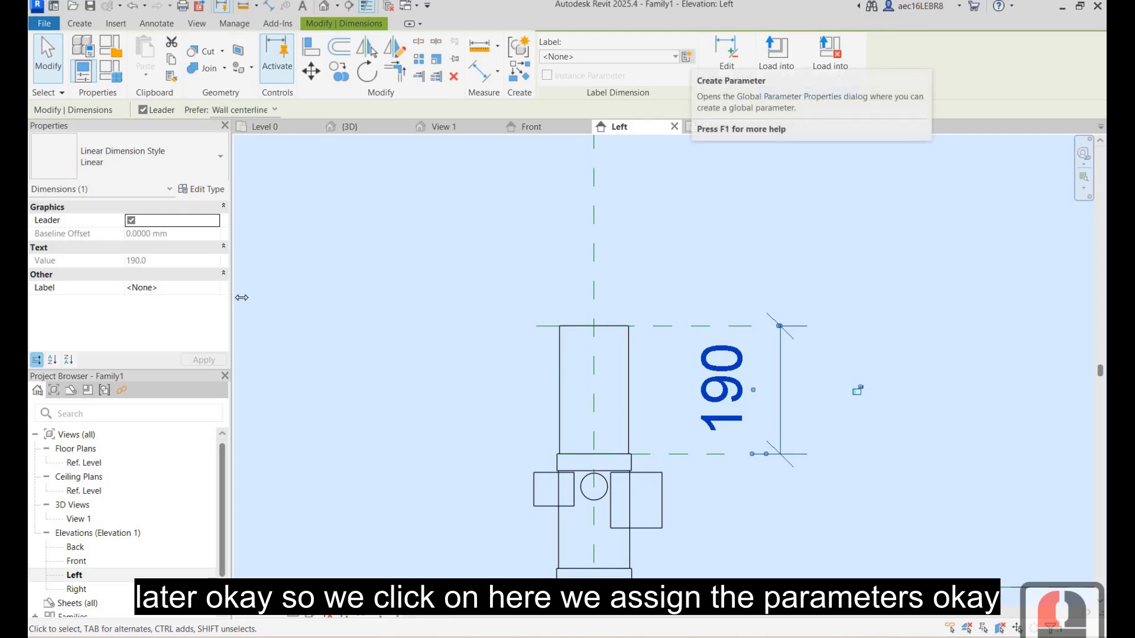
click(686, 57)
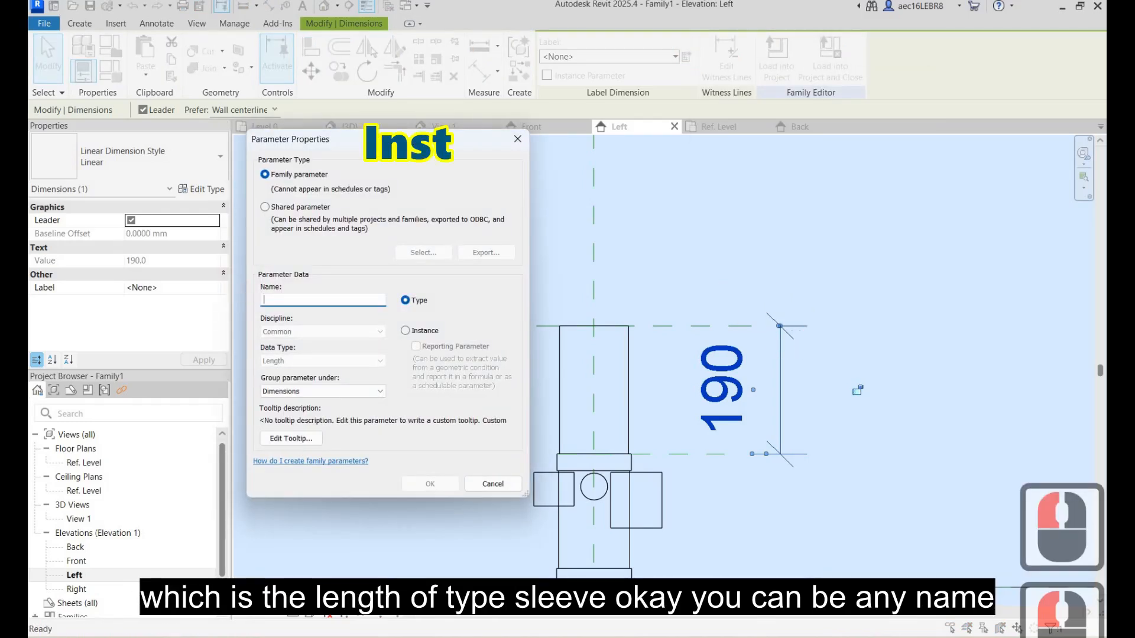
text(Leng)
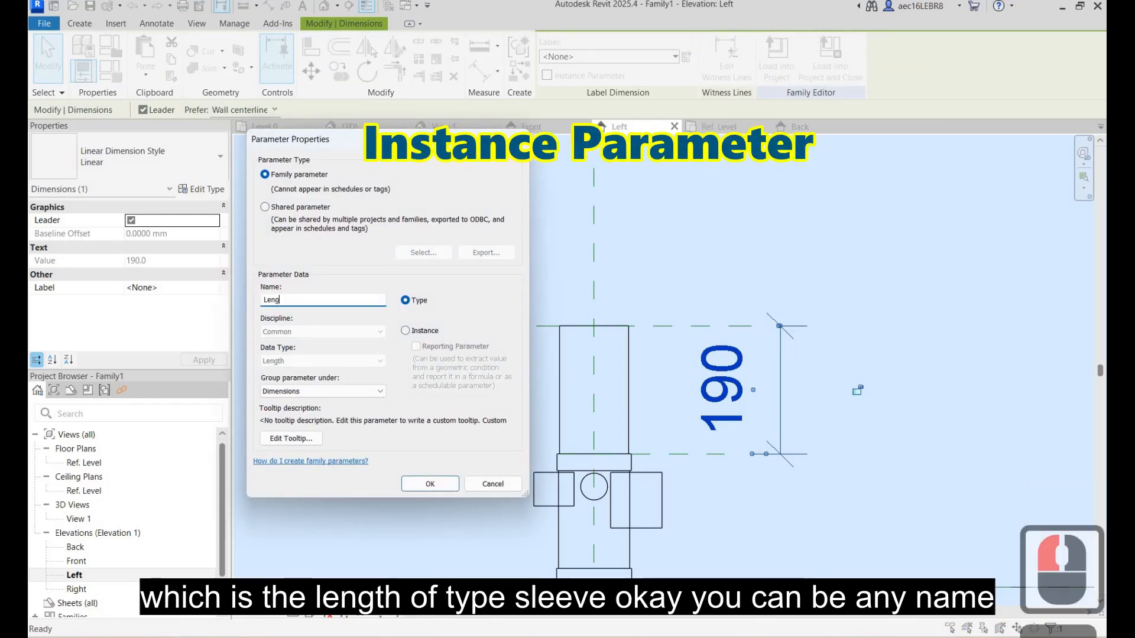
text(th of Pipe sleeve)
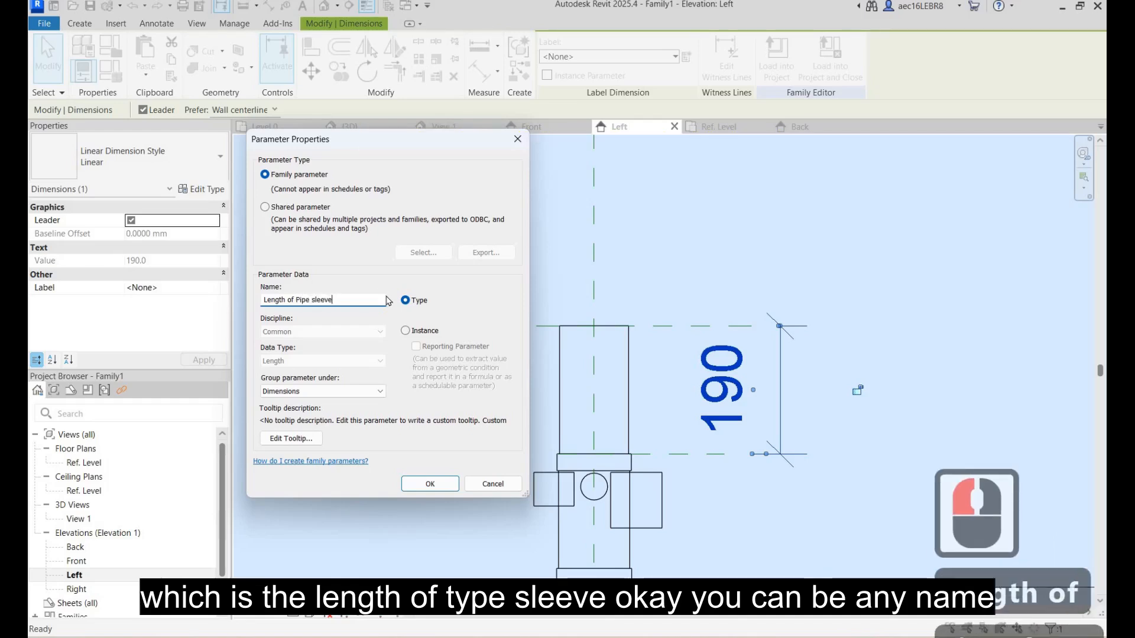
click(407, 328)
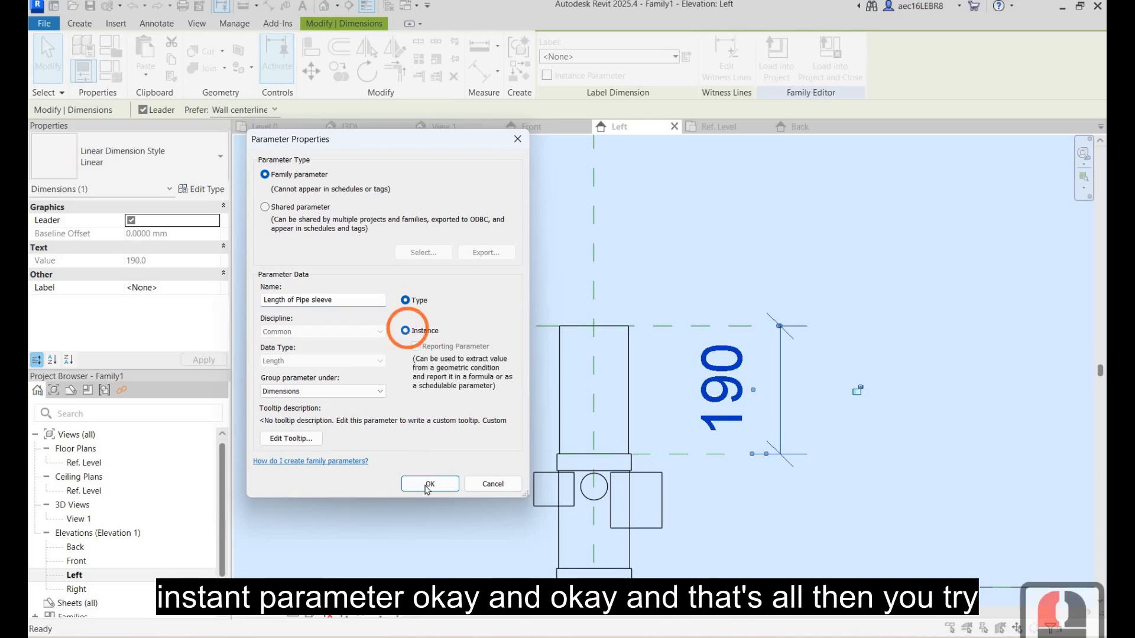
click(428, 483)
click(730, 284)
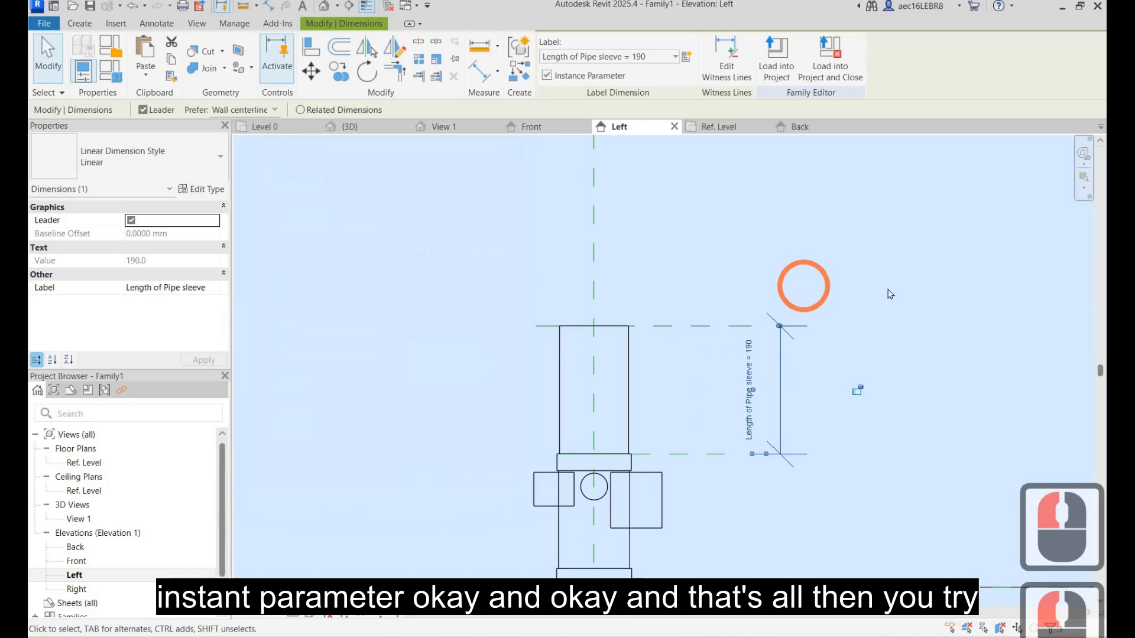
click(750, 246)
click(666, 339)
In the family types, set the Length of Pipe sleeve parameter to 300 mm and apply it.
scroll(644, 351, down, 5)
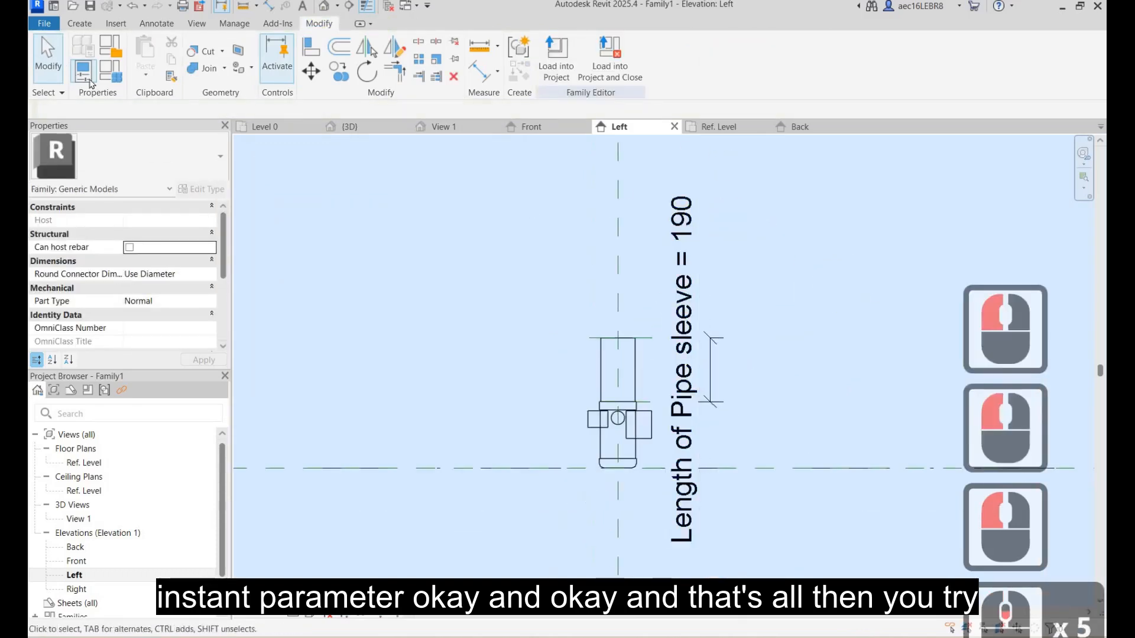
middle_drag(764, 320, 725, 362)
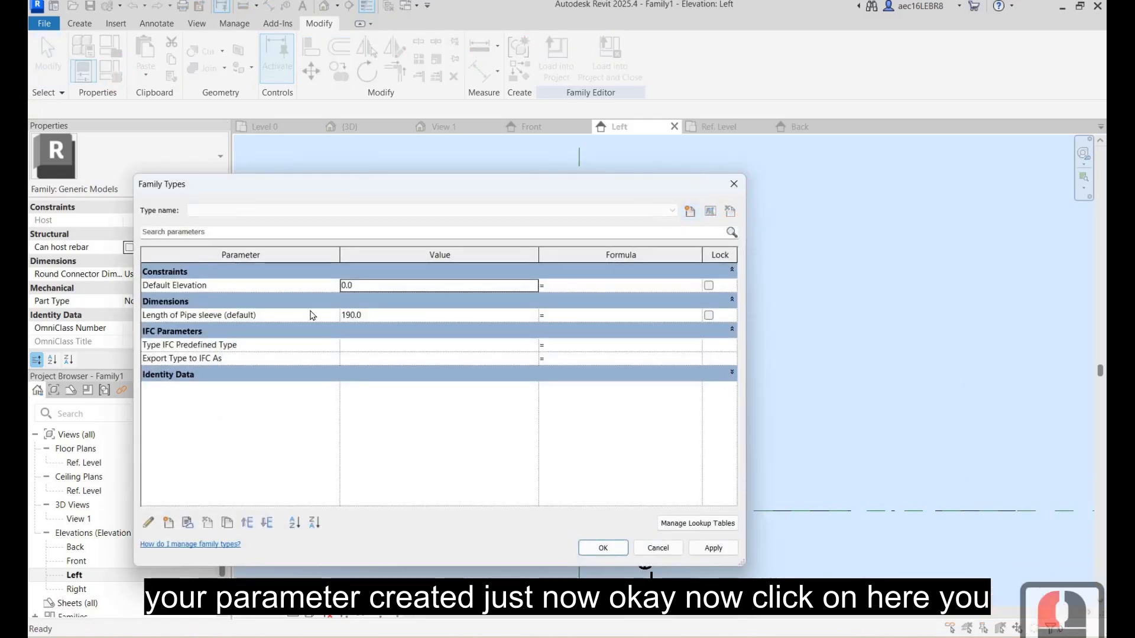
click(731, 373)
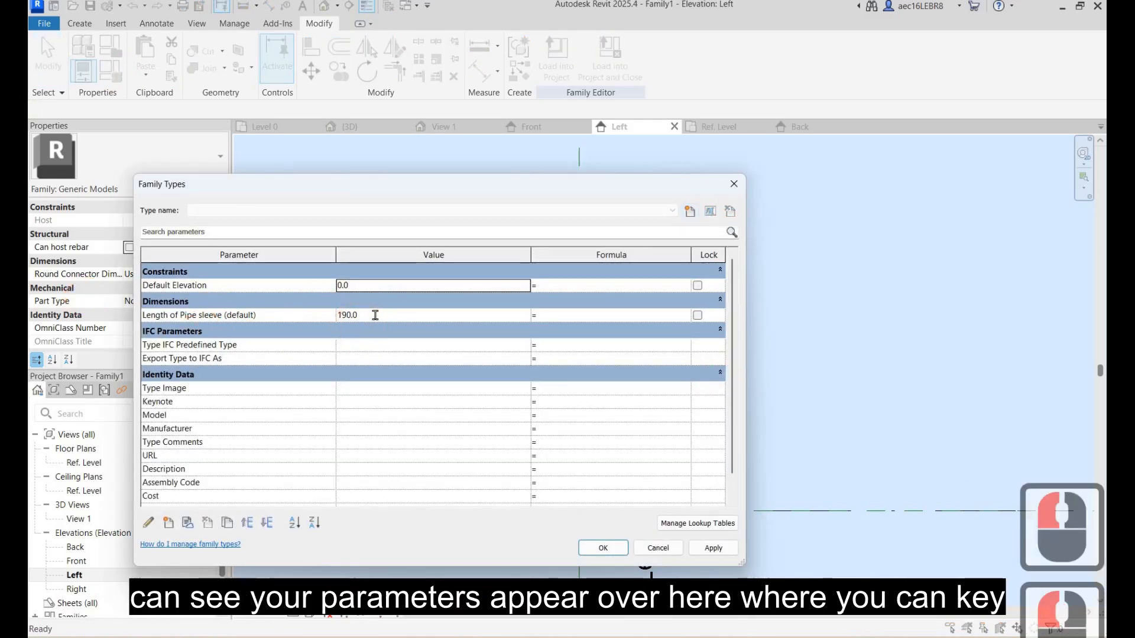
click(375, 315)
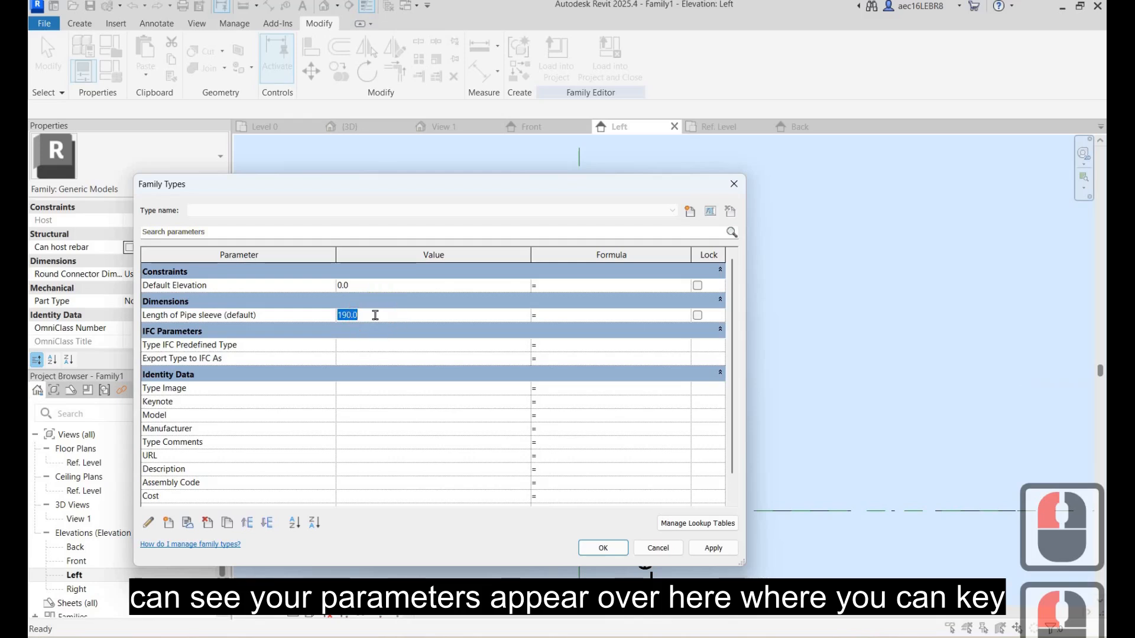
text(300)
key(BackSpace)
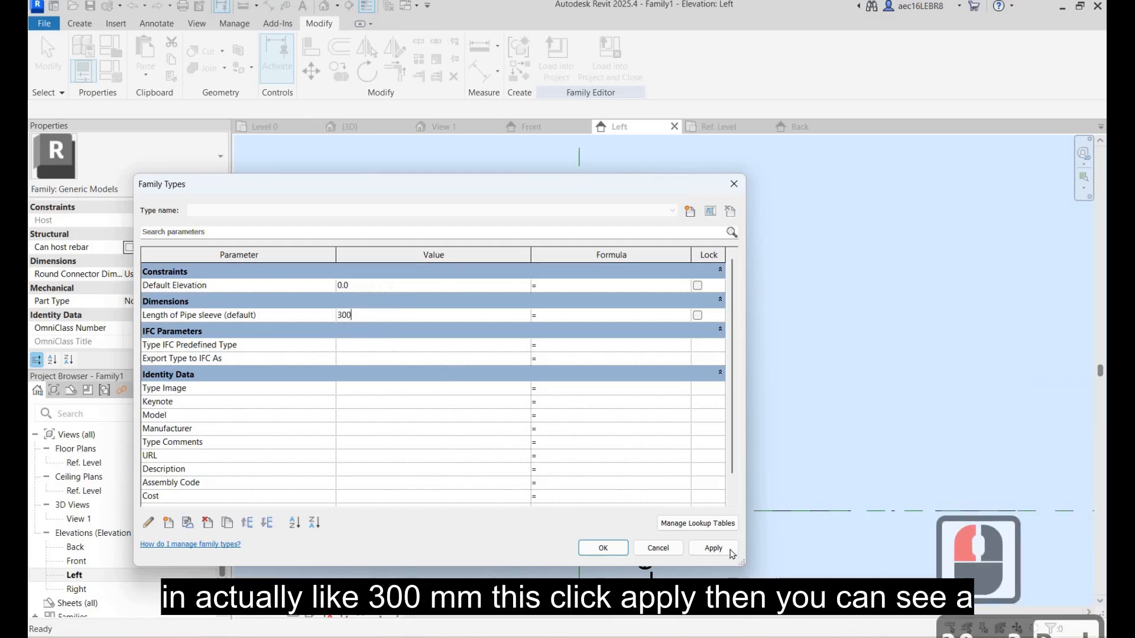
click(713, 548)
click(601, 549)
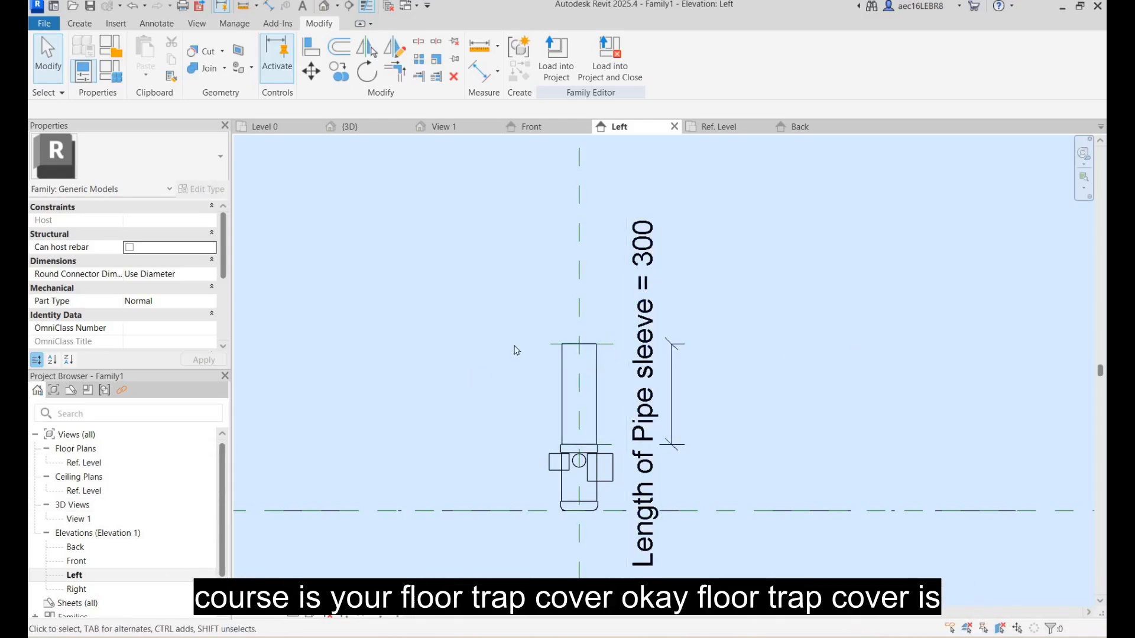
click(588, 343)
scroll(603, 342, up, 4)
click(430, 445)
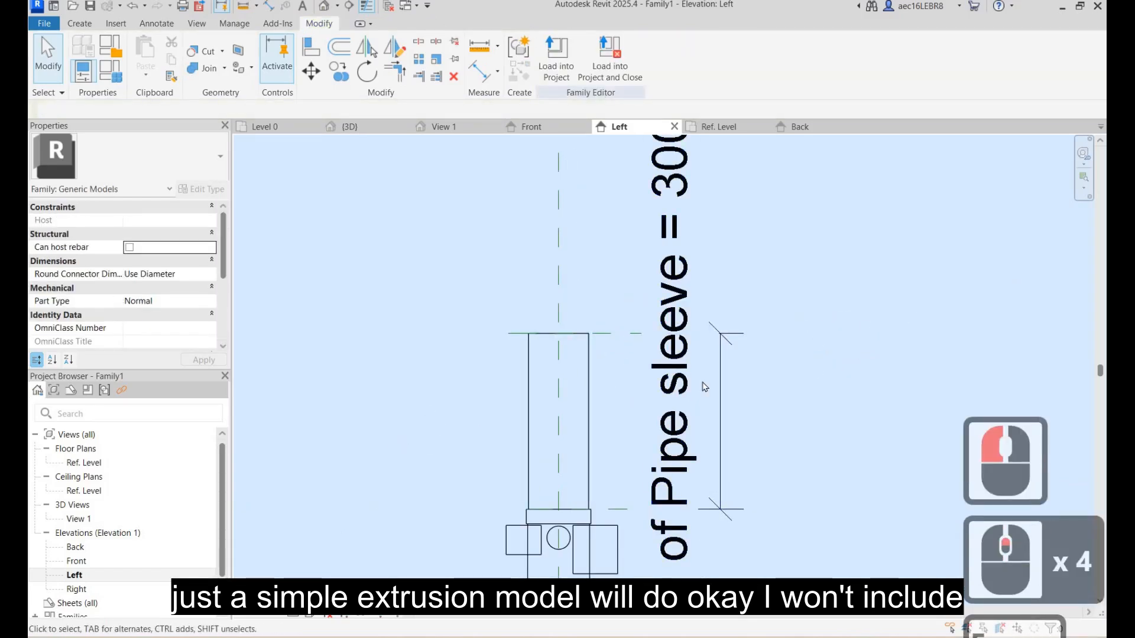
key(Escape)
Select all the trap's solids in the Left elevation and associate their material with a new type family parameter named "Floor Trap".
scroll(438, 421, down, 2)
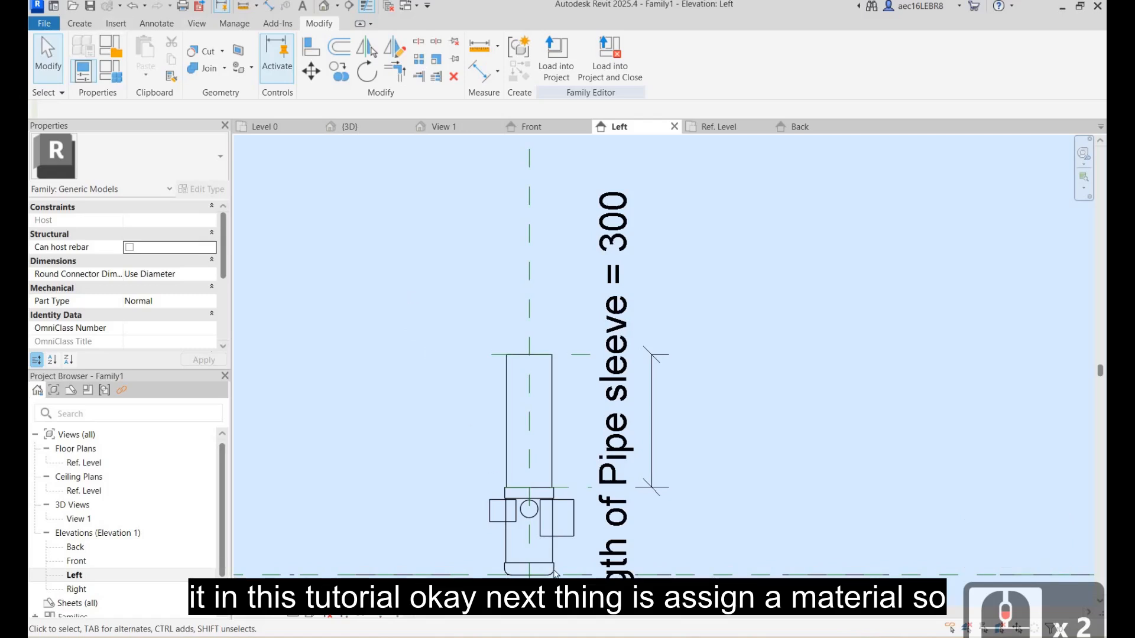
drag(405, 291, 581, 594)
click(375, 301)
drag(388, 296, 582, 591)
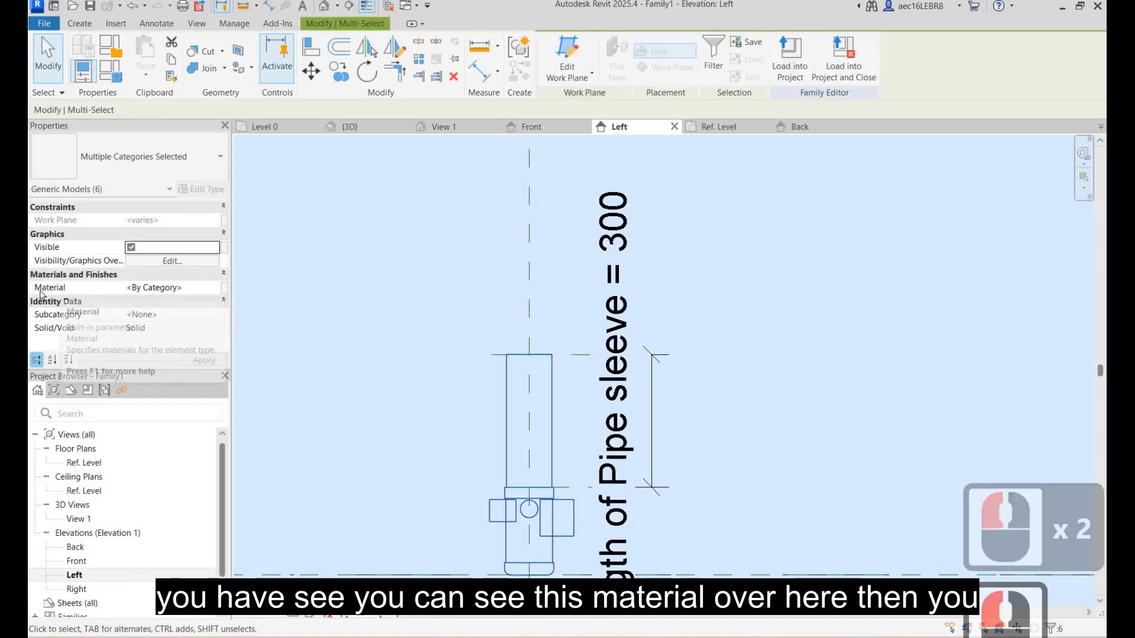
click(224, 288)
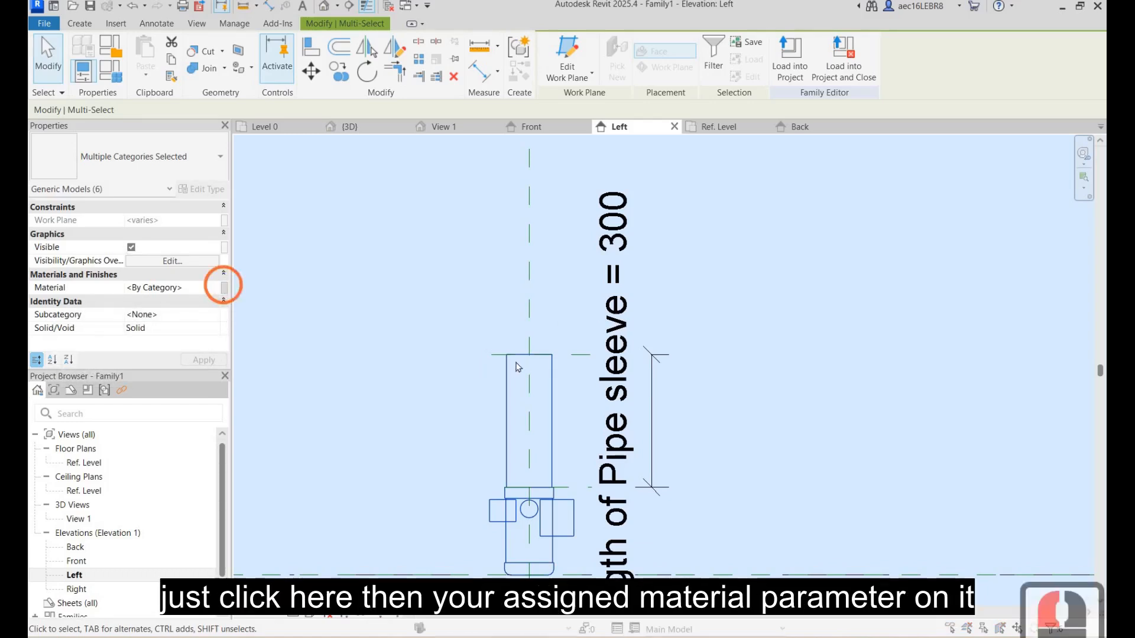
click(686, 369)
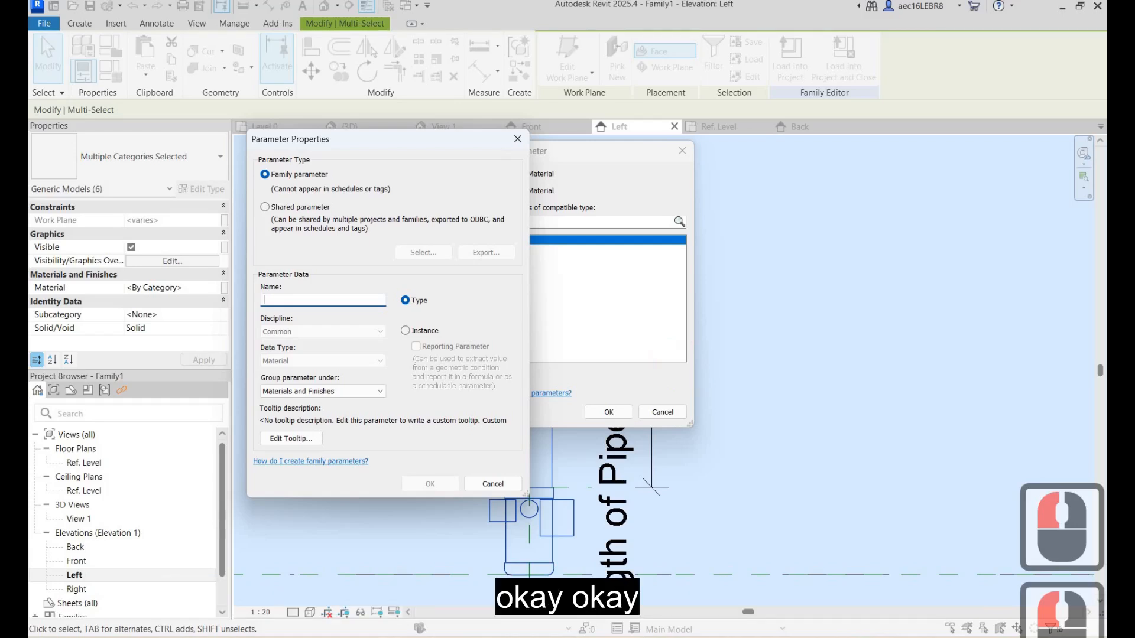
text(Floor Trap)
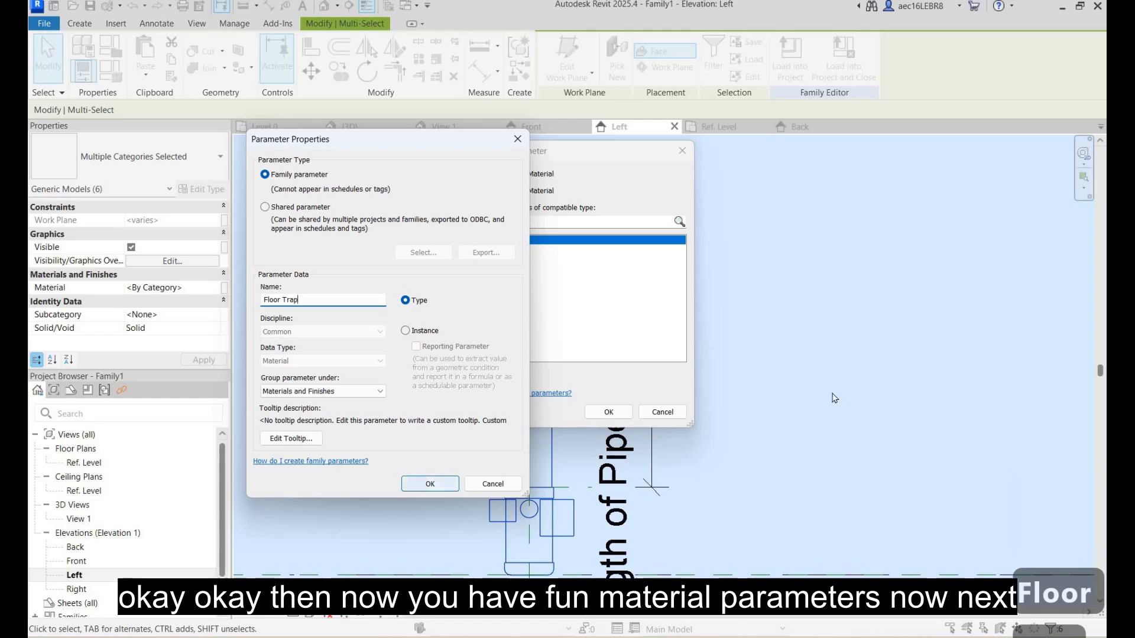
click(430, 485)
click(594, 412)
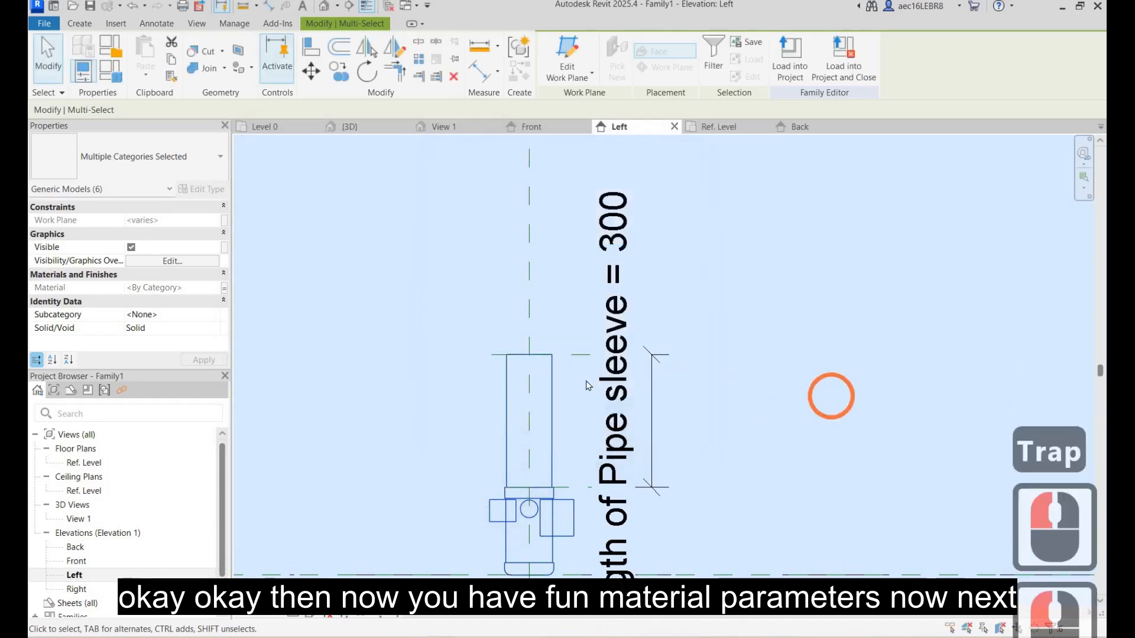
click(486, 392)
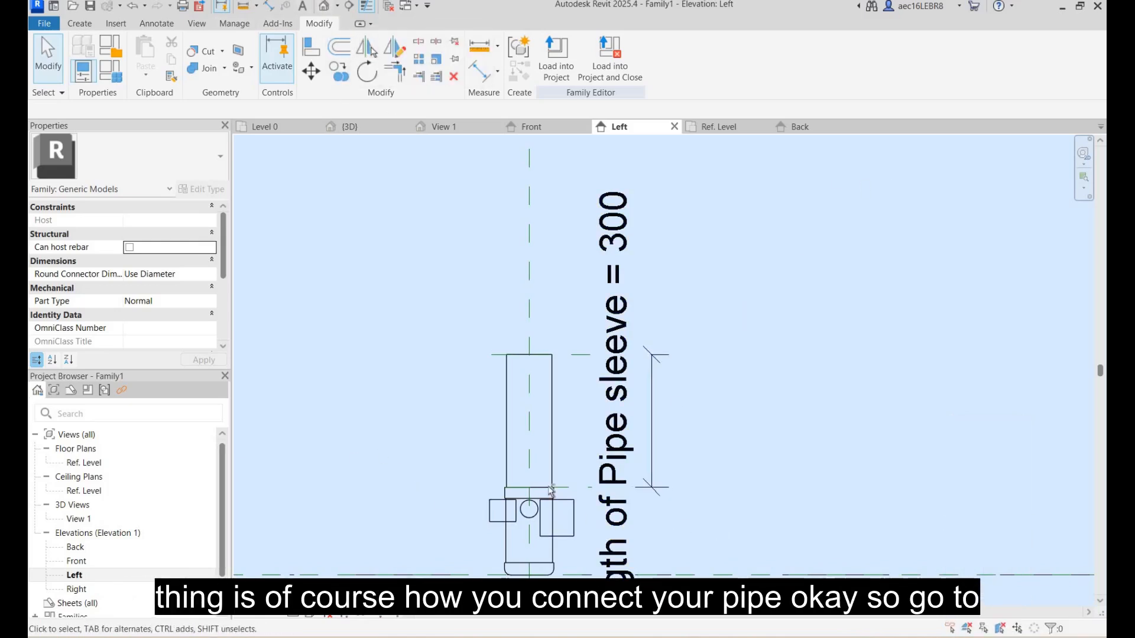
In the 3D view, place Hydronic Supply pipe connectors on the end faces of the outlet and the three inlets.
shift+middle_drag(743, 460, 593, 453)
shift+middle_drag(757, 483, 541, 337)
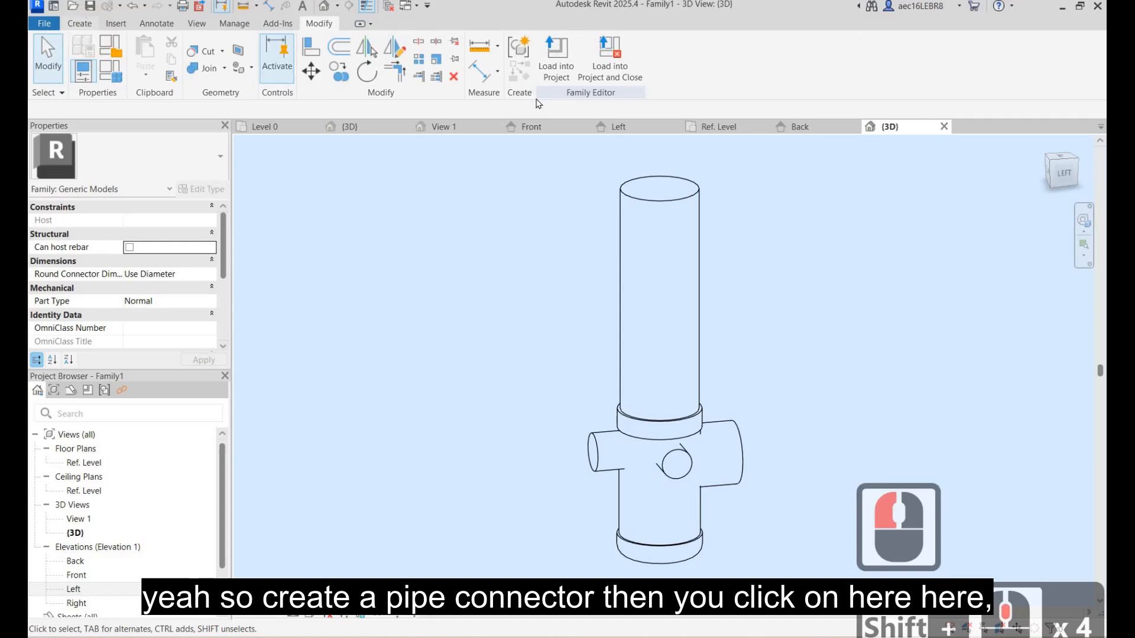
click(79, 23)
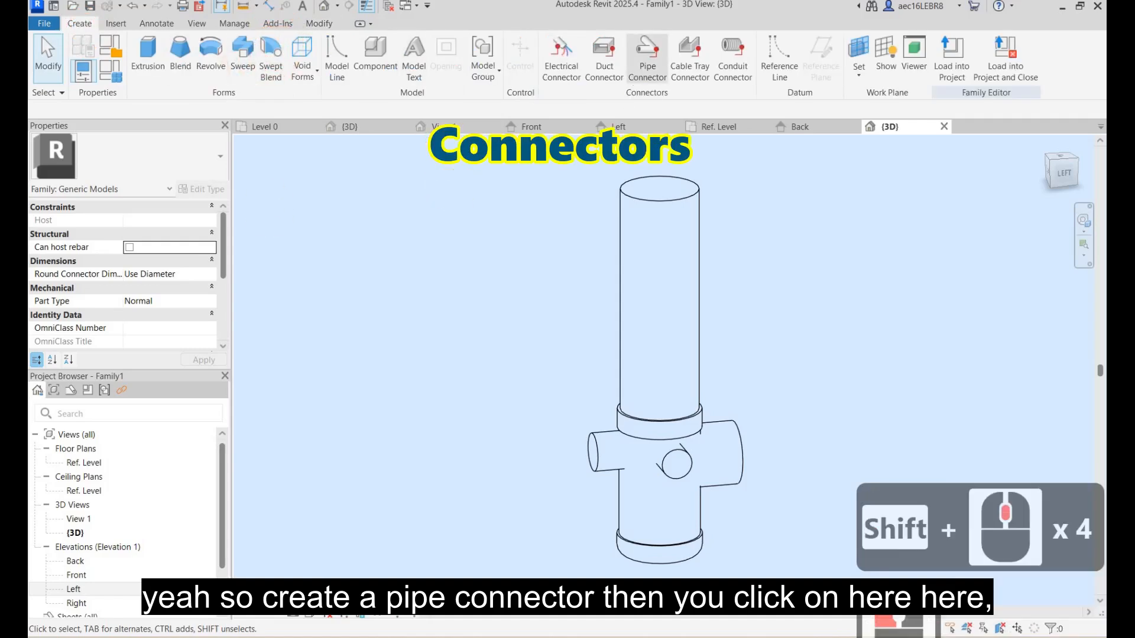
click(647, 58)
click(684, 469)
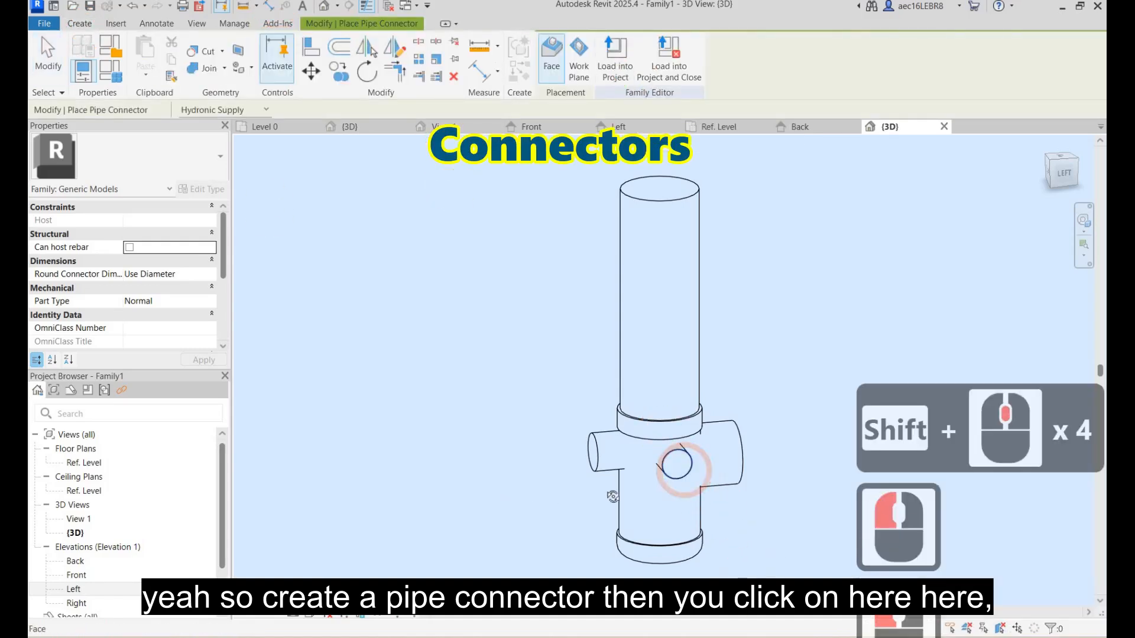
shift+middle_drag(509, 496, 689, 476)
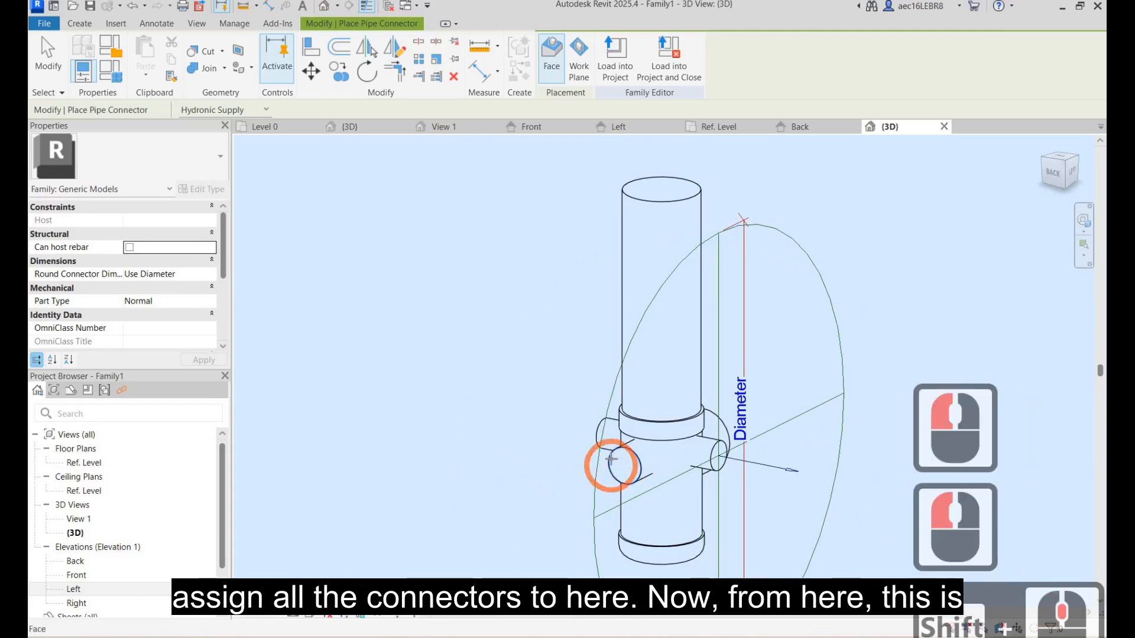
click(611, 466)
shift+middle_drag(547, 467, 626, 459)
scroll(296, 373, down, 4)
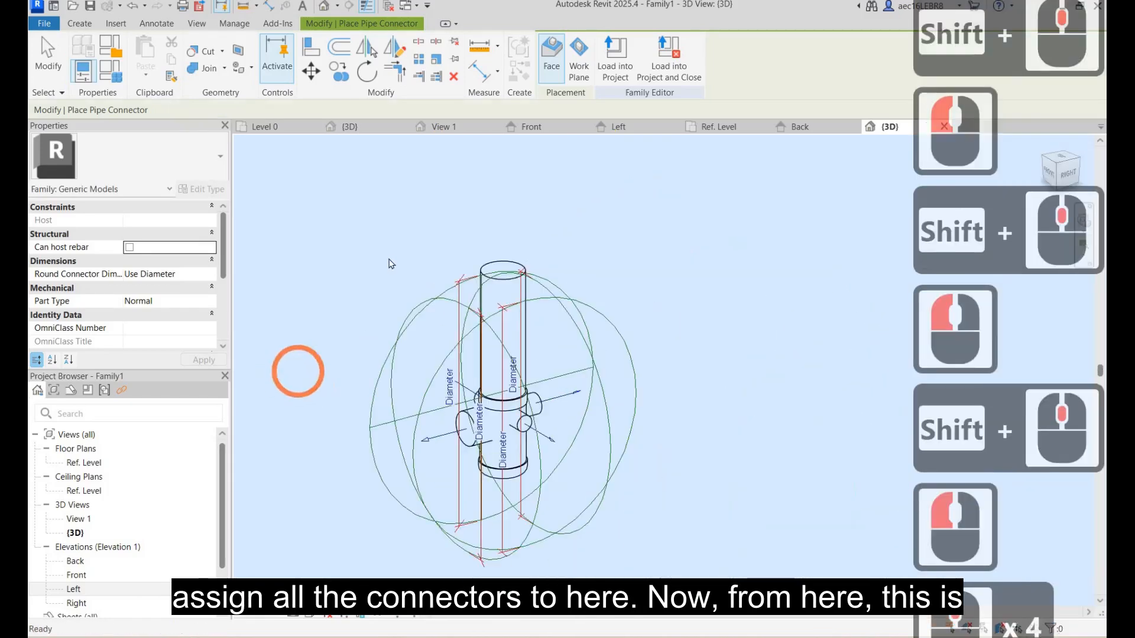
key(Escape)
key(Escape)
Set the diameter of the outlet's pipe connector to 80 mm.
click(448, 305)
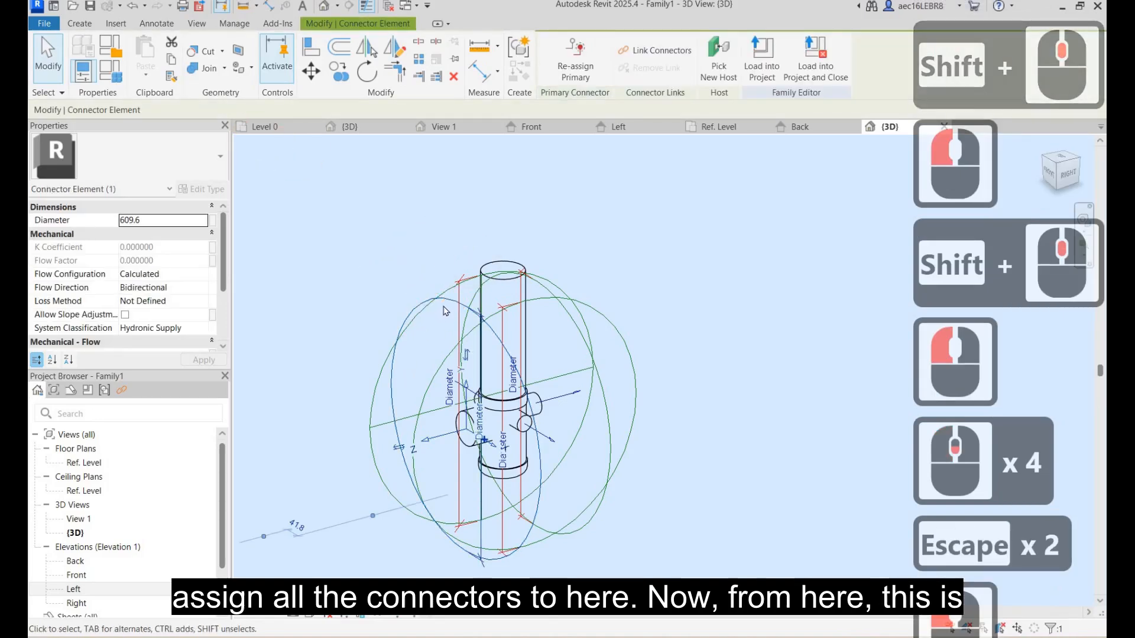
click(198, 220)
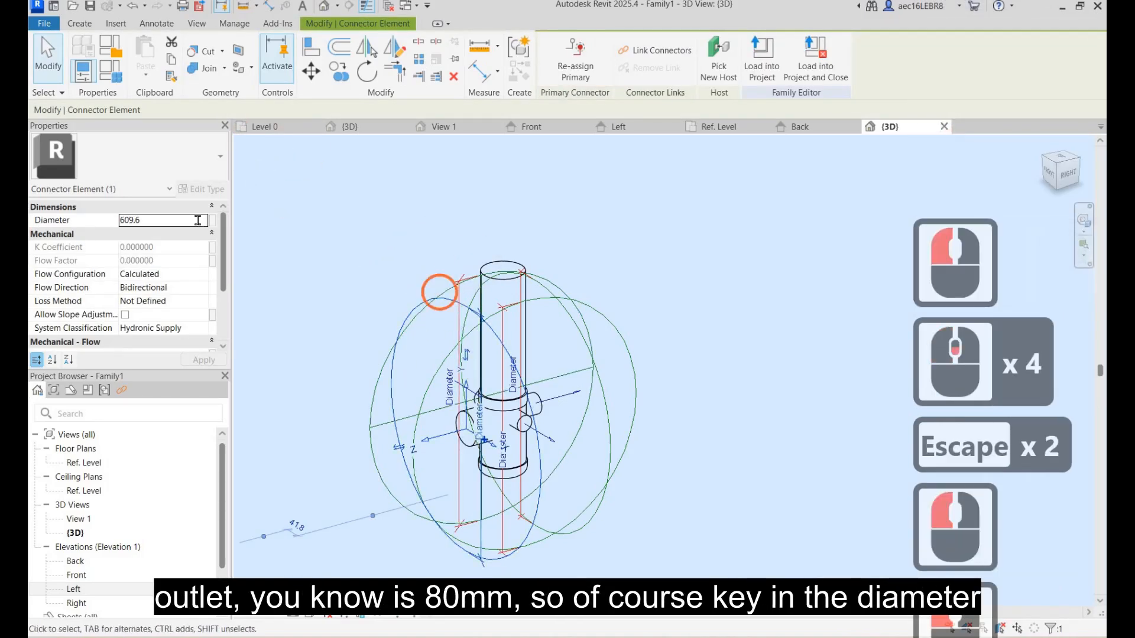
double_click(198, 219)
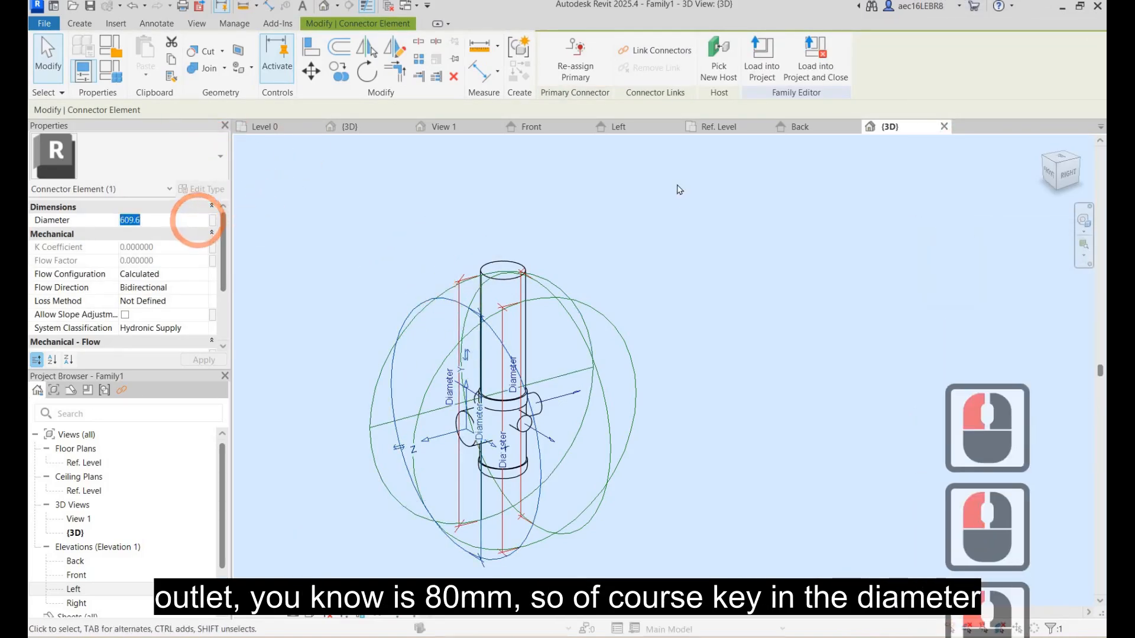
text(80)
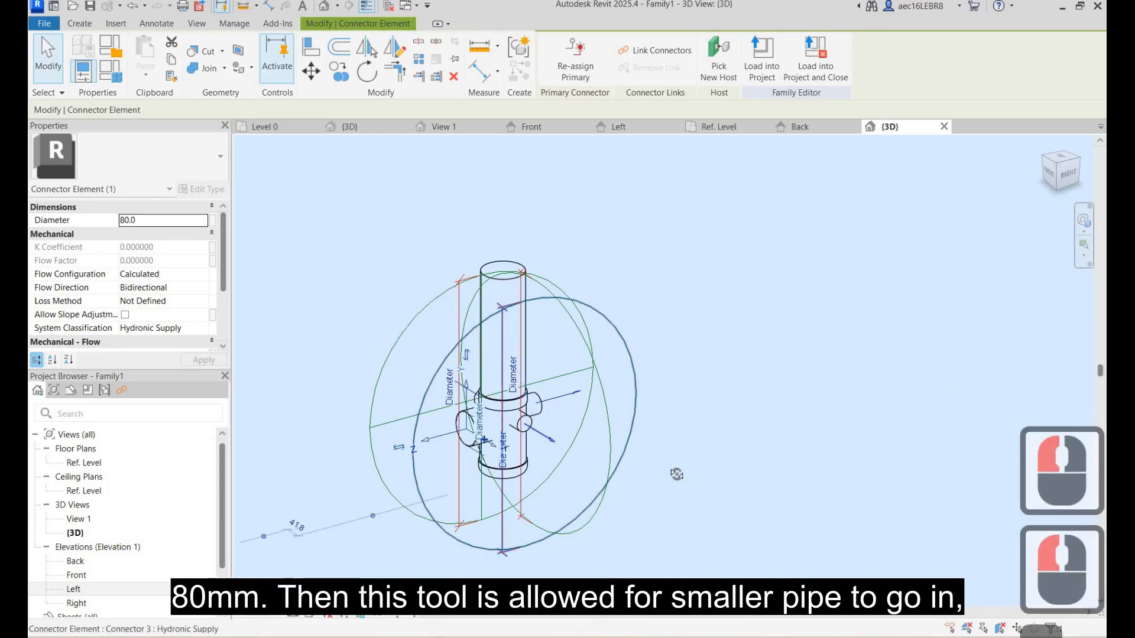
key(Escape)
Select the pipe connectors on the two small opposite inlets and set their diameter to 32 mm.
mouse_move(554, 343)
shift+middle_down()
mouse_move(686, 460)
mouse_move(554, 343)
shift+middle_up()
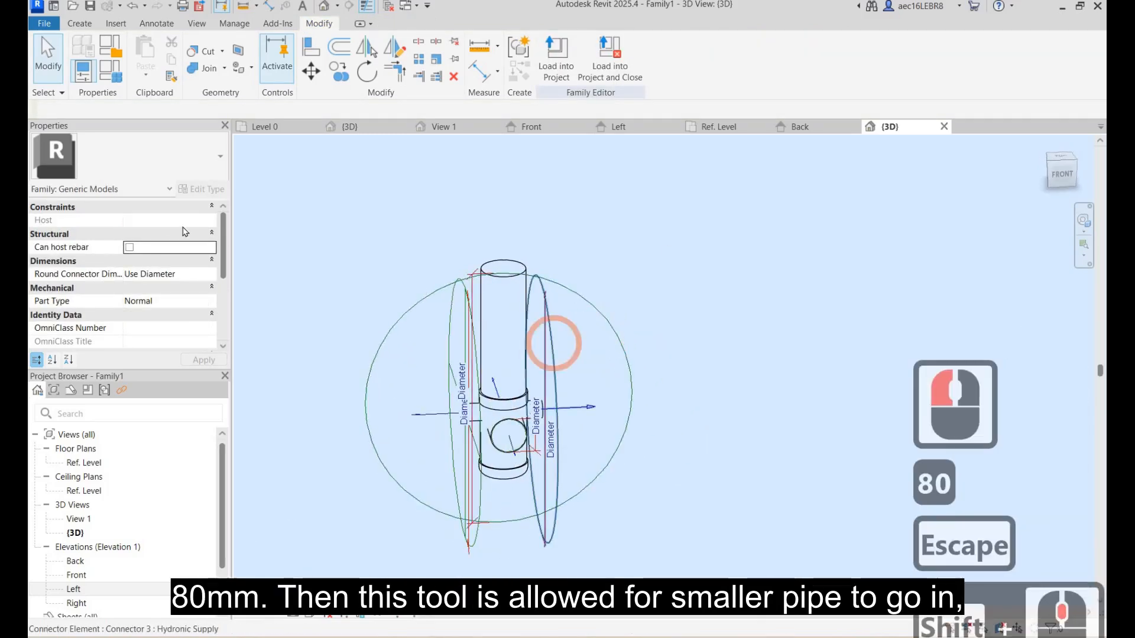
click(532, 335)
ctrl+click(451, 304)
click(169, 224)
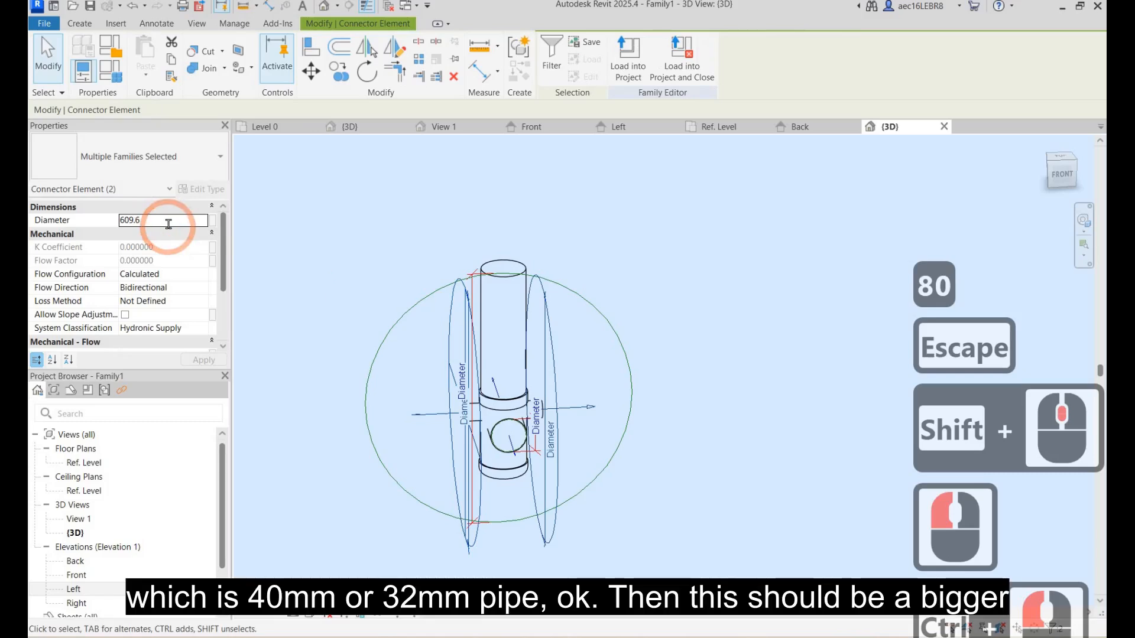
click(168, 224)
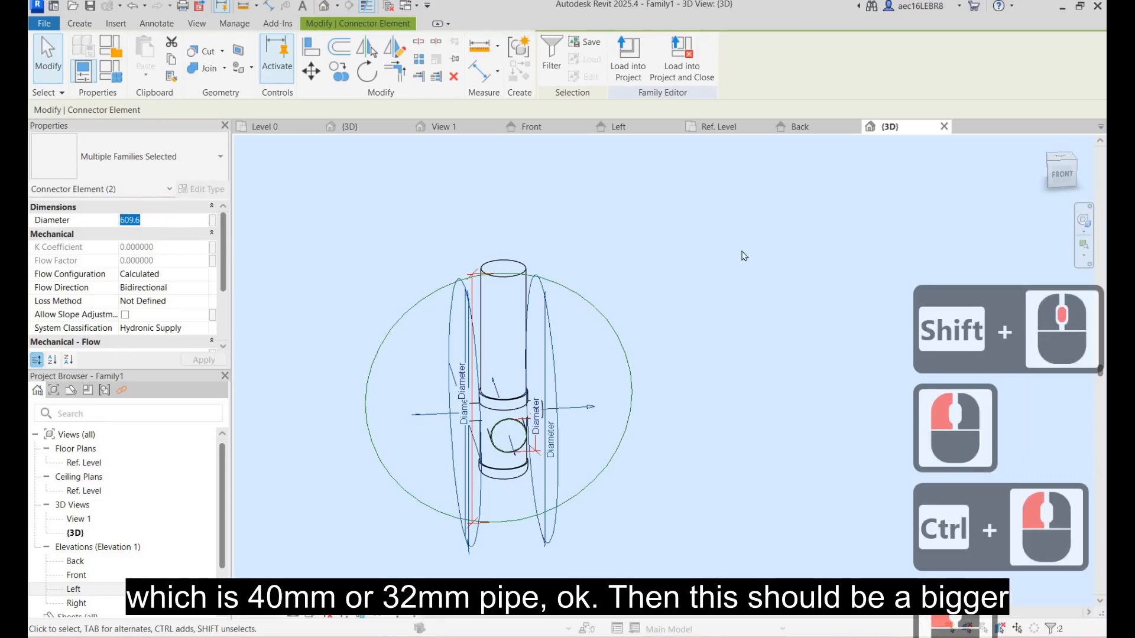
text(32)
key(Return)
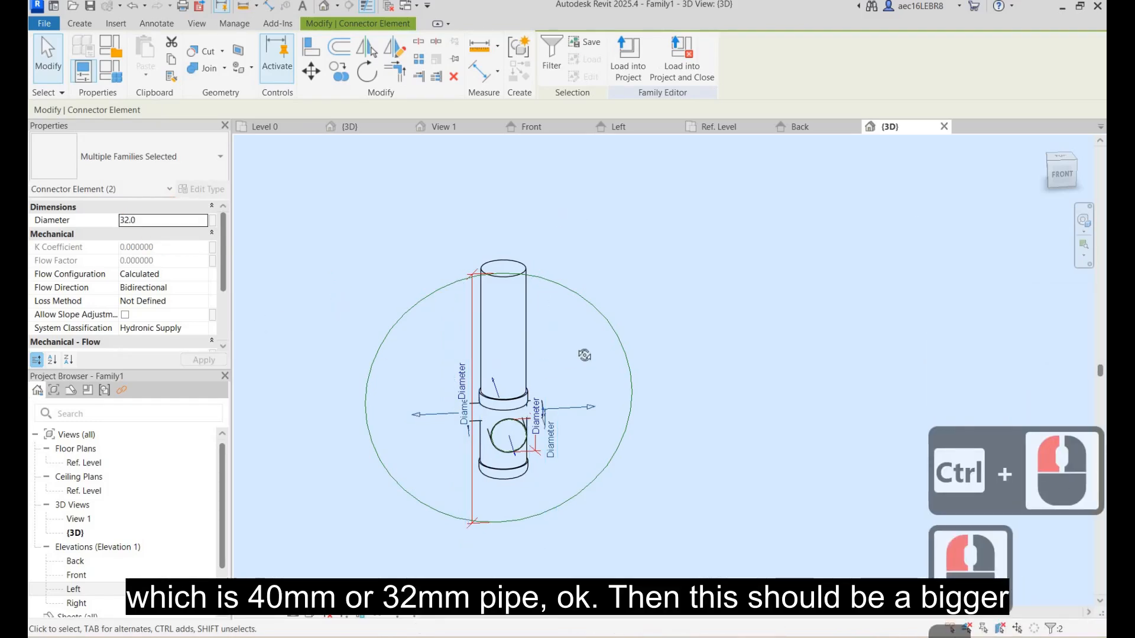
key(Escape)
Set the diameter of the pipe connector on the larger inlet opposite the outlet to 50 mm.
shift+middle_drag(470, 299, 601, 334)
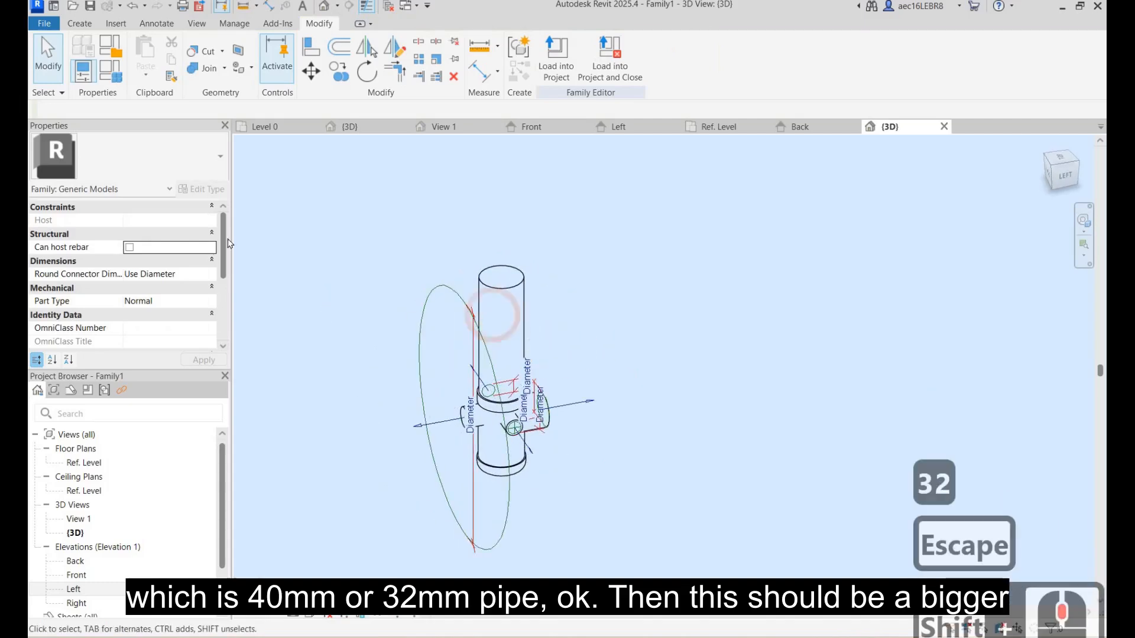
click(423, 411)
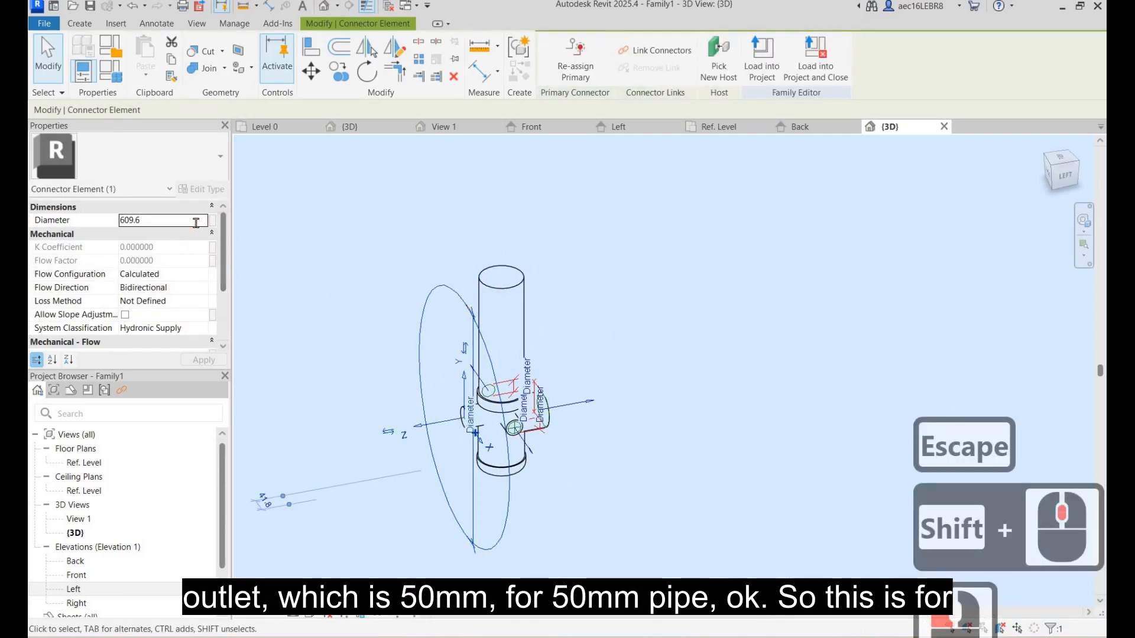
click(196, 223)
text(50)
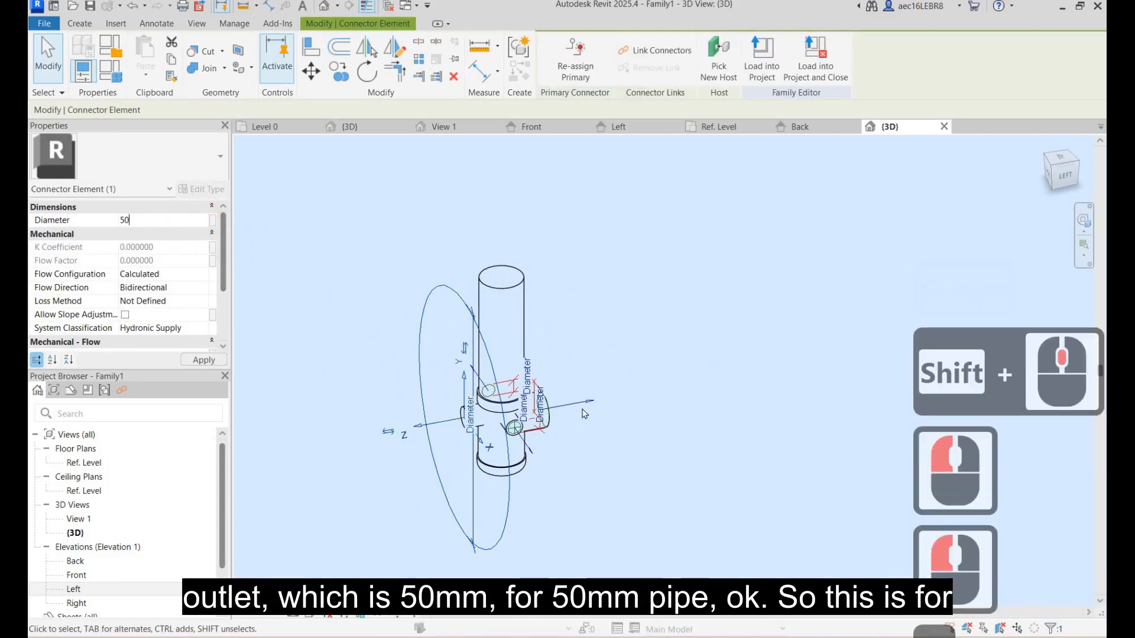
key(Escape)
Check the diameters assigned to the pipe connectors on the outlet and the inlets from several sides of the trap.
click(588, 397)
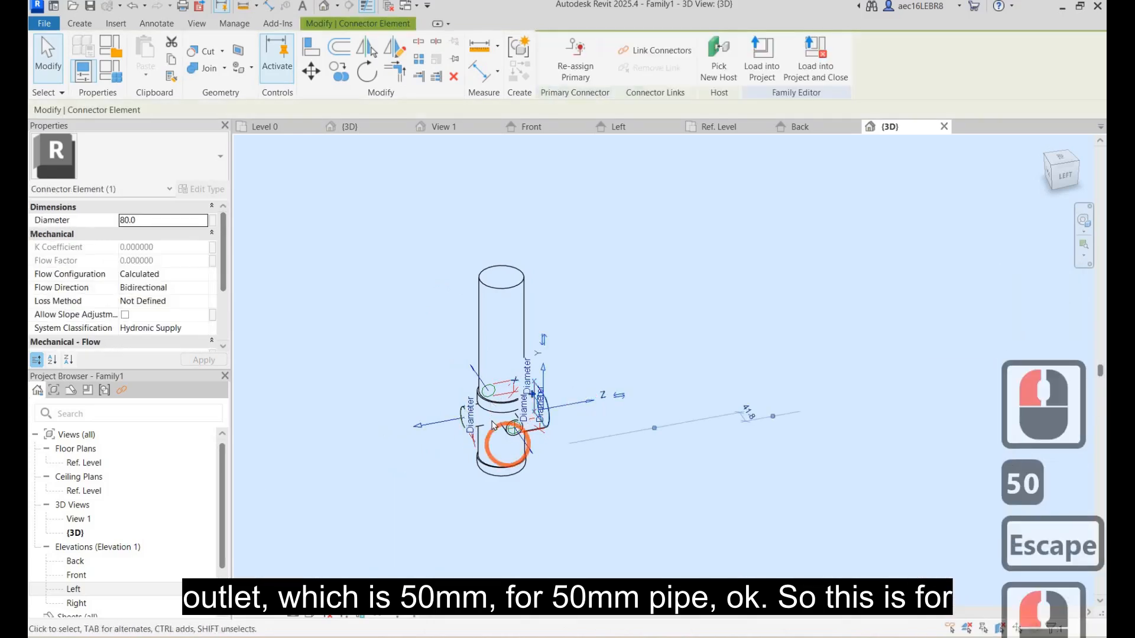
scroll(513, 442, up, 1)
shift+middle_drag(384, 413, 430, 423)
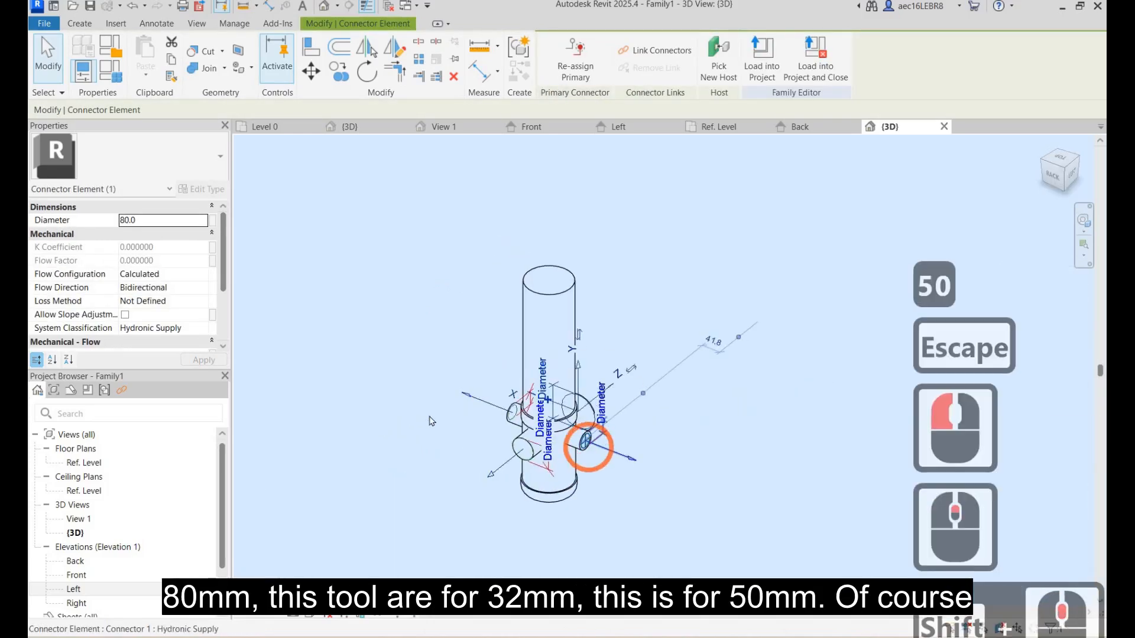
click(587, 447)
click(474, 391)
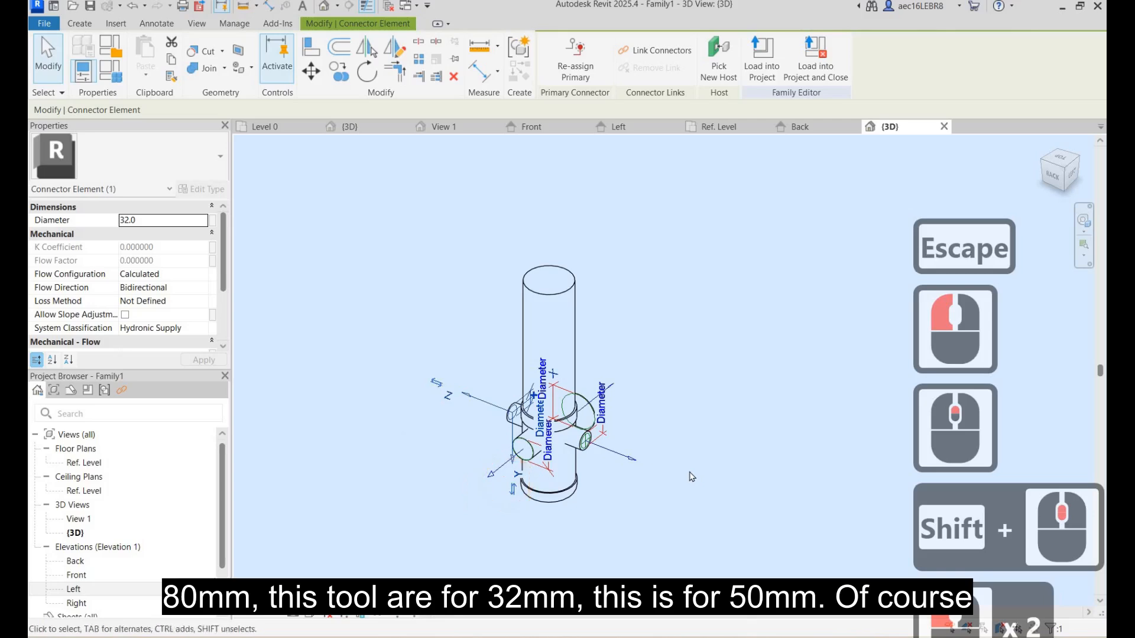
click(502, 469)
shift+middle_drag(584, 328, 773, 491)
key(Escape)
click(613, 307)
key(Escape)
click(722, 279)
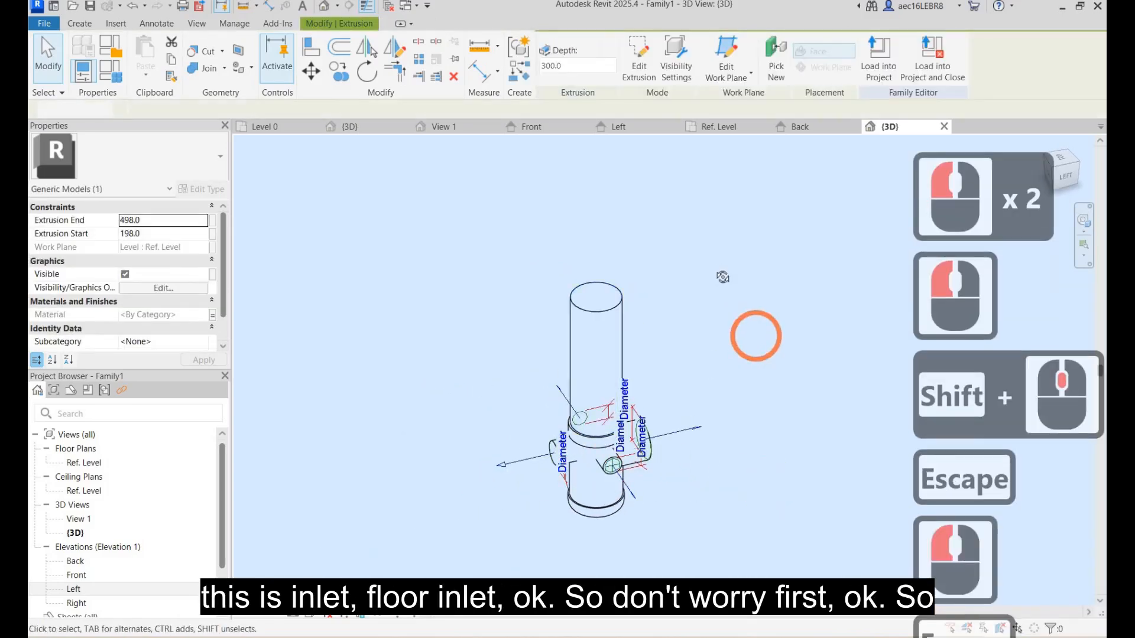
shift+middle_drag(730, 458, 638, 426)
scroll(682, 544, up, 3)
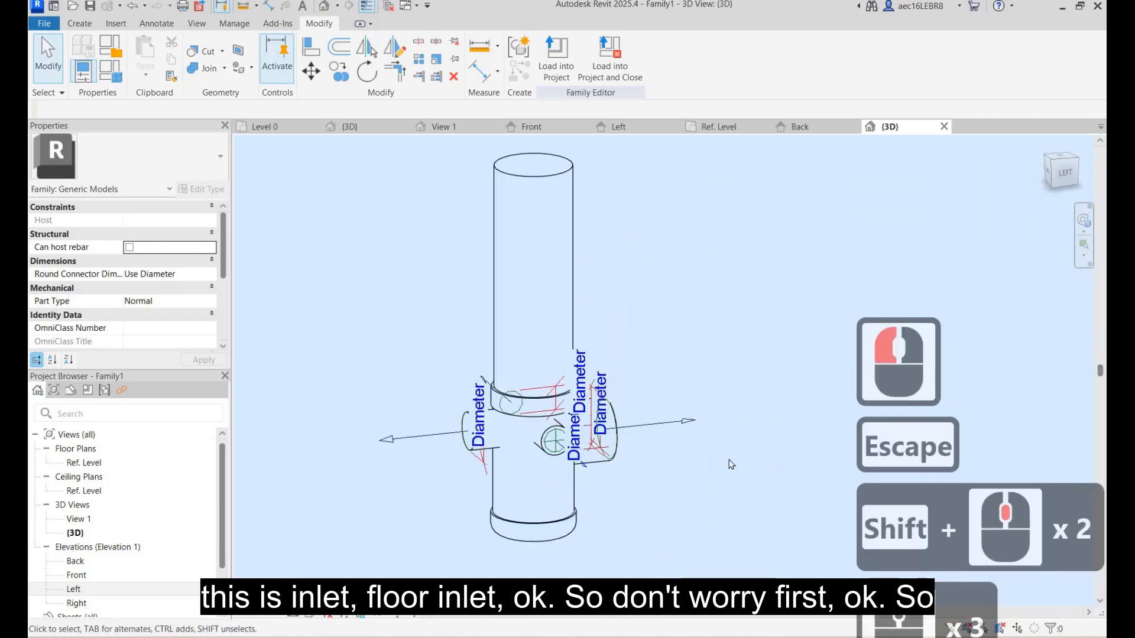
Set the system classification of the outlet's pipe connector to Sanitary.
click(688, 424)
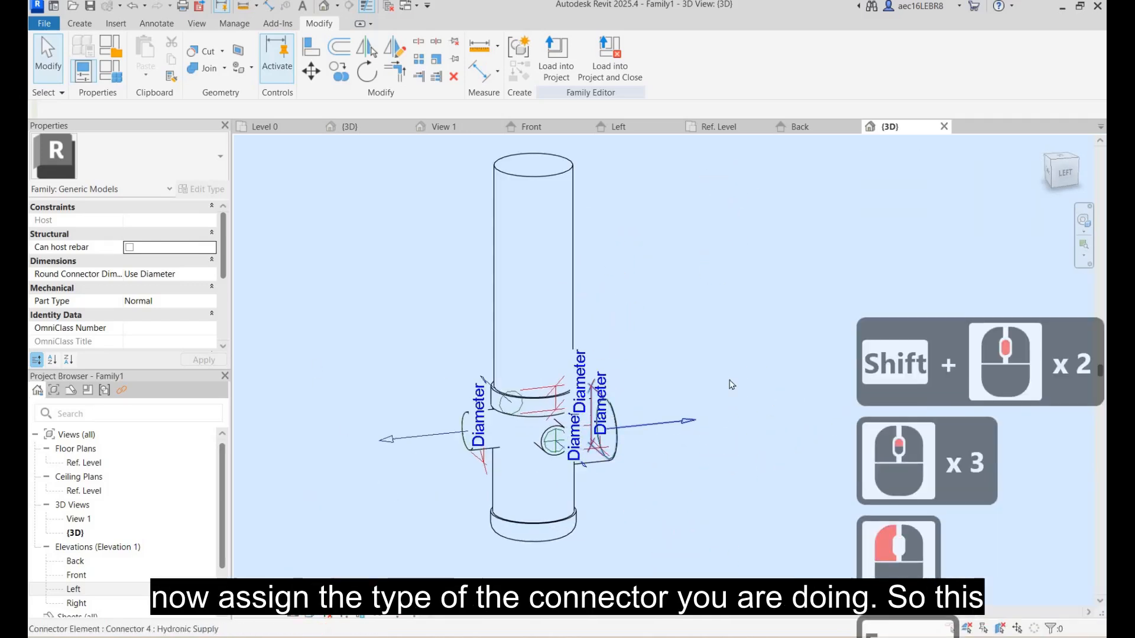
key(Escape)
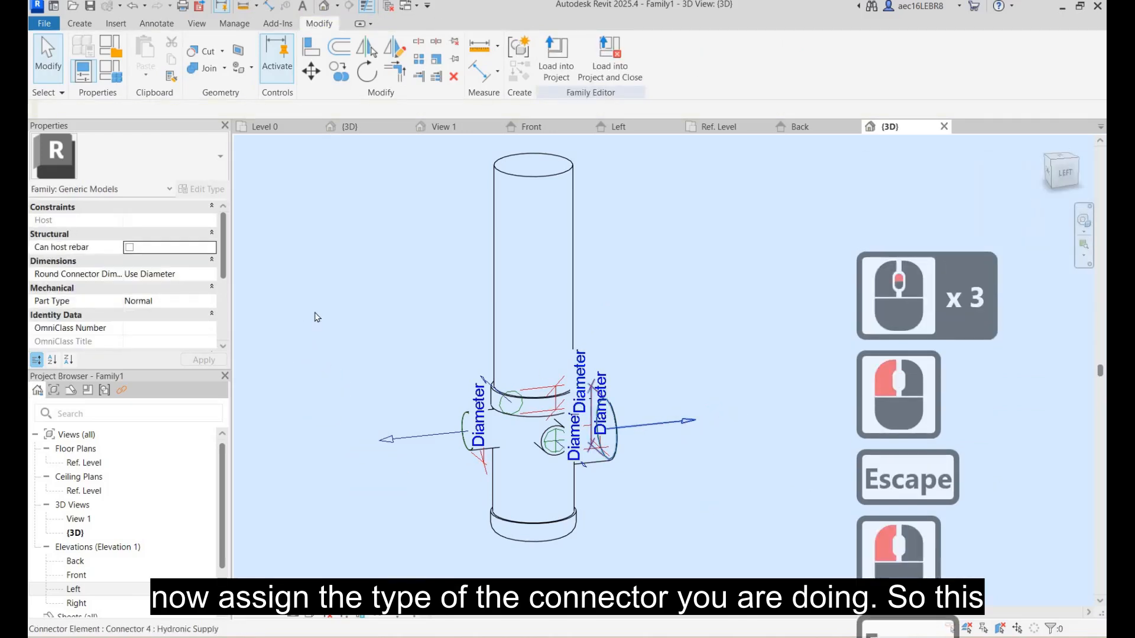
click(687, 422)
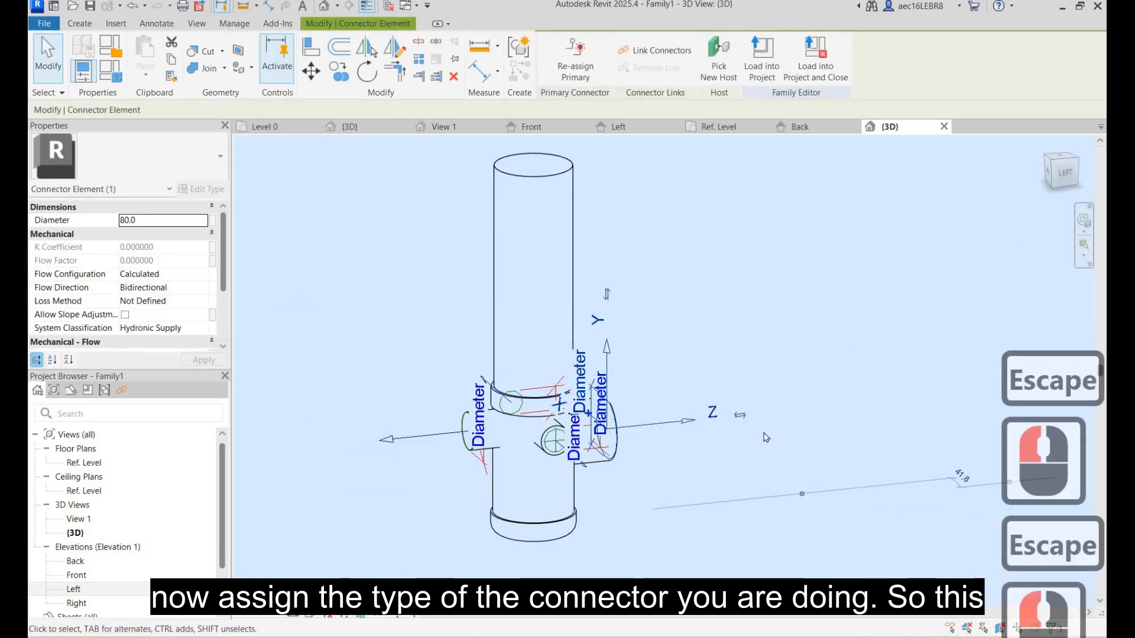
click(204, 328)
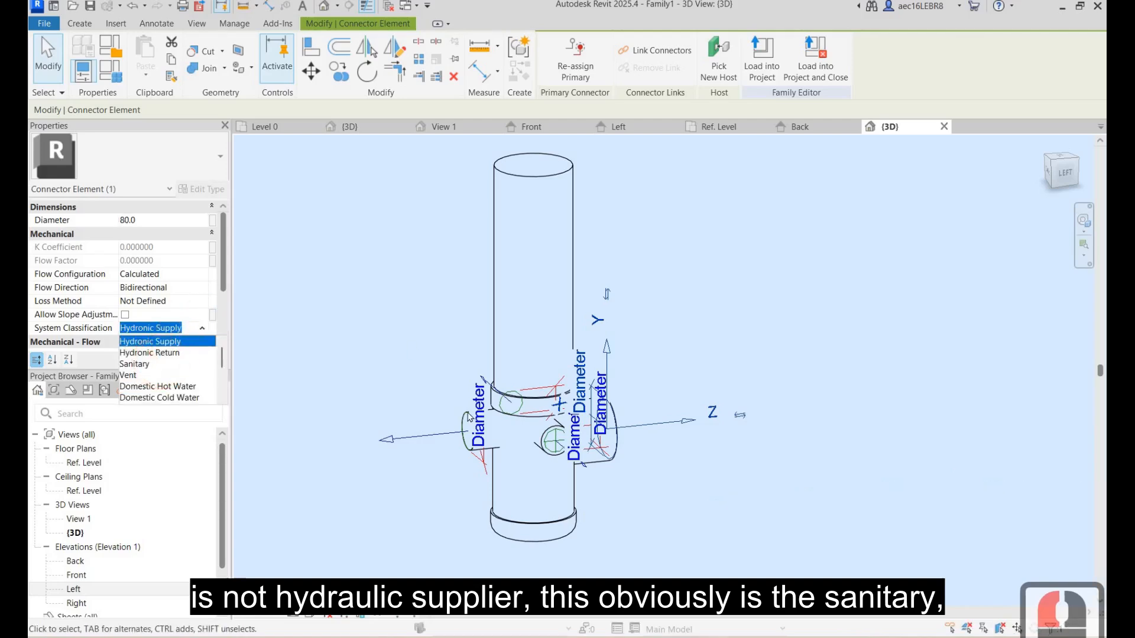
click(155, 364)
click(336, 317)
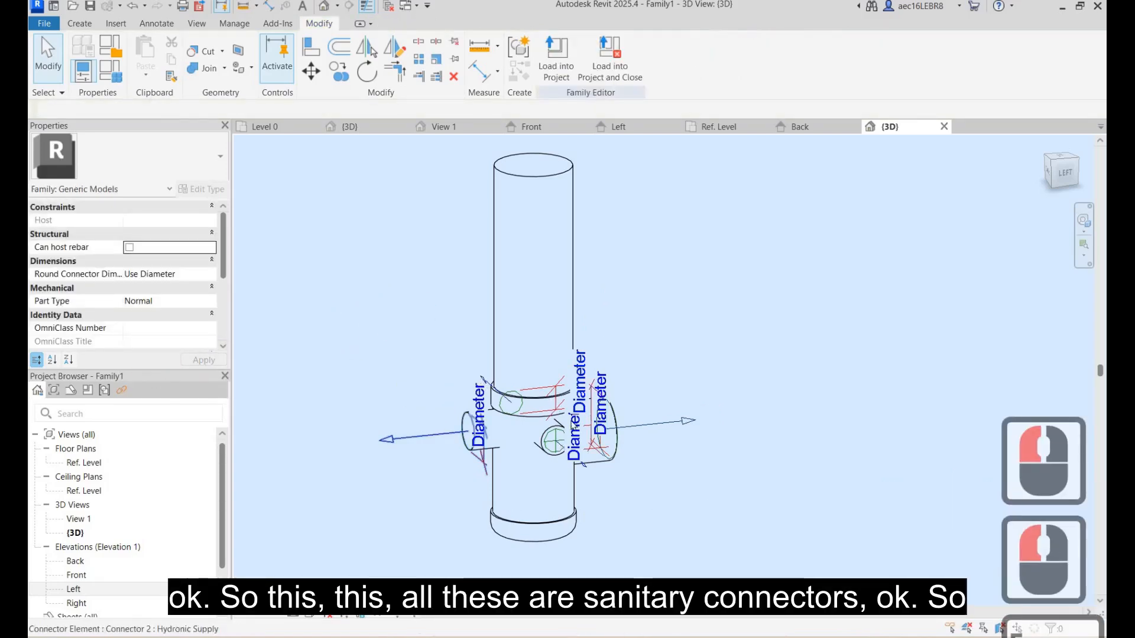
Select the three inlet pipe connectors together and set their system classification to Sanitary.
shift+middle_drag(299, 308, 509, 499)
click(572, 413)
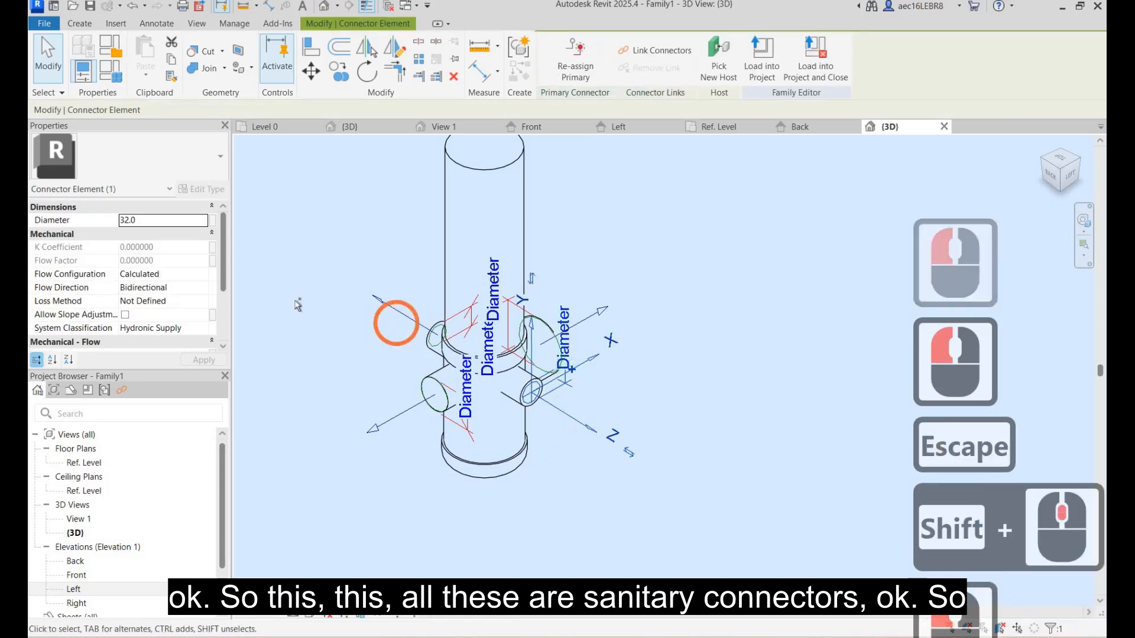
ctrl+click(396, 321)
ctrl+click(398, 413)
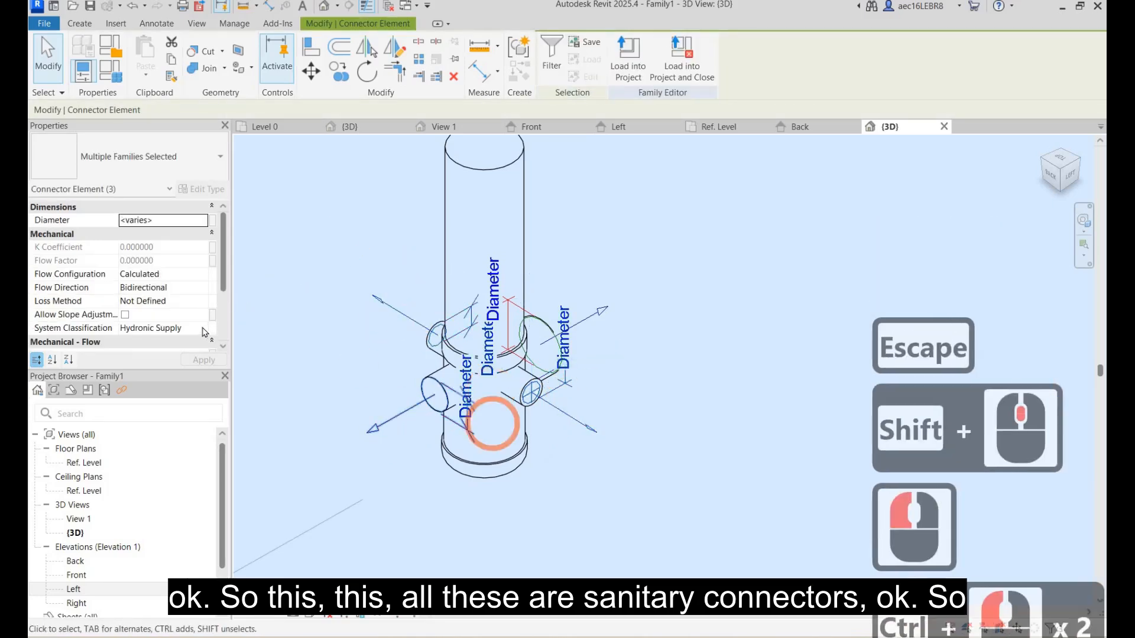
click(201, 328)
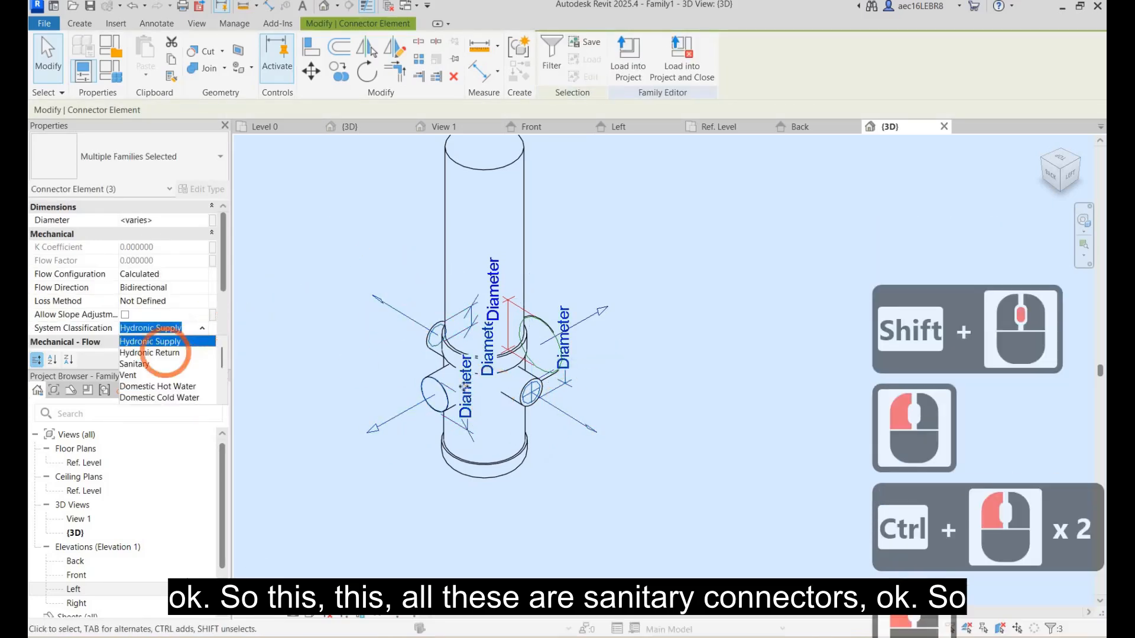
click(150, 357)
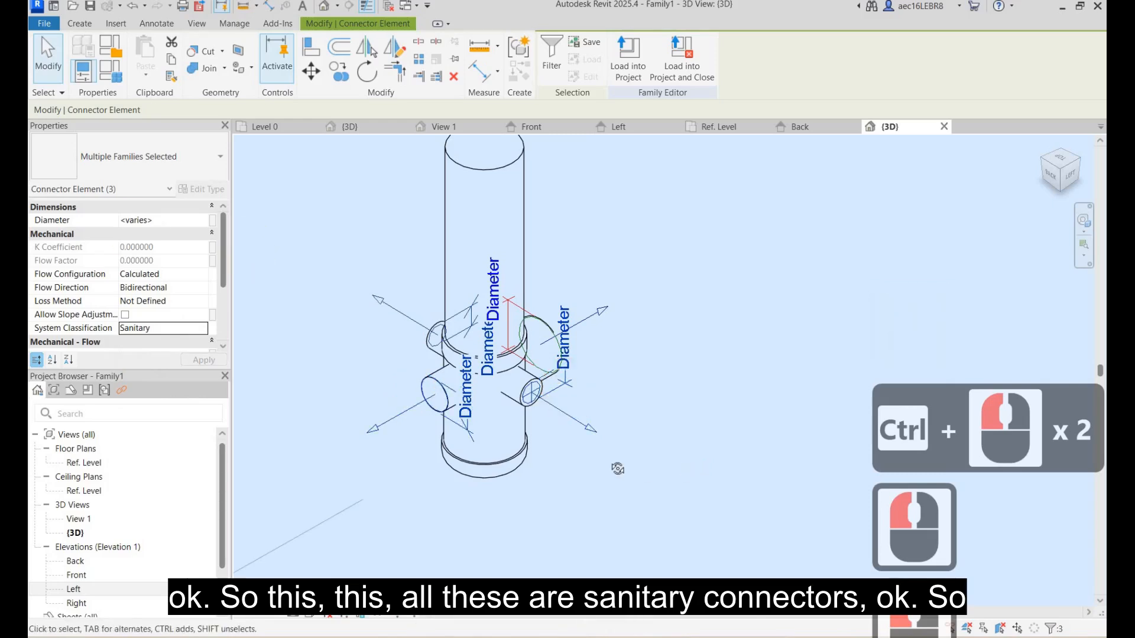
click(455, 416)
Set the flow direction of the outlet's pipe connector to Out.
shift+middle_drag(777, 356, 575, 418)
click(456, 410)
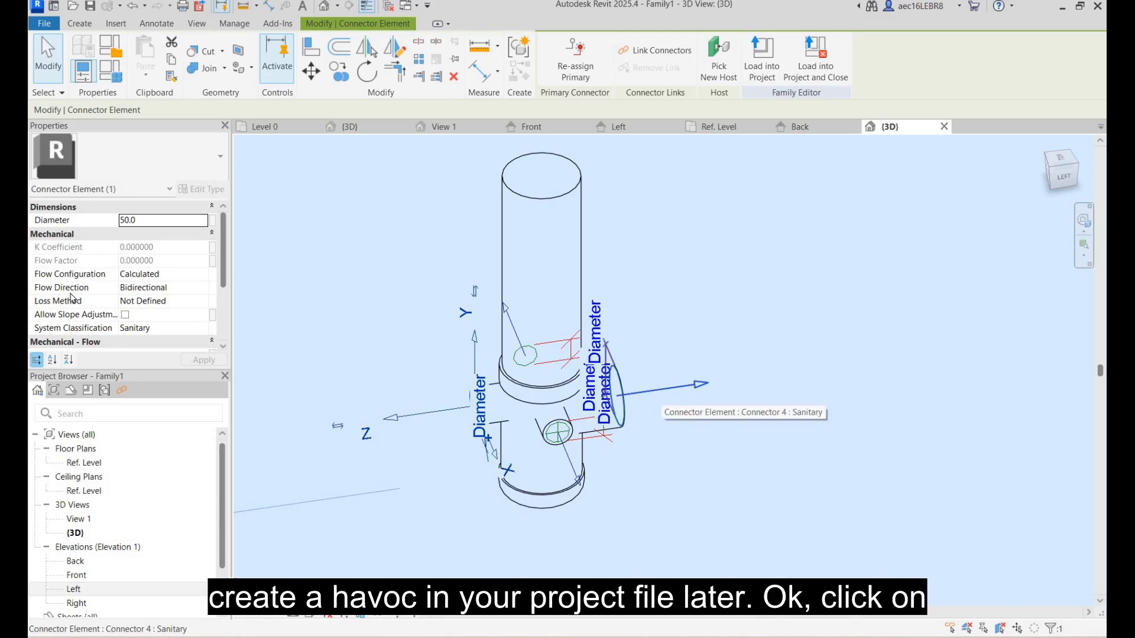
click(659, 387)
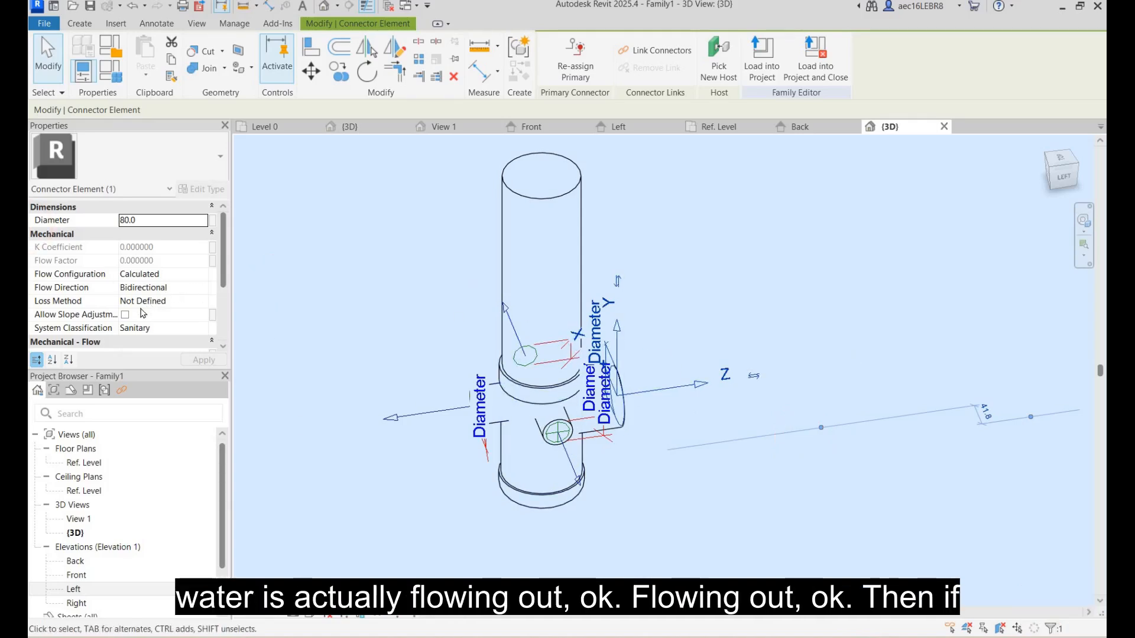
click(202, 288)
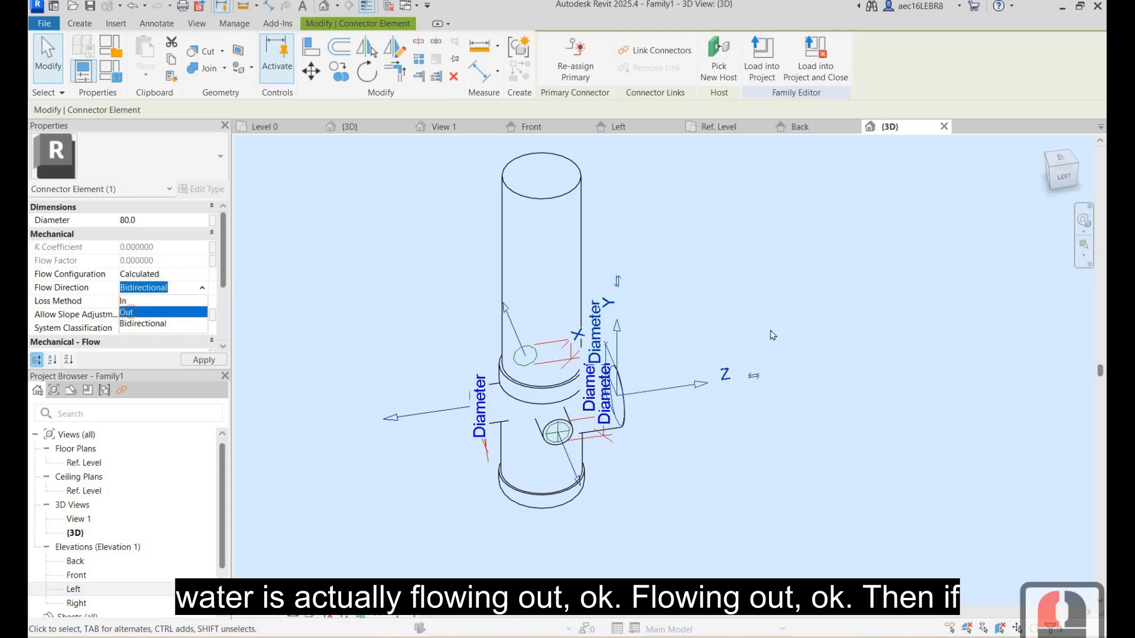
click(172, 313)
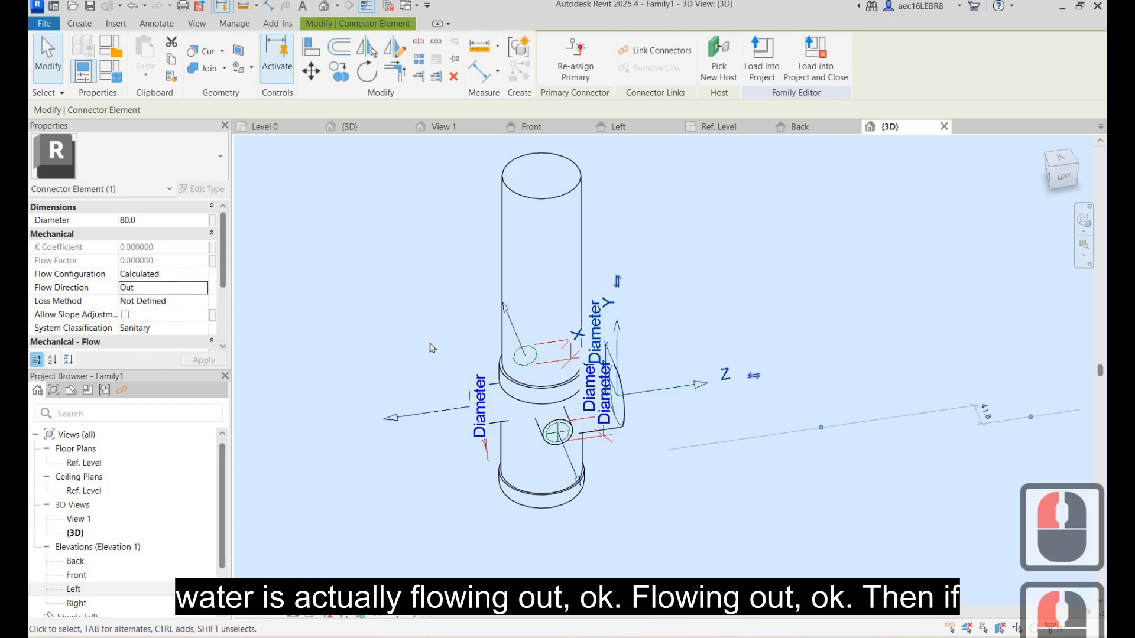
click(662, 392)
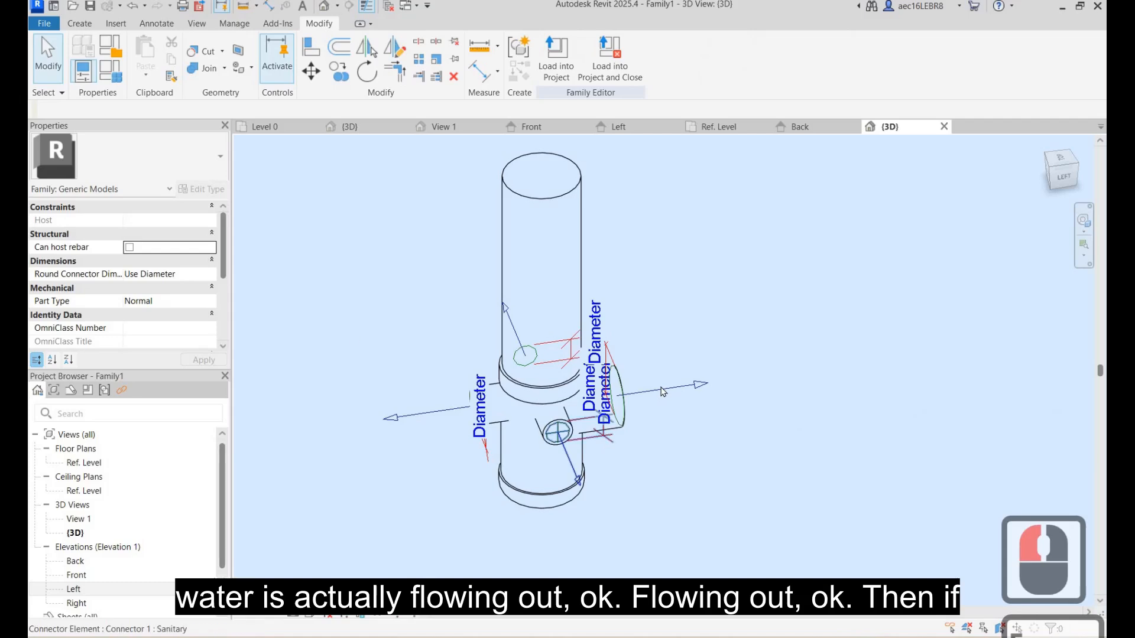
key(Escape)
click(618, 371)
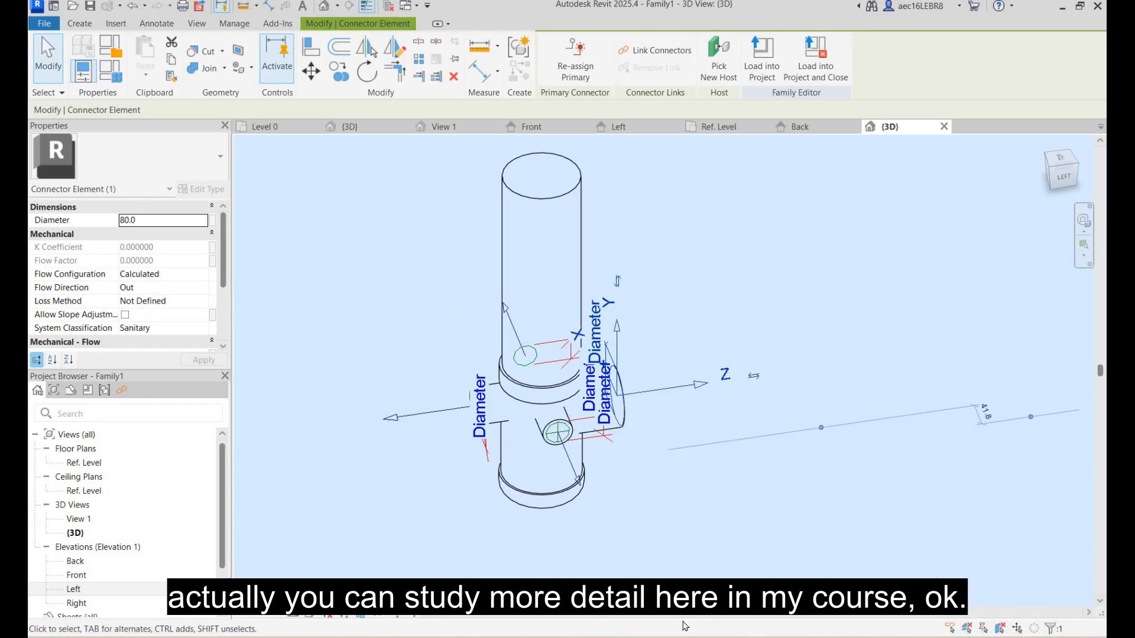
Switch to the web browser and examine the introduction of the Revit MEP plumbing services course page.
mouse_move(615, 637)
click(756, 576)
scroll(930, 428, up, 20)
scroll(904, 456, up, 16)
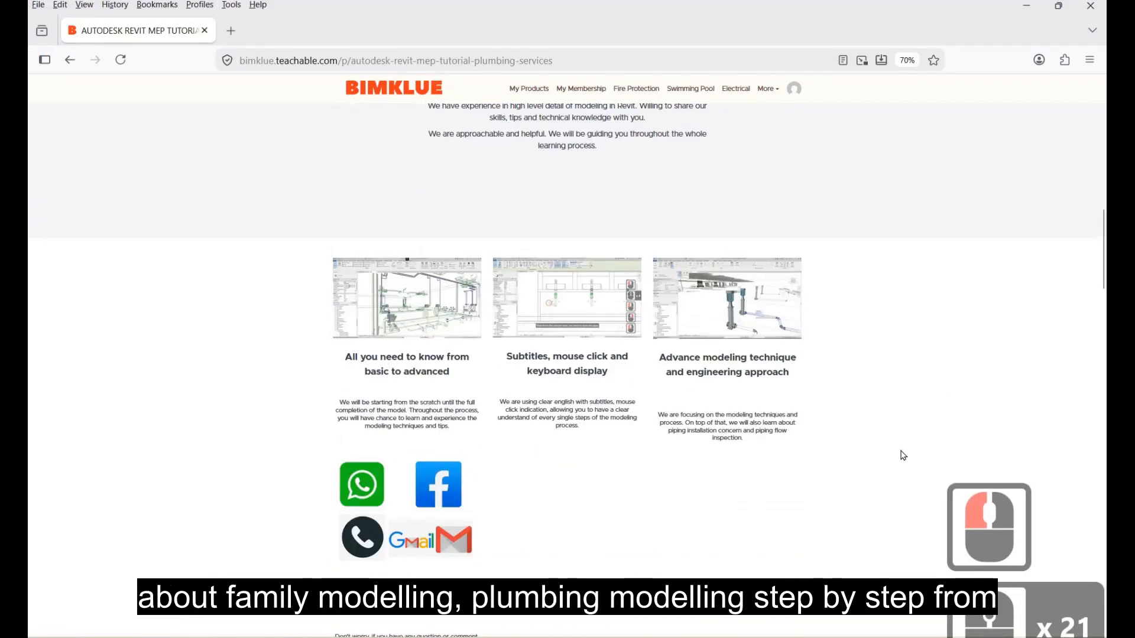
scroll(821, 405, down, 3)
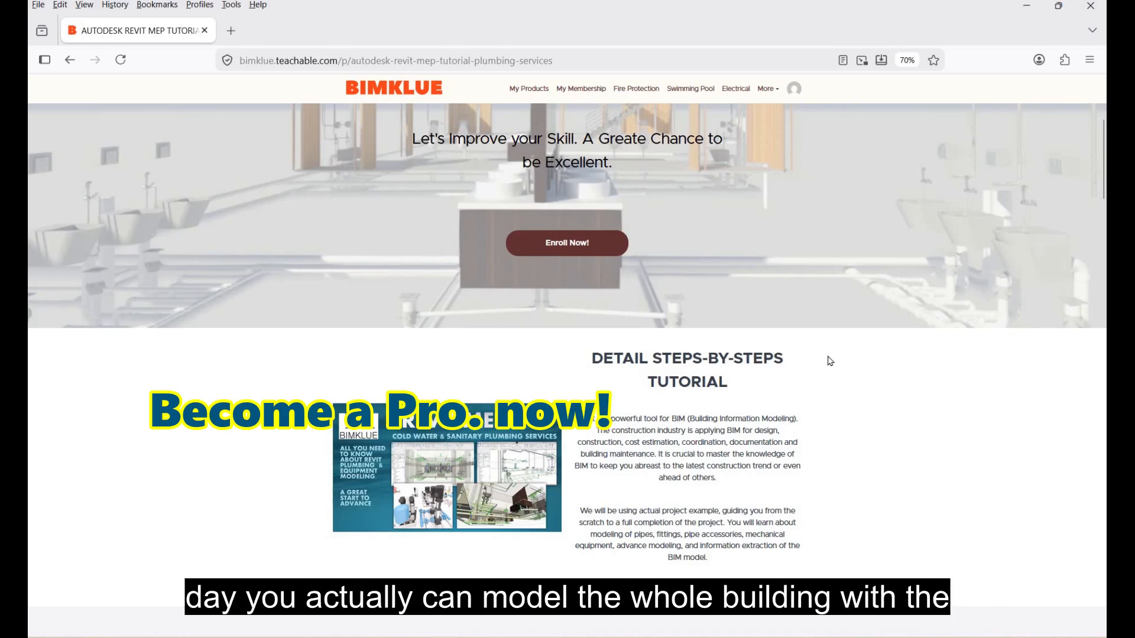
scroll(491, 403, up, 2)
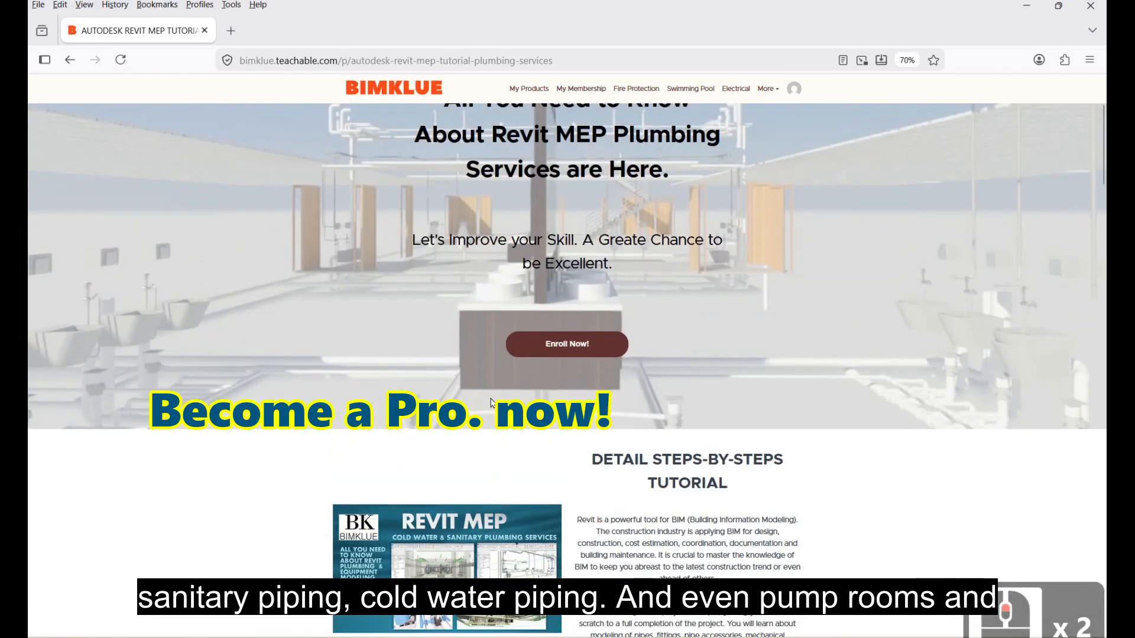
scroll(492, 403, down, 2)
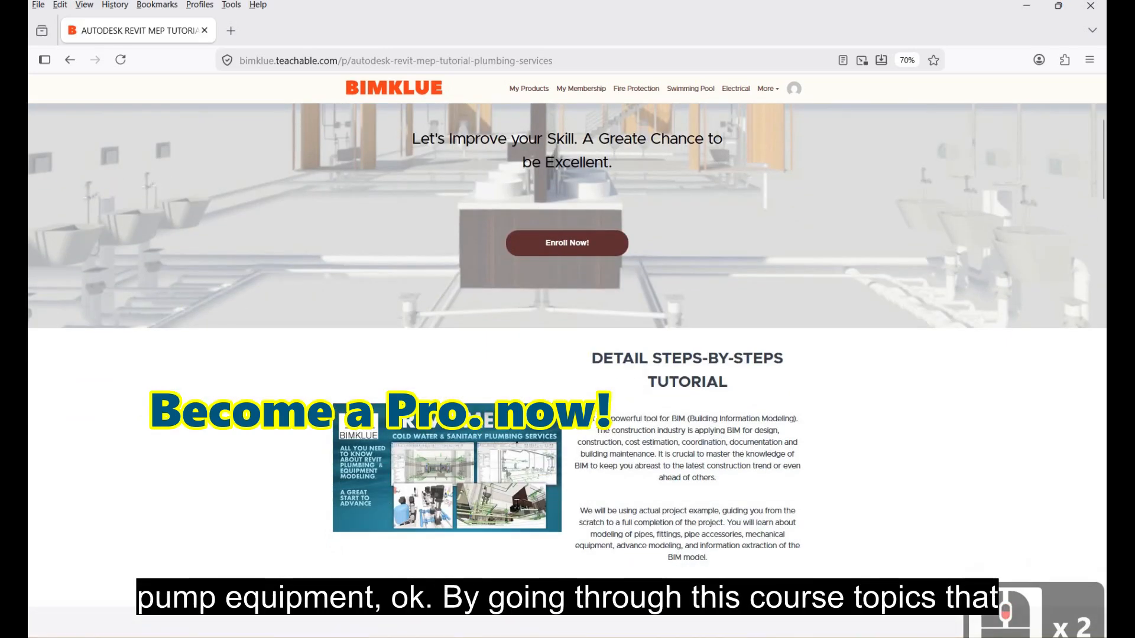
Examine the plumbing course's example curriculum and its pricing options.
scroll(515, 509, down, 11)
scroll(510, 510, down, 14)
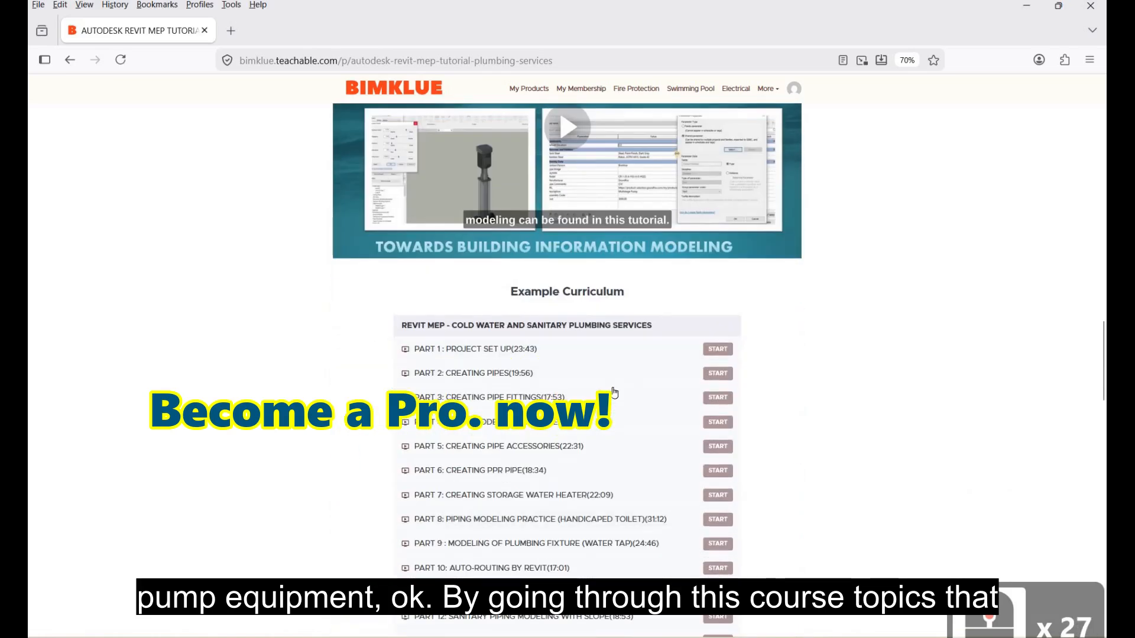
scroll(704, 334, down, 5)
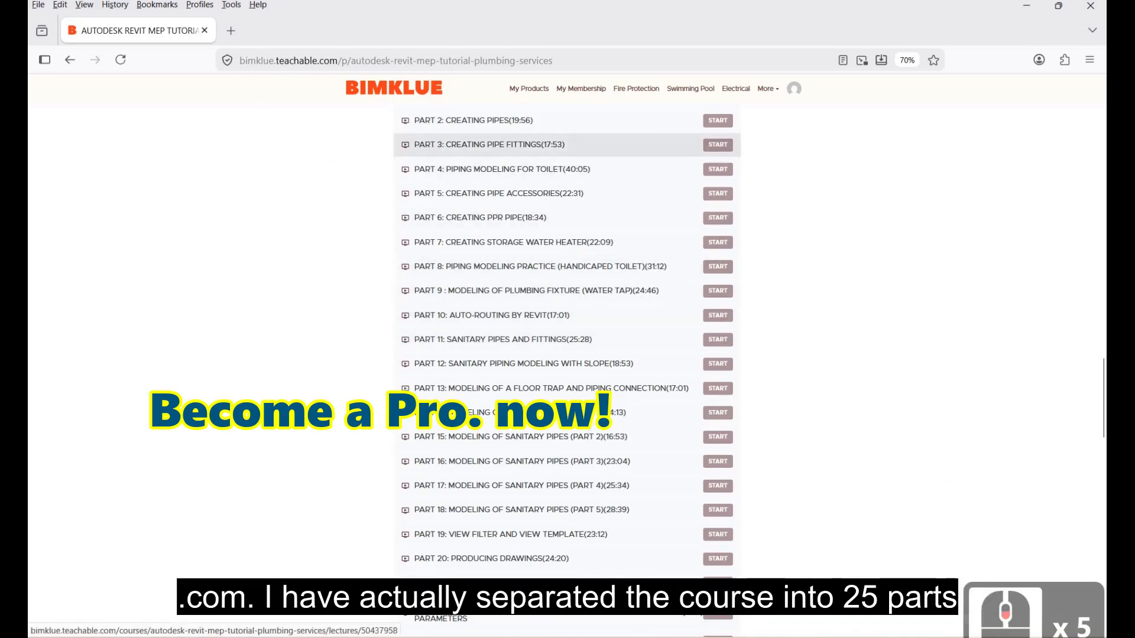
scroll(787, 286, down, 2)
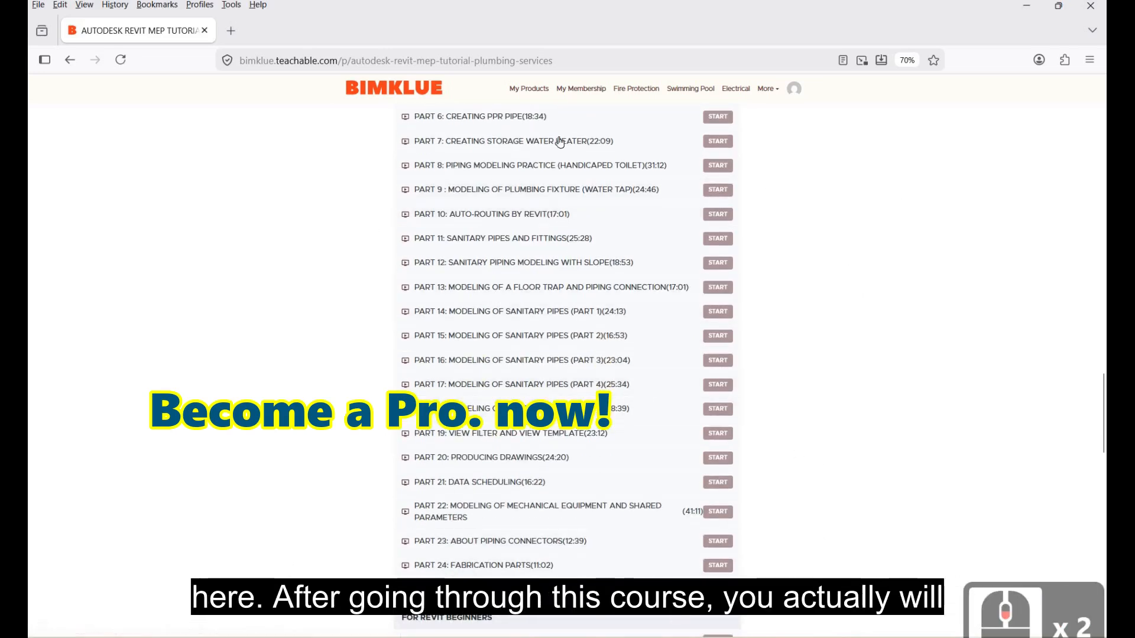
scroll(809, 380, up, 2)
scroll(809, 380, down, 2)
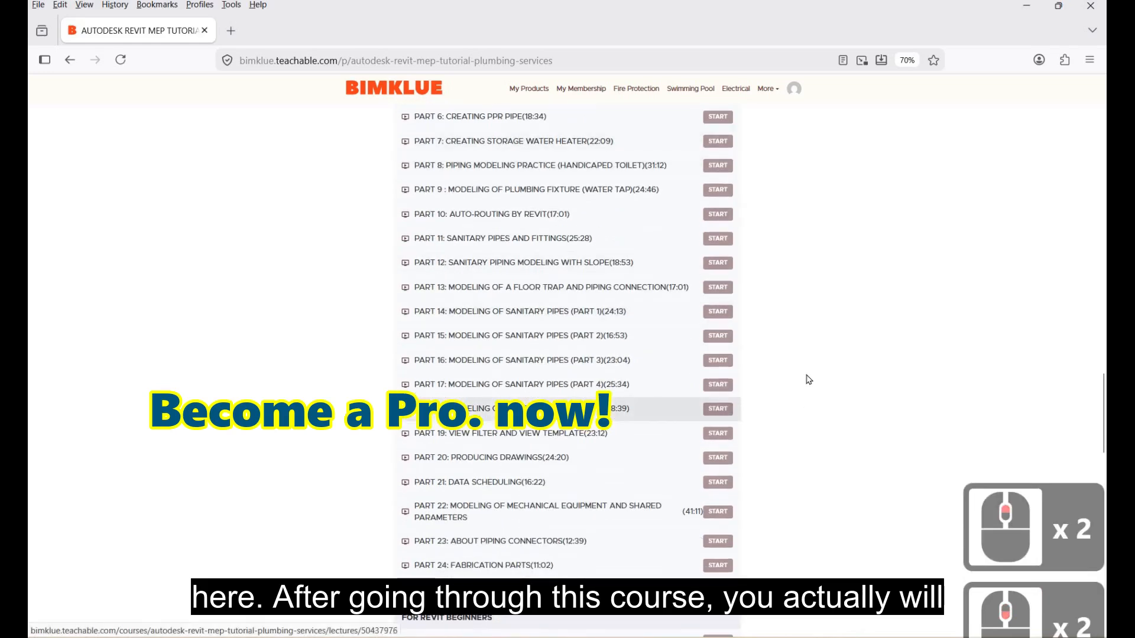
scroll(809, 382, down, 2)
scroll(809, 381, down, 2)
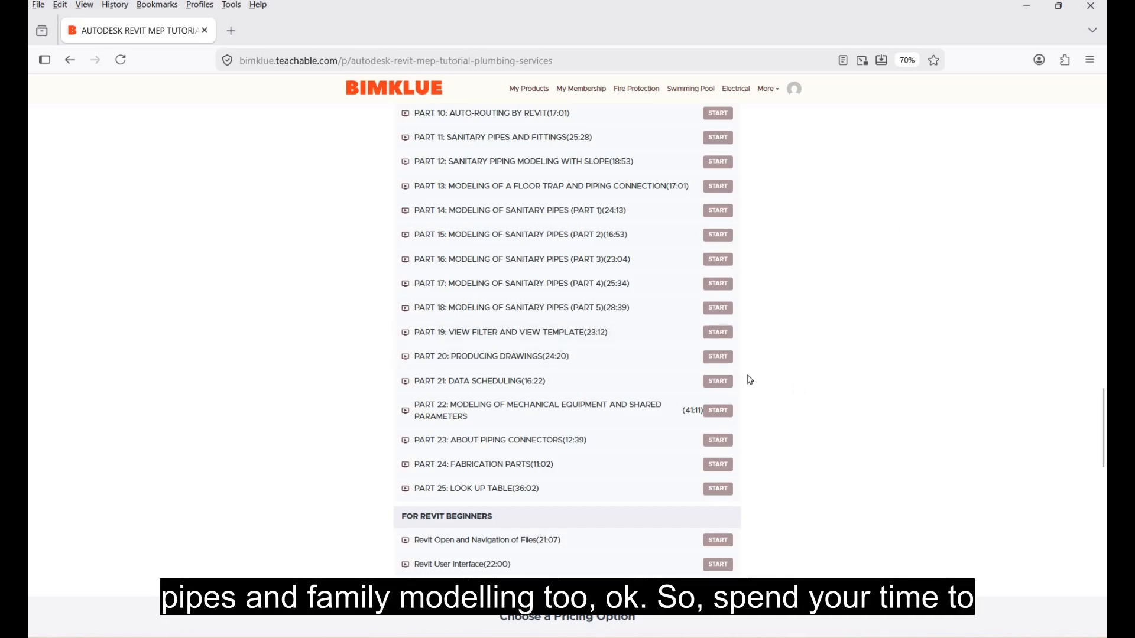
scroll(750, 379, down, 2)
scroll(750, 380, up, 4)
scroll(709, 376, down, 8)
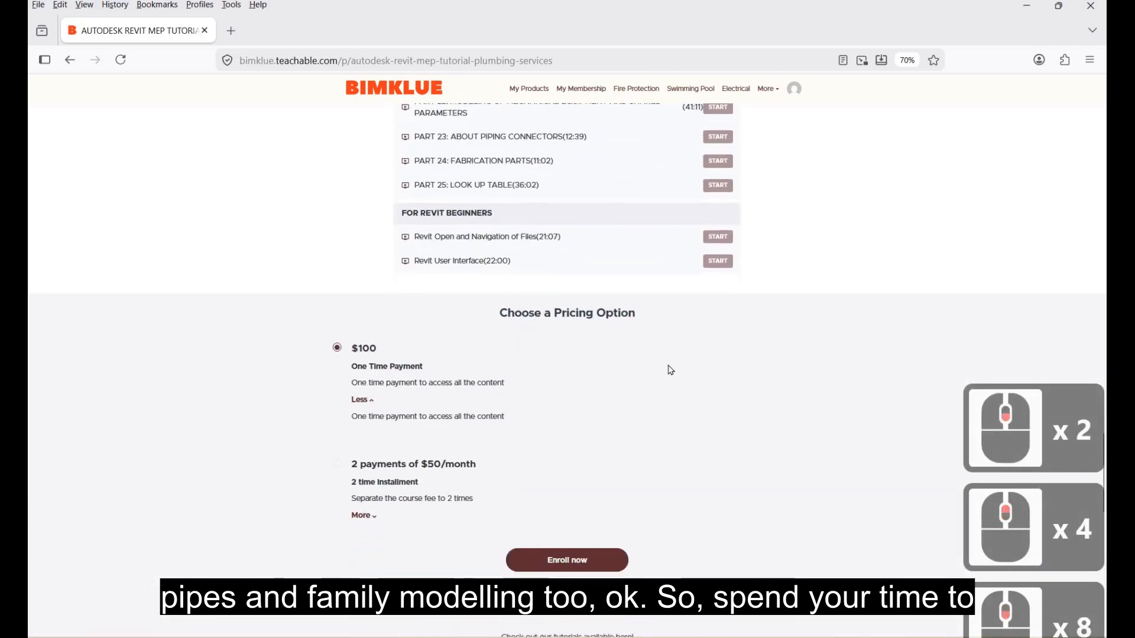
scroll(671, 371, down, 6)
scroll(469, 394, up, 5)
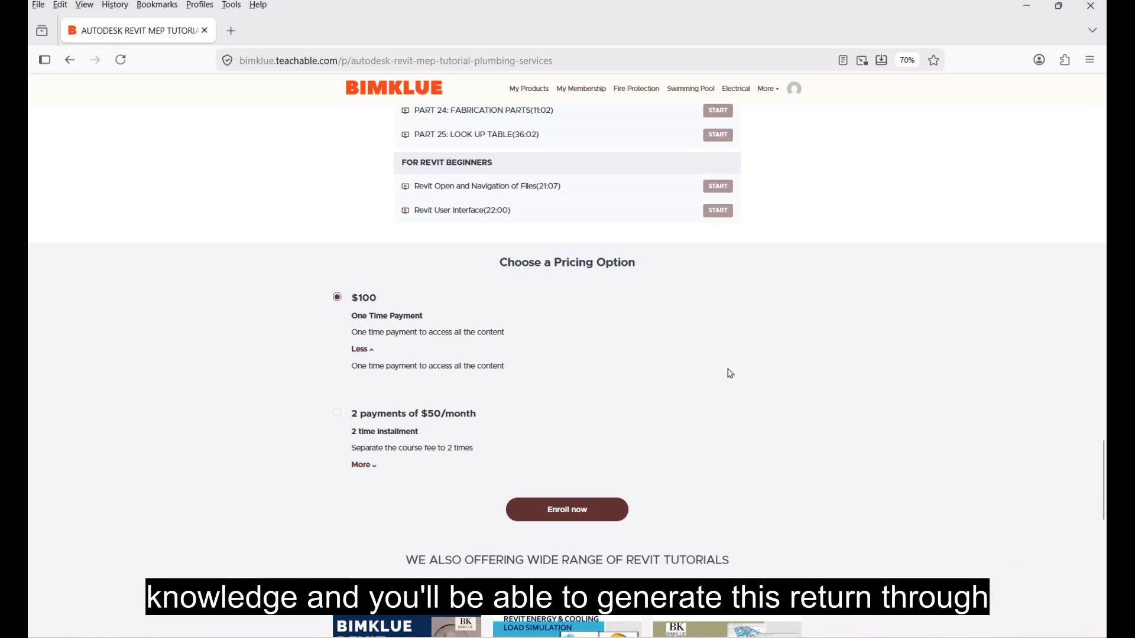
scroll(724, 360, down, 1)
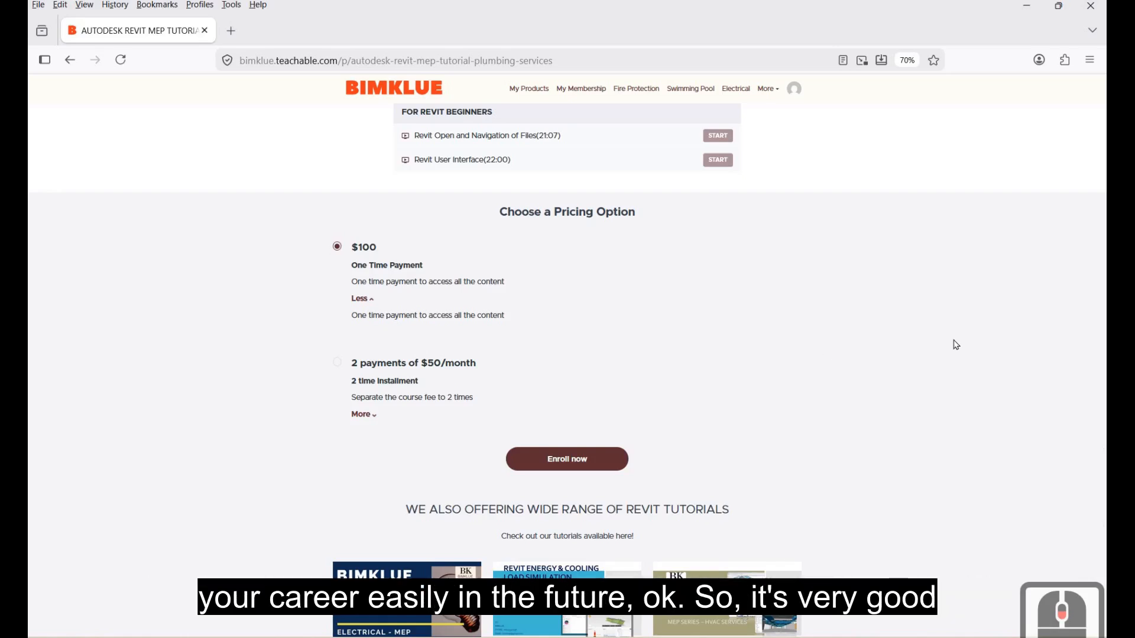
Examine the other Revit tutorials offered on the course page and switch back to the family in Revit.
scroll(956, 345, down, 4)
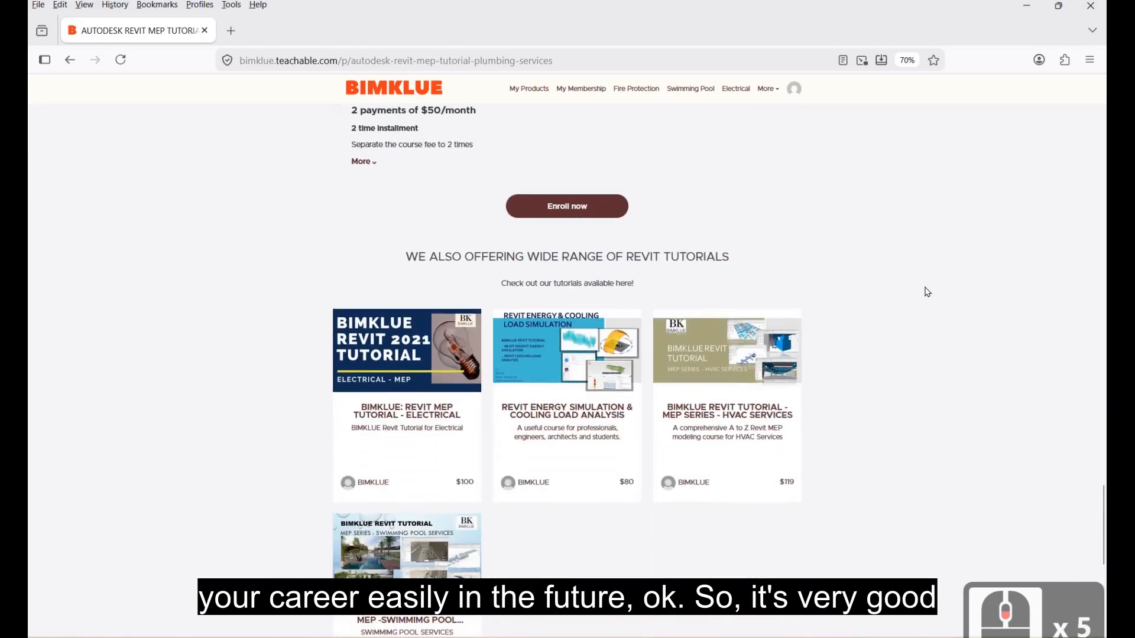
scroll(1031, 18, up, 4)
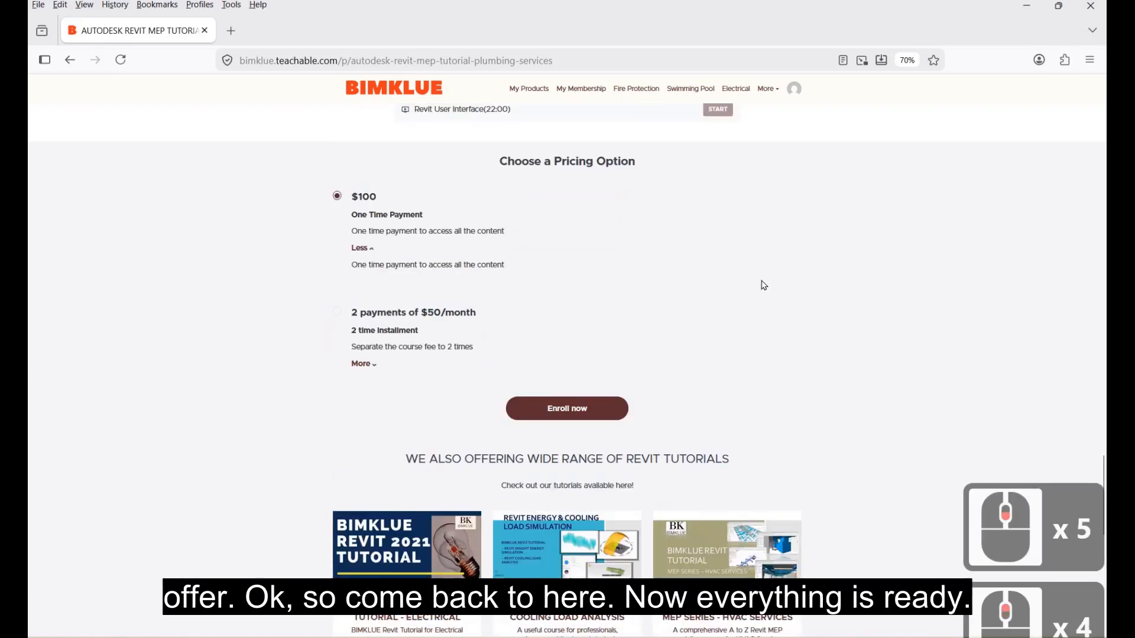
click(1026, 6)
click(759, 280)
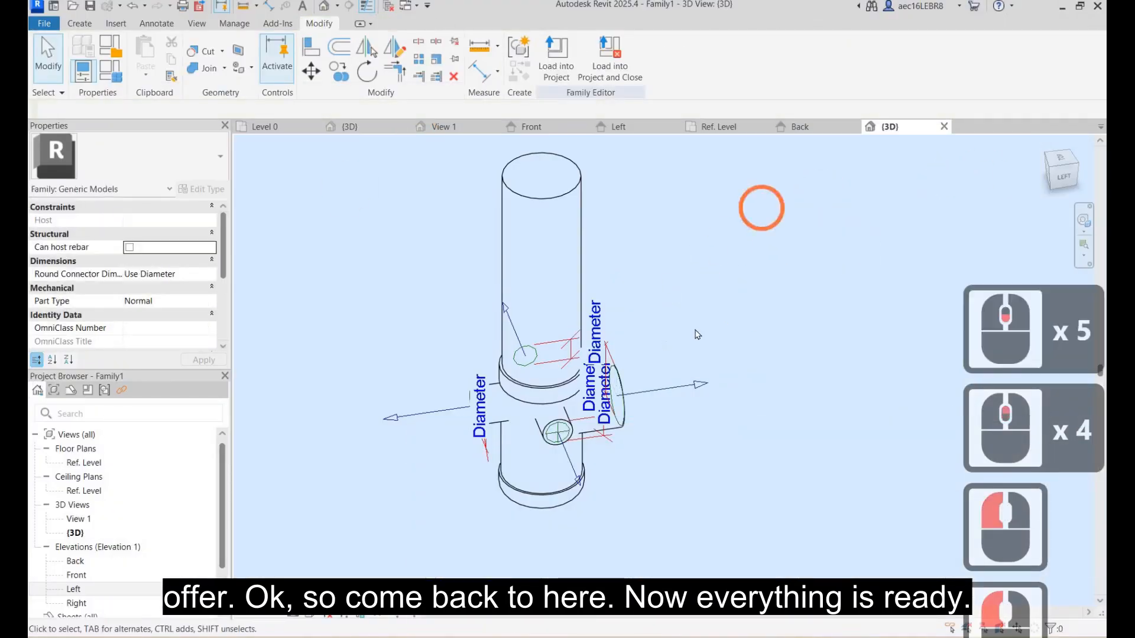
Select the three inlet pipe connectors together and set their flow direction to In.
shift+middle_drag(668, 365, 692, 319)
click(435, 425)
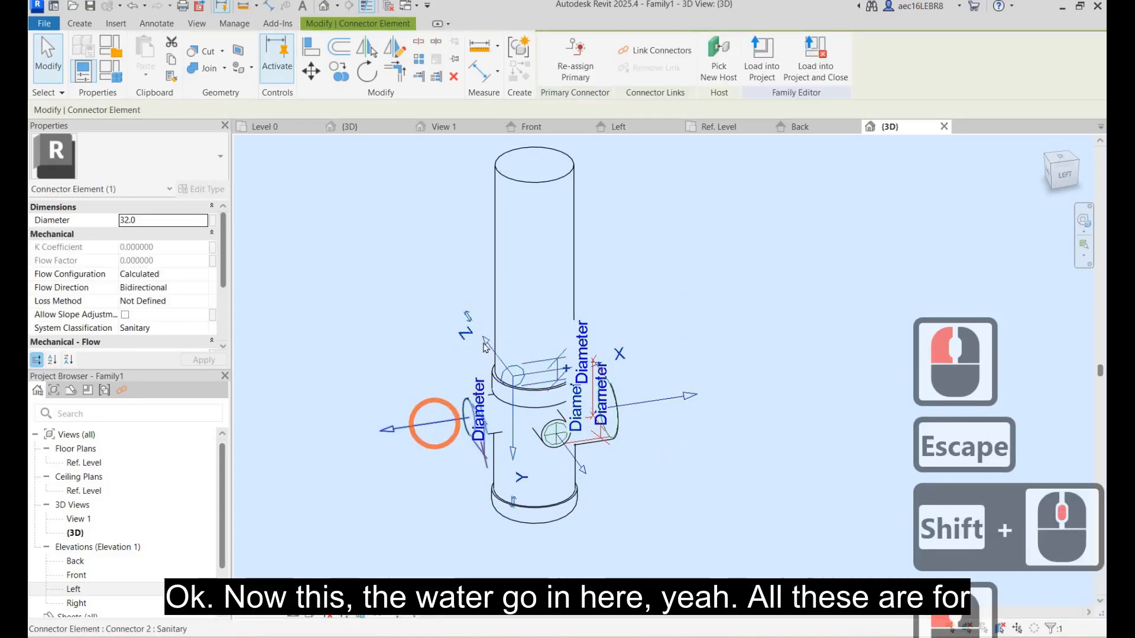
click(456, 346)
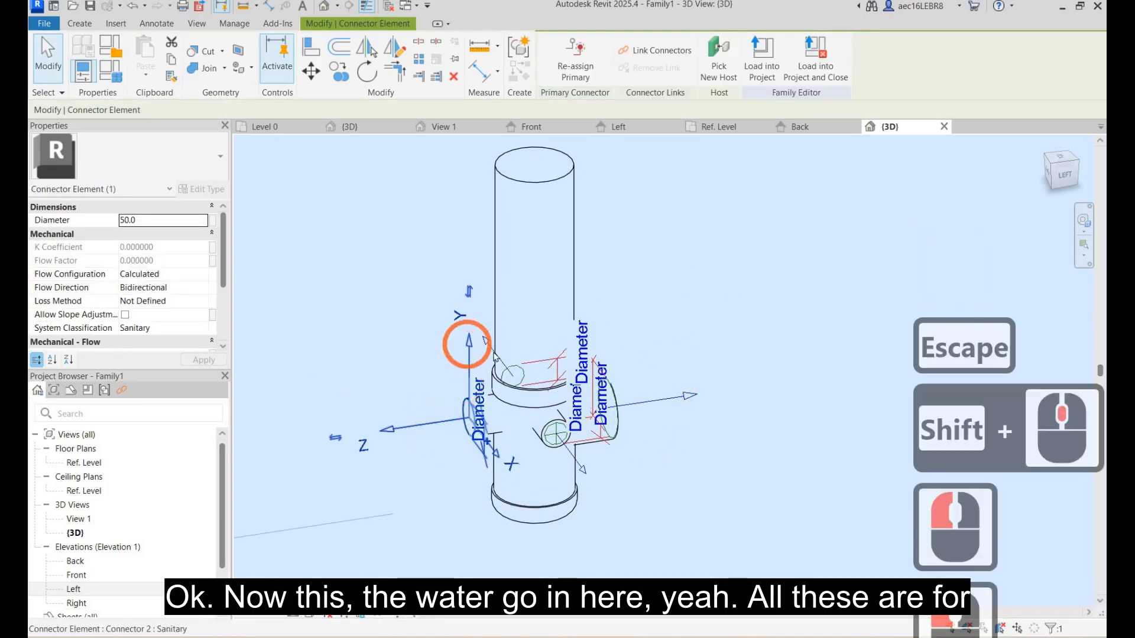
ctrl+click(558, 456)
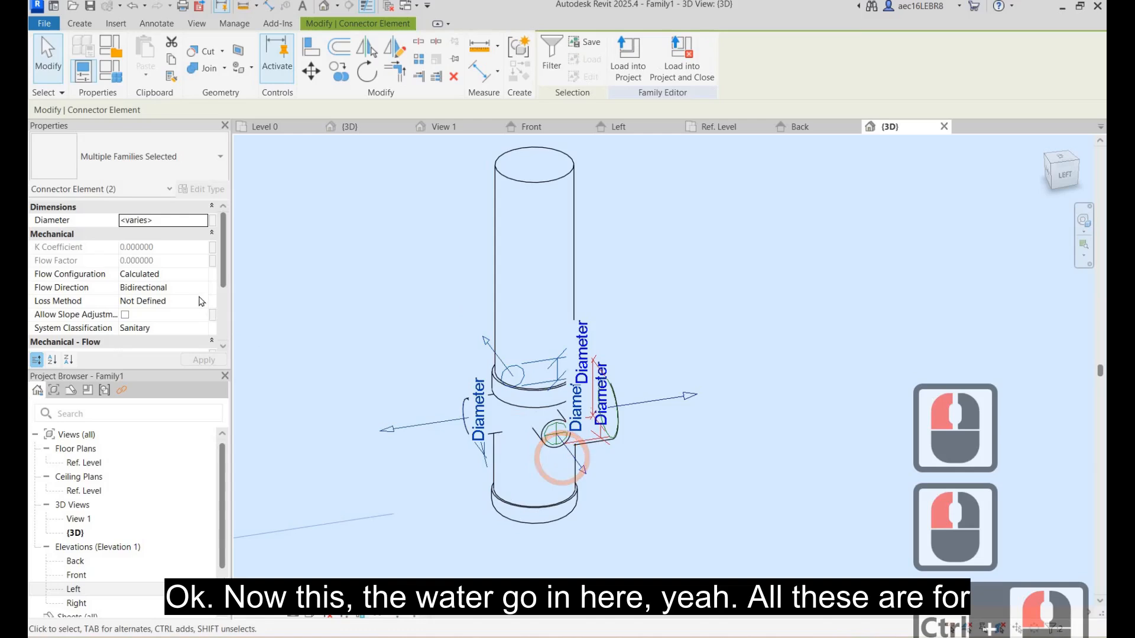
ctrl+click(563, 458)
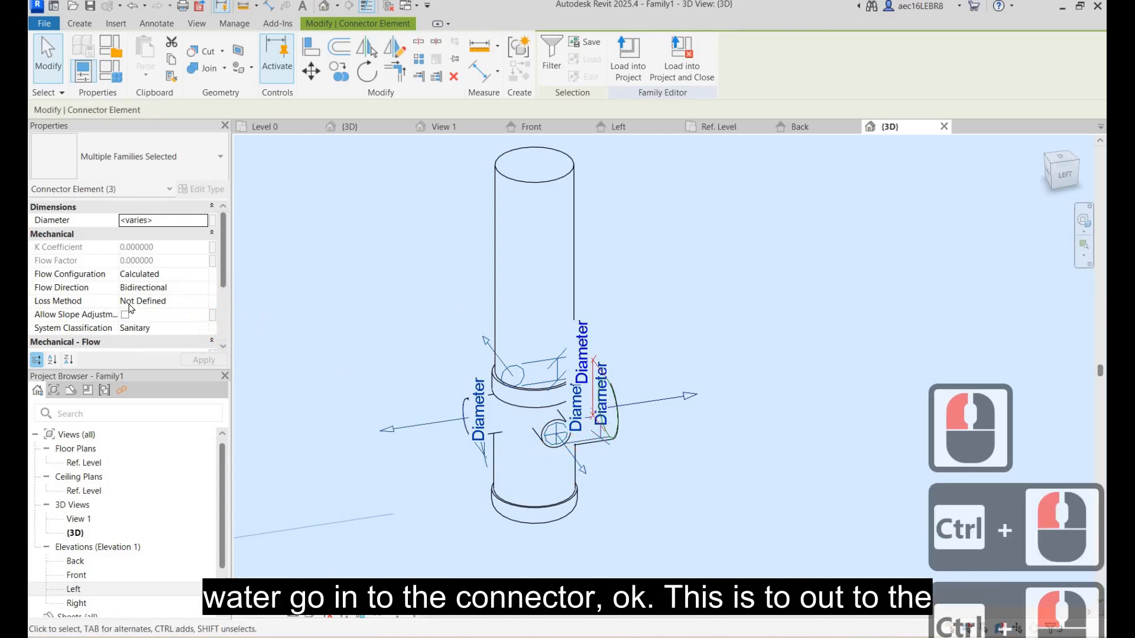
click(163, 287)
click(129, 302)
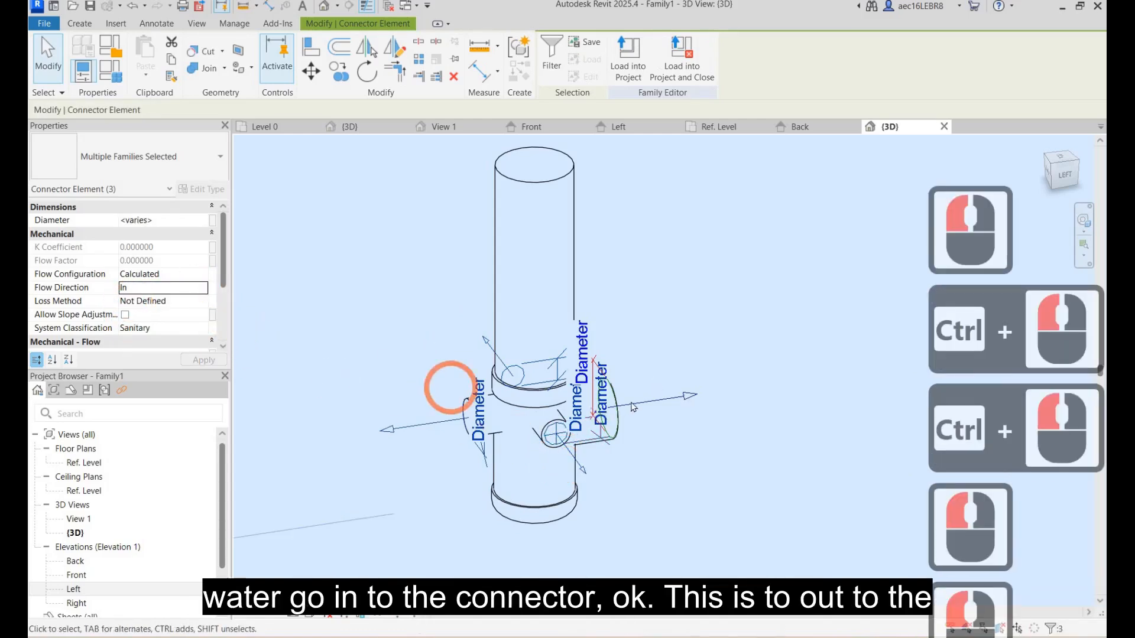
key(Escape)
Examine the outlet connector, the upper pipe sleeve extrusion and an inlet connector in the 3D view.
click(650, 401)
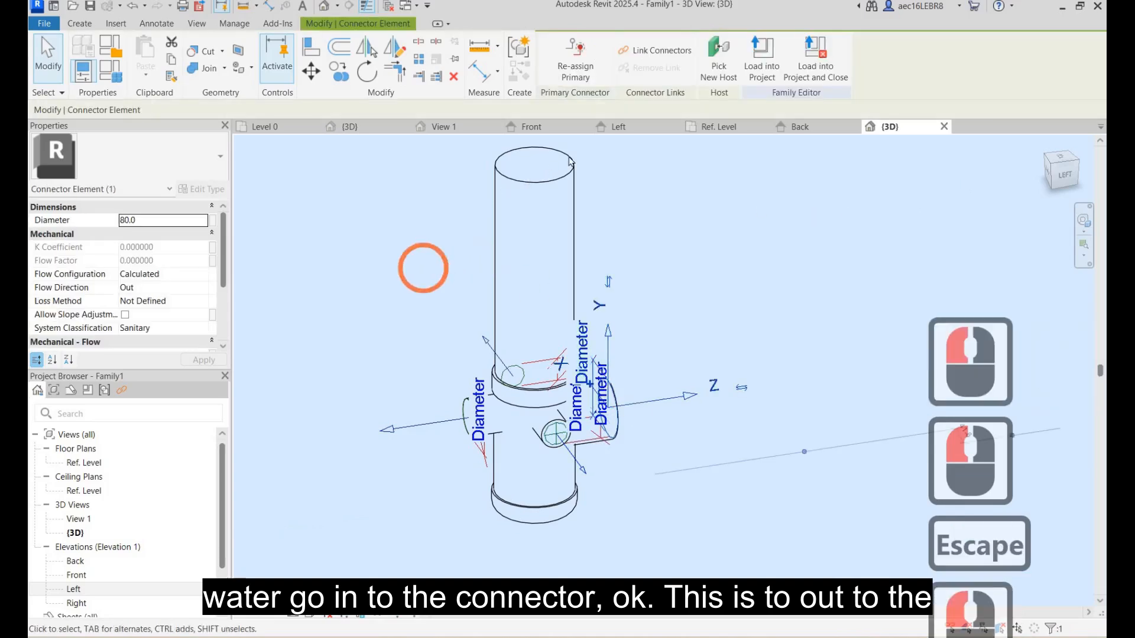
key(Escape)
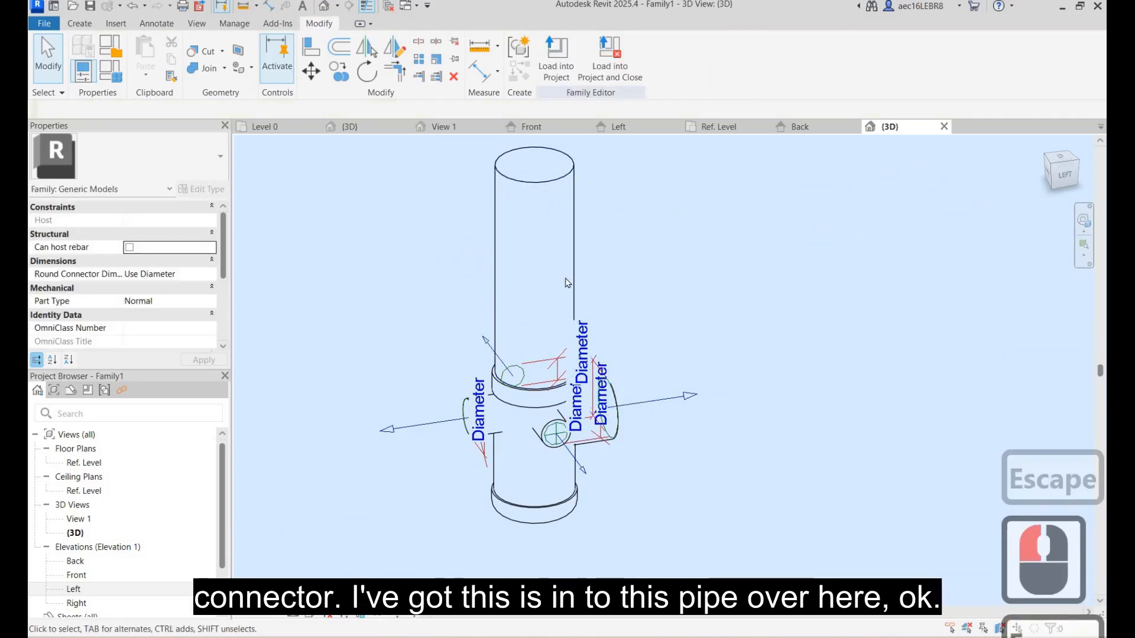
middle_click(669, 301)
middle_click(669, 302)
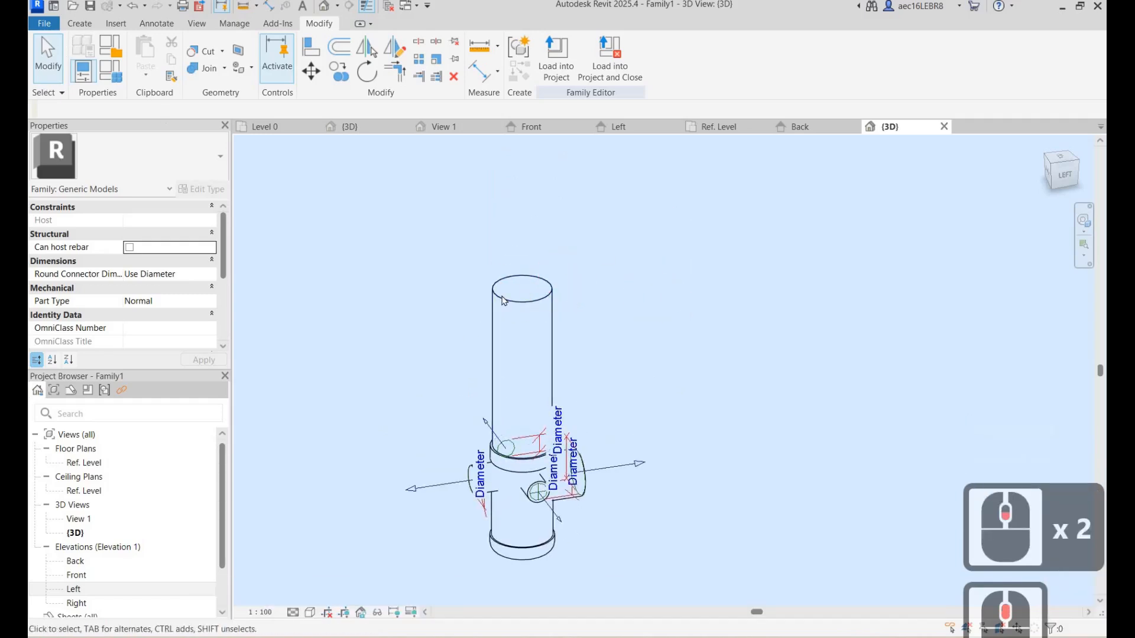
click(525, 275)
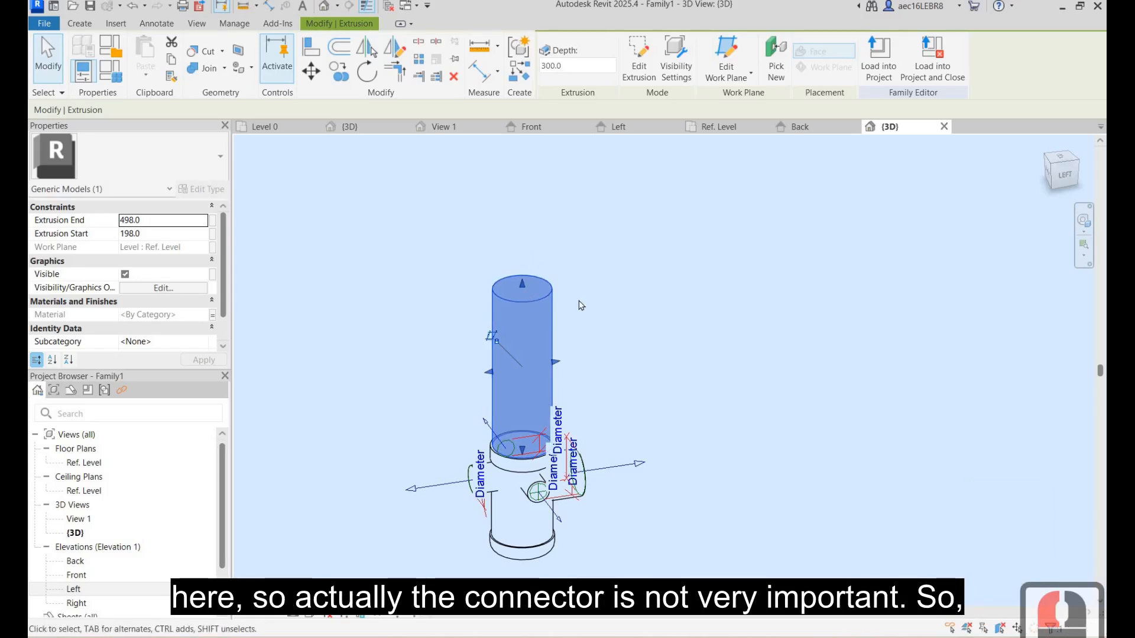
click(383, 480)
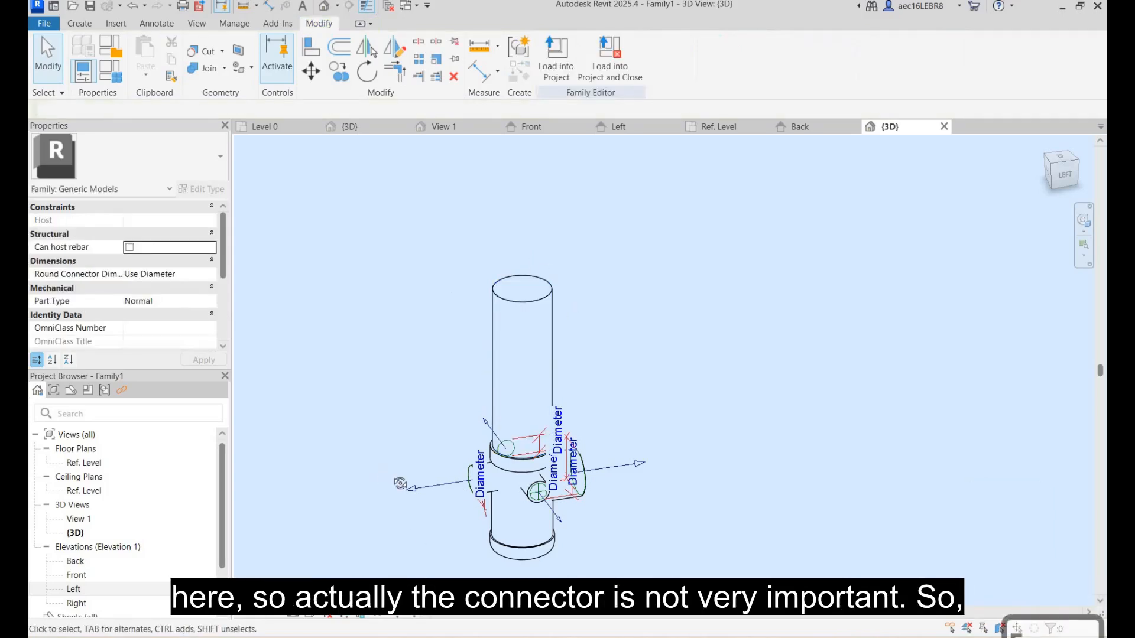
key(Escape)
shift+middle_drag(463, 451, 385, 399)
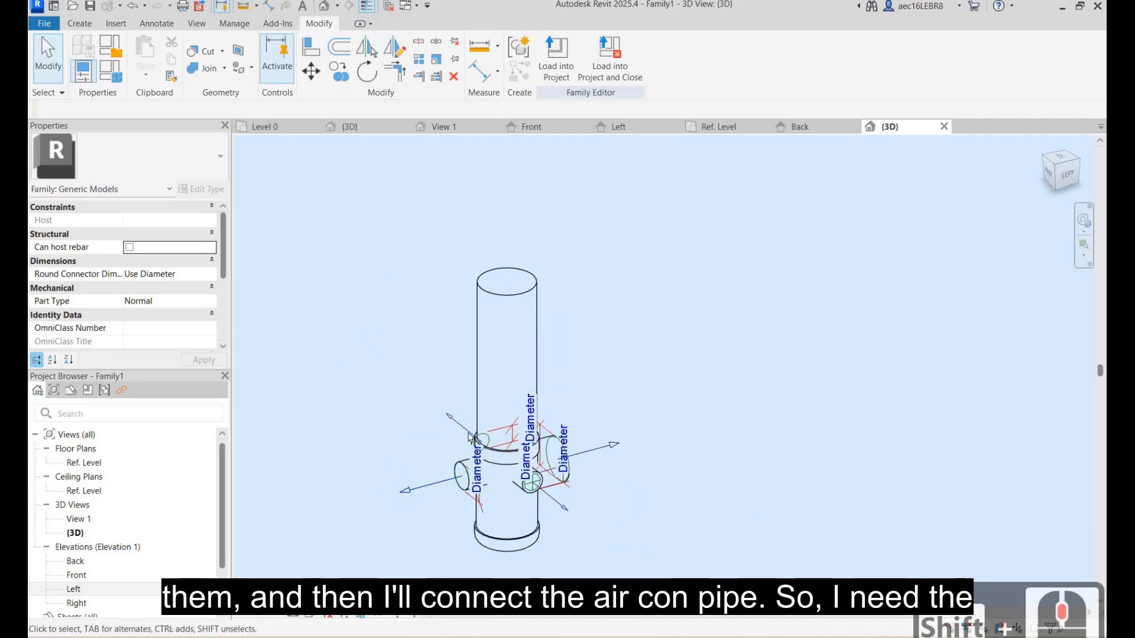
click(445, 483)
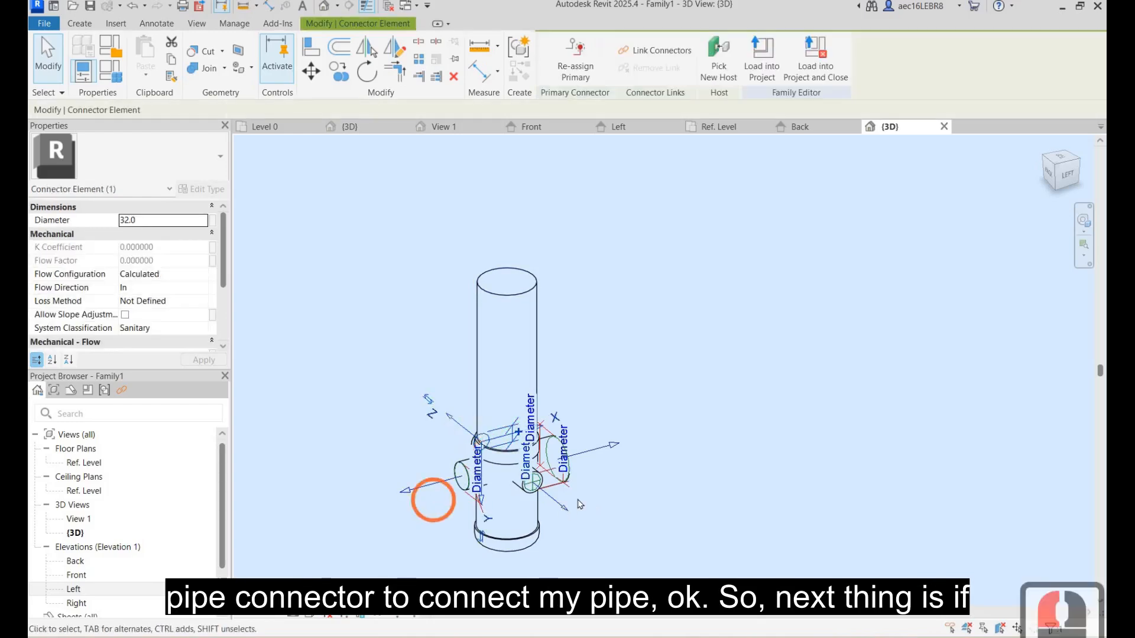
shift+middle_drag(733, 470, 689, 459)
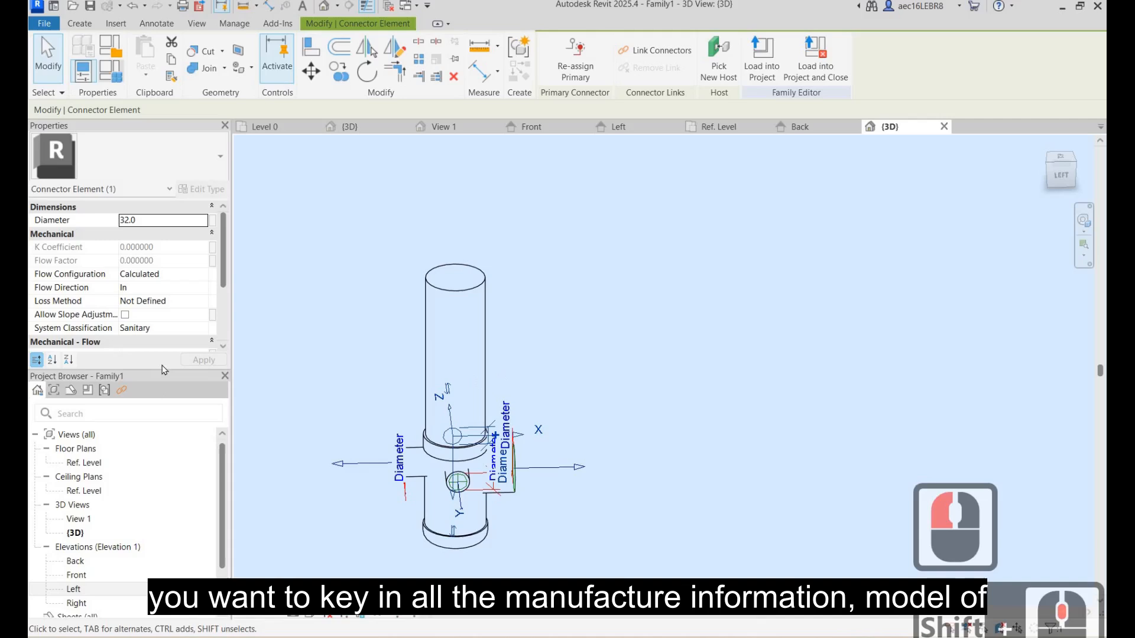
Open the family types' identity data, switch to the web browser and copy the UPVC Rainwater Floor Gully Trap product page's address.
click(110, 71)
scroll(495, 373, down, 3)
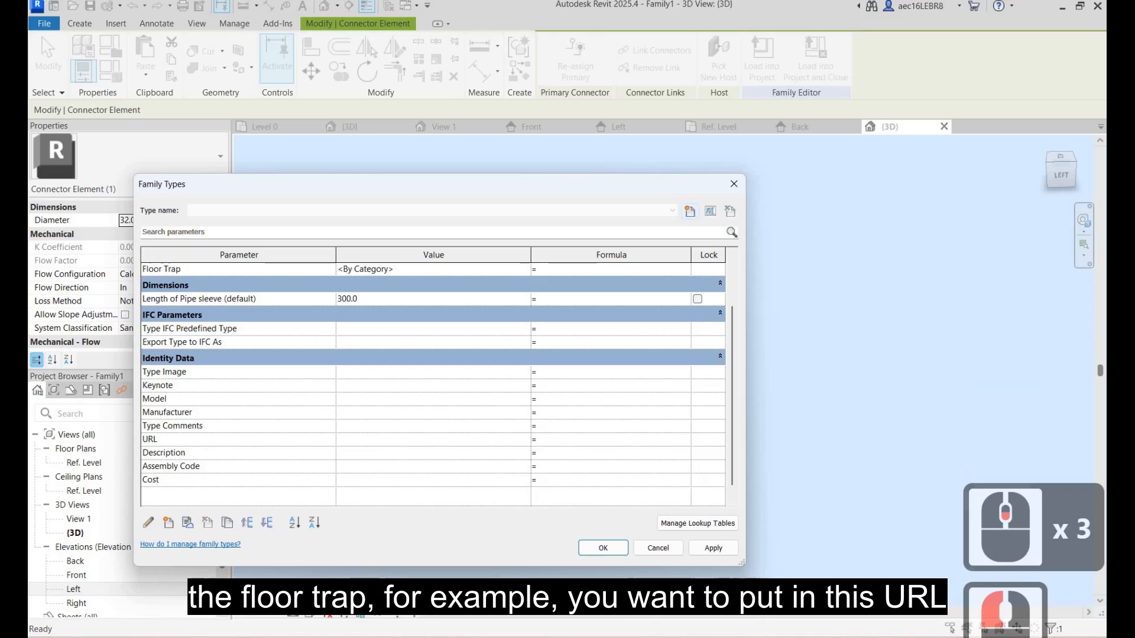
click(433, 399)
click(615, 636)
click(615, 561)
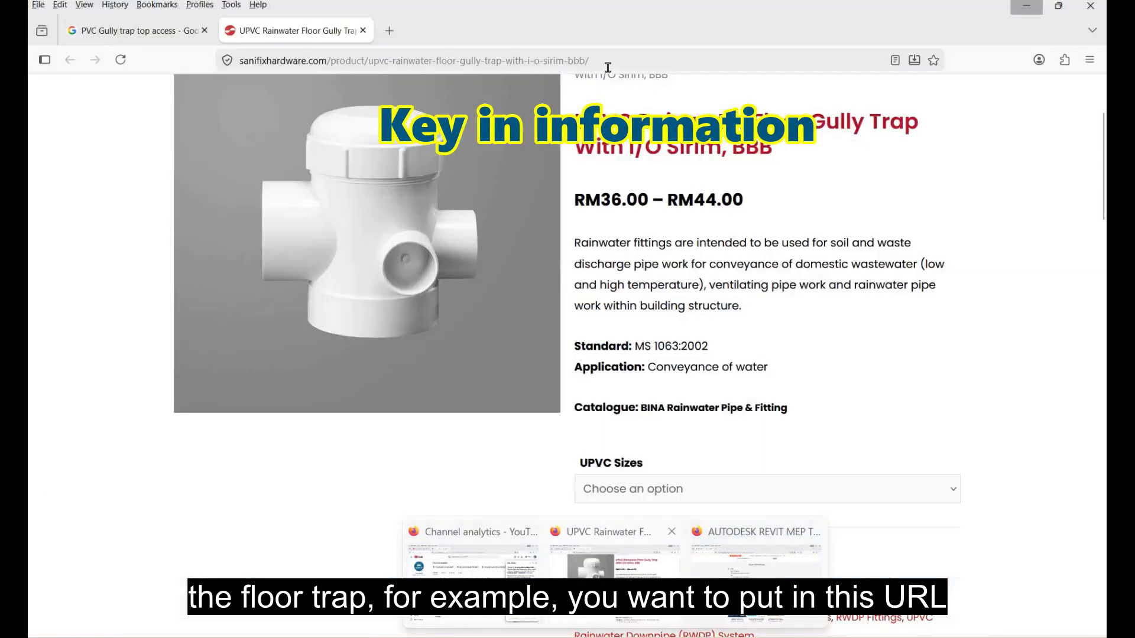
click(608, 66)
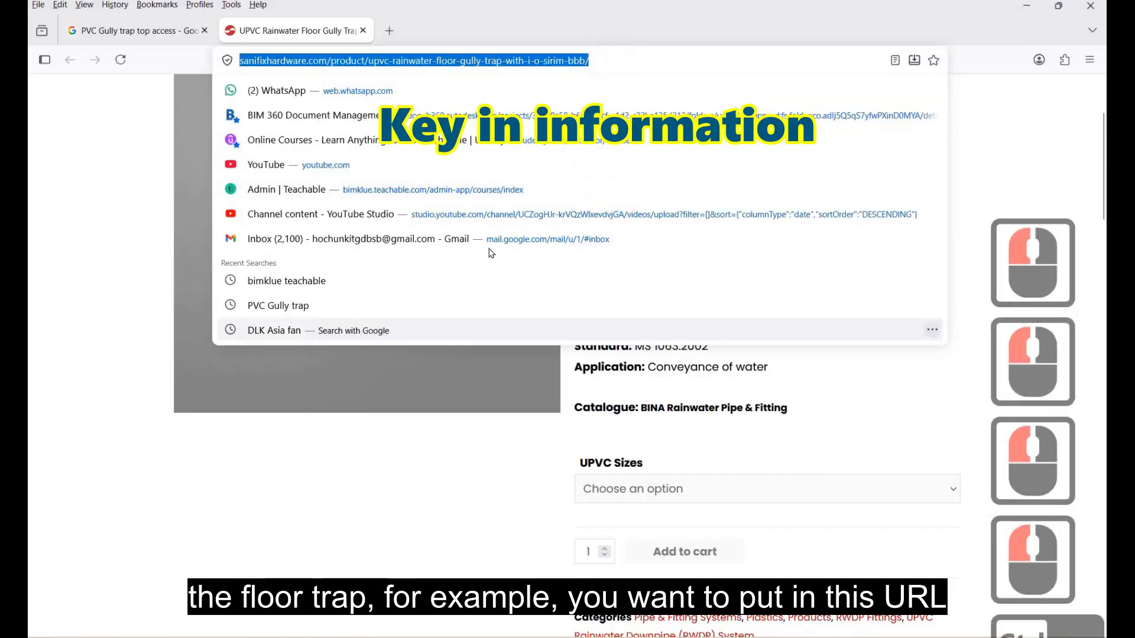
click(821, 456)
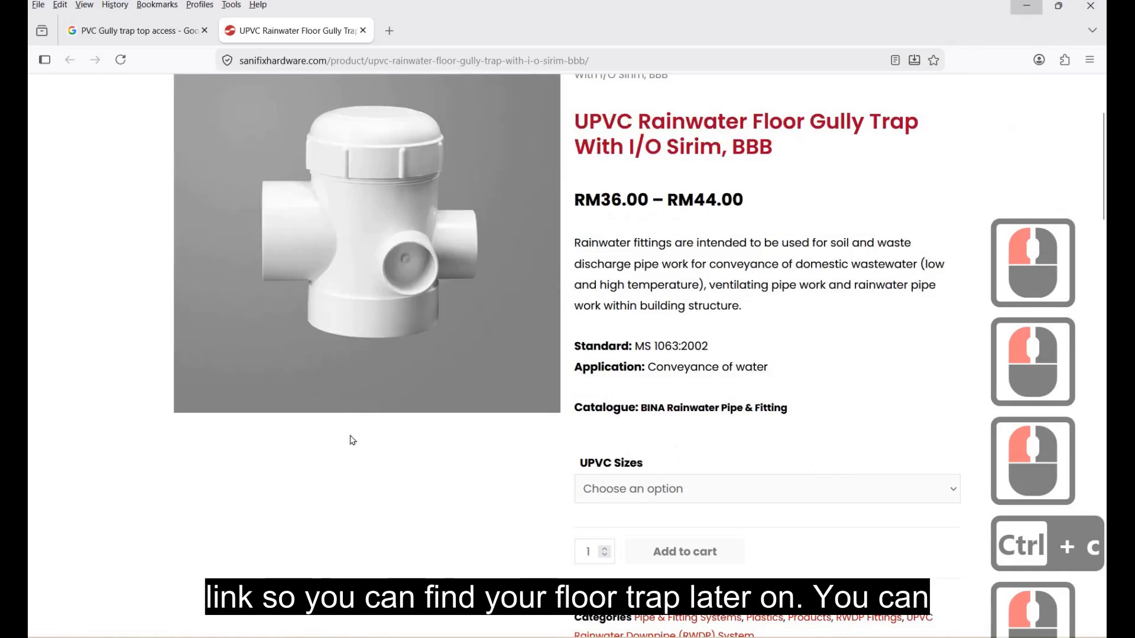
Return to Revit and paste the copied sanifixhardware.com product address into the family's URL parameter.
click(1026, 6)
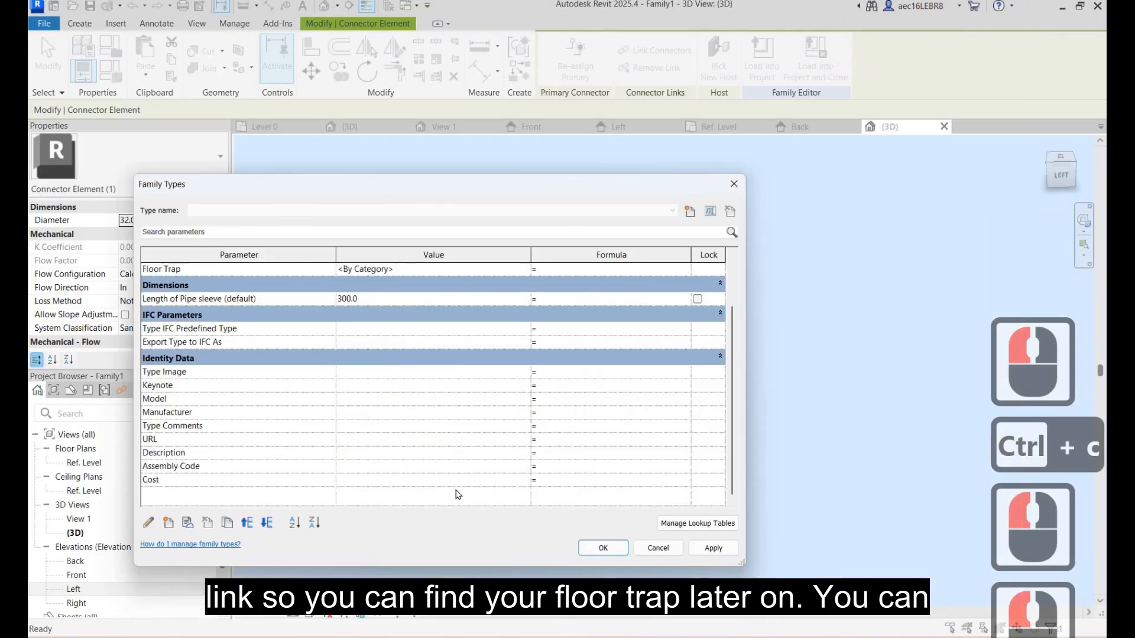
click(519, 439)
key(ctrl+v)
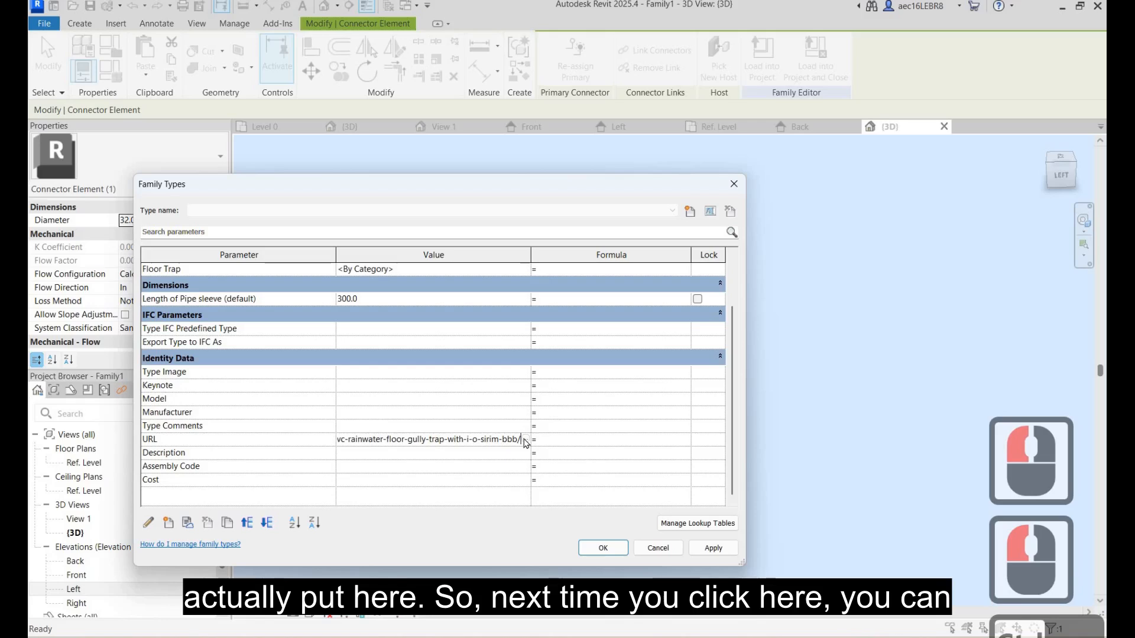
click(435, 464)
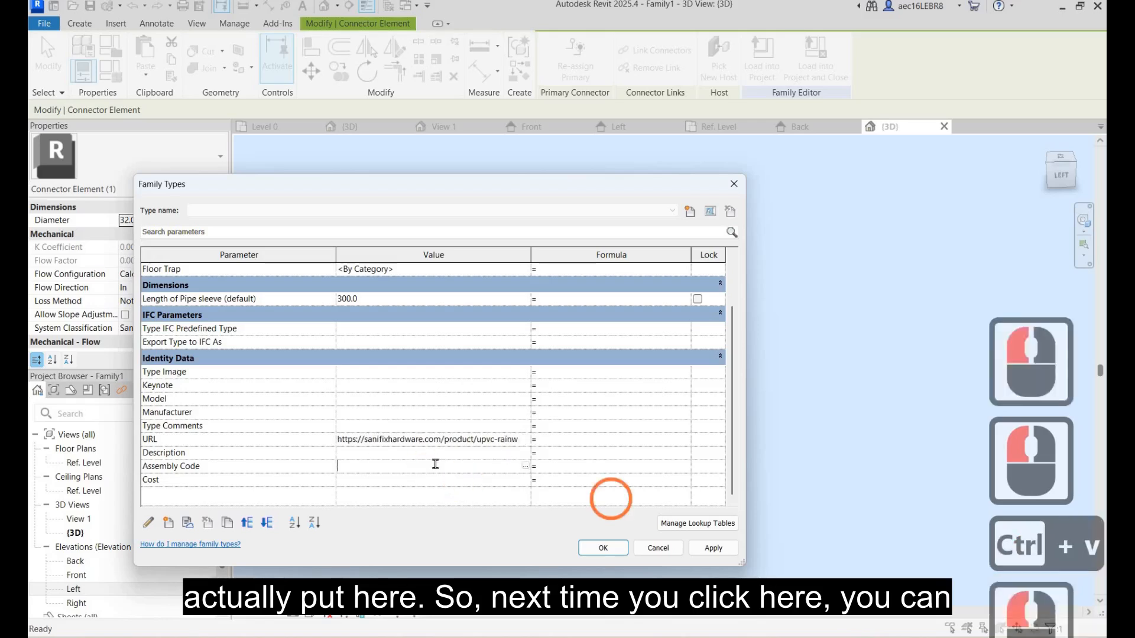
Follow the link from the URL parameter and examine the product page's standard, description and code number table.
click(526, 440)
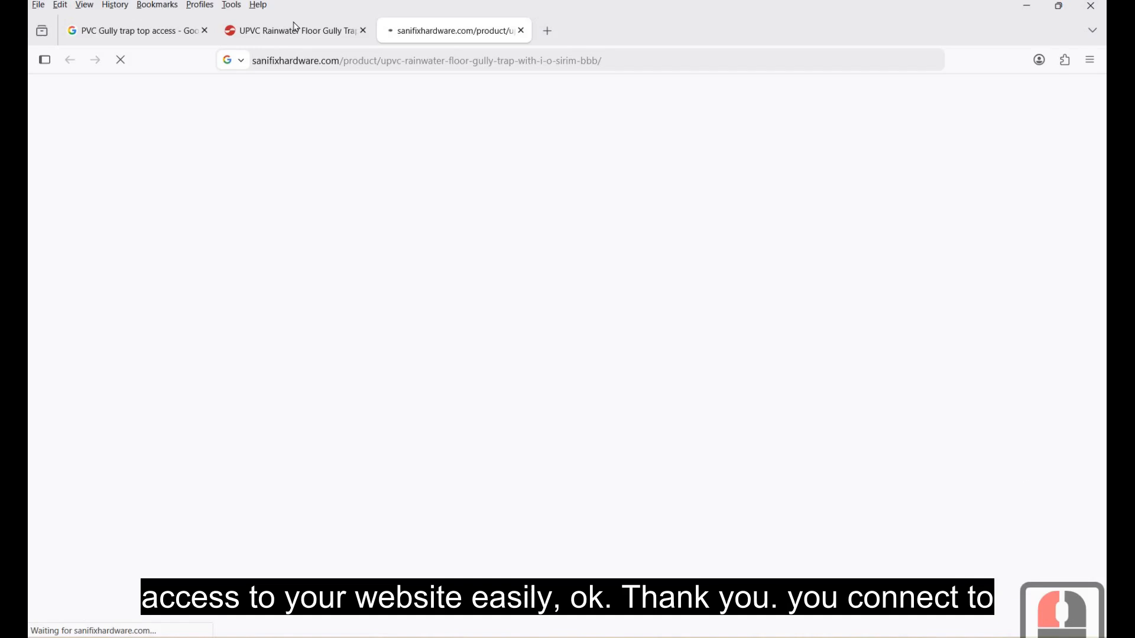
click(294, 23)
click(411, 38)
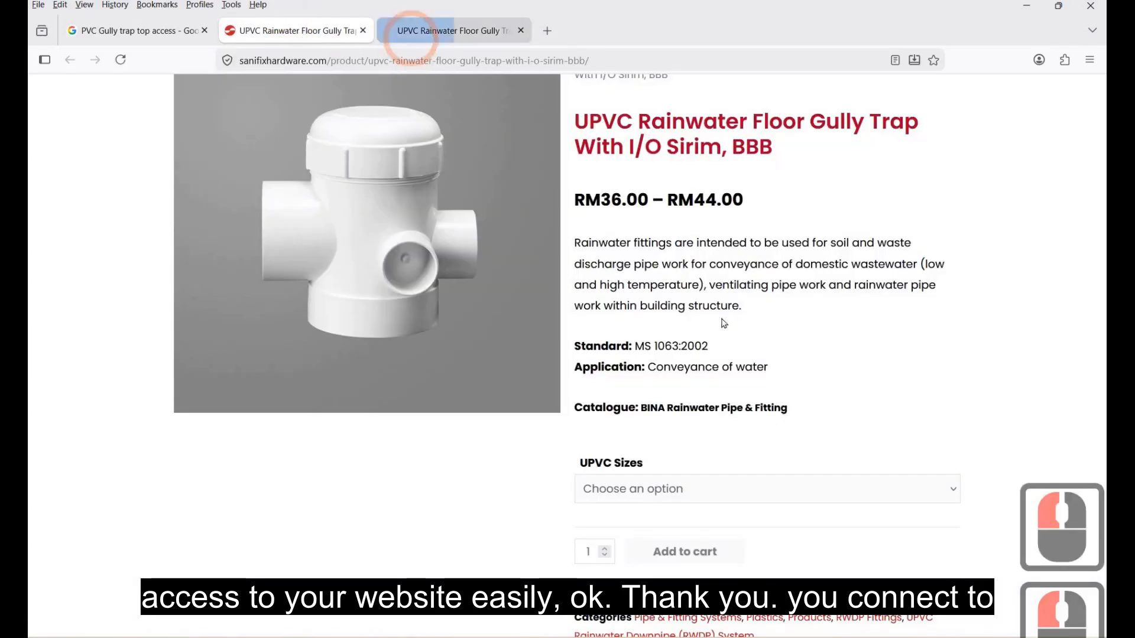
scroll(781, 324, down, 3)
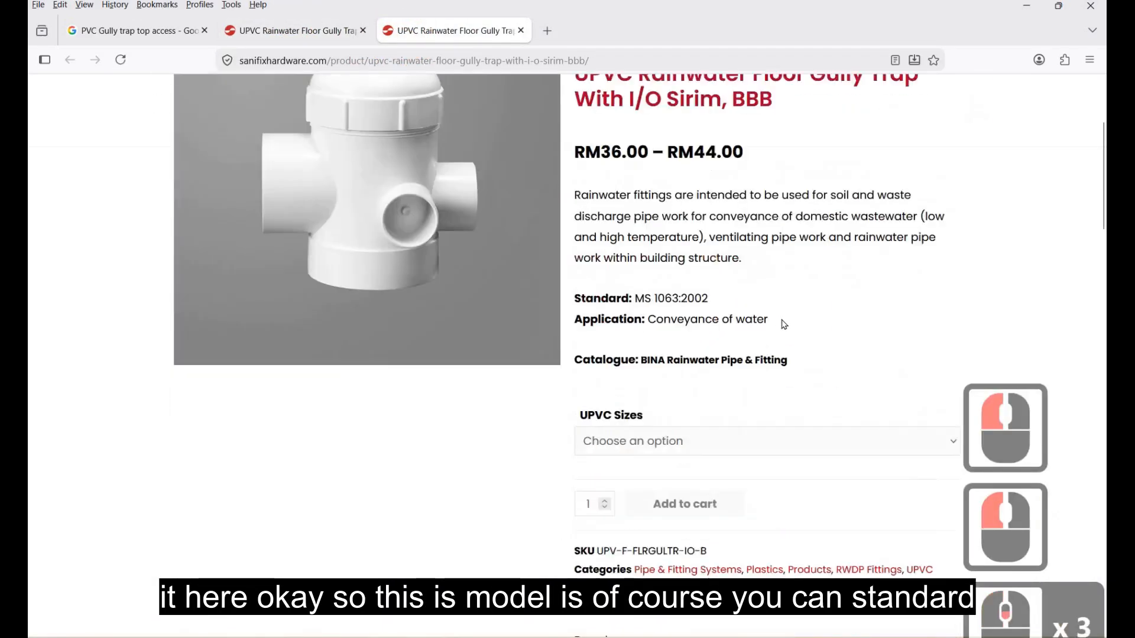
scroll(784, 325, up, 3)
scroll(634, 352, down, 2)
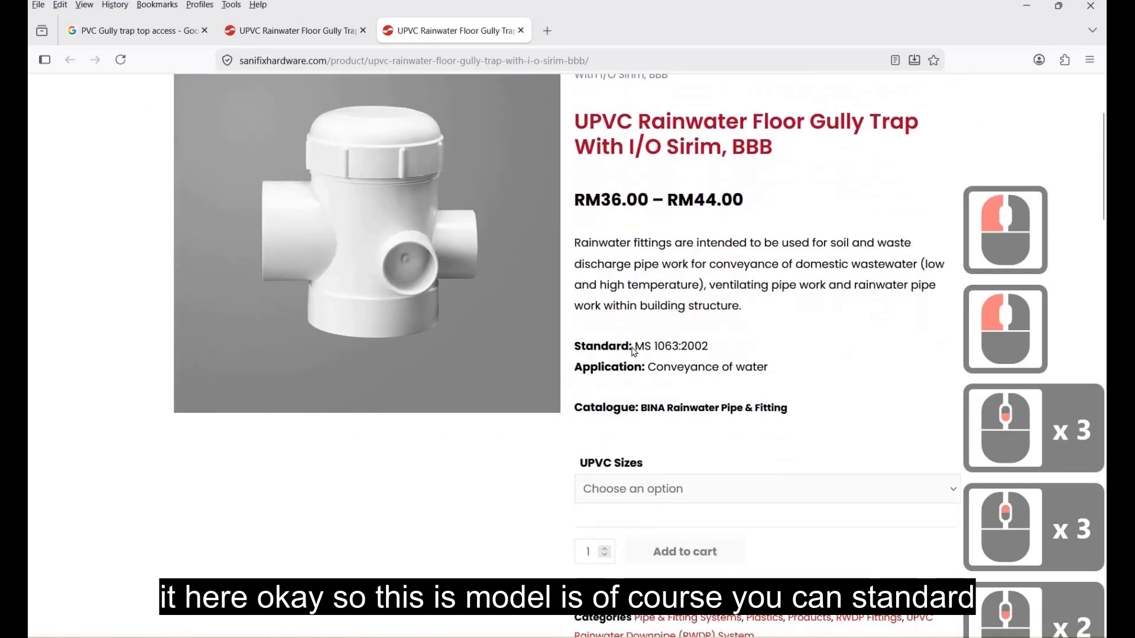
click(651, 351)
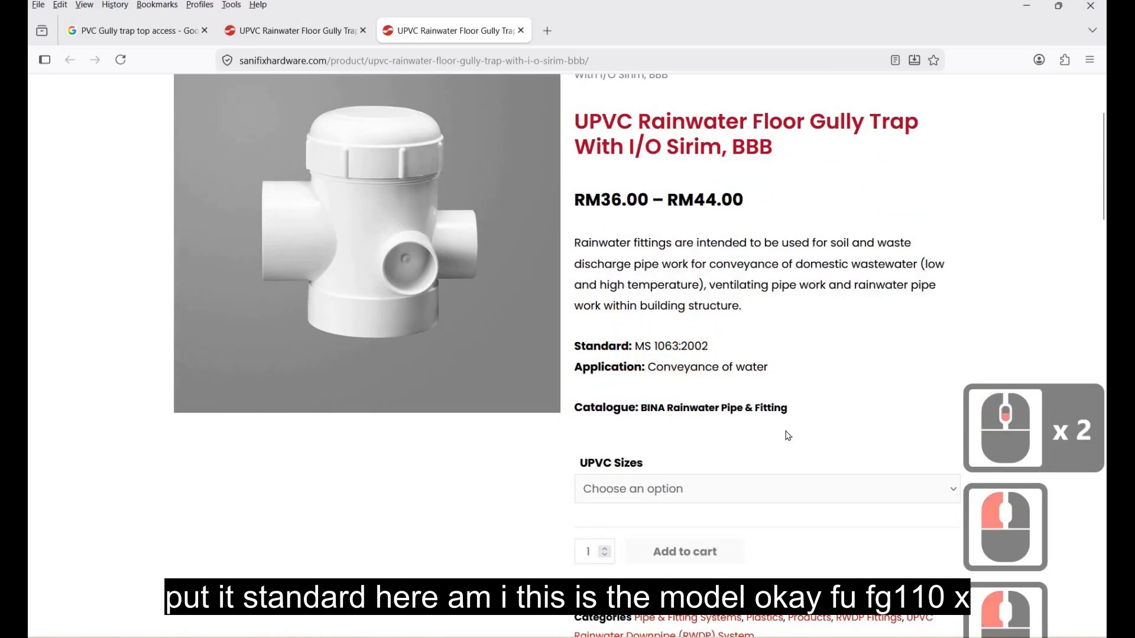
scroll(788, 436, down, 8)
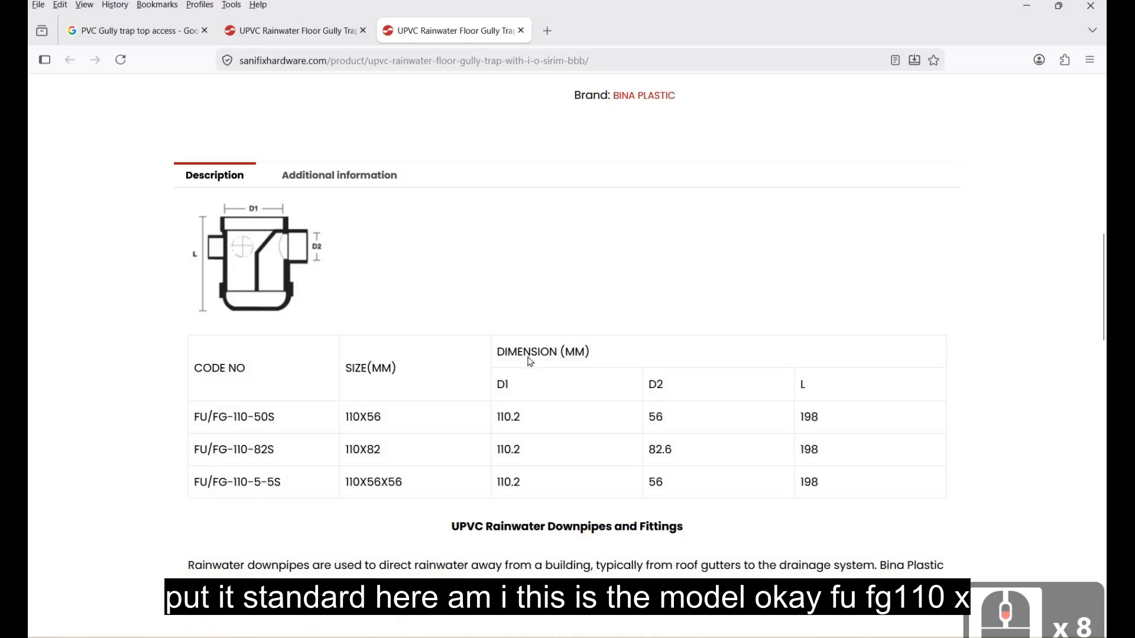
Back in the family types, enter FU/FG 110-82 as the Model value.
click(323, 395)
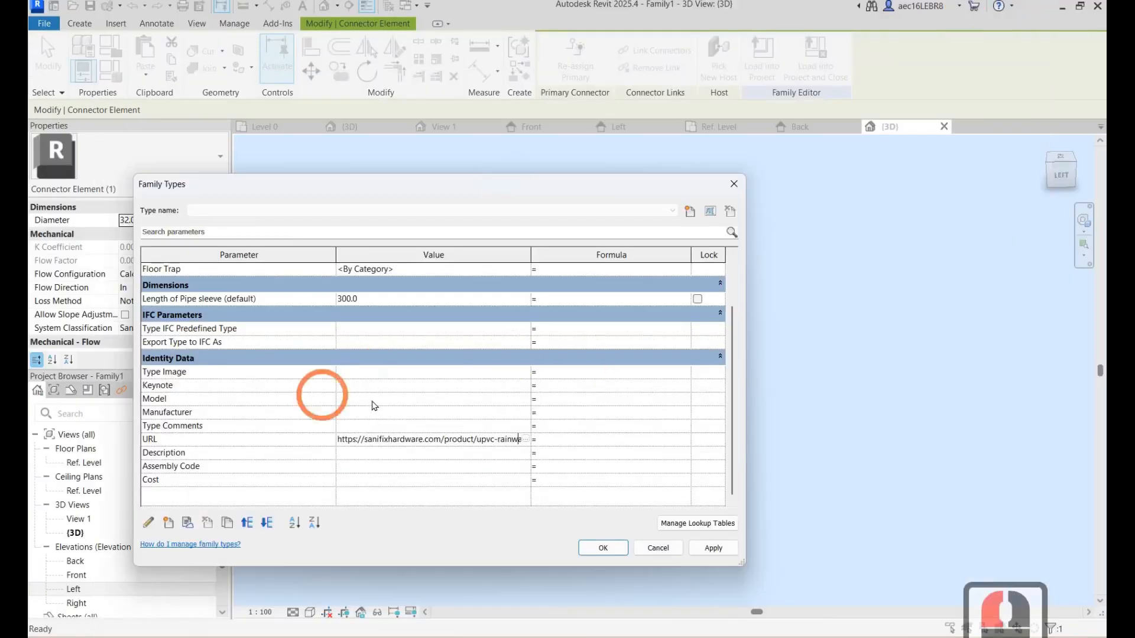
click(455, 408)
text(F)
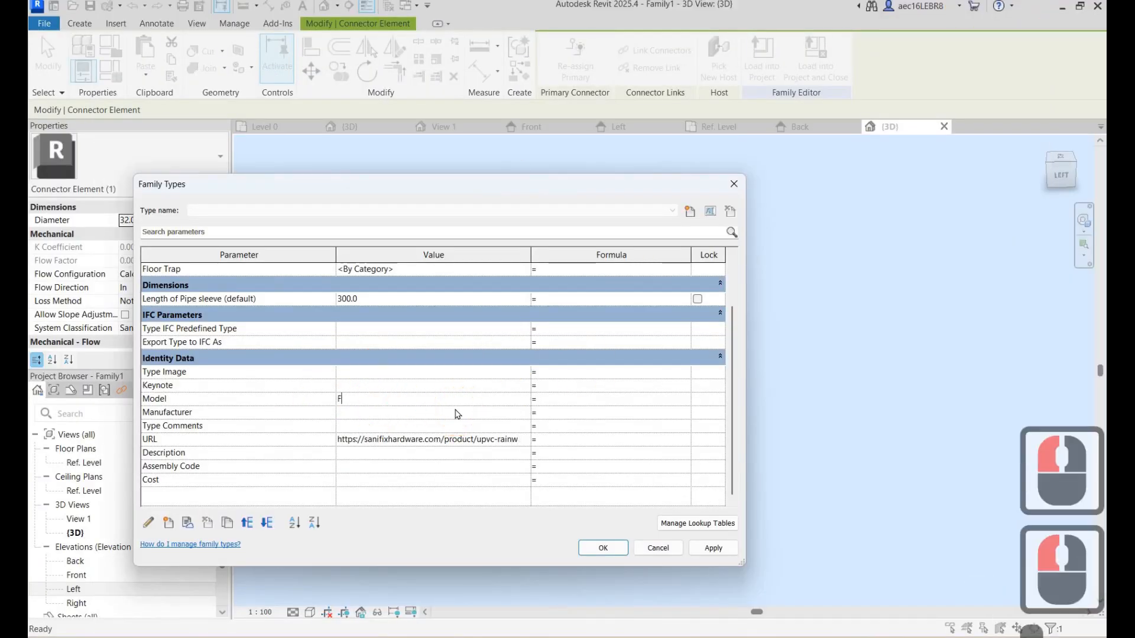
text(U/)
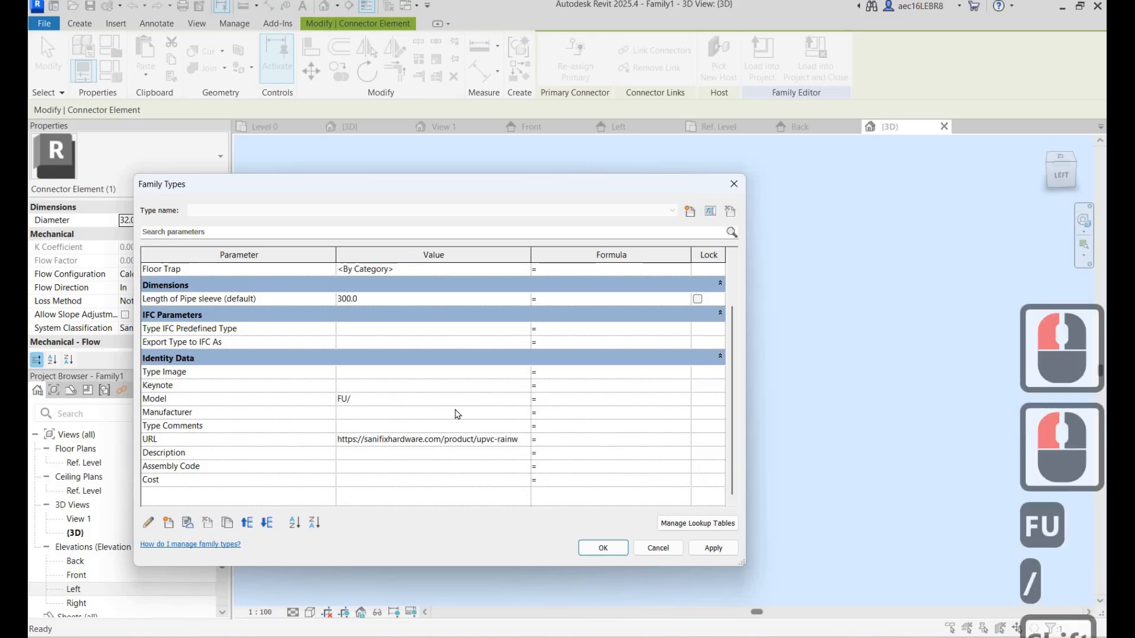
text(FG 11)
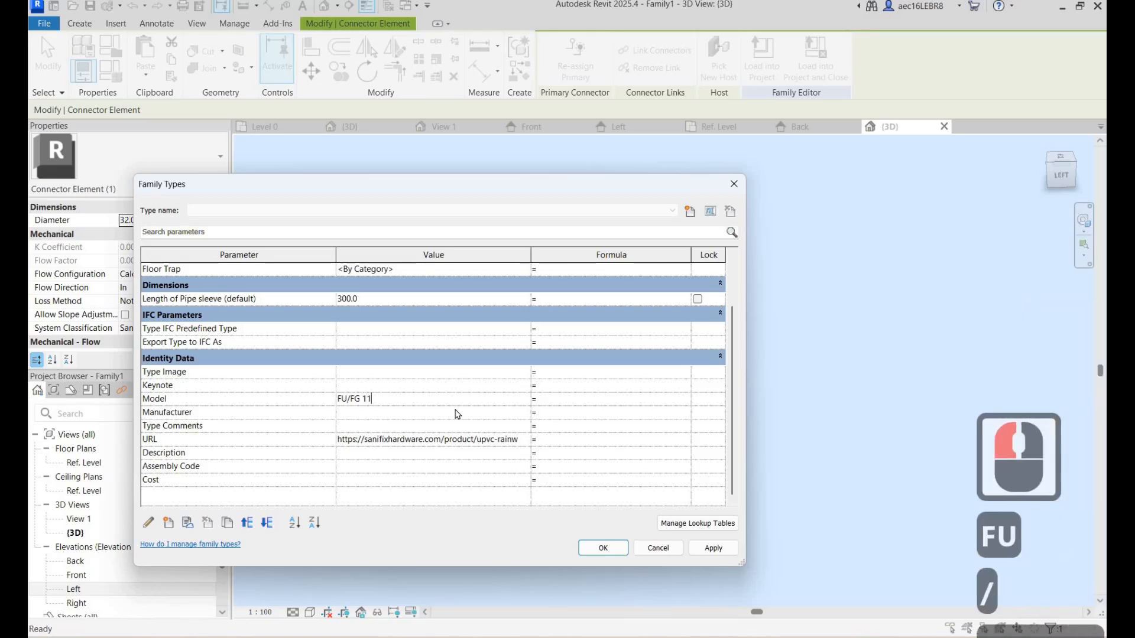
text(0-)
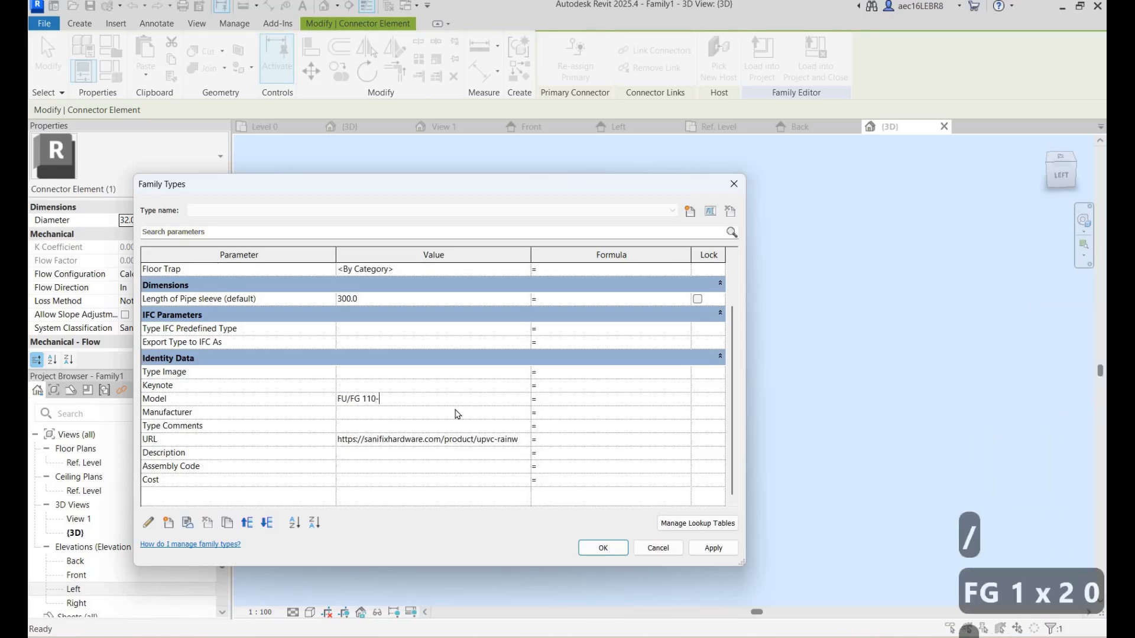
text(82)
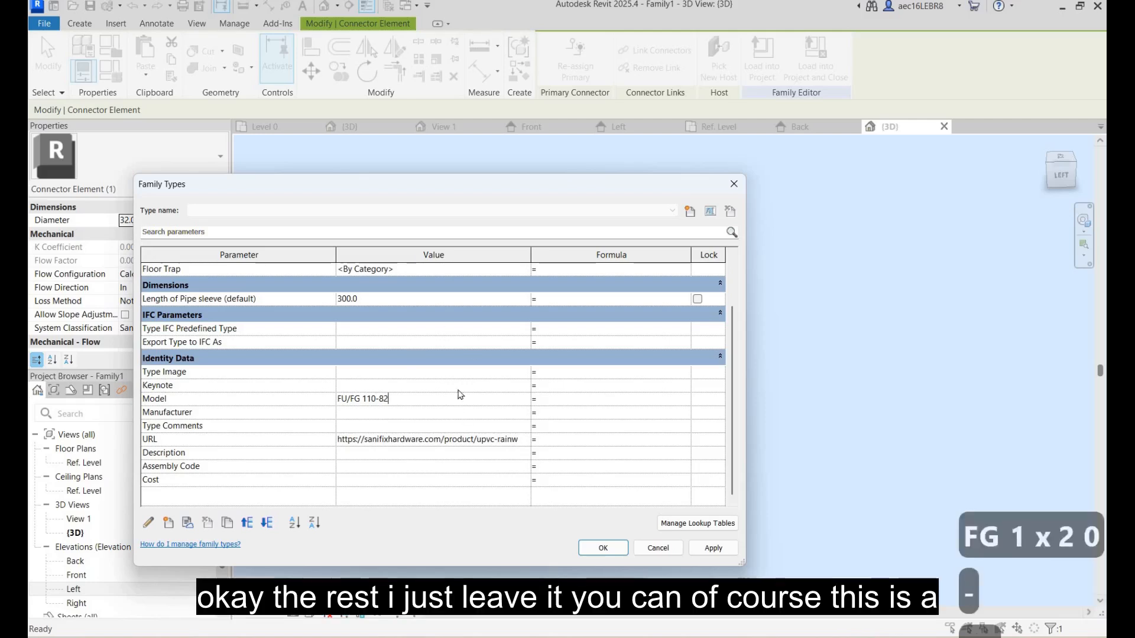
Enter Floor Gully as the family's Description and accept the family types.
click(498, 450)
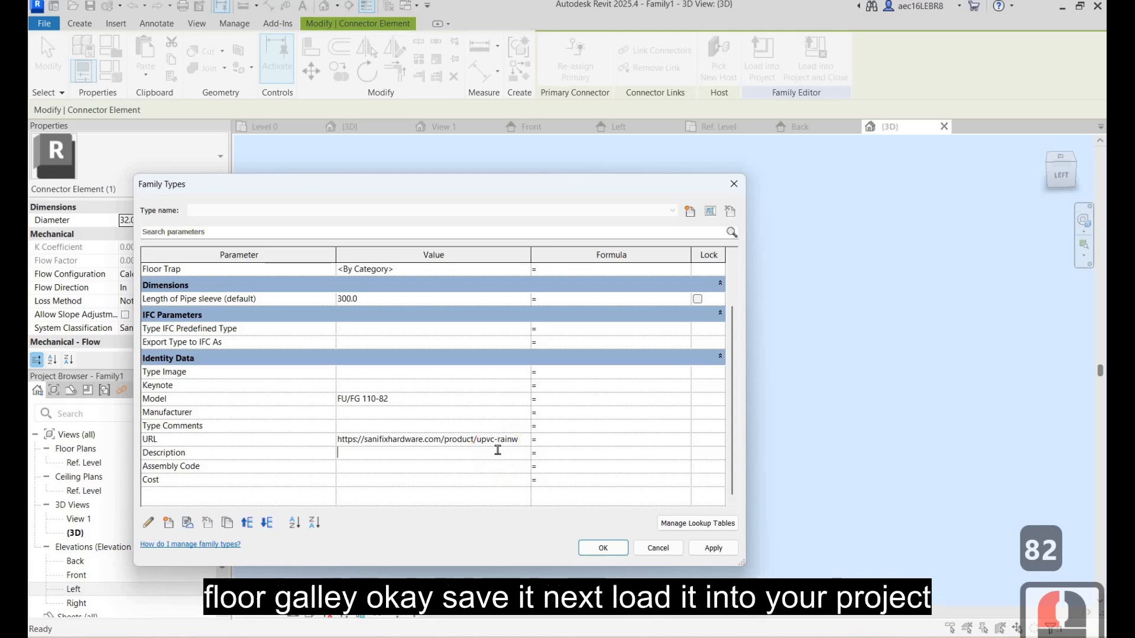
text(Floor Gully)
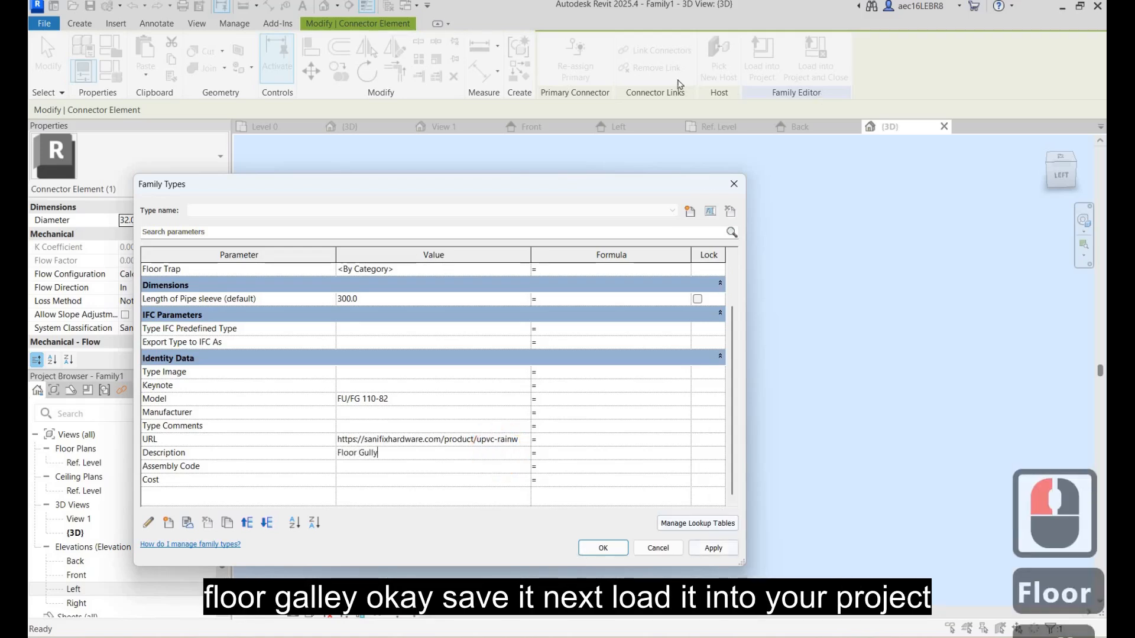
click(603, 548)
Save the family in the MEP folder as Floor trap Family (Bottom access).
click(538, 334)
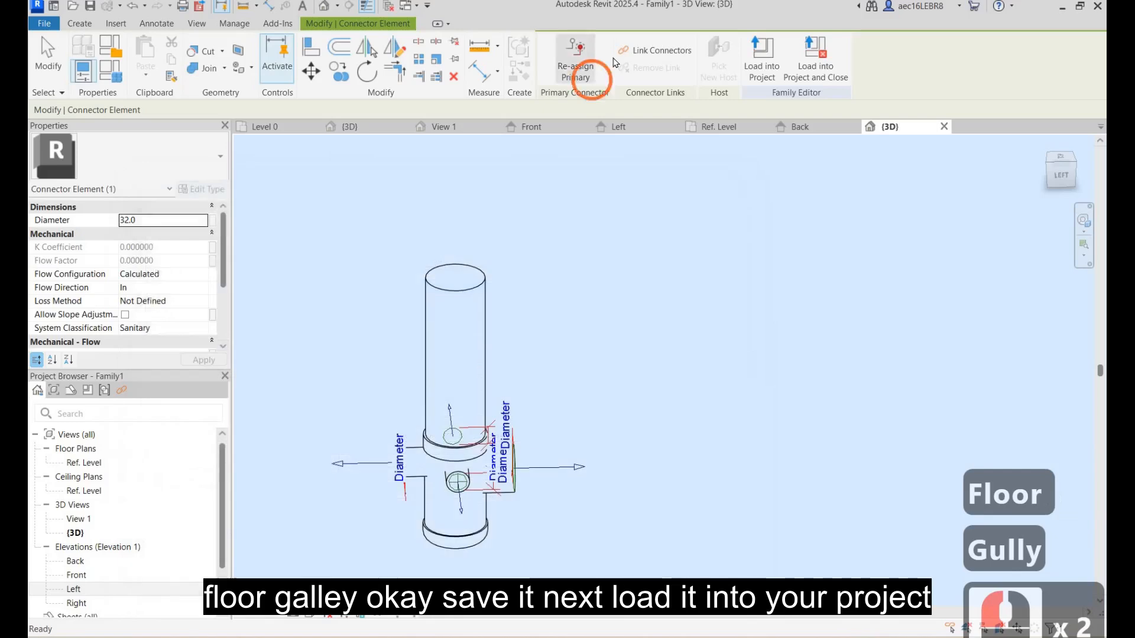
click(536, 325)
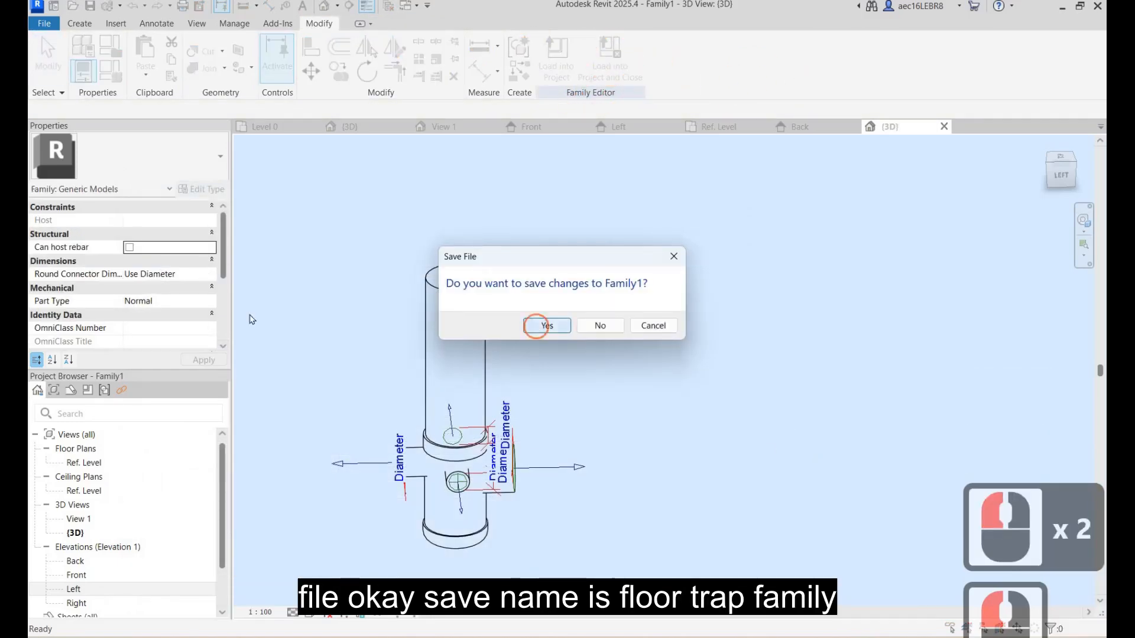
text(Flo)
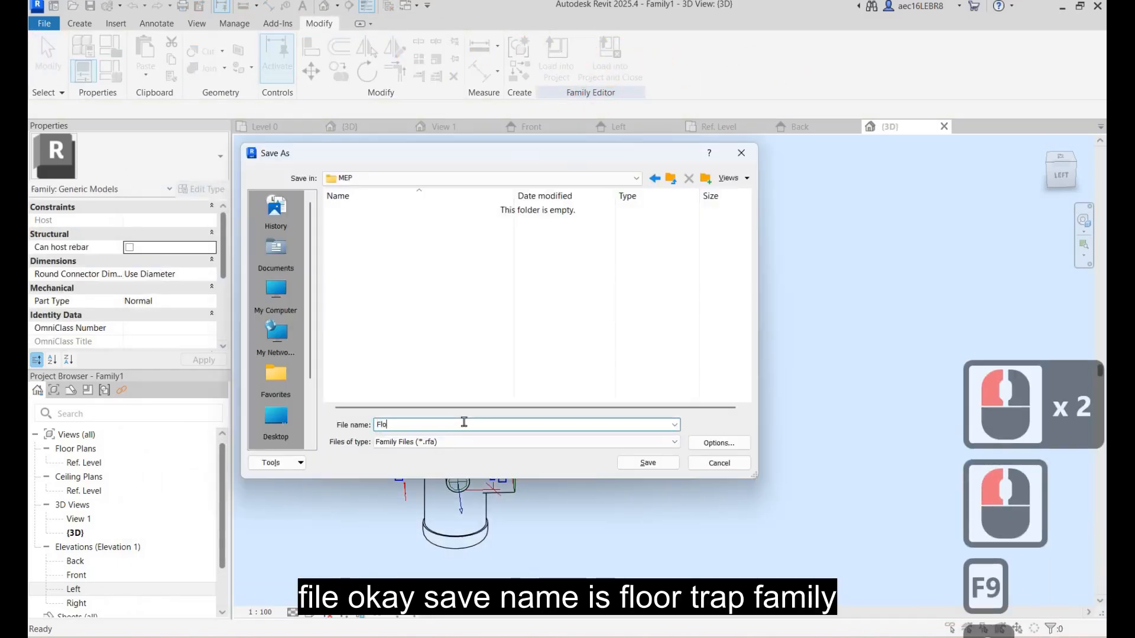
text(or trap )
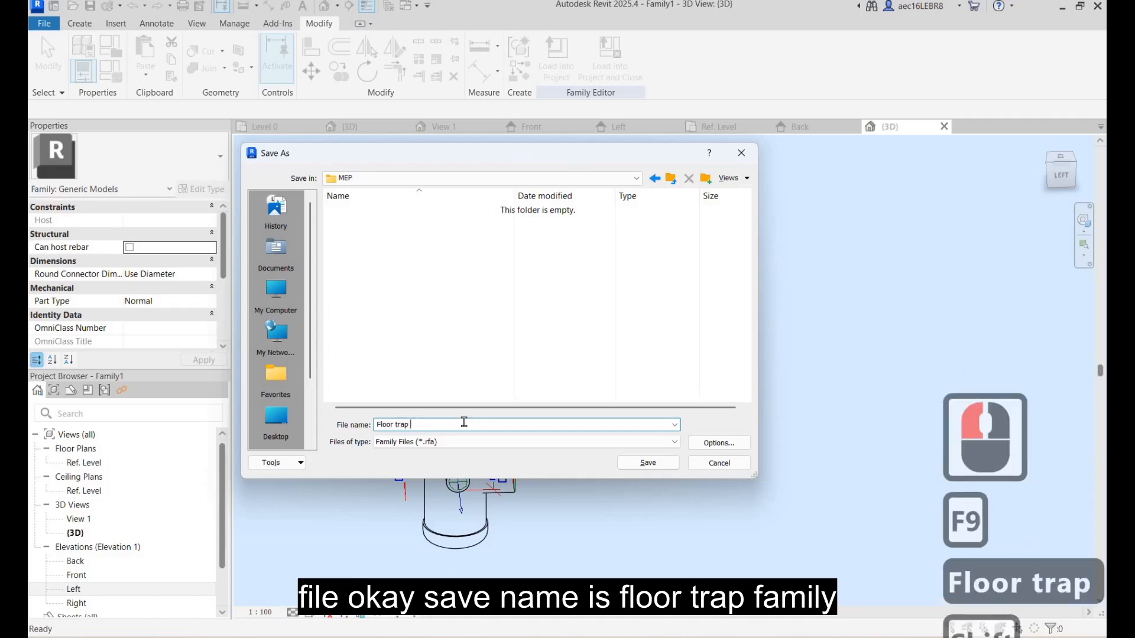
text(Family )
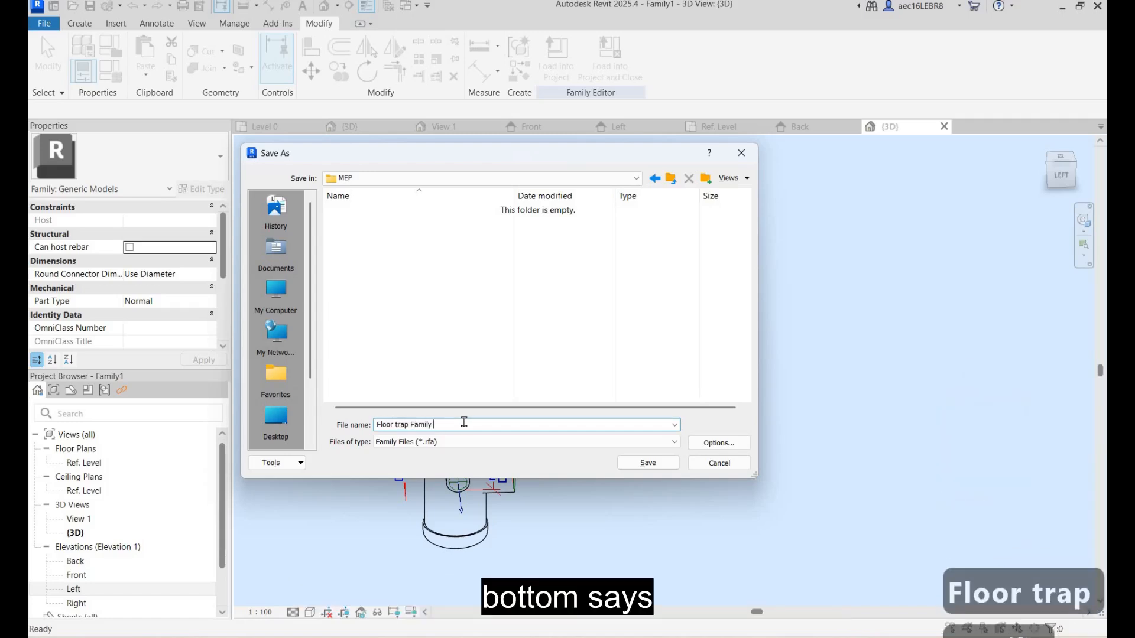
text((Bottom access))
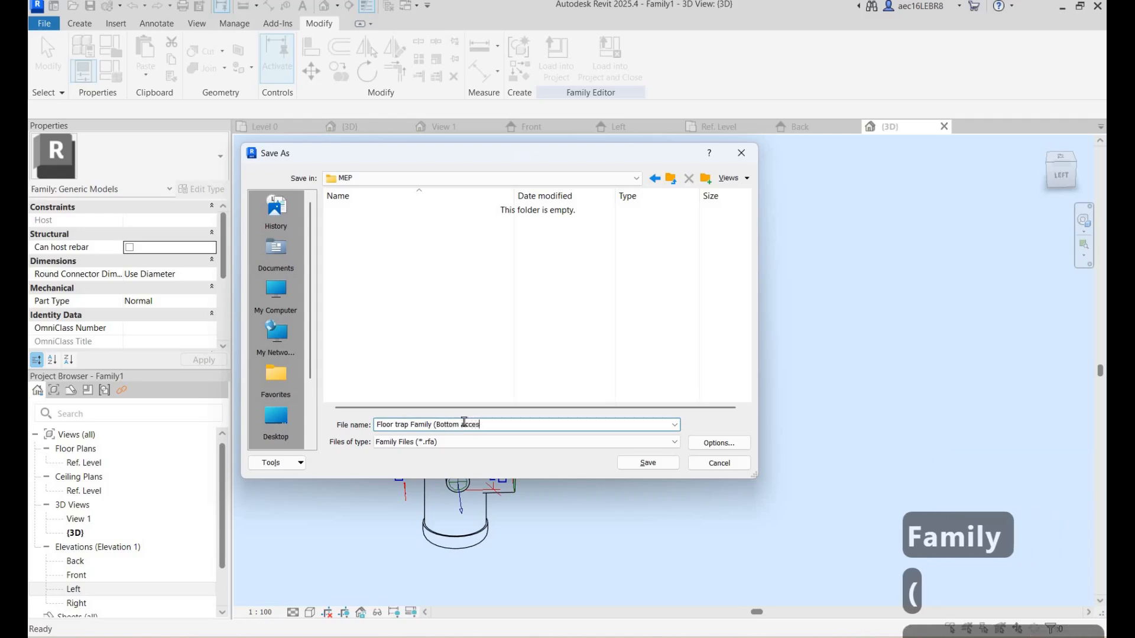
key(Return)
Load the family into the project, closing its editor, and place one floor trap inside the floor outline on the Level 0 plan.
click(609, 56)
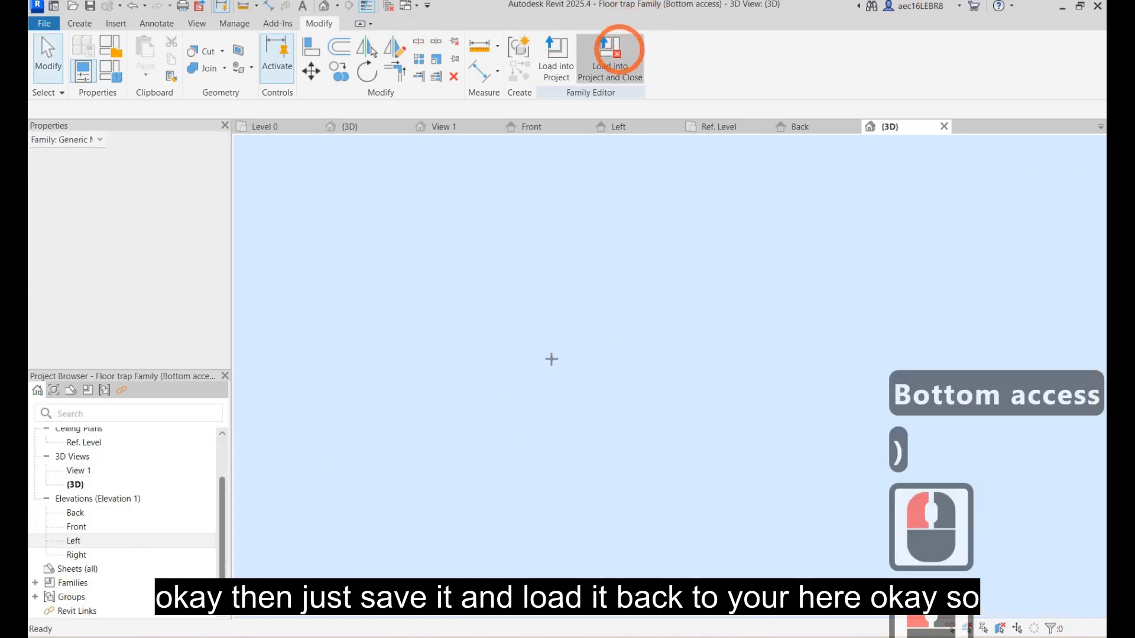
scroll(638, 315, up, 10)
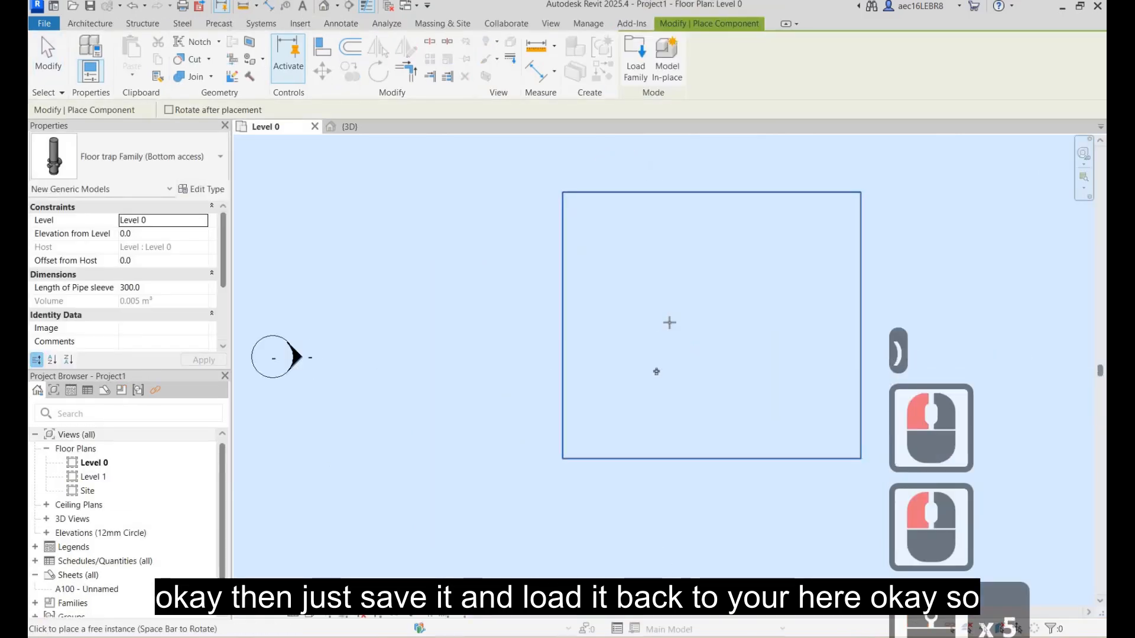
click(638, 315)
key(Escape)
key(Escape)
key(Escape)
Open the placed floor trap for family editing and change its family category to Pipe Accessories.
click(638, 315)
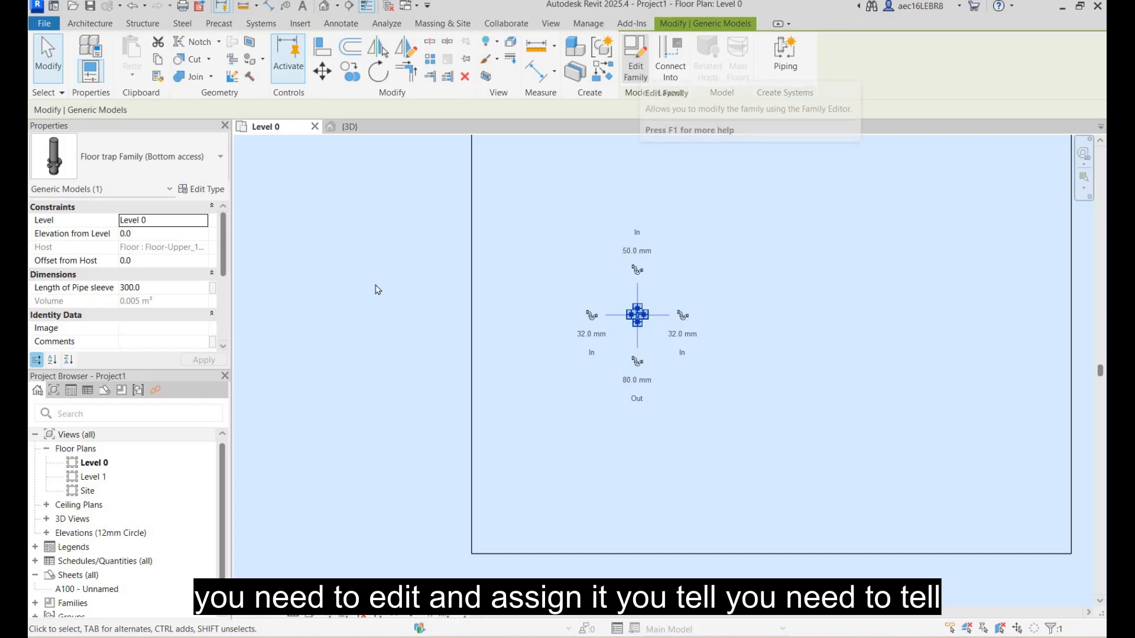
click(636, 59)
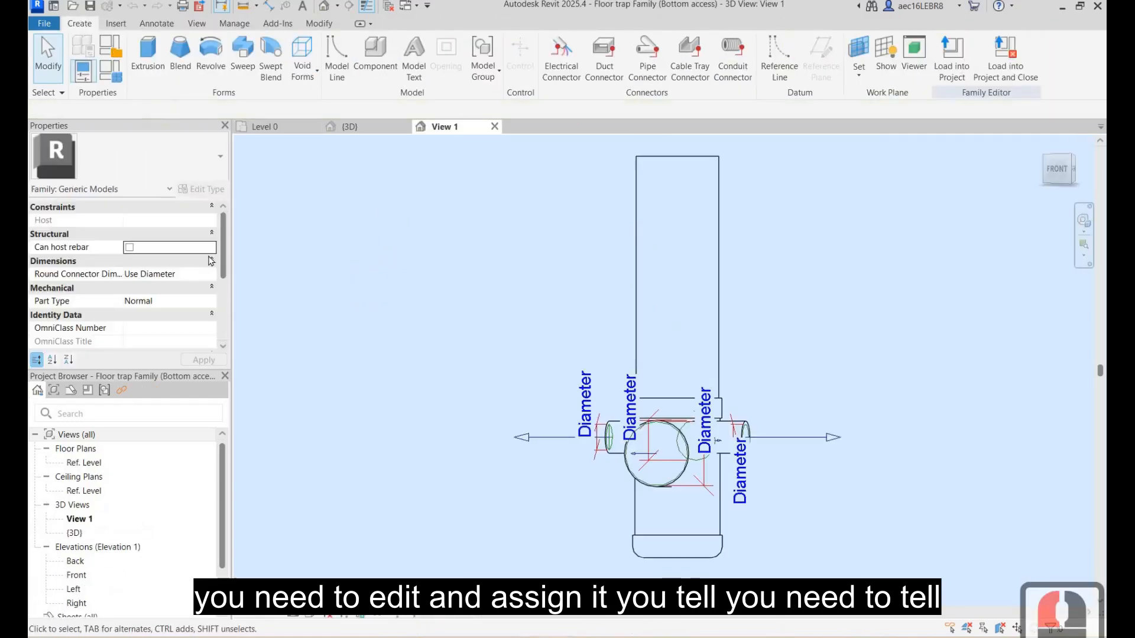
click(109, 46)
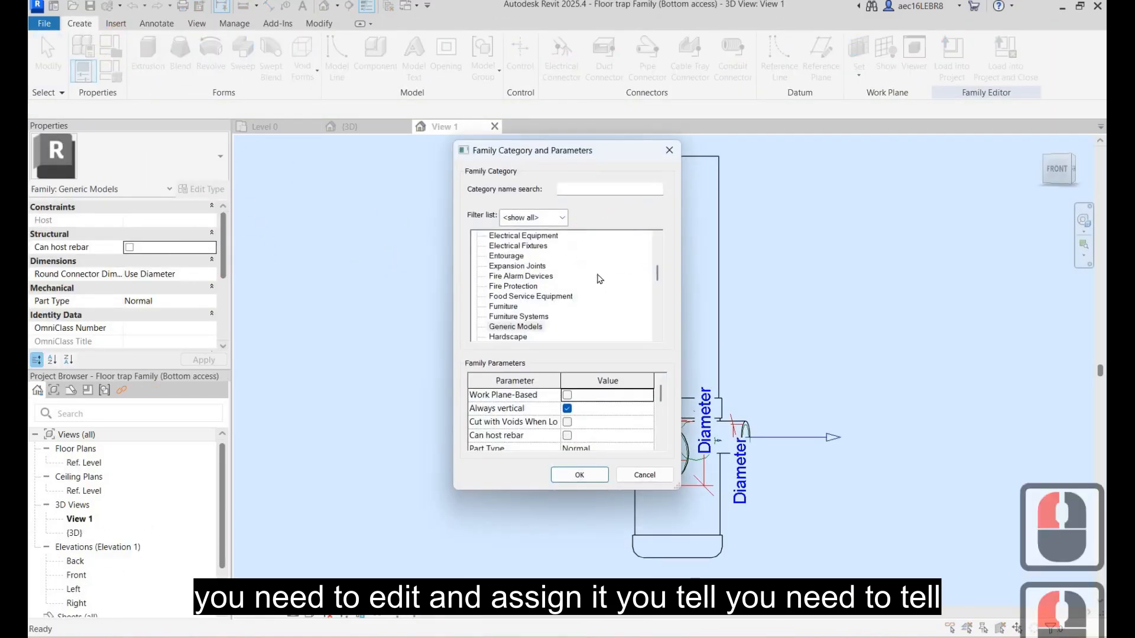
scroll(491, 302, down, 1)
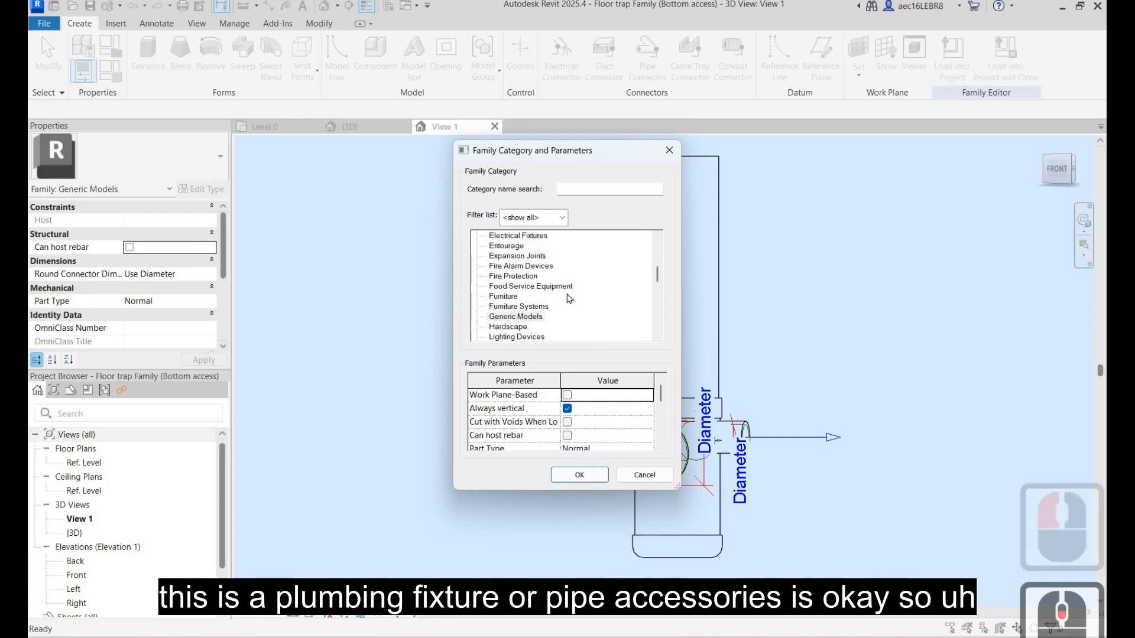
scroll(556, 308, down, 9)
scroll(521, 323, down, 3)
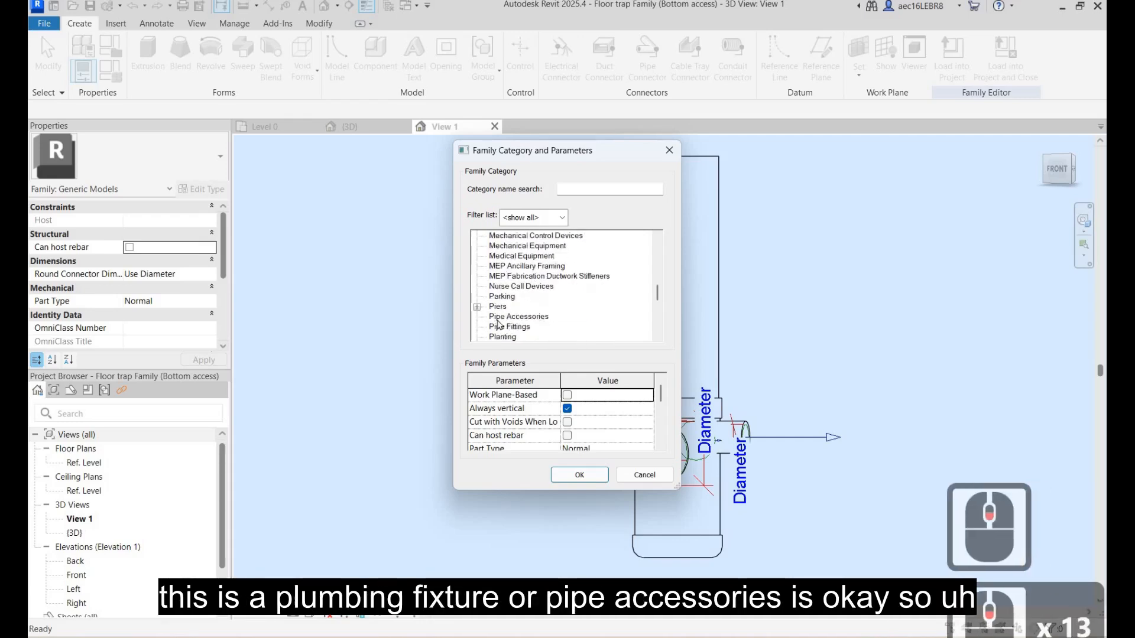
scroll(532, 334, down, 2)
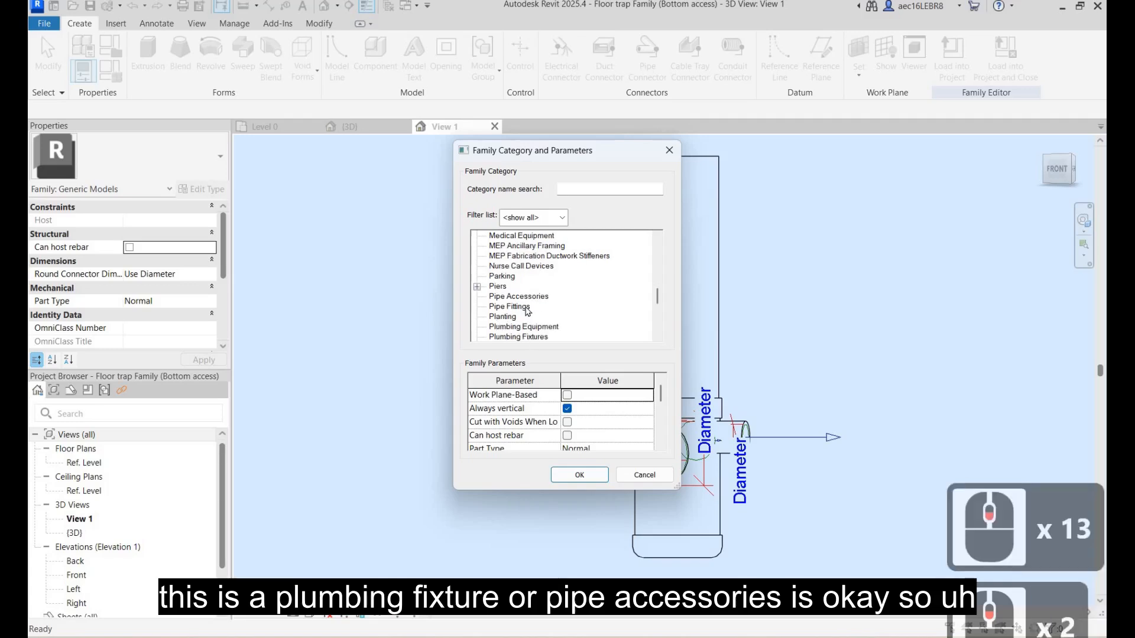
scroll(525, 300, down, 1)
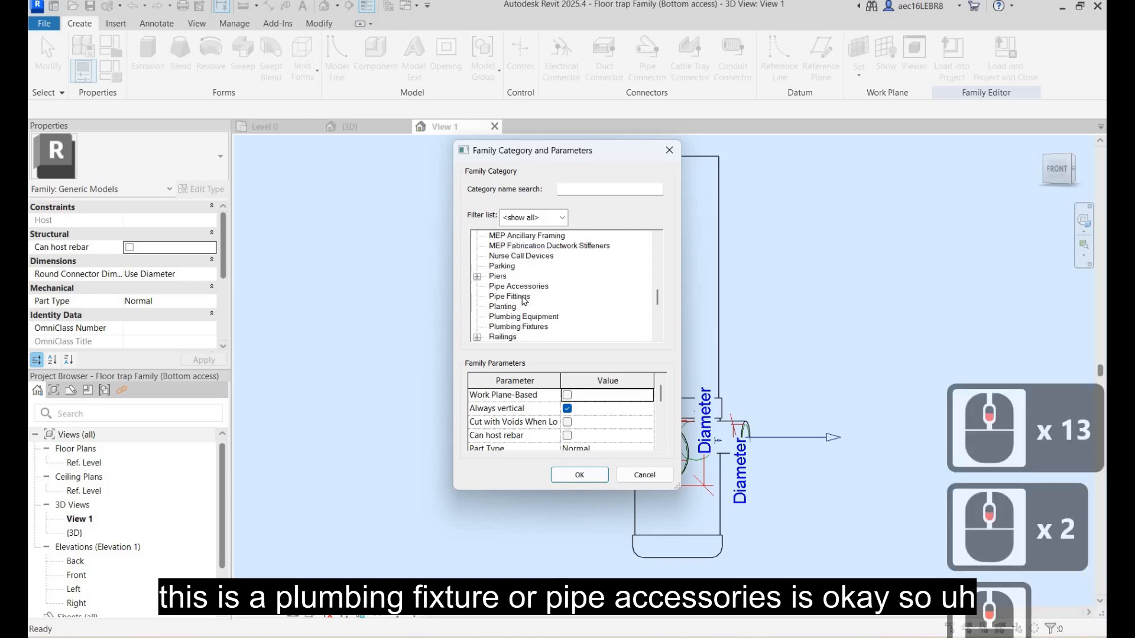
click(509, 296)
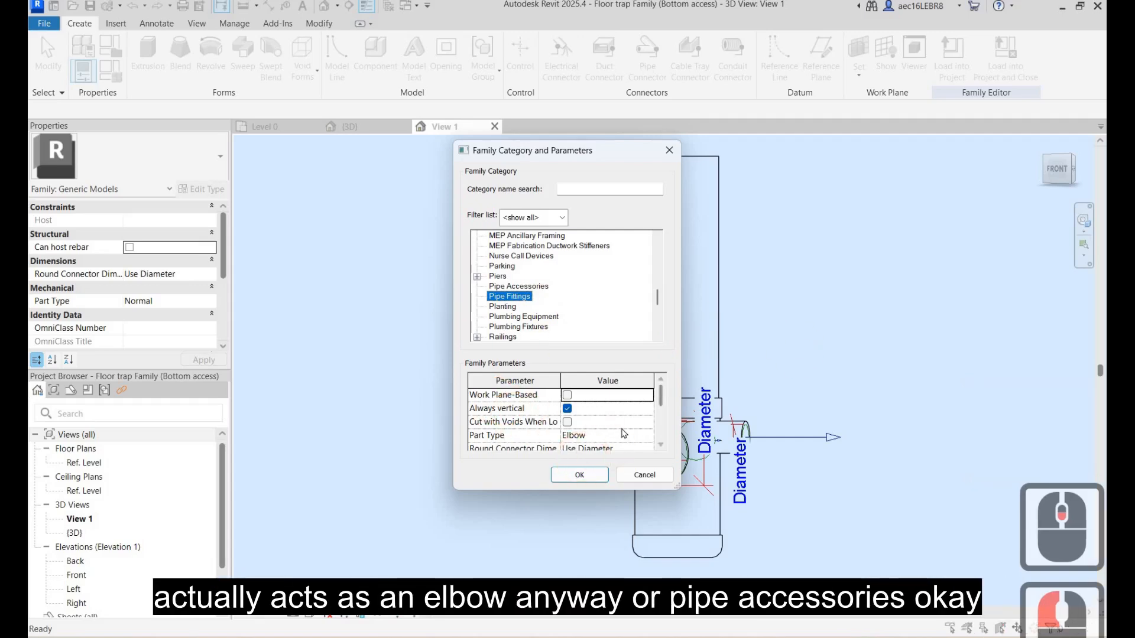
scroll(545, 293, down, 1)
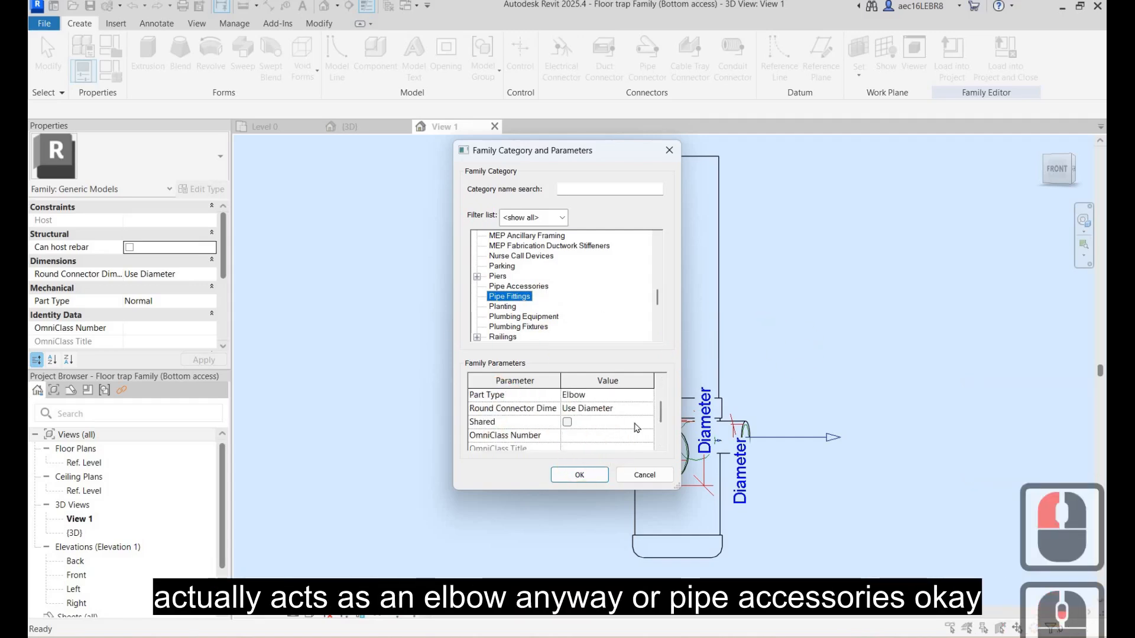
click(548, 287)
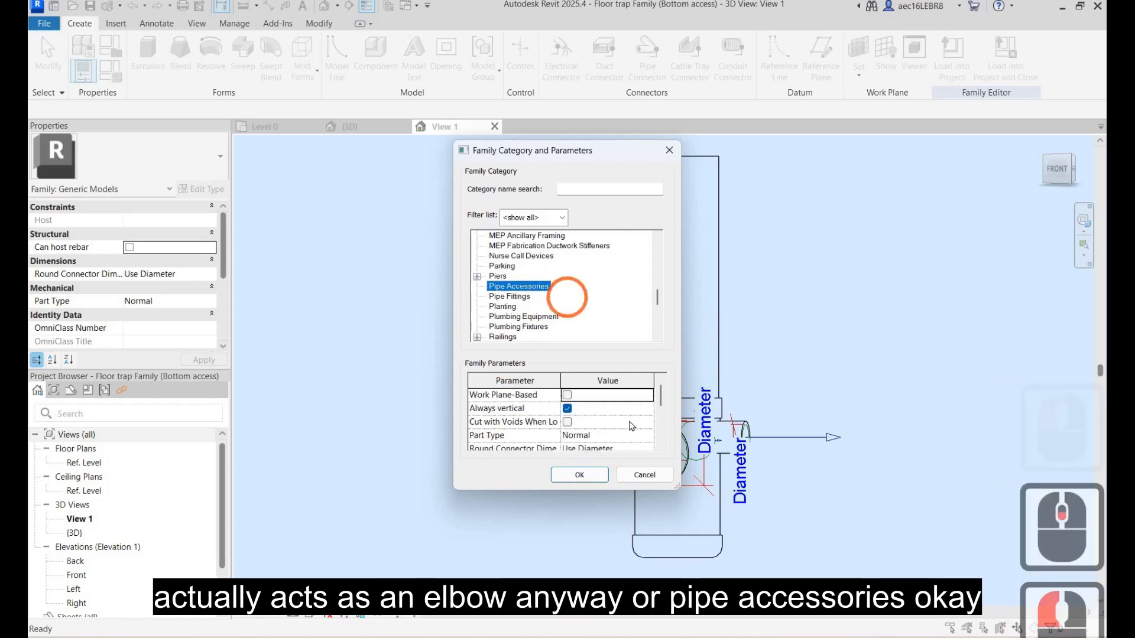
Review the Part Type options, keep Normal and accept the family category and parameters.
scroll(646, 400, down, 1)
click(646, 395)
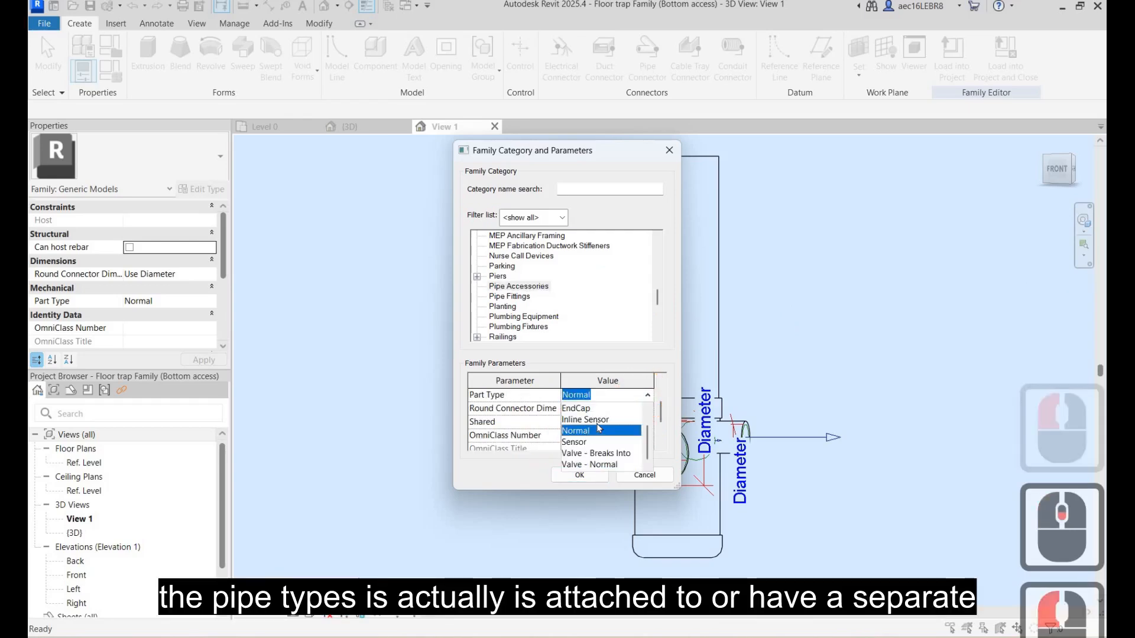
scroll(618, 444, up, 1)
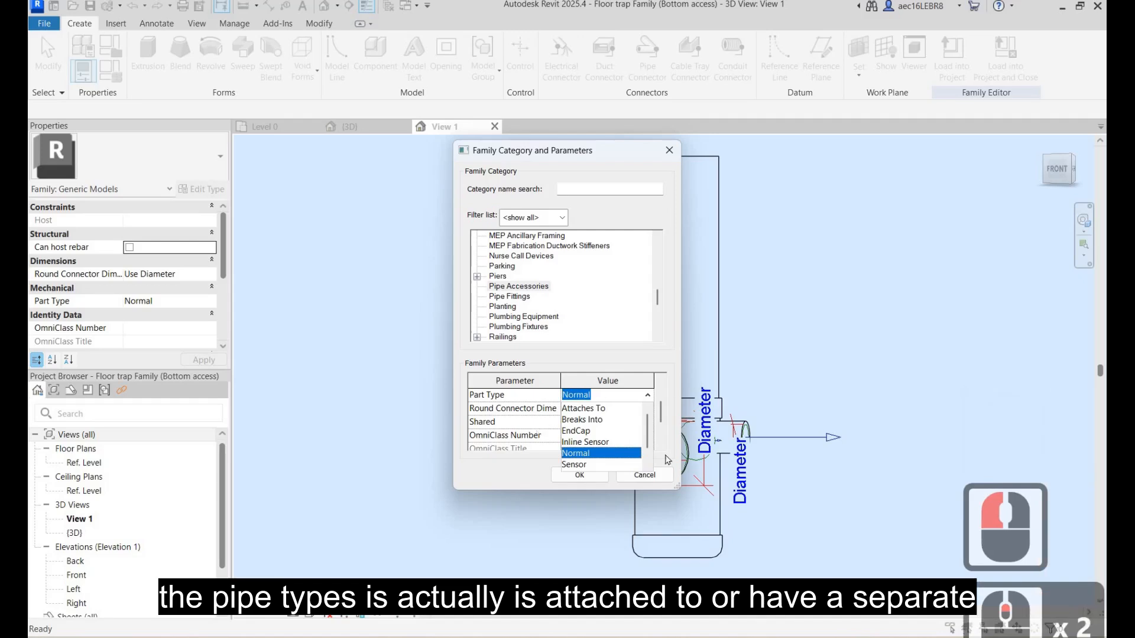
scroll(609, 445, down, 1)
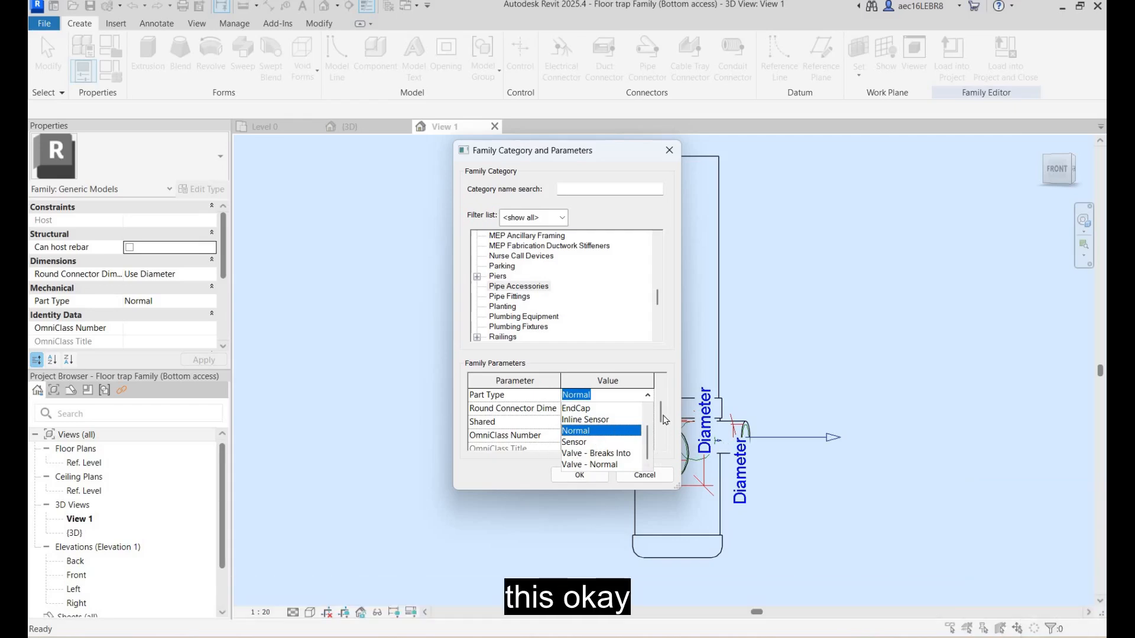
click(665, 390)
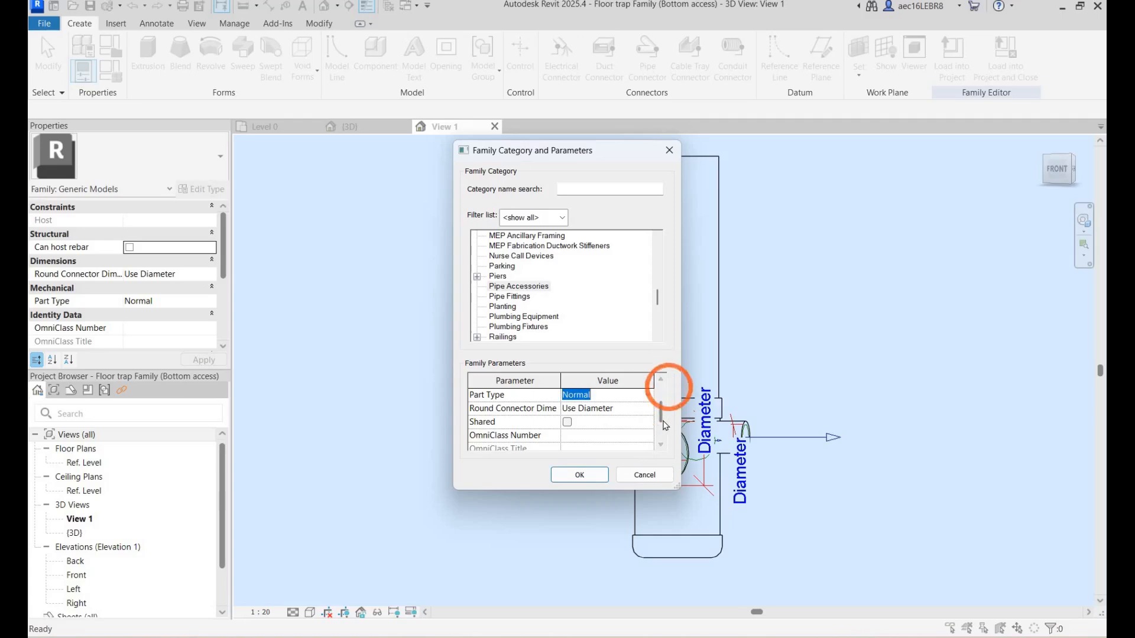
mouse_move(663, 412)
mouse_down()
mouse_move(665, 375)
mouse_move(663, 422)
mouse_up()
scroll(591, 434, up, 5)
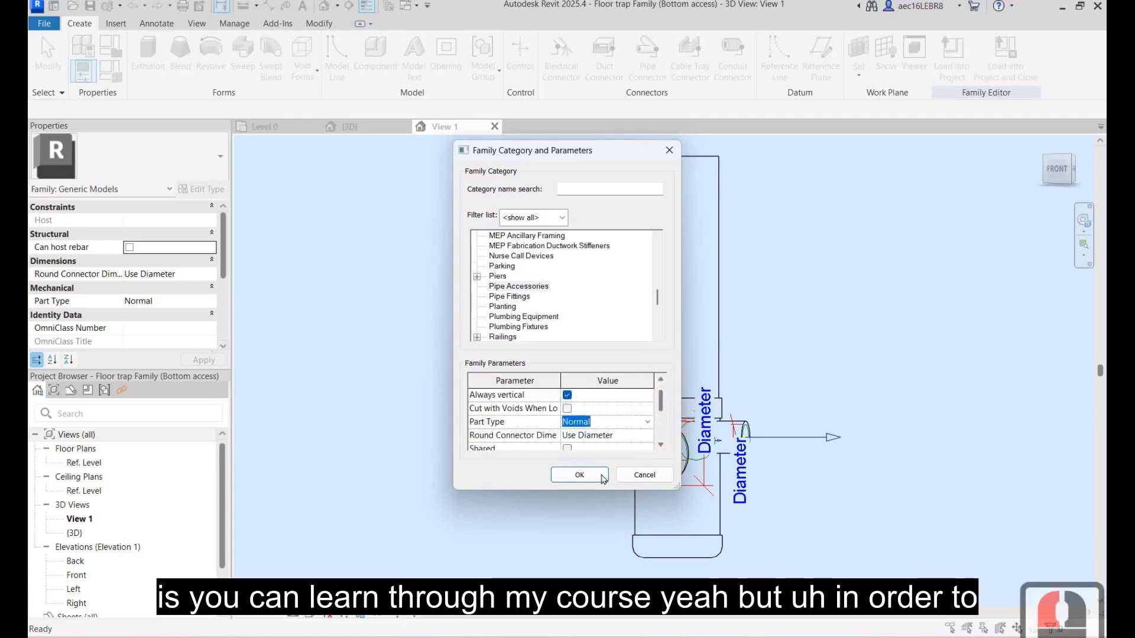
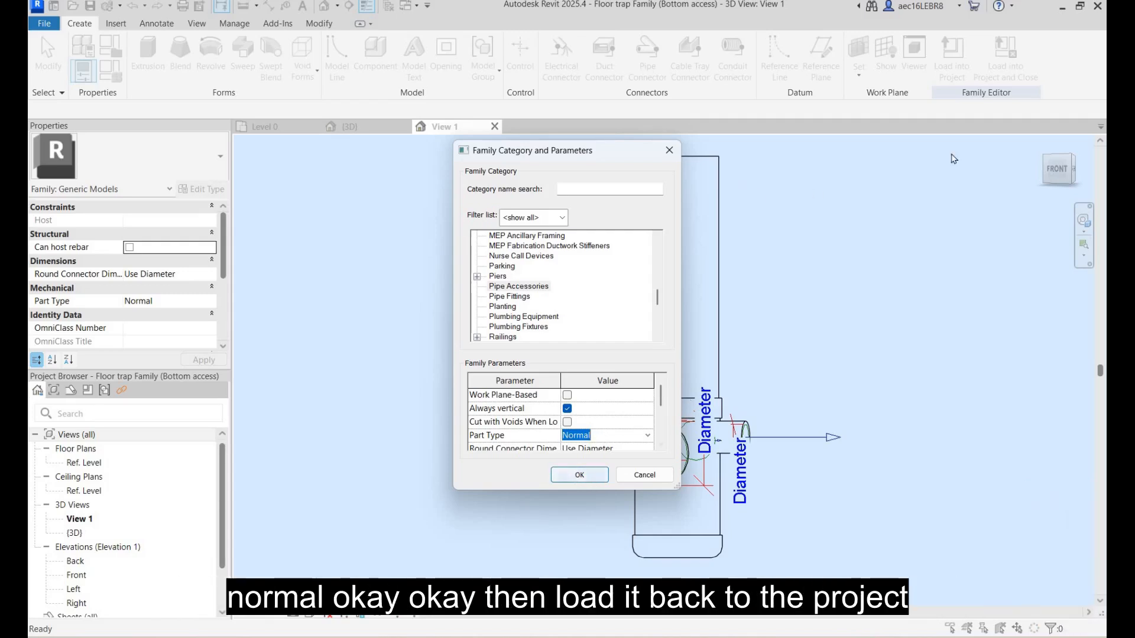
Load the edited family back into the project and close it, replacing the existing family file and the loaded version.
click(1005, 59)
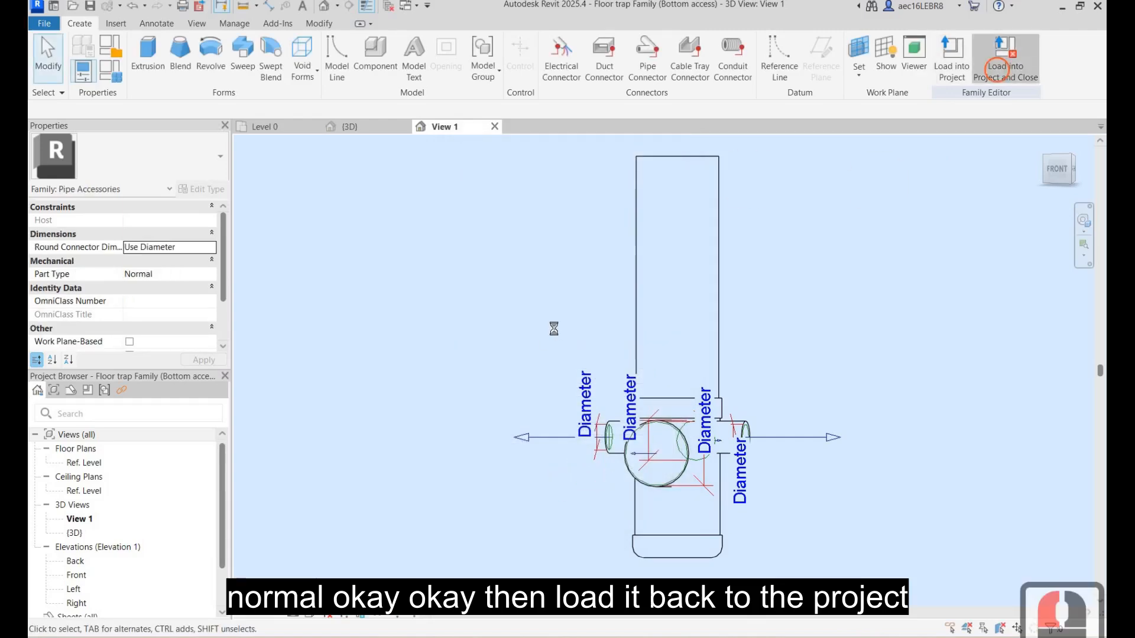
click(548, 334)
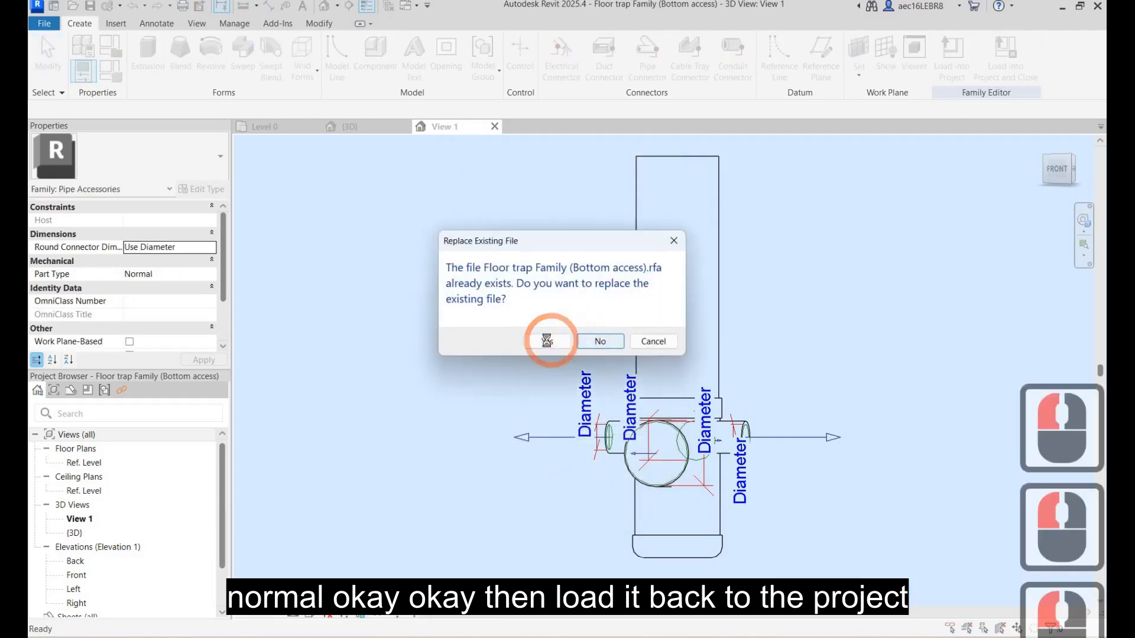
click(550, 337)
click(546, 329)
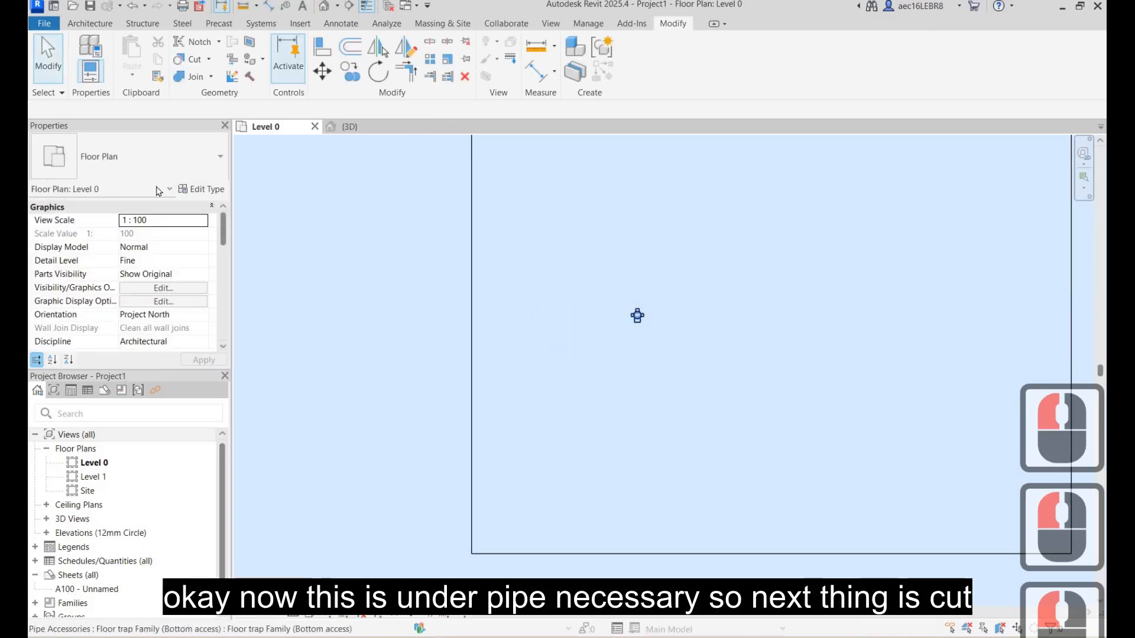
Select the placed floor trap on the Level 0 plan to check its category and connectors.
click(638, 316)
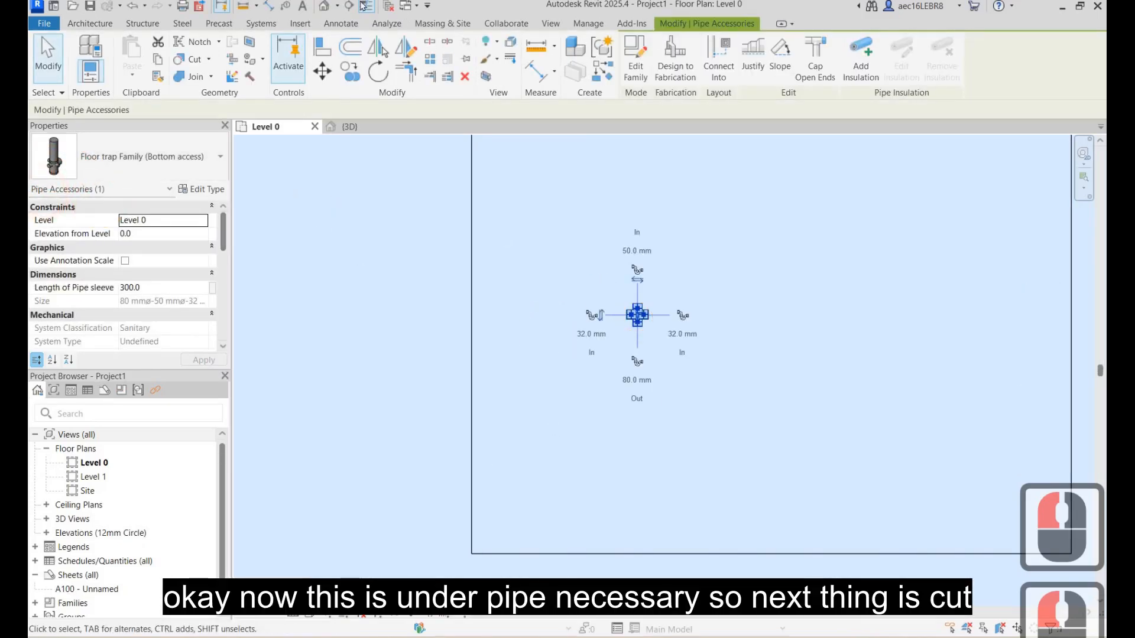
scroll(552, 433, down, 7)
key(Escape)
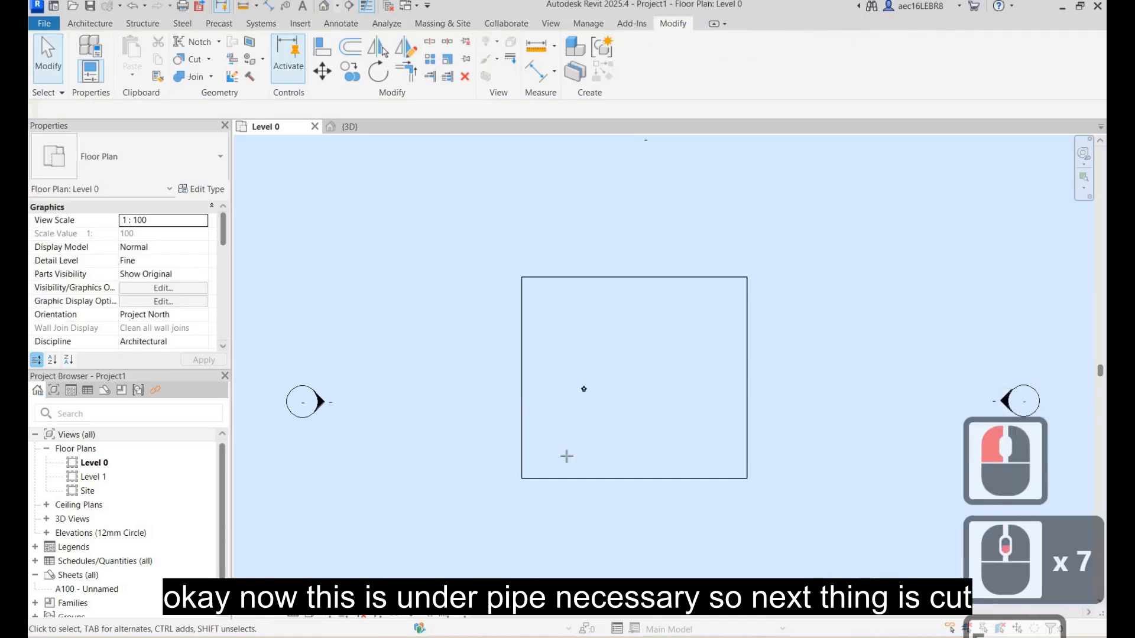
Draw a vertical building section beside the floor trap, facing it, and open the section view.
click(352, 7)
click(560, 352)
click(566, 456)
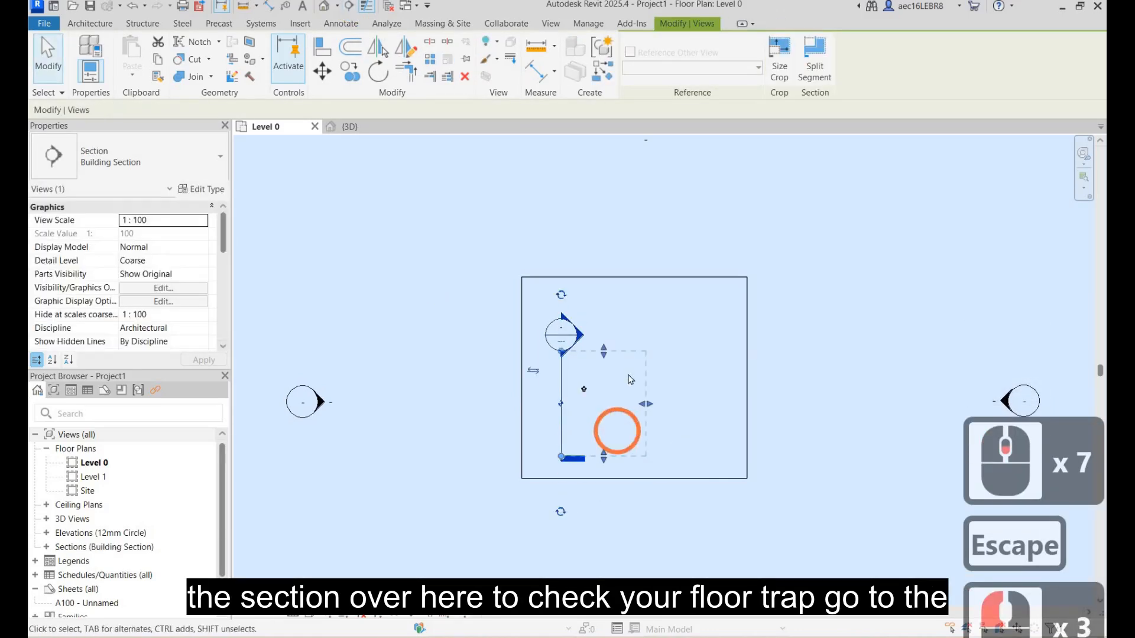
right_click(576, 389)
click(618, 316)
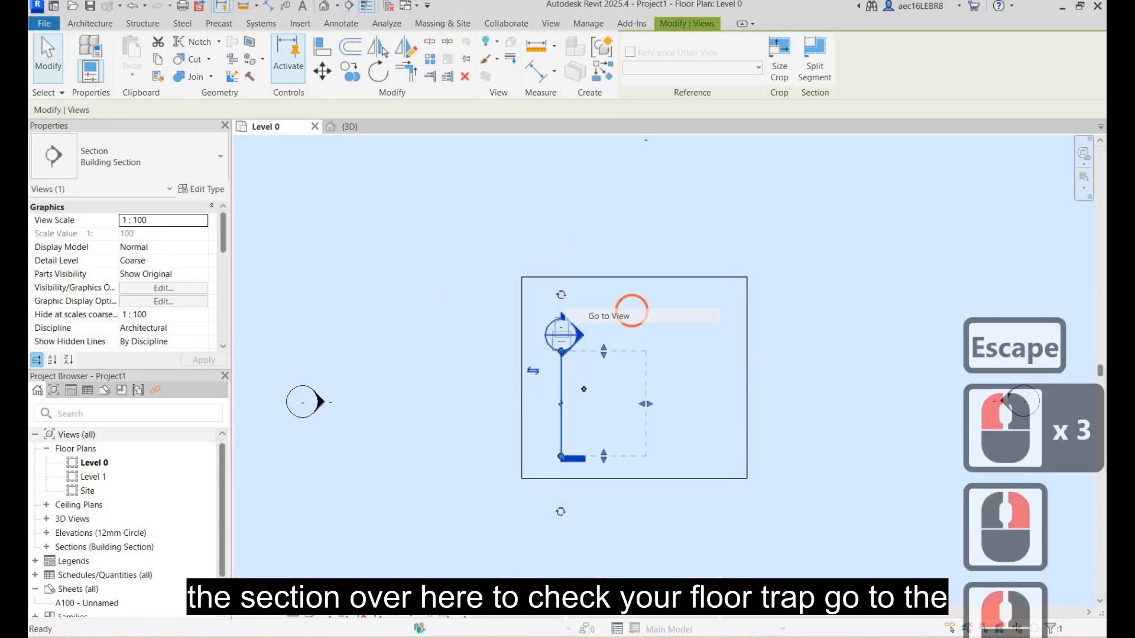
Set the section view's visual style to Hidden Line and its scale to 1:50.
click(309, 615)
click(332, 530)
click(652, 332)
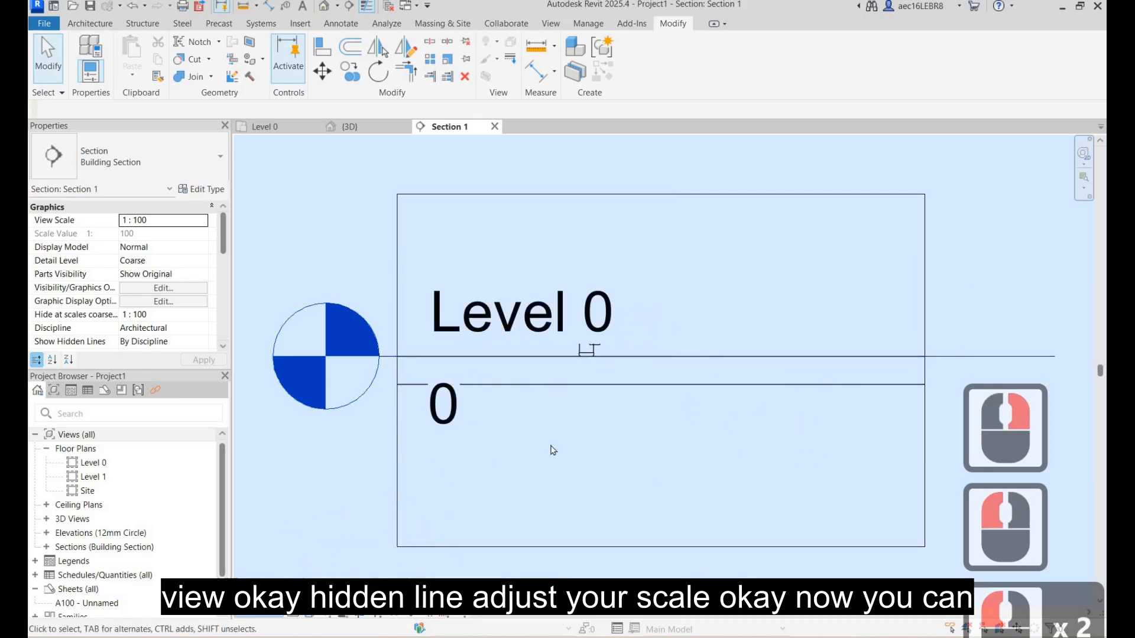
click(257, 615)
click(286, 506)
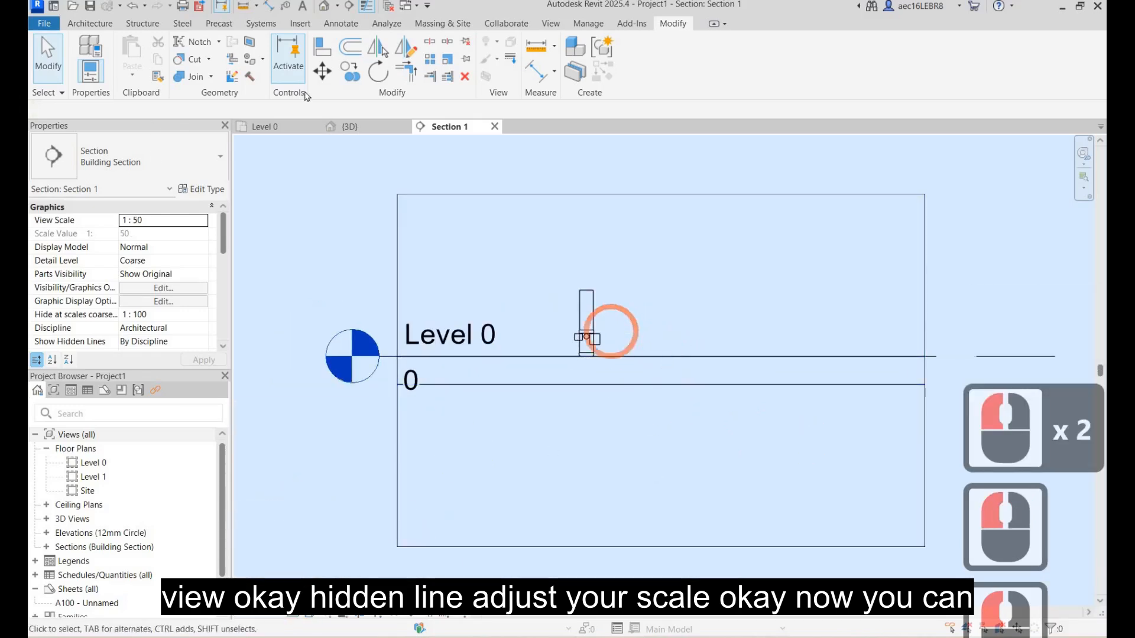
Move the floor trap straight down in the section so it sits below the slab, about 560 mm below Level 0.
click(586, 336)
scroll(662, 353, up, 2)
click(322, 71)
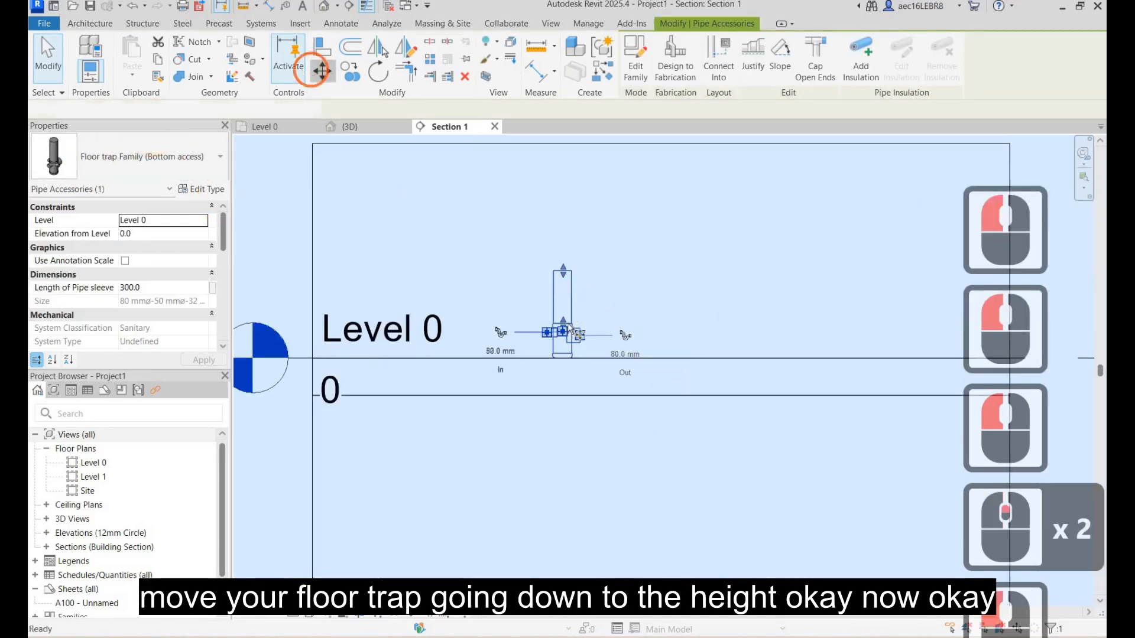
click(562, 330)
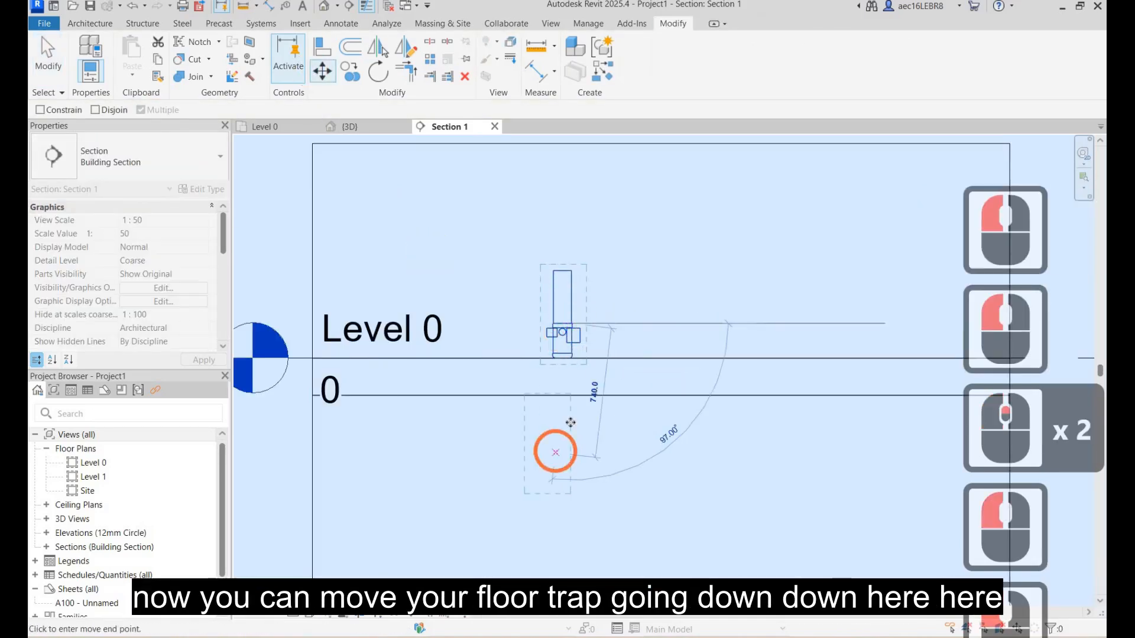
click(570, 423)
key(Escape)
scroll(566, 414, up, 3)
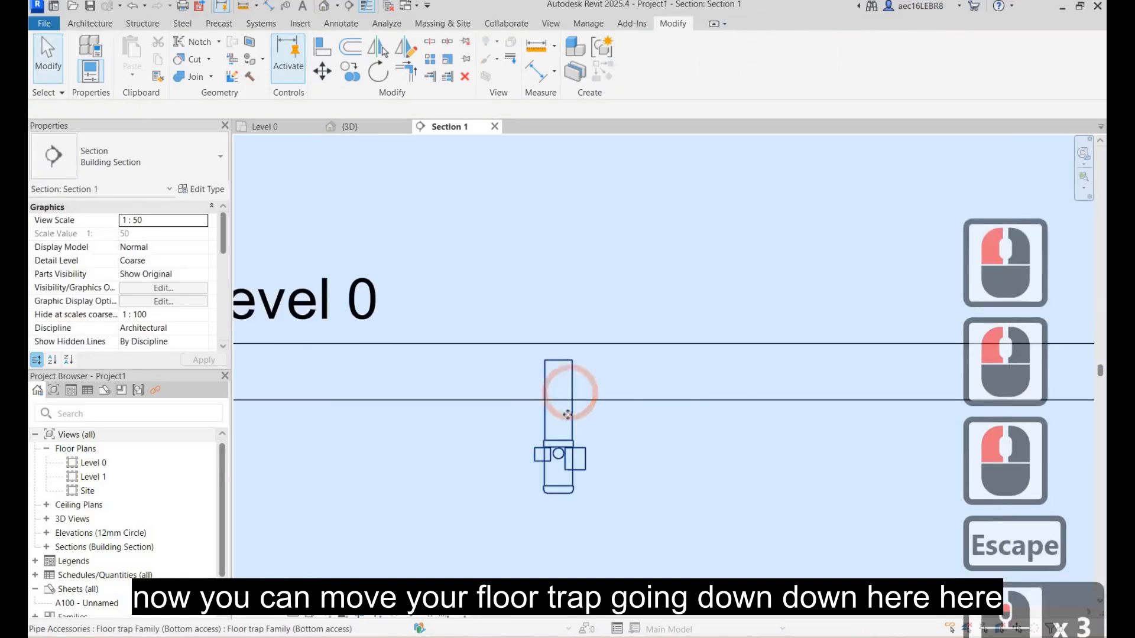
Stretch the trap's pipe sleeve up to Level 0 and raise the sleeve's lower end to just below the slab.
click(556, 452)
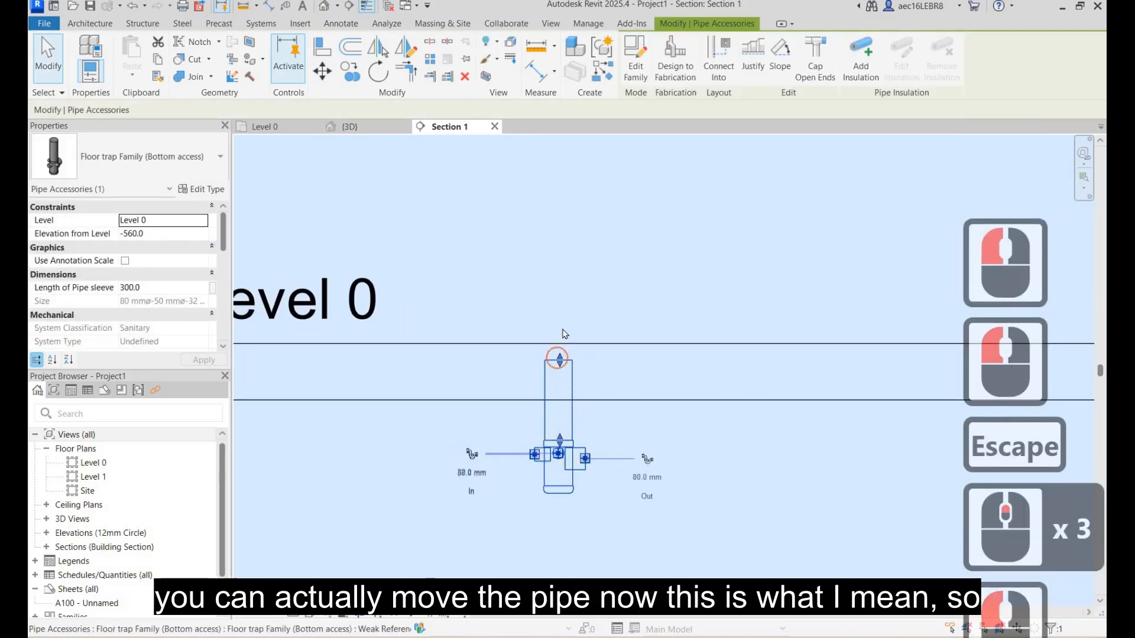
drag(563, 343, 562, 330)
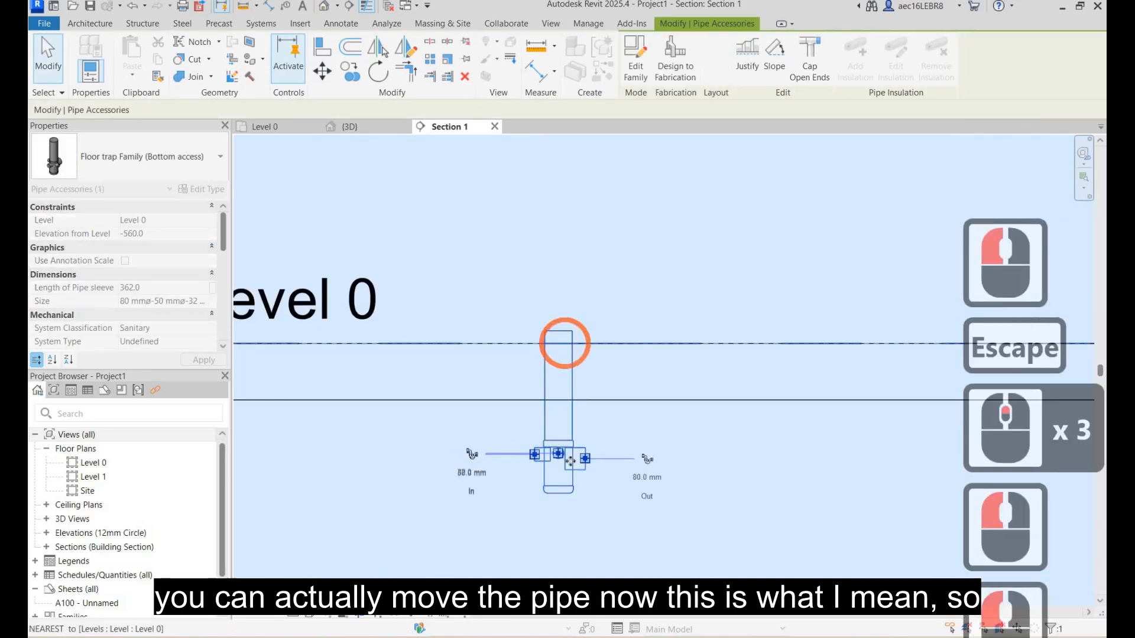
drag(561, 441, 566, 411)
key(Escape)
Select the floor slab and the trap in turn to compare the slab thickness with the pipe sleeve.
click(337, 365)
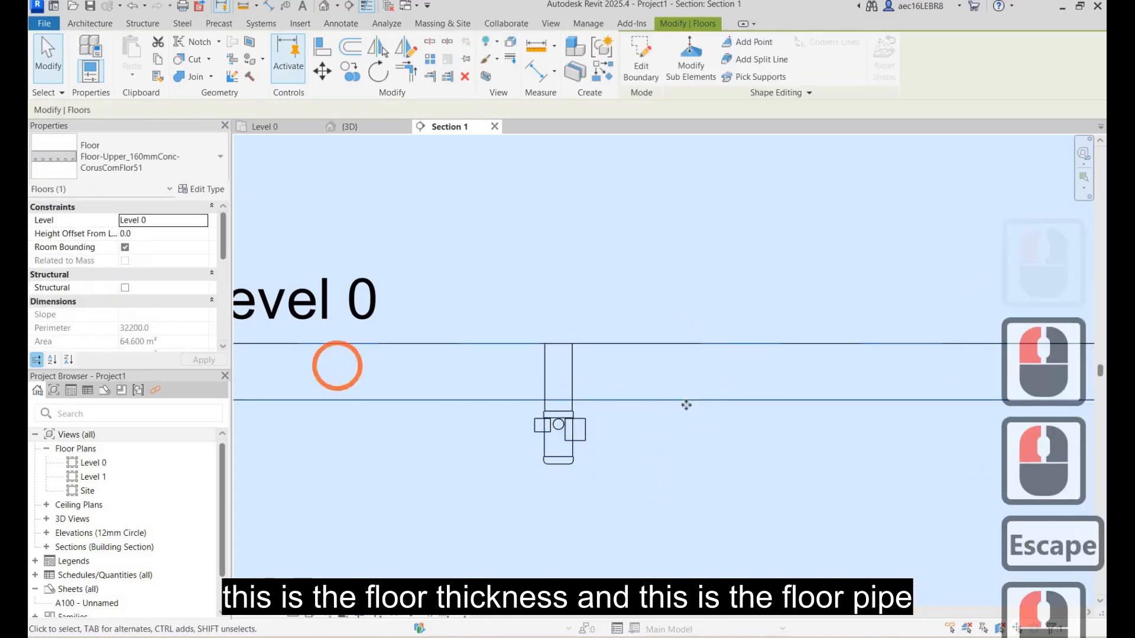
click(566, 377)
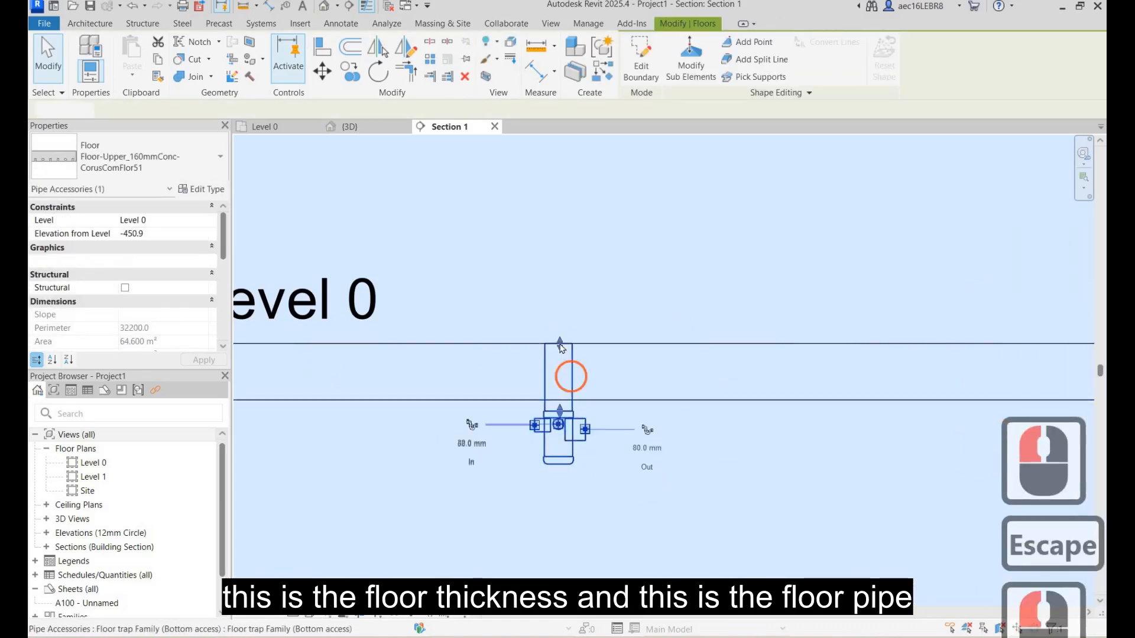
drag(559, 343, 573, 366)
drag(591, 302, 540, 346)
click(679, 324)
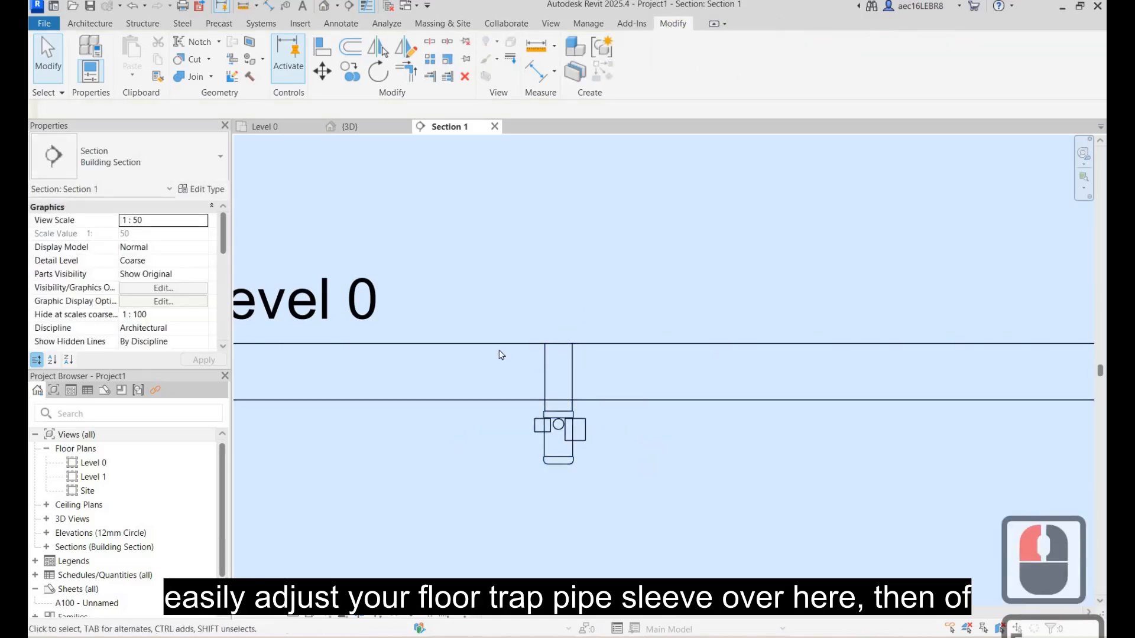
Draw a horizontal 80 mm pipe about 920 mm long from the trap's outlet connector.
click(585, 437)
right_click(579, 426)
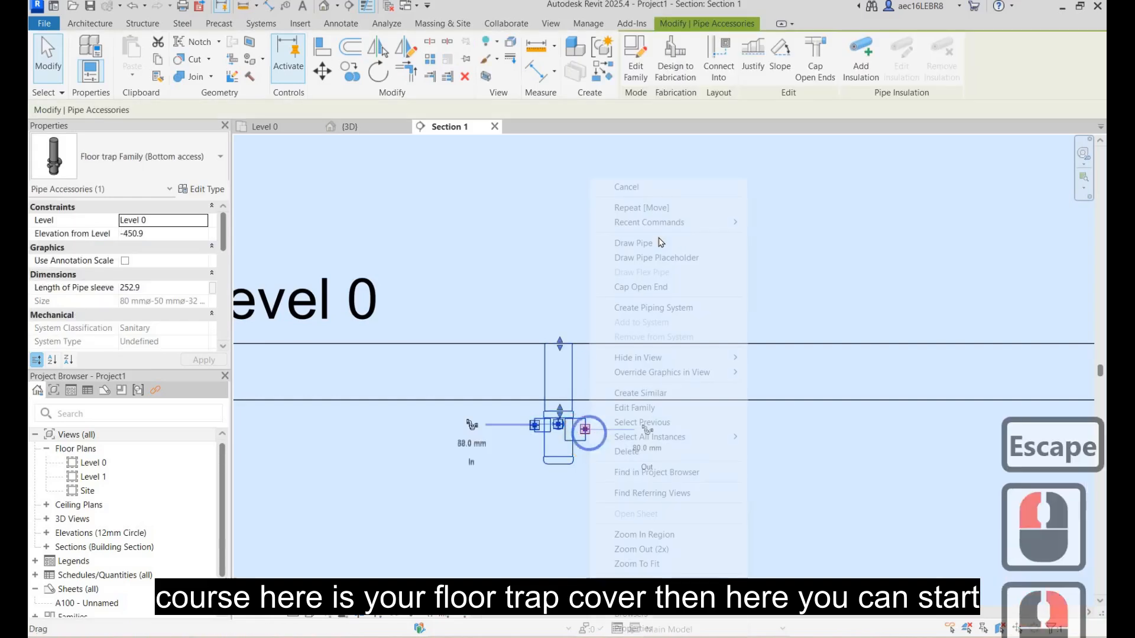
click(651, 243)
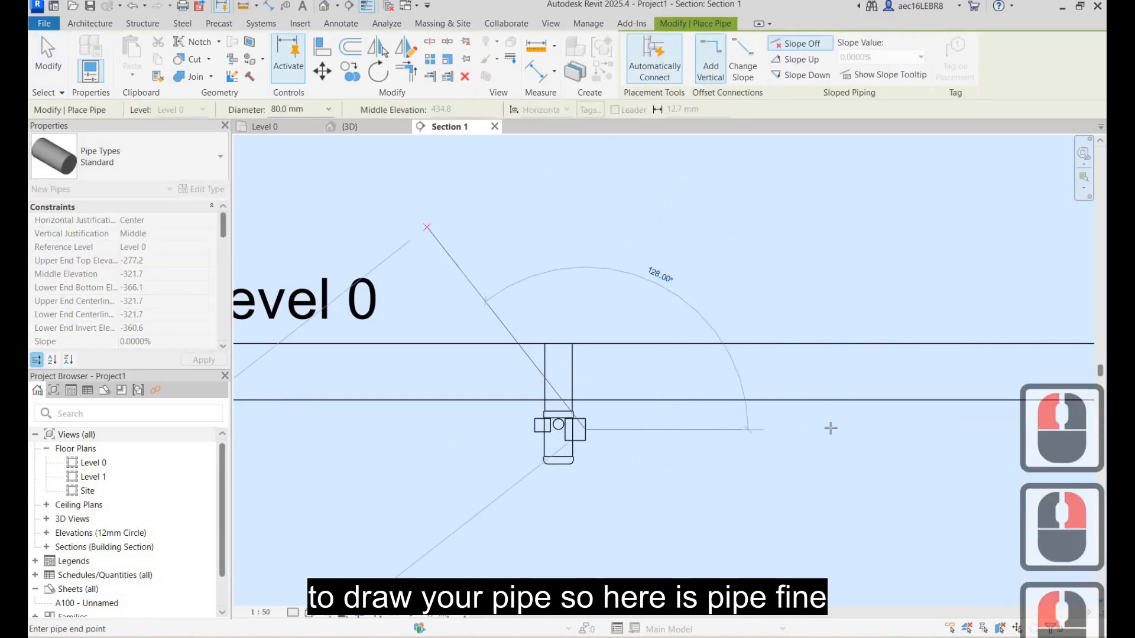
click(847, 443)
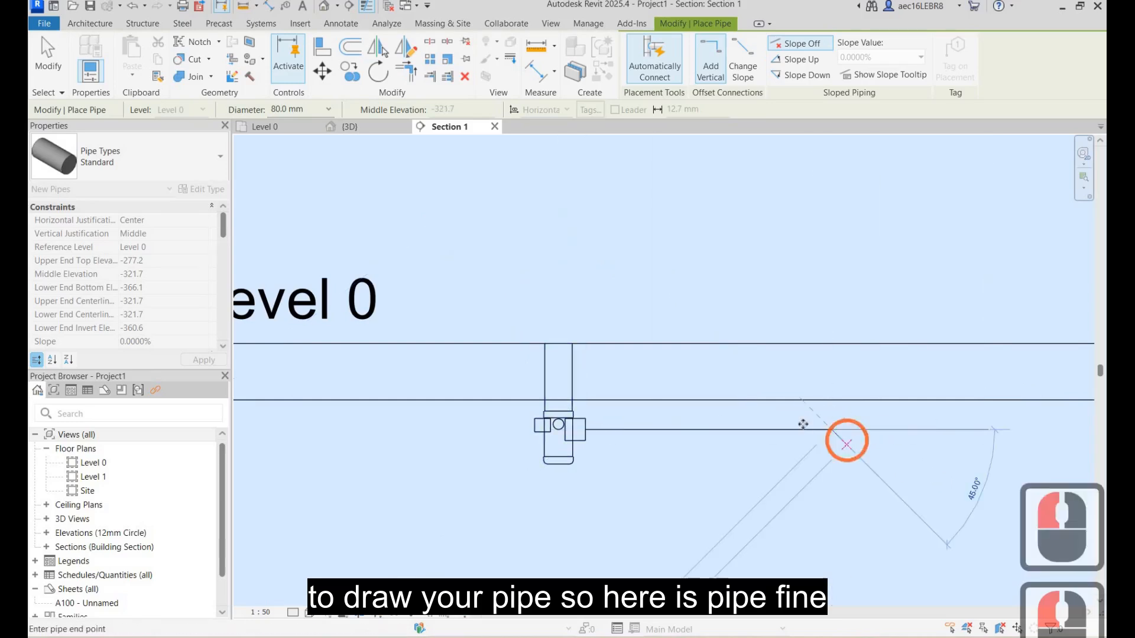
key(Escape)
key(Escape)
Set the section view's detail level to Fine.
click(790, 430)
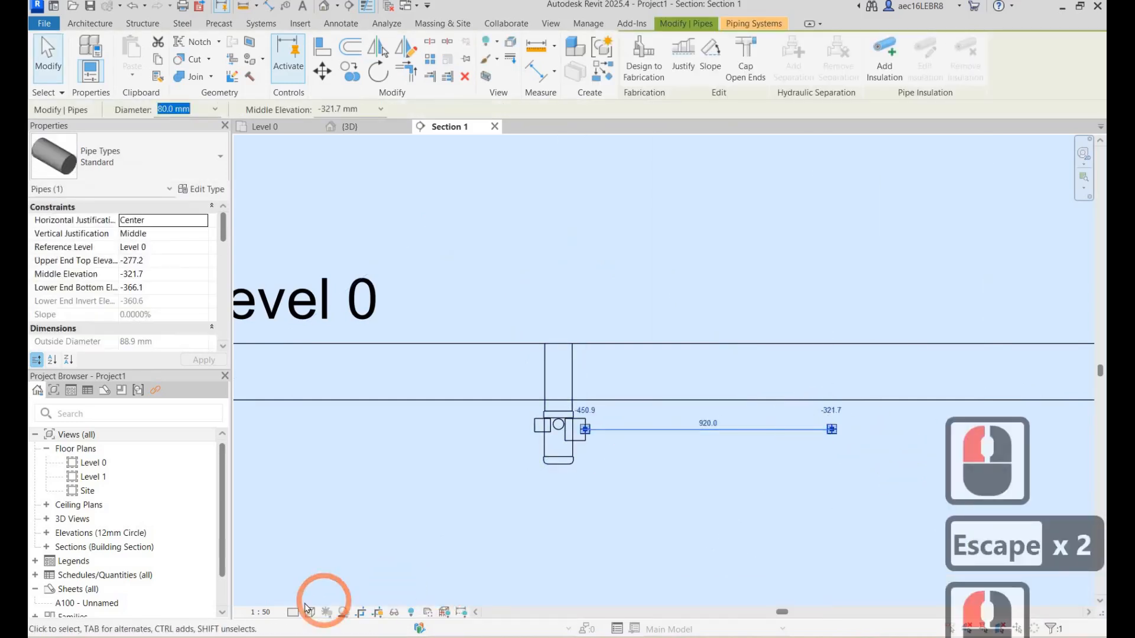
click(293, 612)
click(307, 600)
key(Escape)
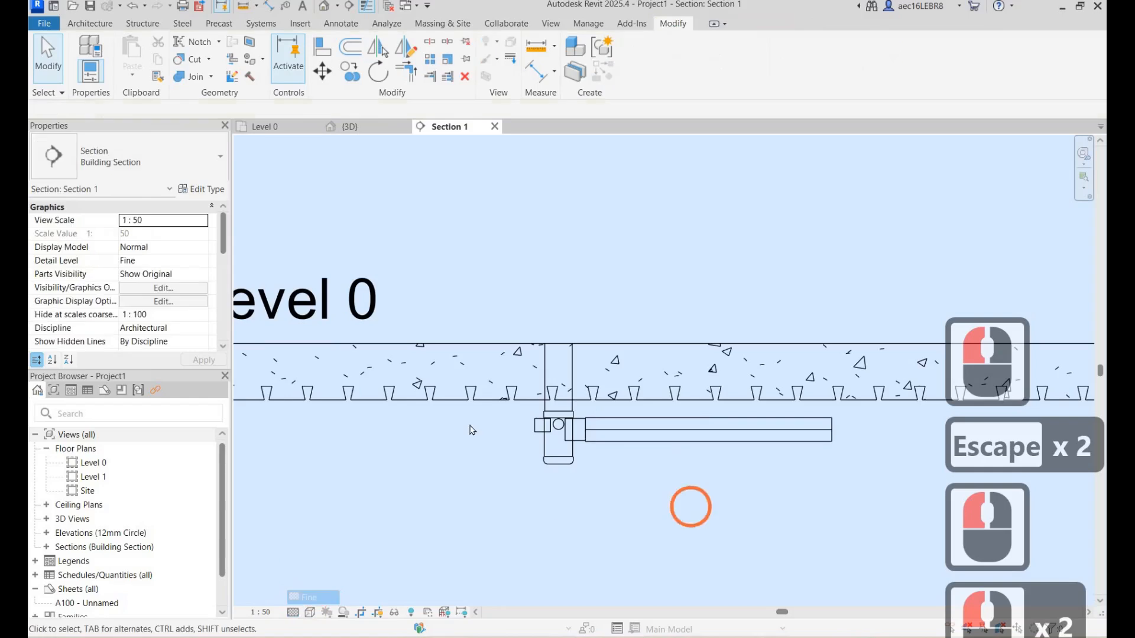
click(622, 423)
scroll(441, 410, down, 4)
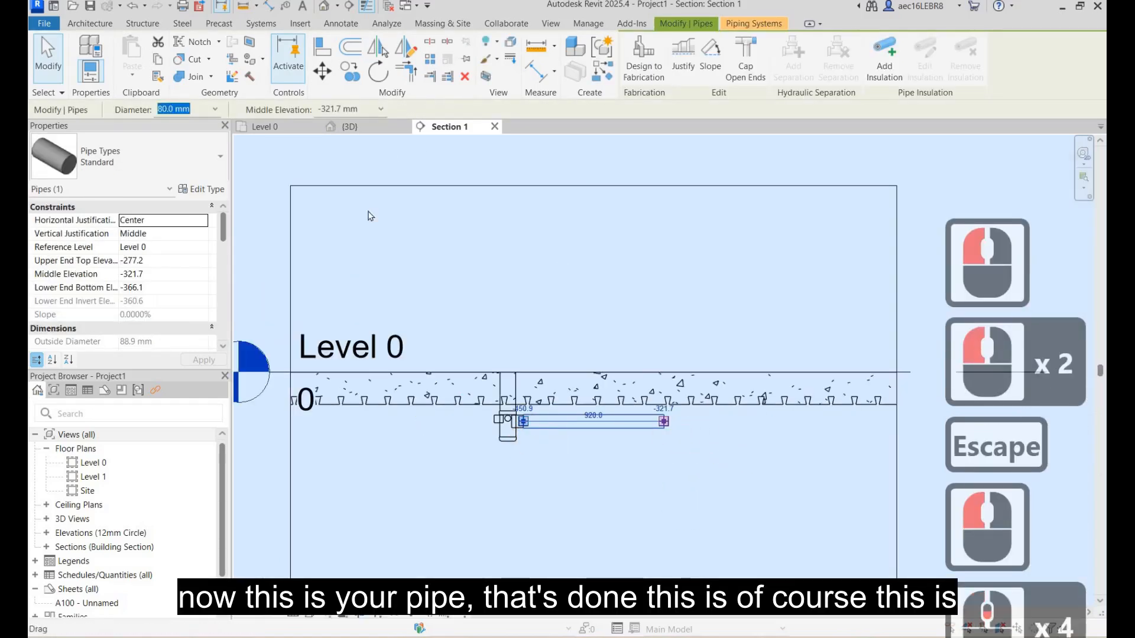
right_click(666, 424)
key(Escape)
key(Escape)
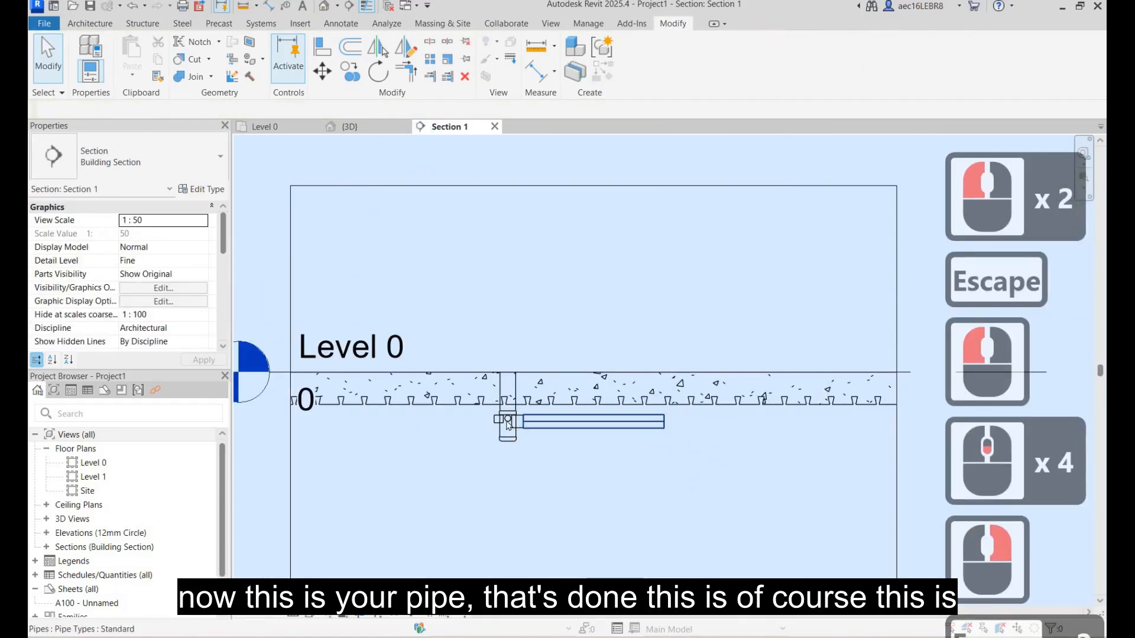
Draw a short horizontal 50 mm pipe from the trap's inlet connector, opposite the outlet pipe.
click(507, 421)
key(Escape)
click(495, 423)
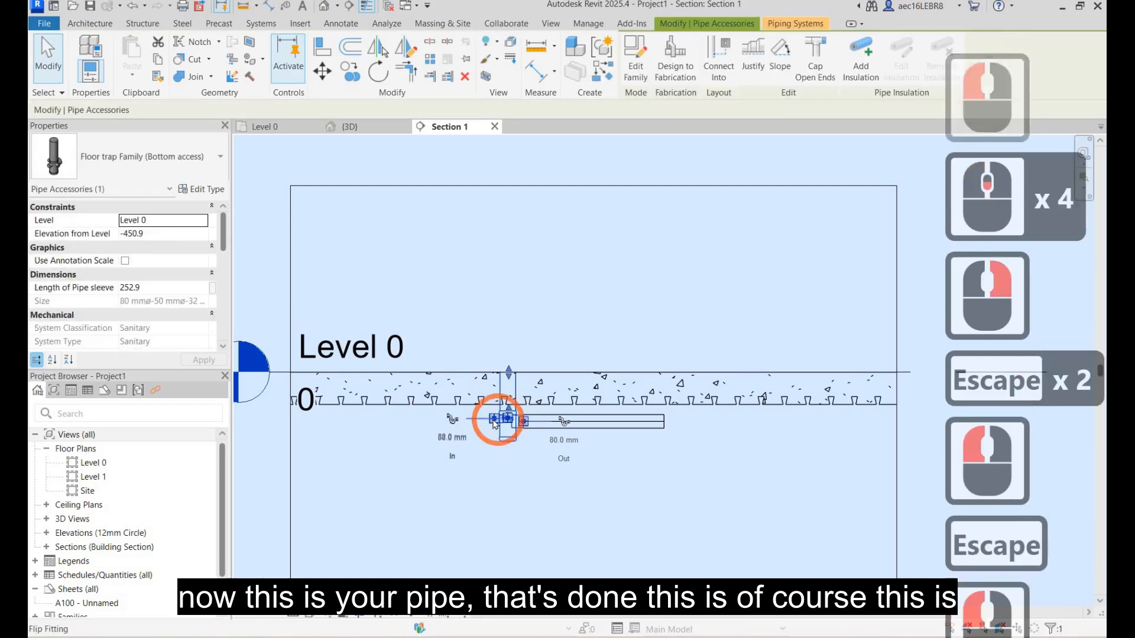
right_click(494, 421)
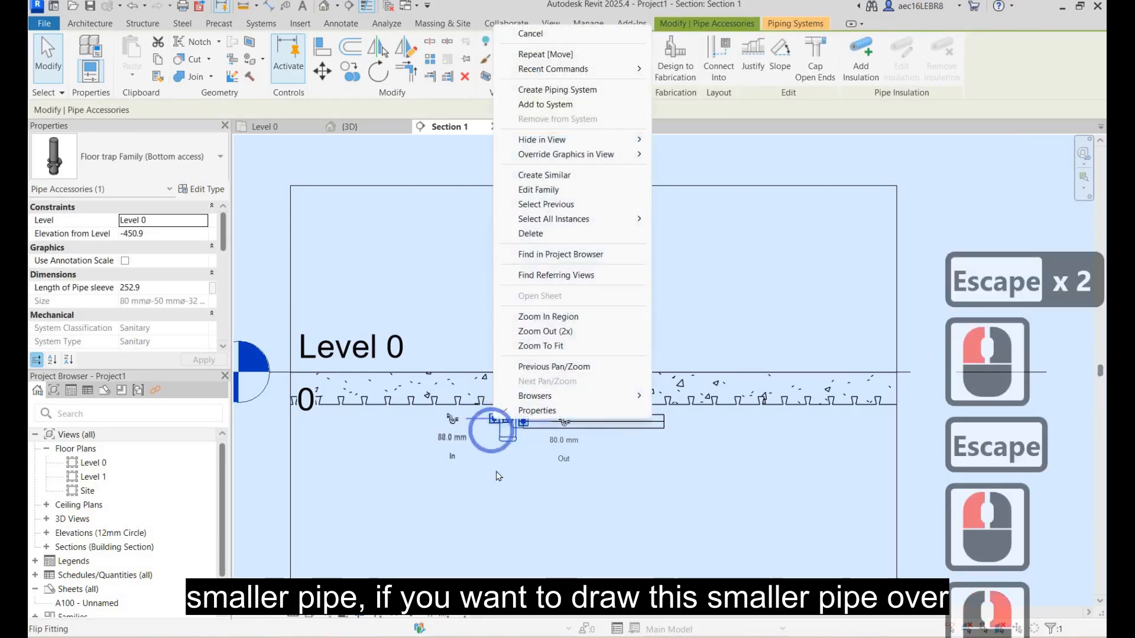
click(481, 425)
scroll(491, 416, up, 10)
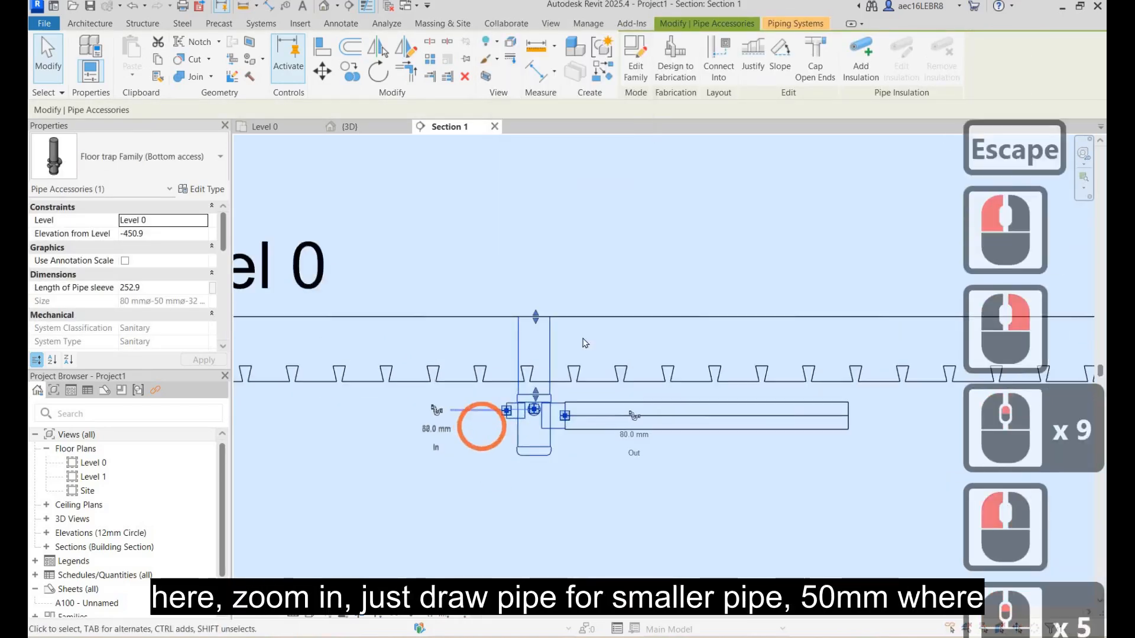
right_click(512, 402)
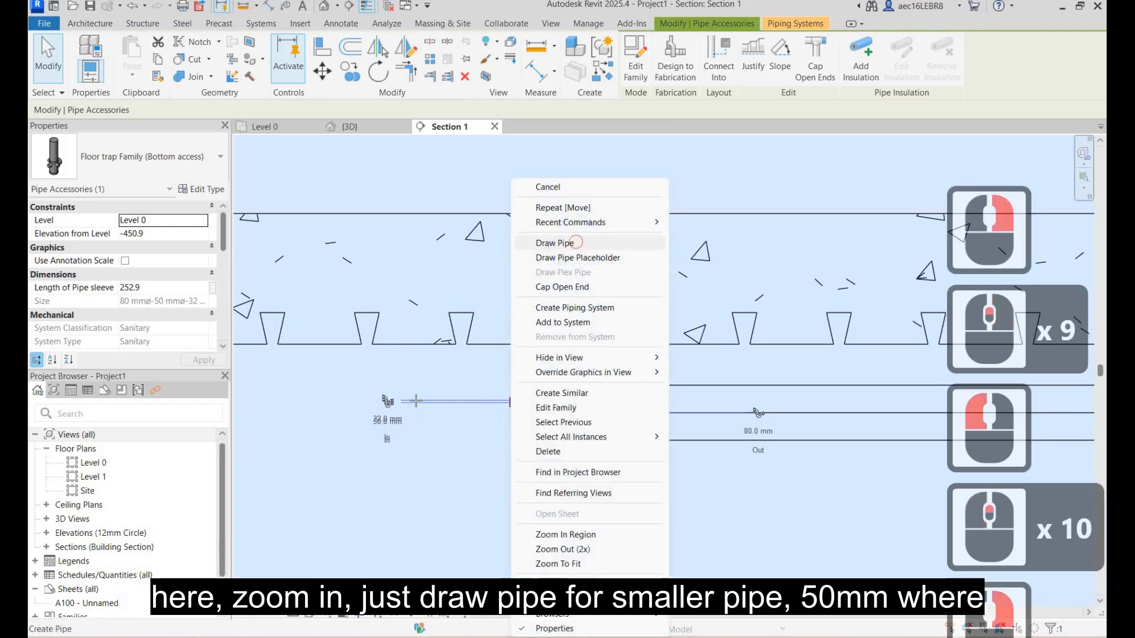
click(561, 242)
click(417, 408)
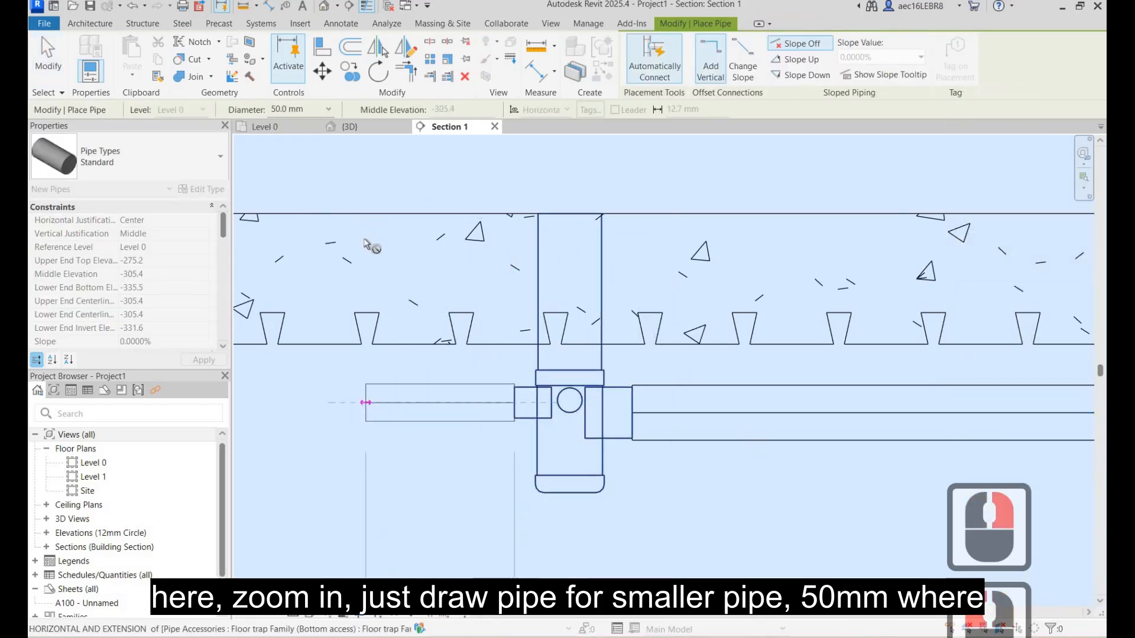
click(366, 402)
scroll(367, 403, down, 5)
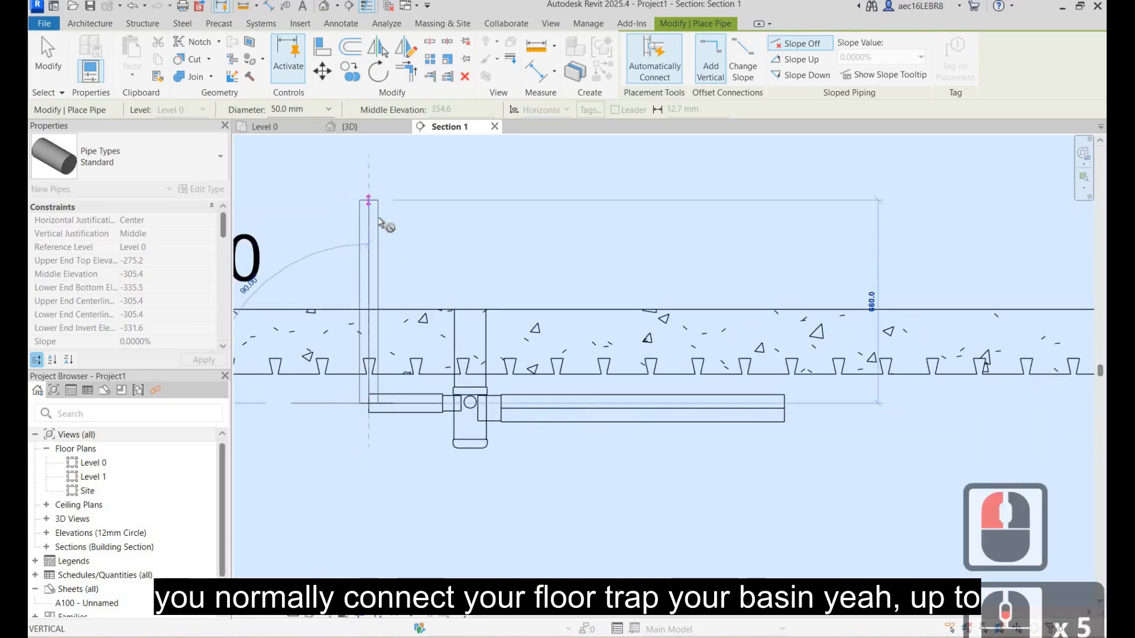
Try to draw a vertical 50 mm pipe riser up through the slab from the inlet pipe's free end.
click(375, 186)
click(376, 181)
middle_drag(376, 137, 455, 297)
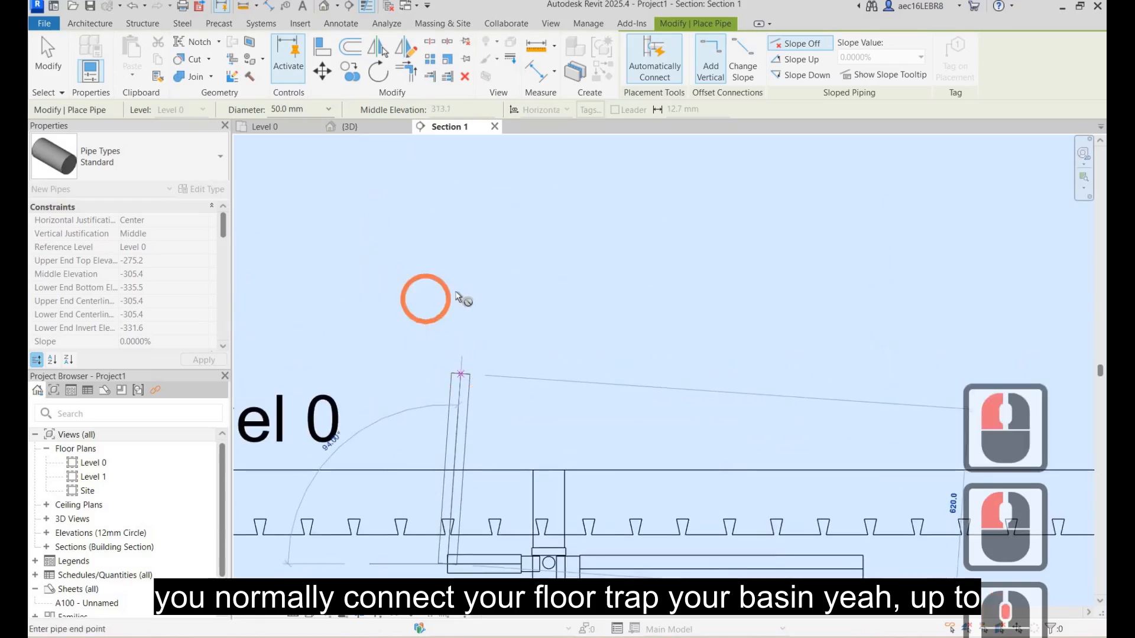
click(454, 291)
key(Escape)
scroll(560, 459, down, 4)
key(Escape)
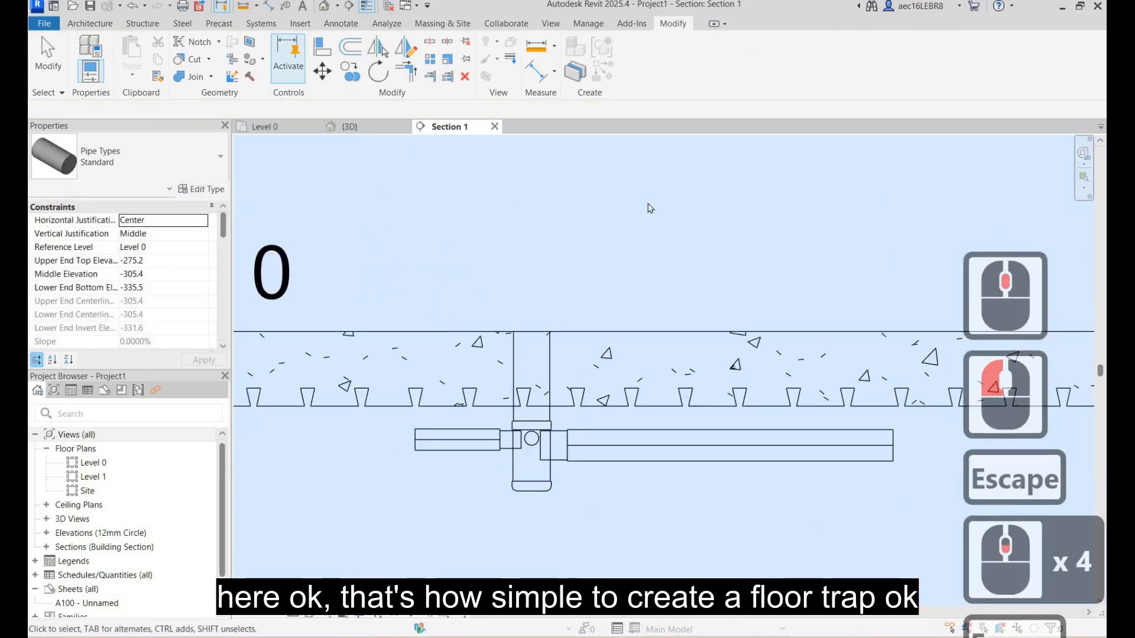
key(Escape)
Open the 3D view and examine the floor trap and its connected pipes from beneath the slab.
click(646, 203)
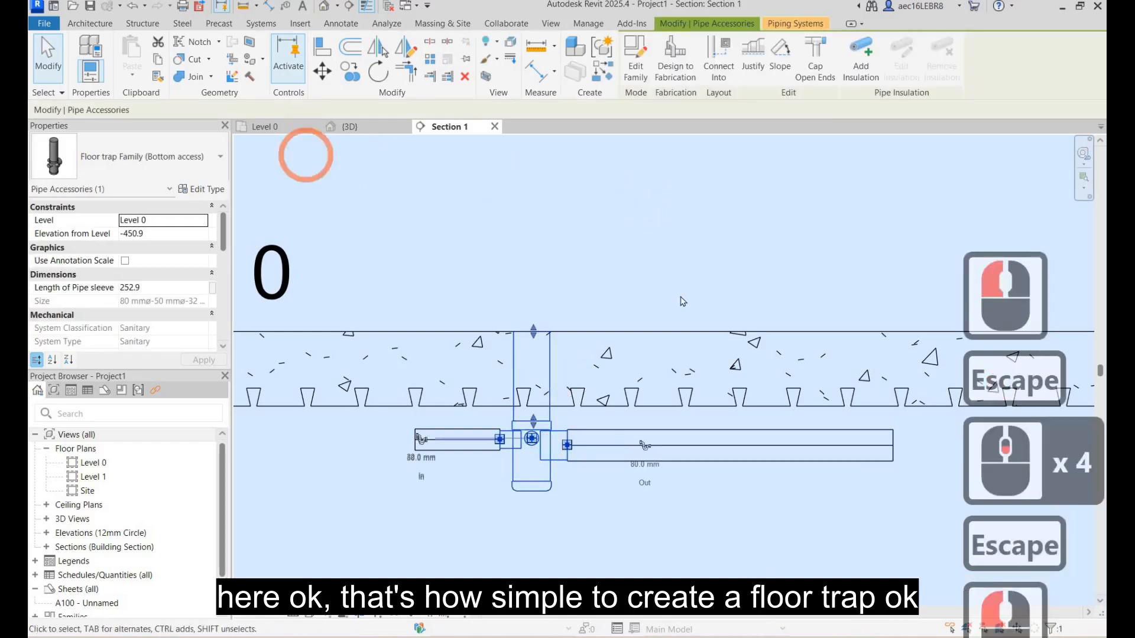
click(367, 124)
click(730, 317)
scroll(699, 403, up, 8)
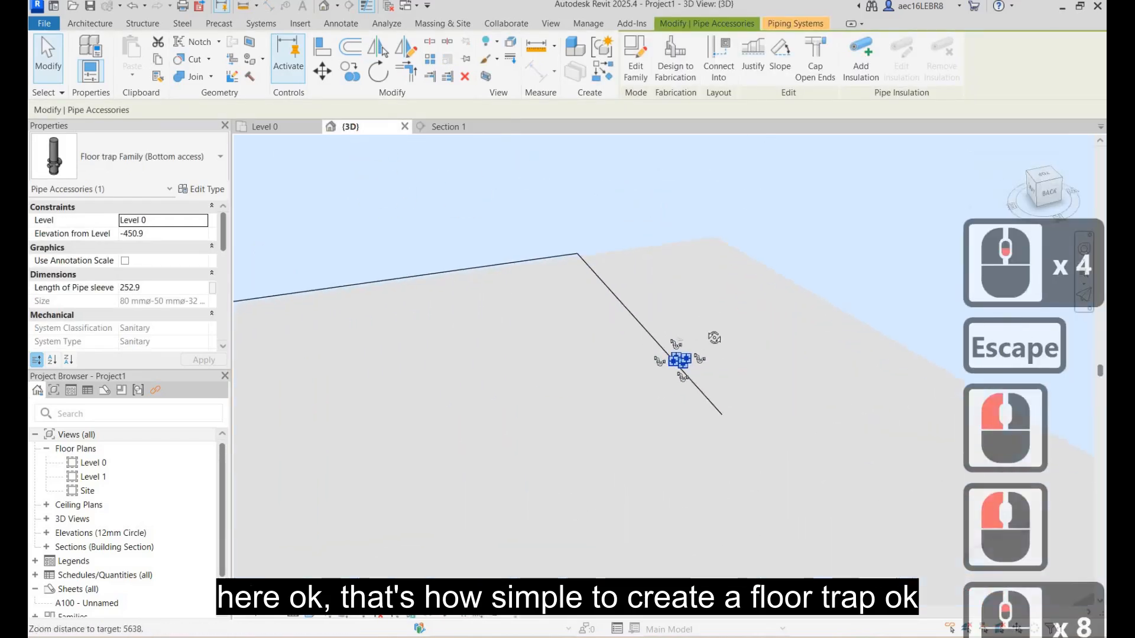
key(Escape)
mouse_move(700, 403)
shift+middle_down()
mouse_move(684, 380)
mouse_move(689, 417)
shift+middle_up()
scroll(684, 431, up, 12)
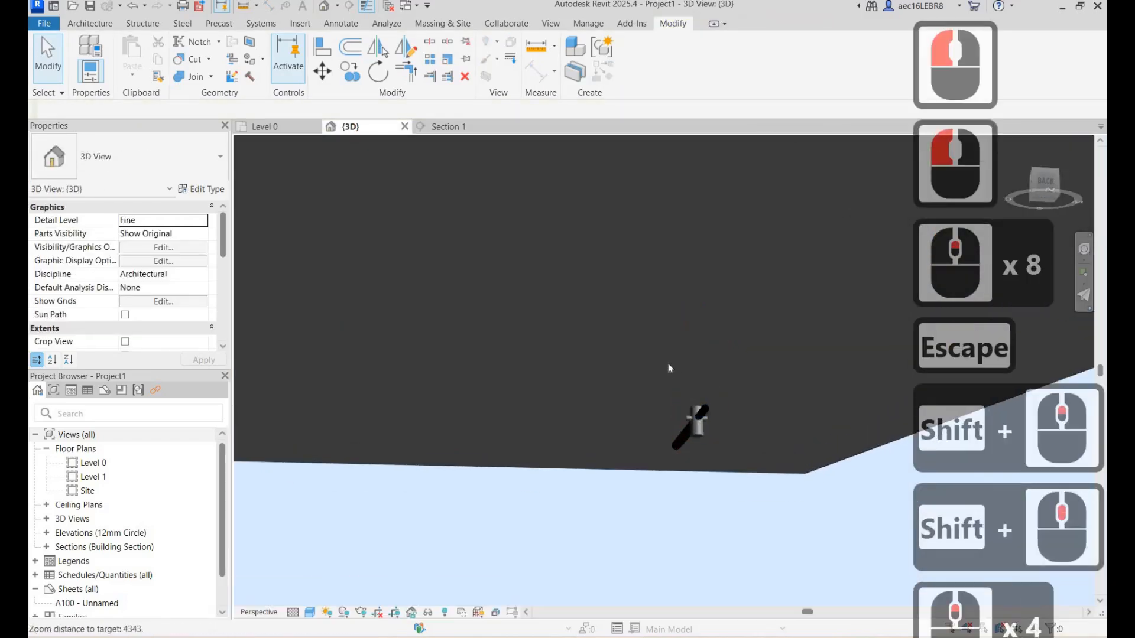
scroll(804, 466, down, 4)
click(666, 370)
shift+middle_drag(666, 372, 798, 460)
key(Escape)
Edit the floor trap type's Floor Trap material and search the project materials for "pvc".
click(661, 365)
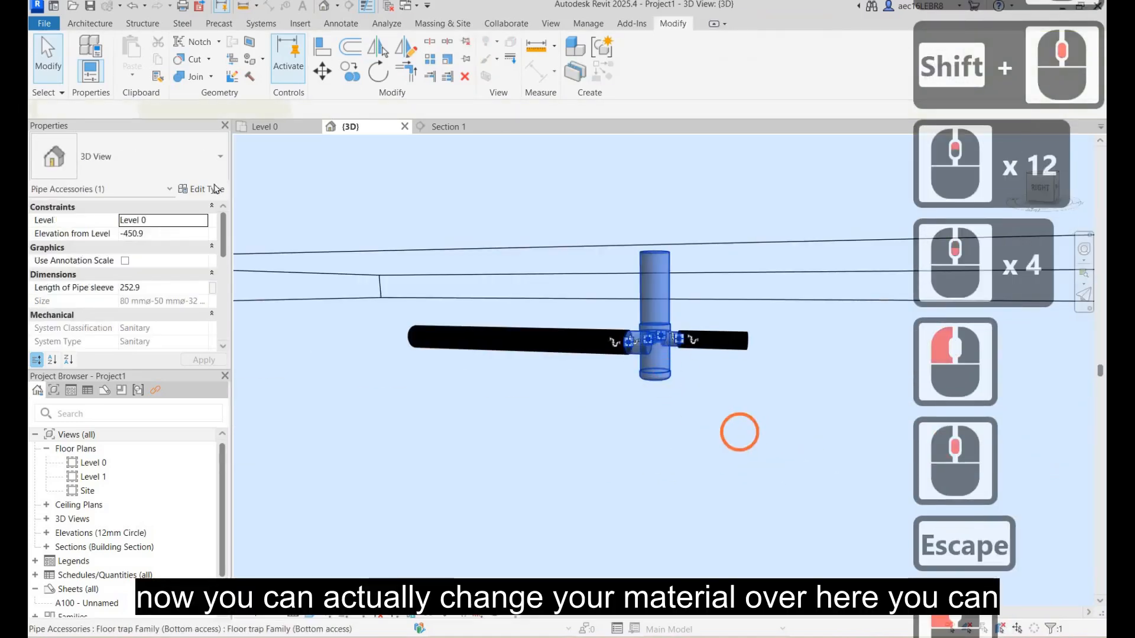
click(202, 189)
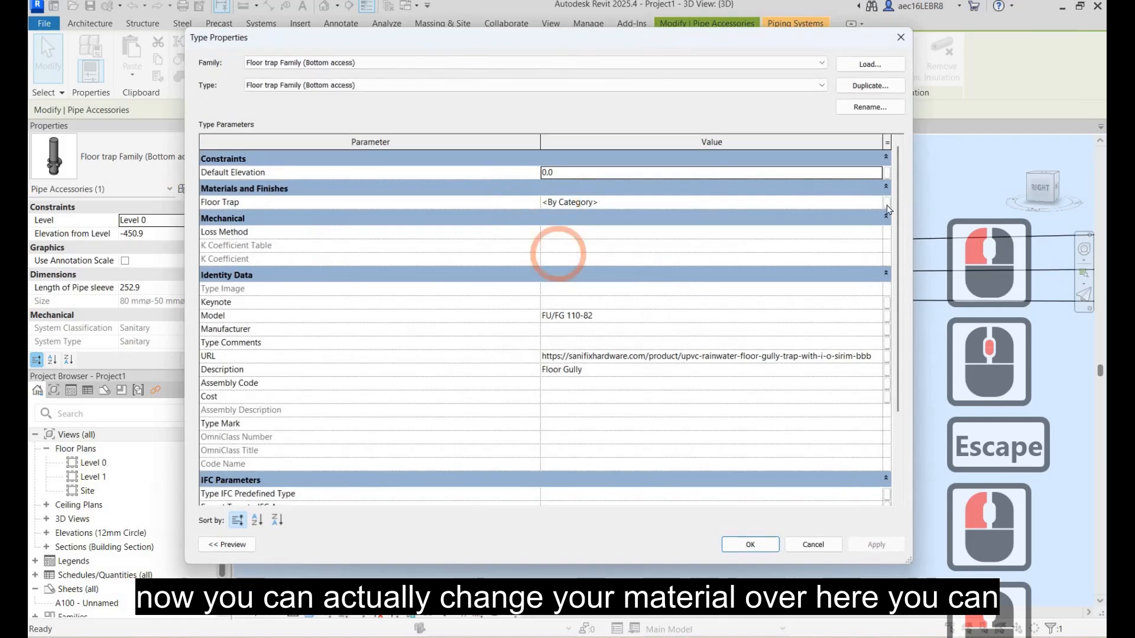
click(887, 203)
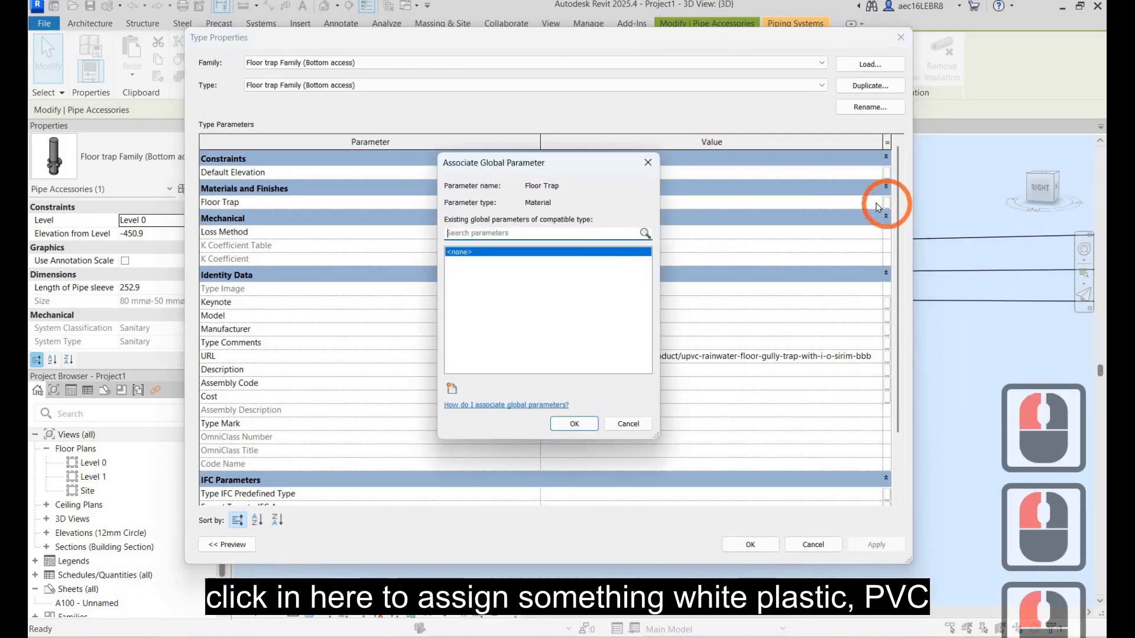
key(Escape)
click(865, 202)
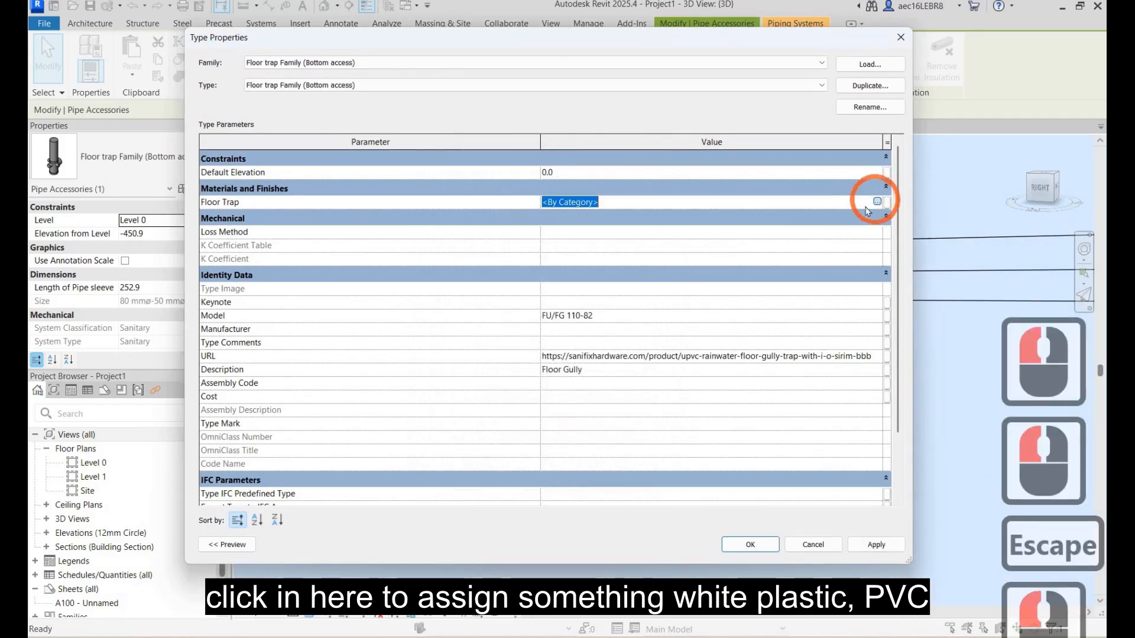
click(878, 202)
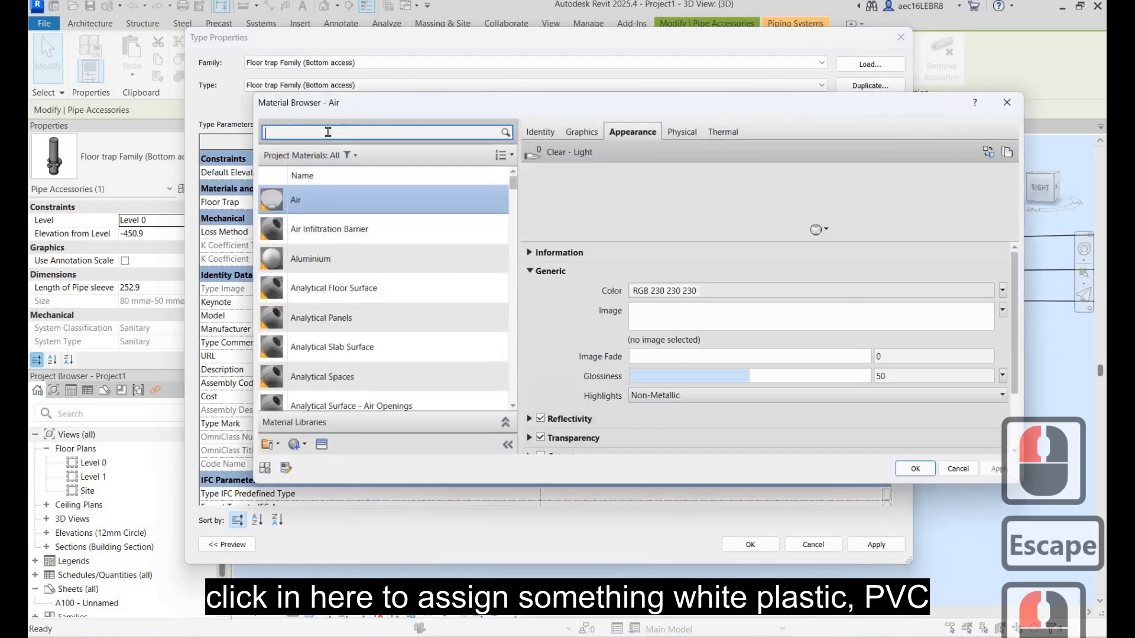
click(328, 132)
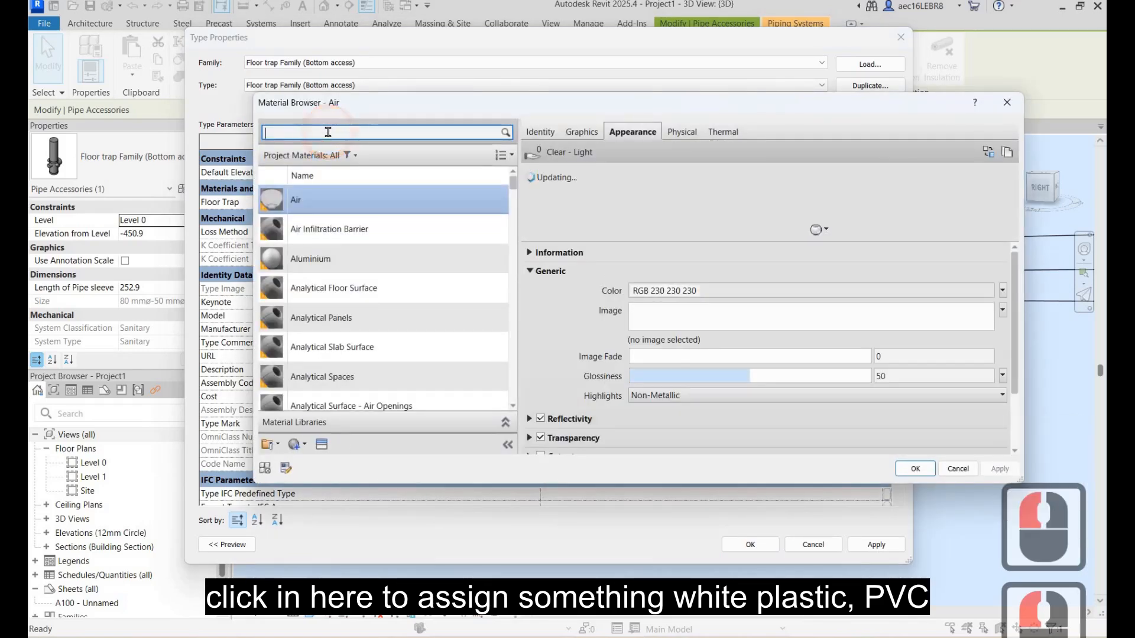
text(pvc)
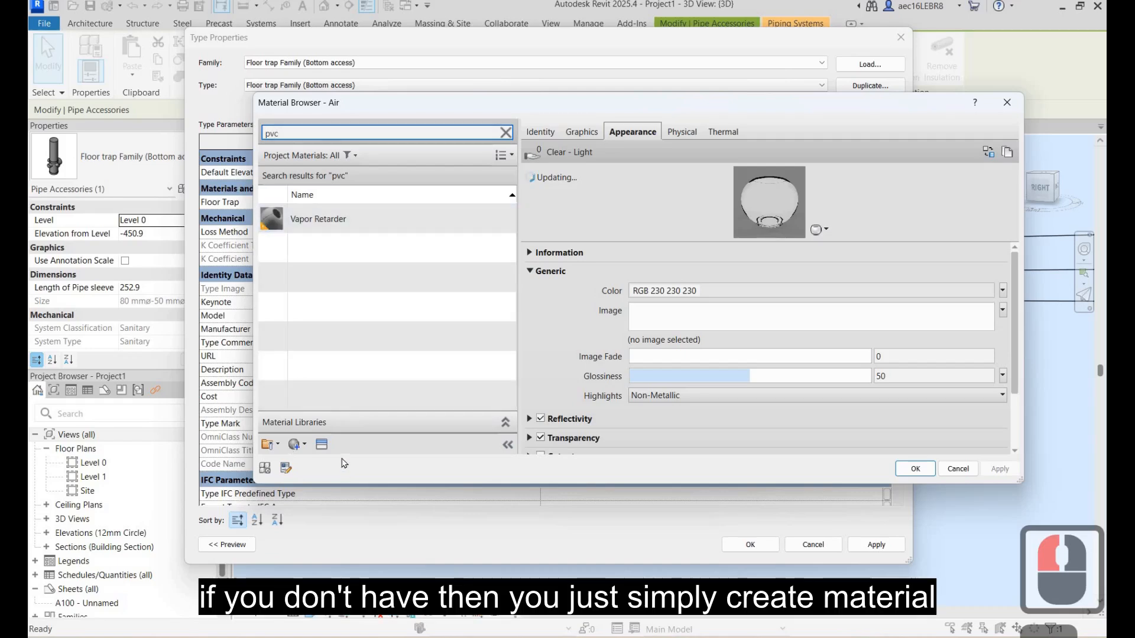
Create a new project material named "Floor trap PVC".
click(298, 444)
click(329, 462)
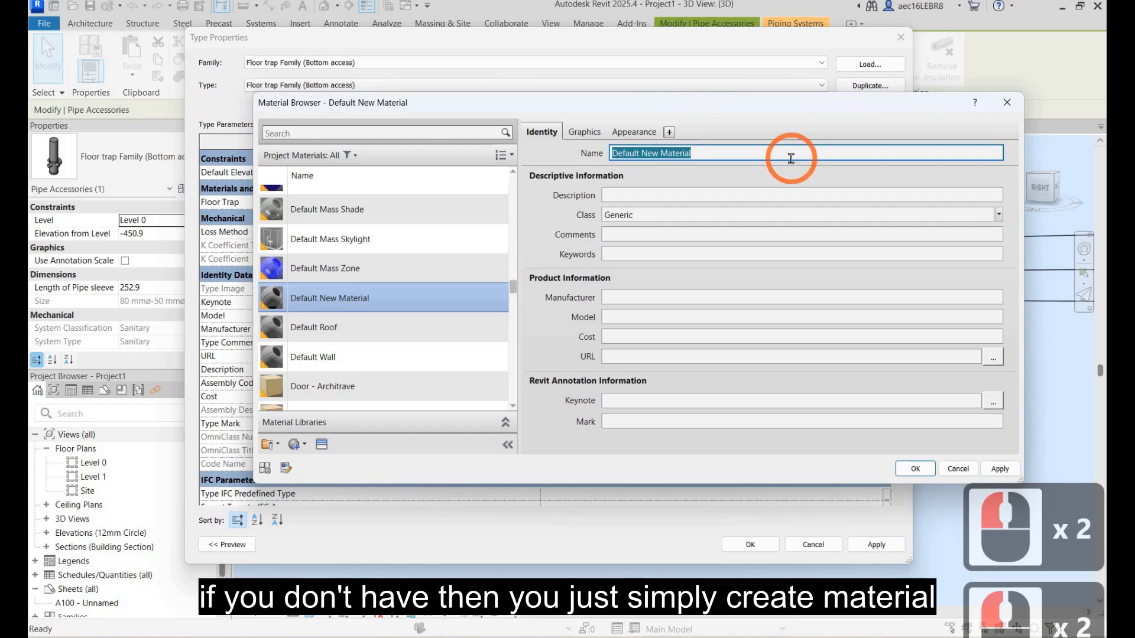
text(Floor tr)
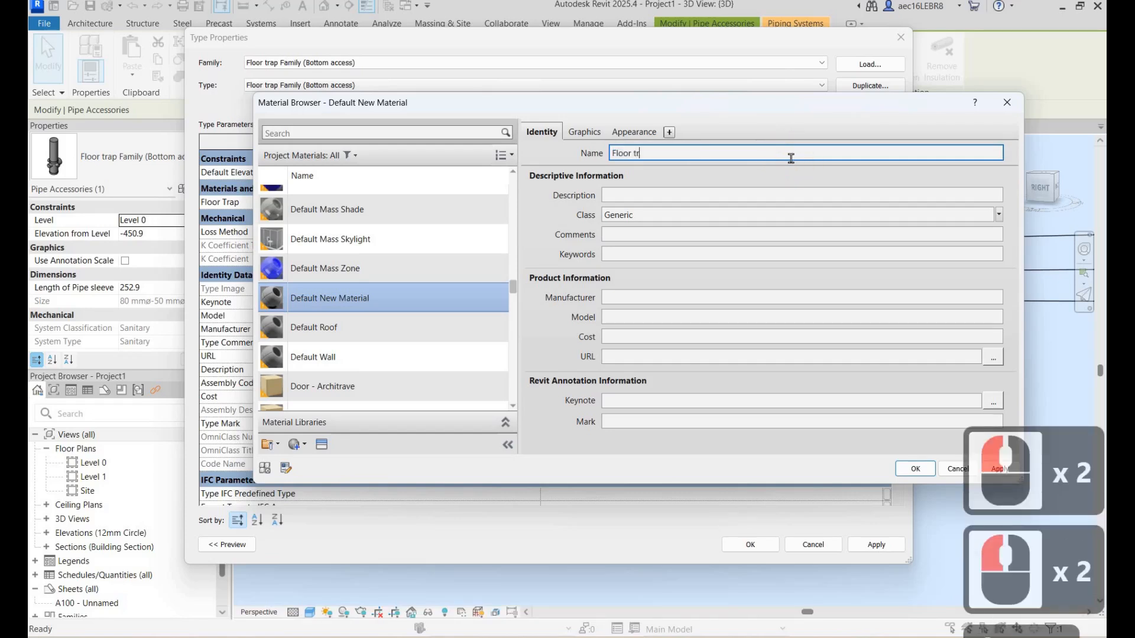
text(ap PVC)
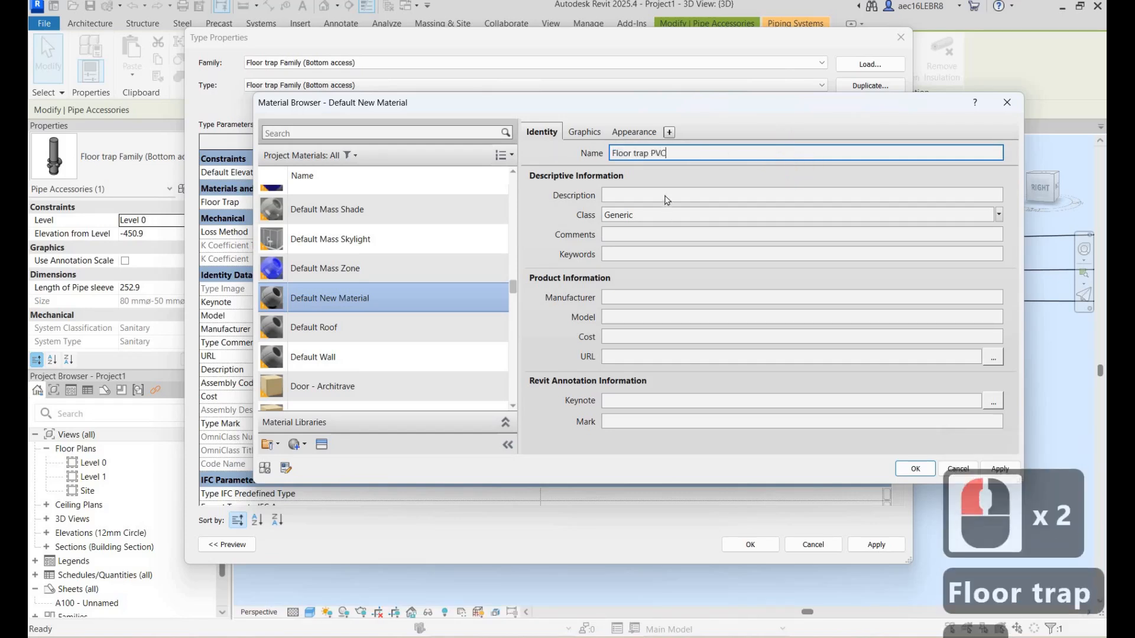
Copy the material name into its description as "Floor trap PVC" and make its shading use the render appearance.
triple_click(681, 147)
key(ctrl+c)
click(664, 195)
key(ctrl+v)
click(584, 133)
click(613, 169)
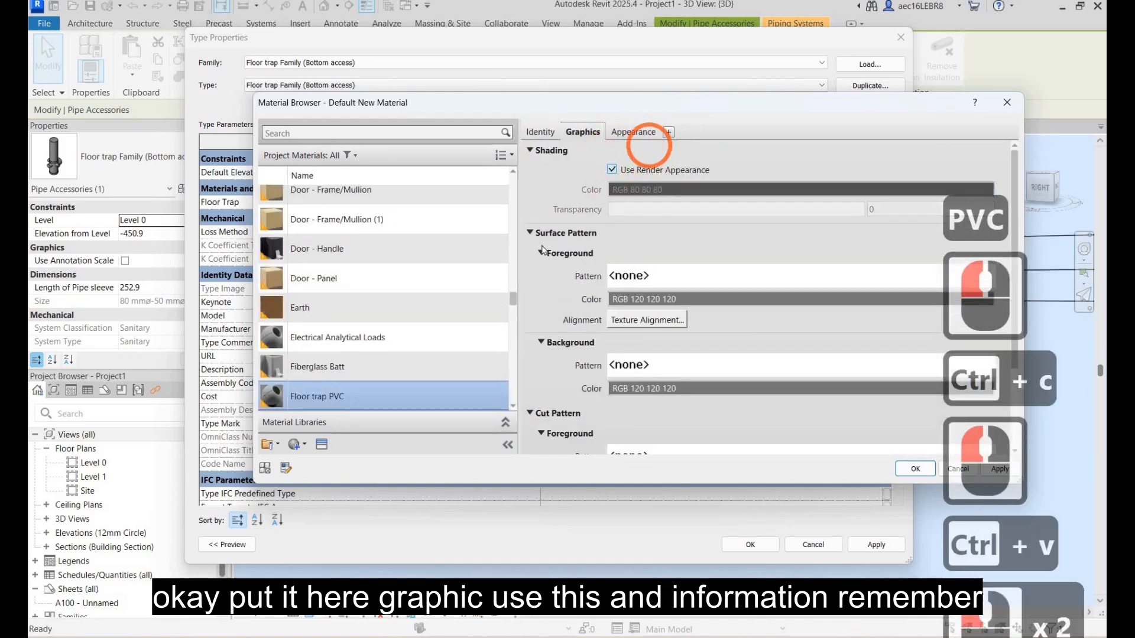
Set both the name and description of the material's appearance asset to "Floor trap PVC".
click(633, 132)
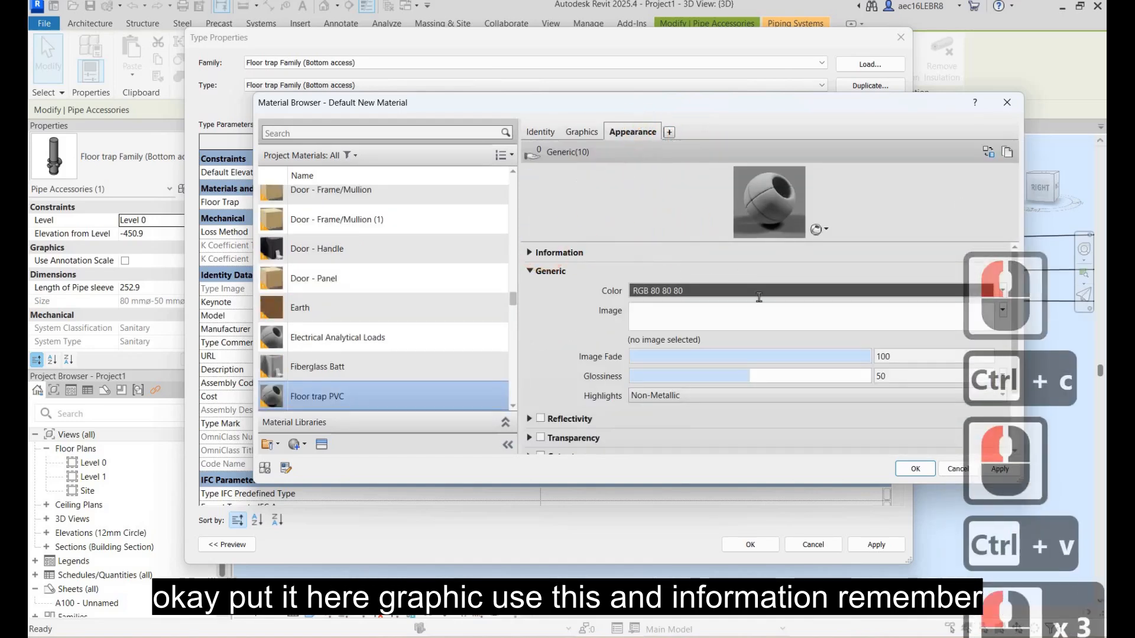
click(558, 253)
triple_click(694, 272)
key(ctrl+v)
click(752, 306)
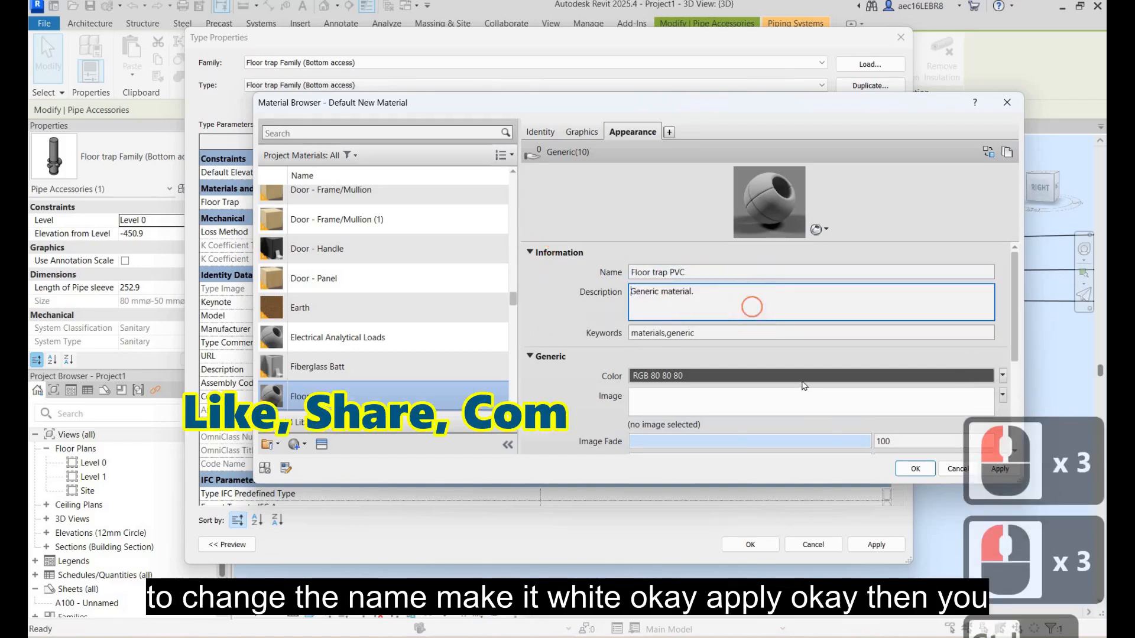
key(ctrl+v)
Set the appearance colour of the Floor trap PVC material to white, RGB 255 255 255.
double_click(805, 393)
click(603, 346)
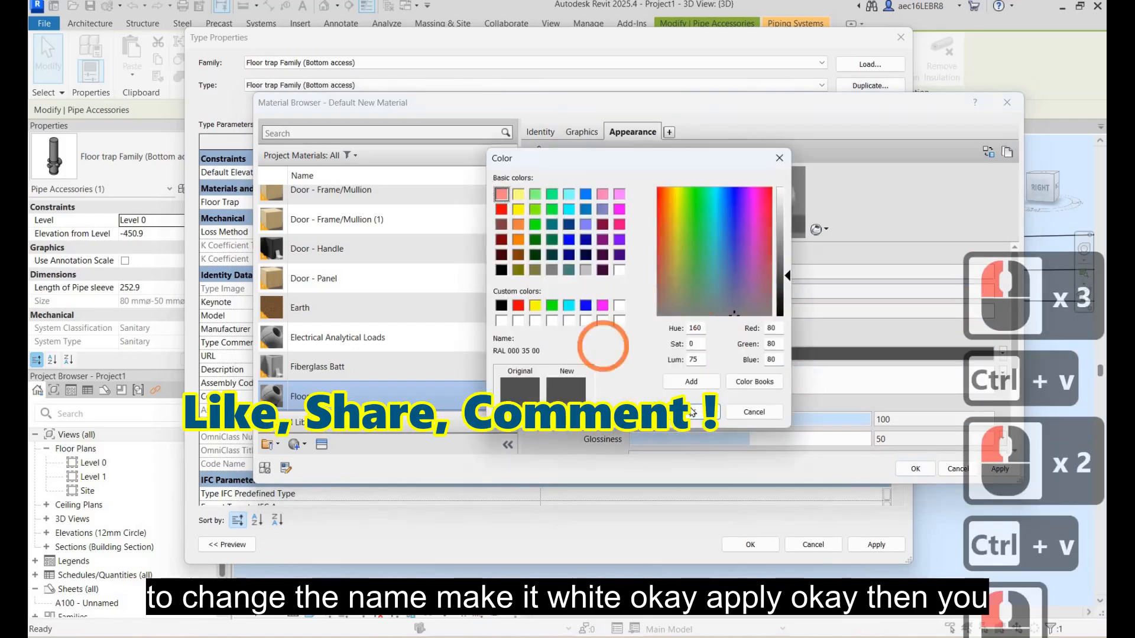
click(501, 320)
click(695, 412)
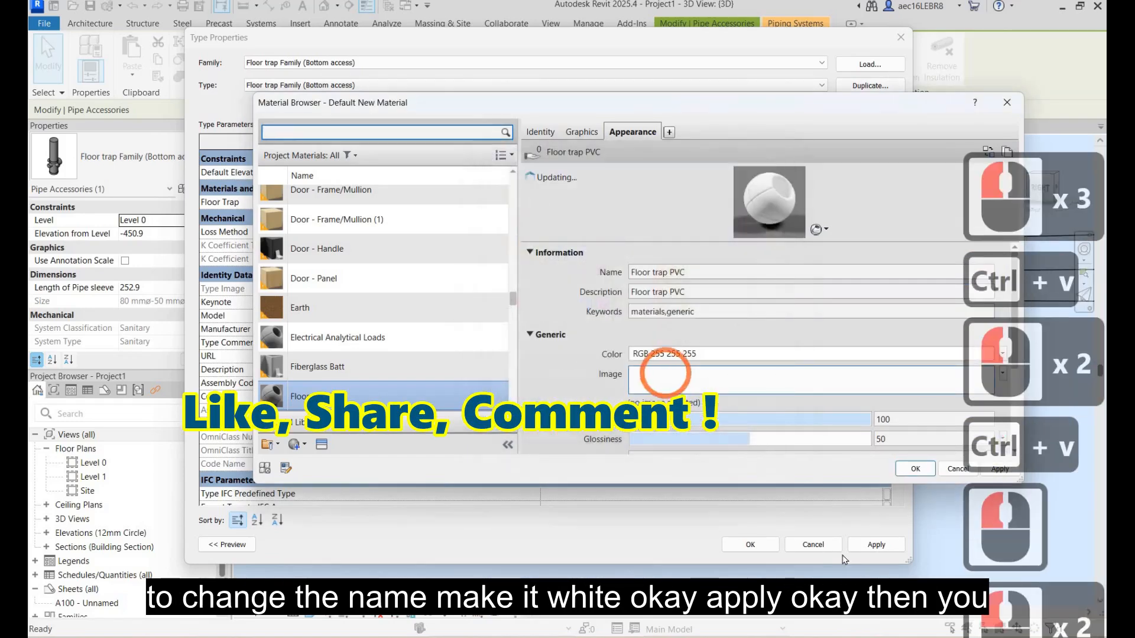
Assign the Floor trap PVC material to the floor trap type, apply the type properties and deselect the trap.
click(881, 544)
click(915, 469)
click(877, 544)
click(750, 544)
click(621, 368)
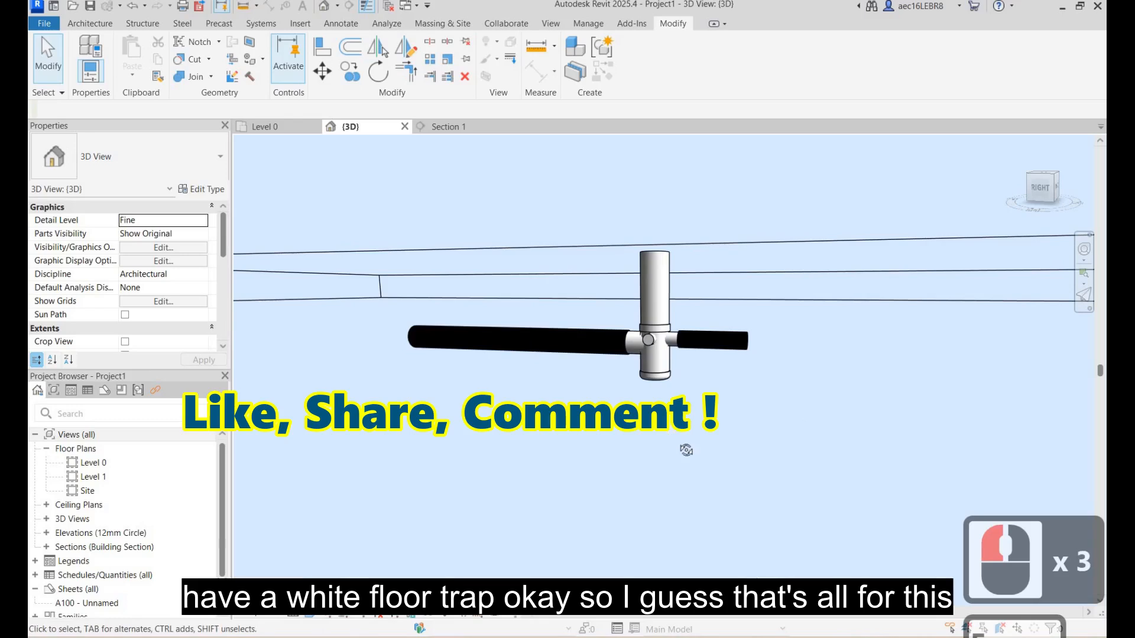
Examine the floor trap and its connected pipes in 3D from above and beneath the slab.
shift+middle_drag(727, 360, 788, 331)
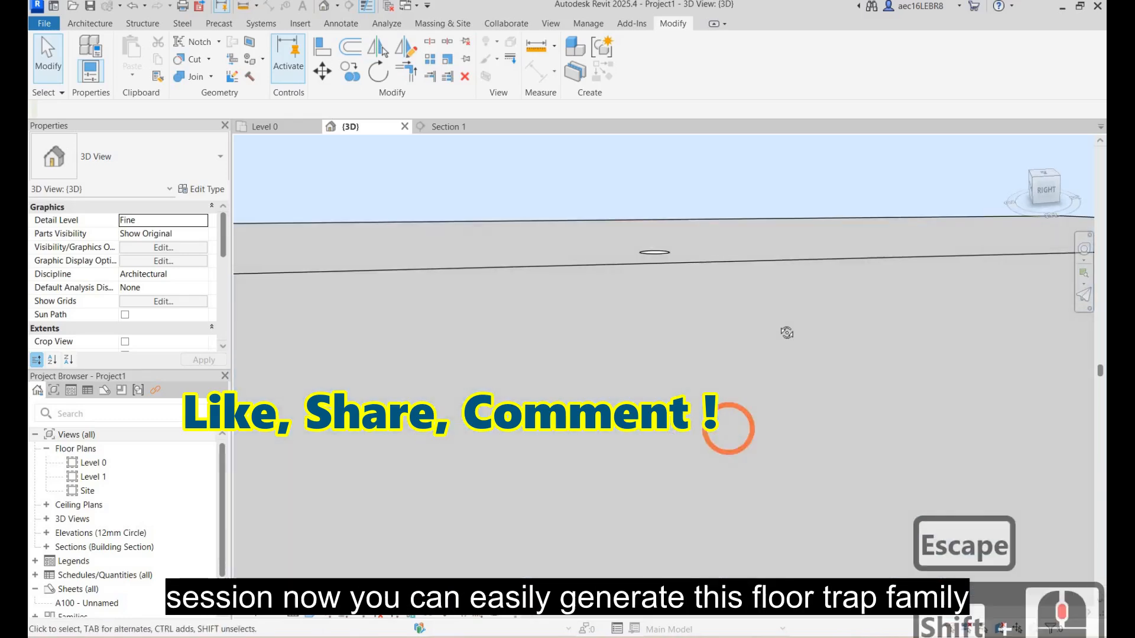
click(668, 357)
shift+middle_drag(748, 391, 736, 331)
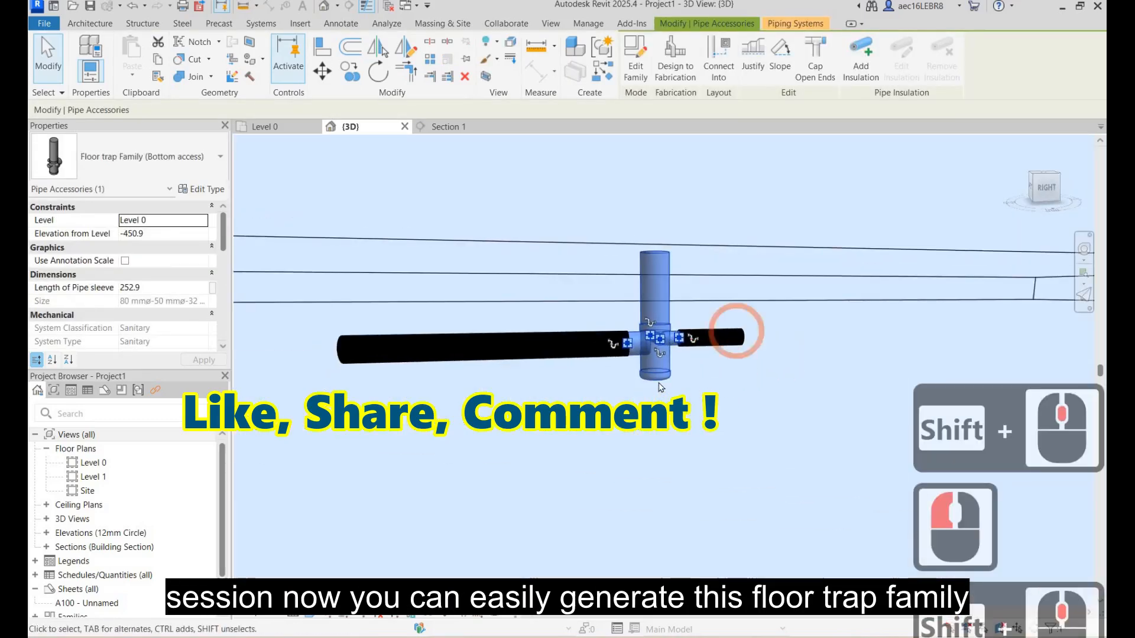
click(721, 435)
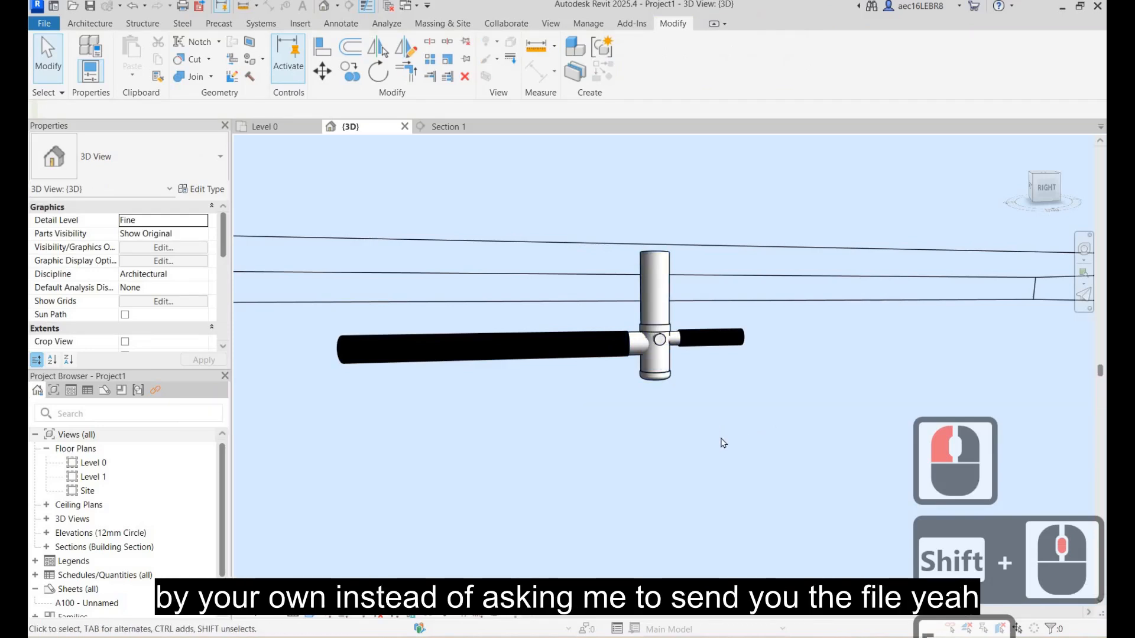
scroll(721, 438, down, 2)
scroll(715, 442, up, 3)
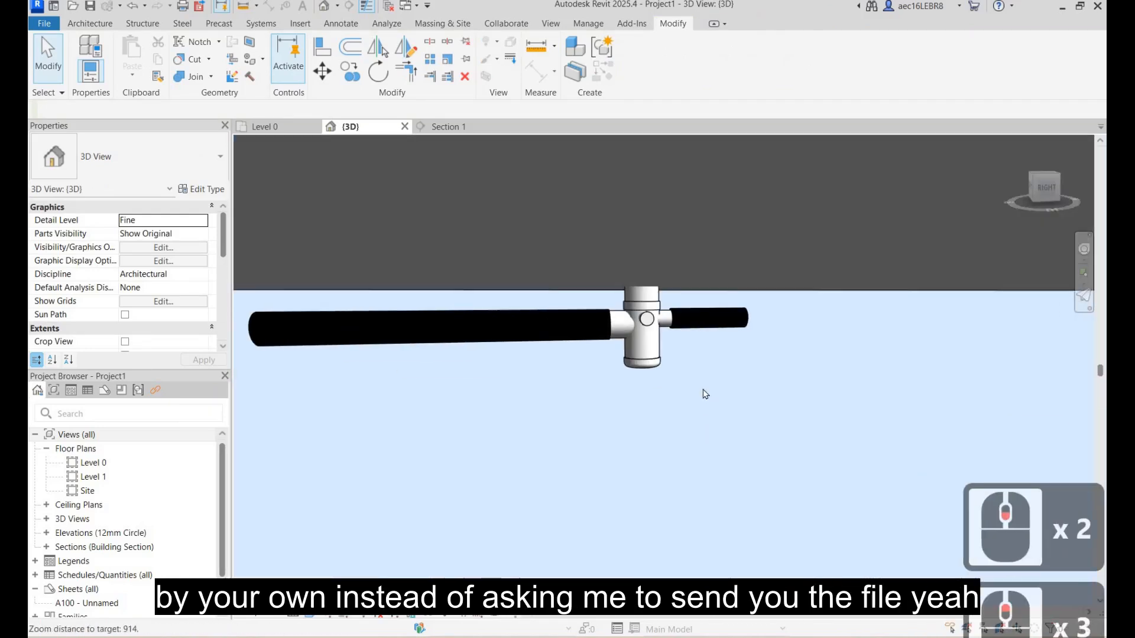
shift+middle_drag(680, 375, 695, 380)
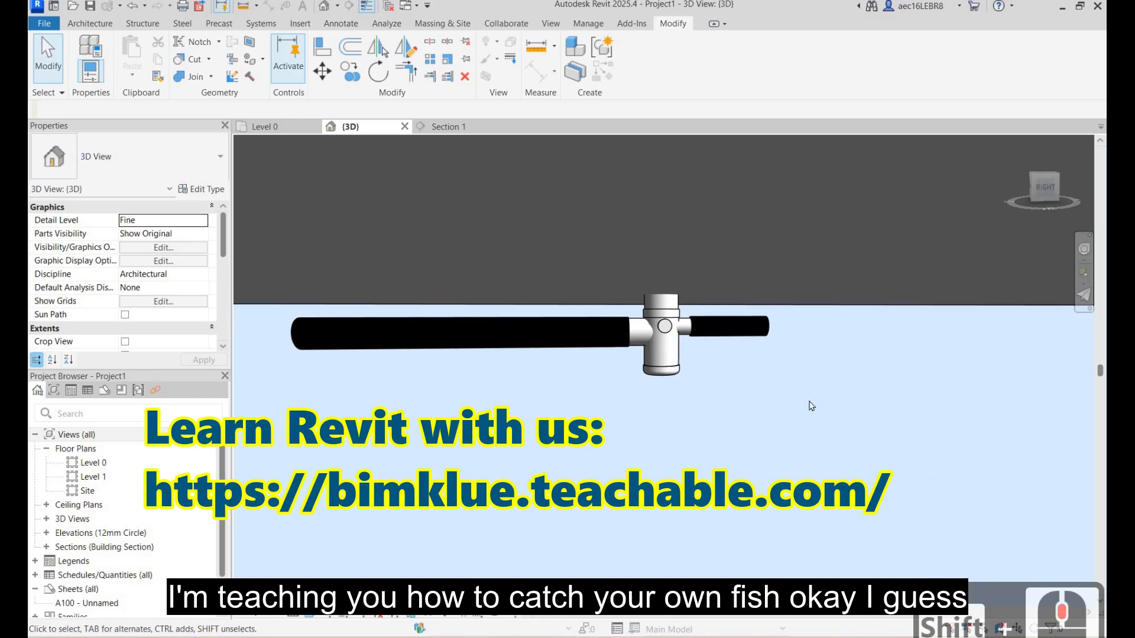
click(830, 413)
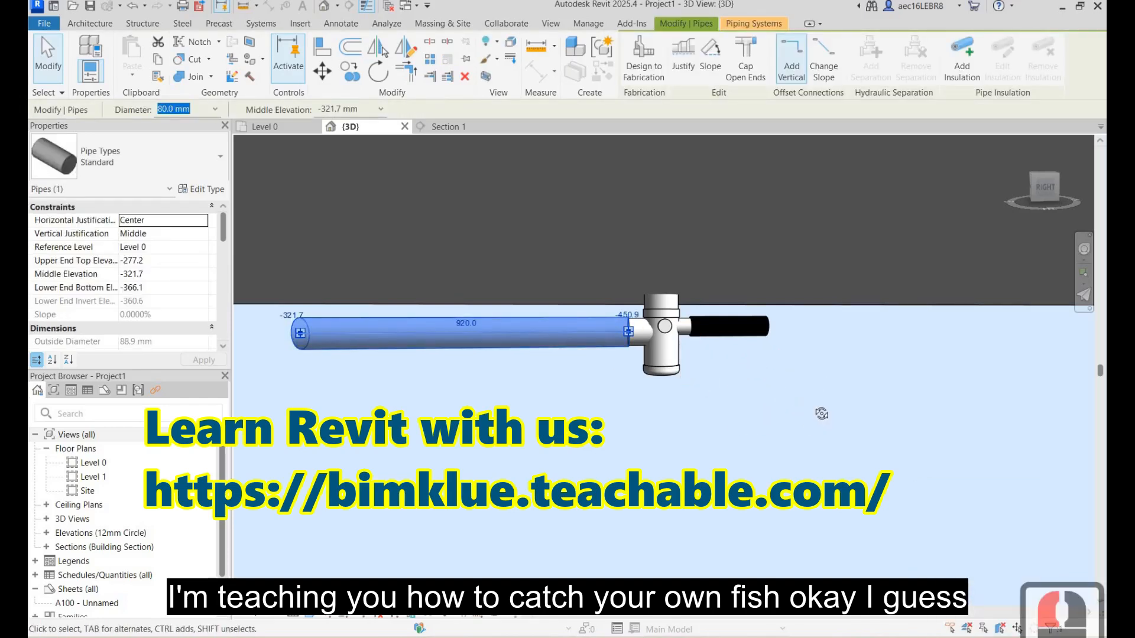
shift+middle_drag(814, 406, 813, 406)
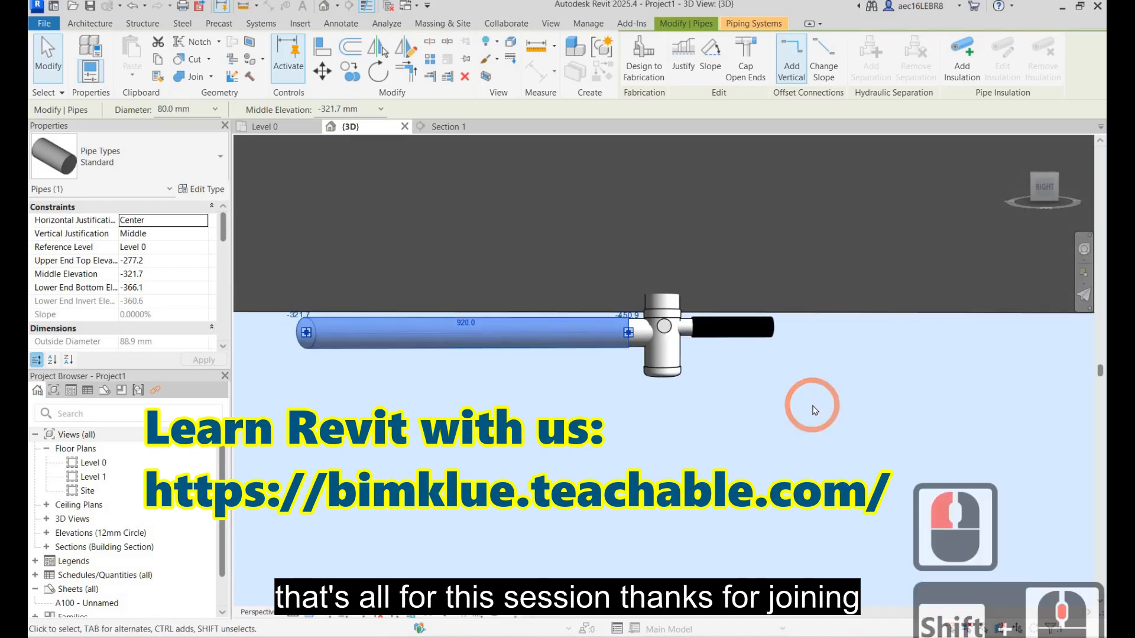